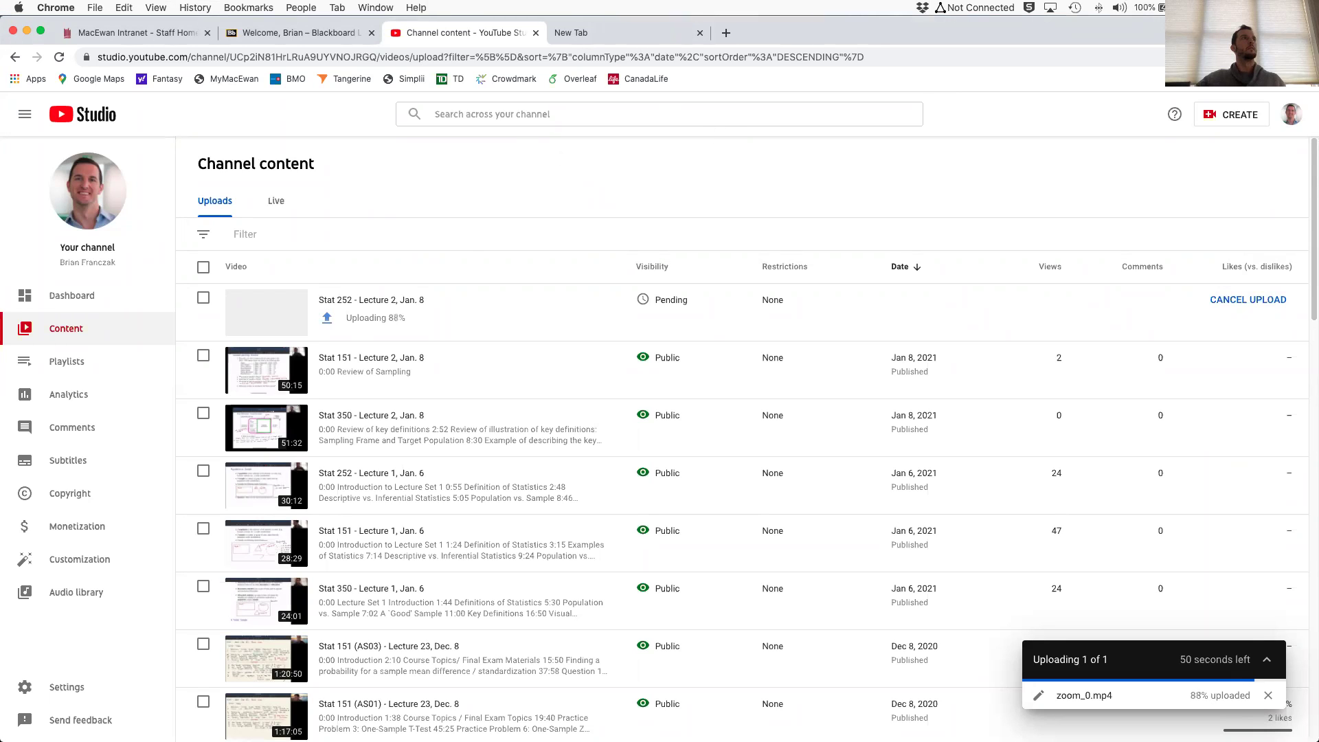
Leave the 'Stat 252 - Lecture 2, Jan. 8' upload running and move to the blank new Chrome tab.
{"action": "left_click", "coordinate": [945, 55]}
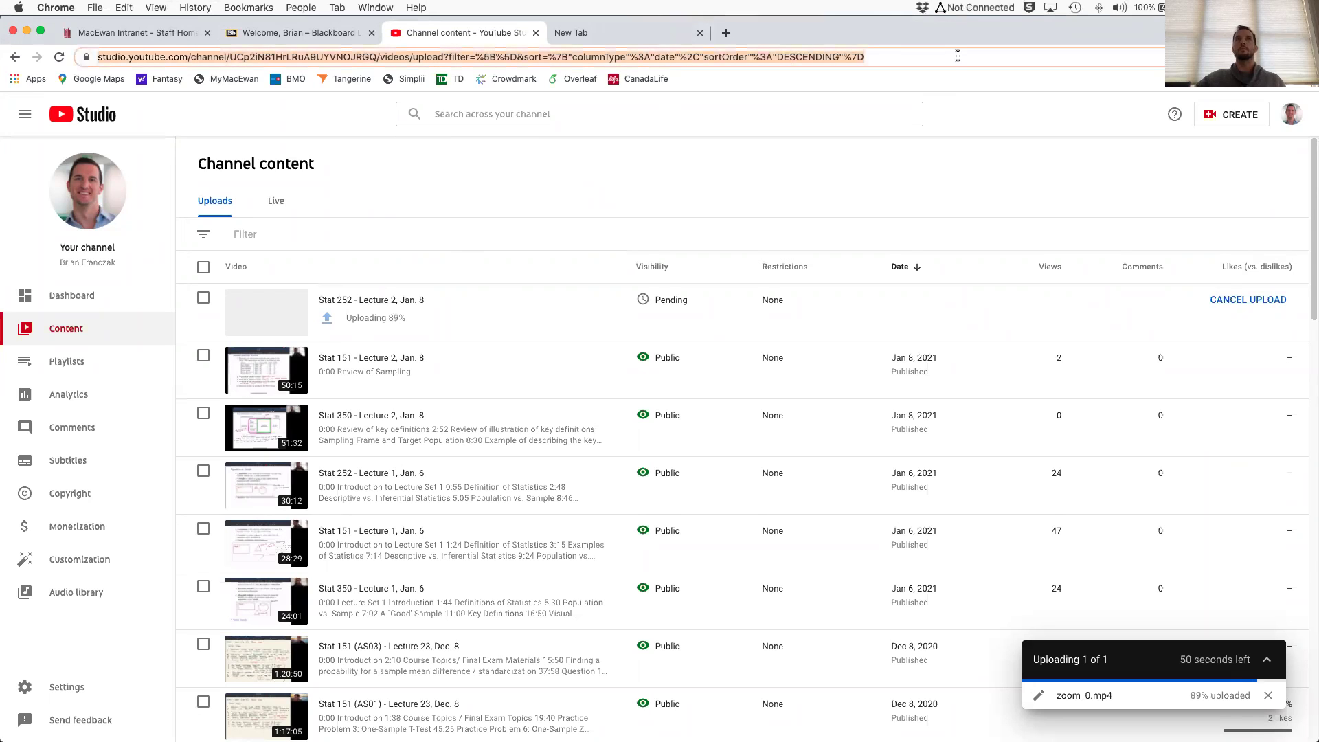
{"action": "left_click", "coordinate": [635, 34]}
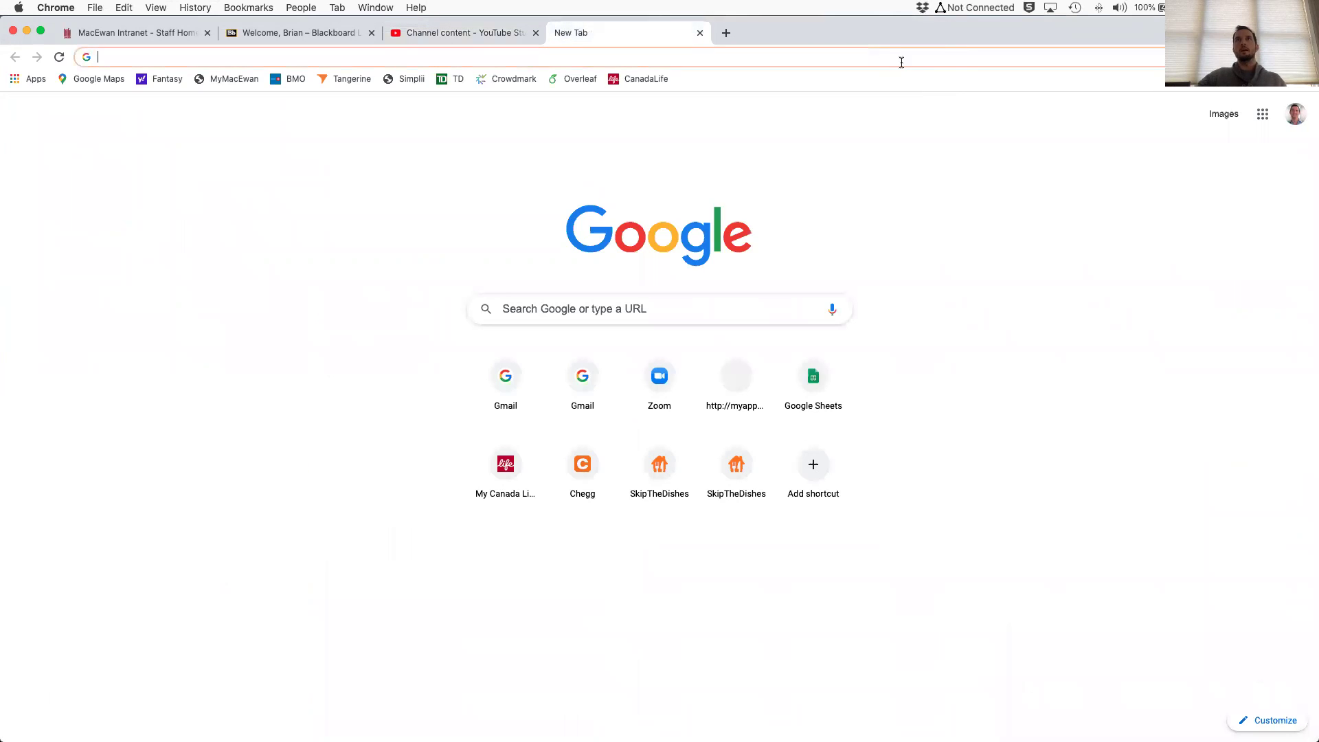
Go to myapps.macewan.ca to reach the MacEwan VMware Horizon login page.
{"action": "left_click", "coordinate": [902, 59]}
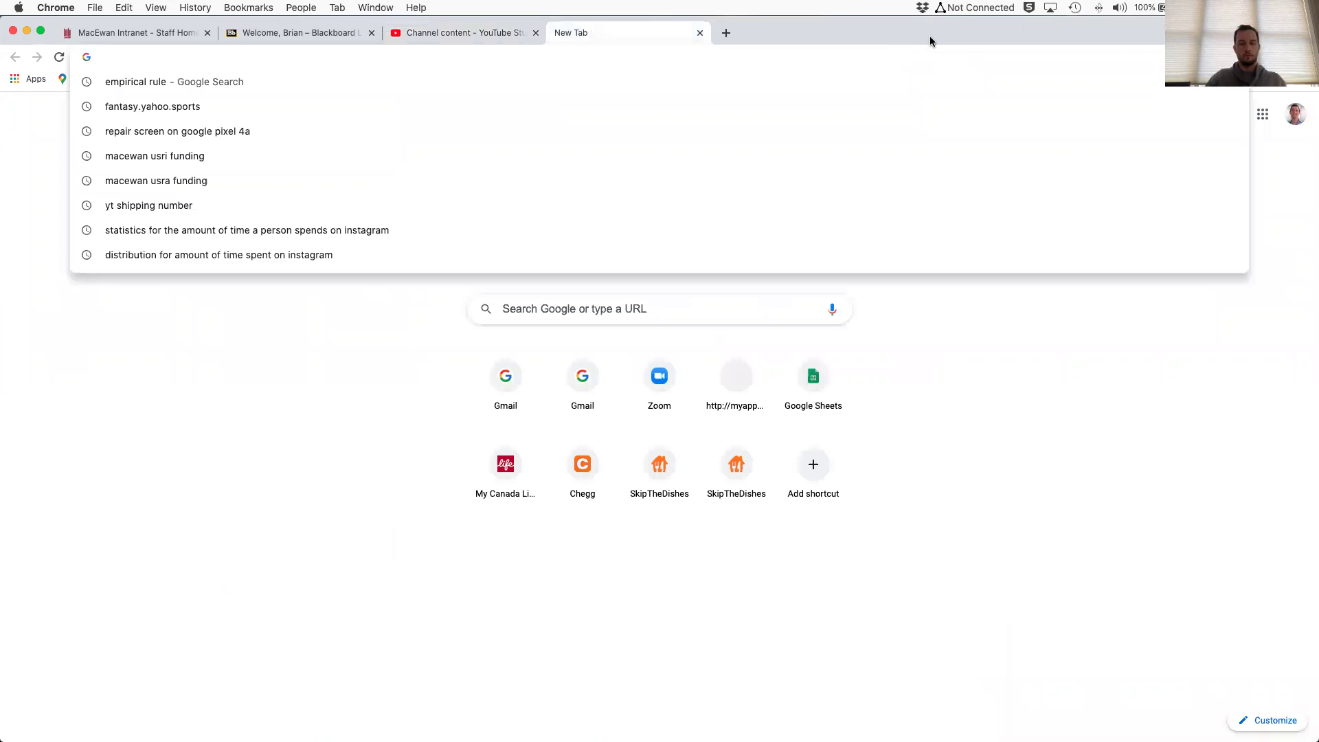
{"action": "type", "text": "myapps.macewan.ca"}
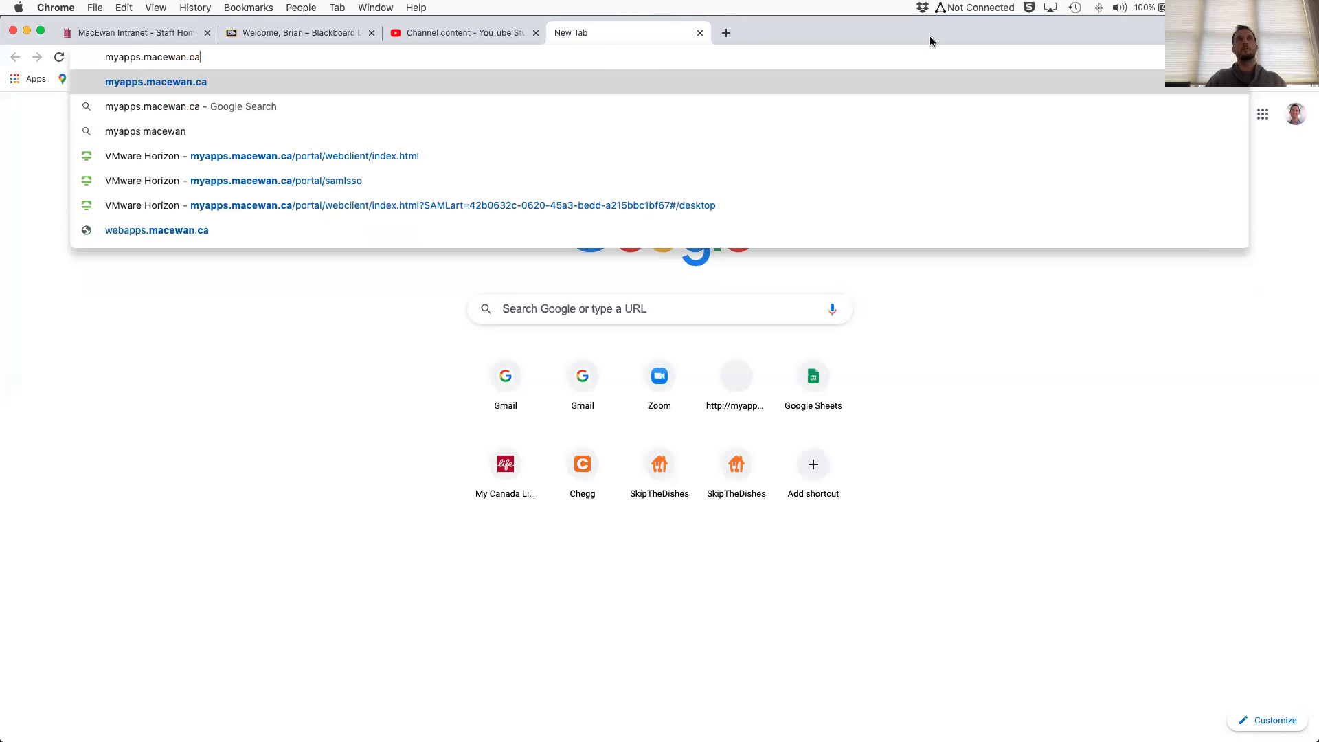
{"action": "key", "text": "Return"}
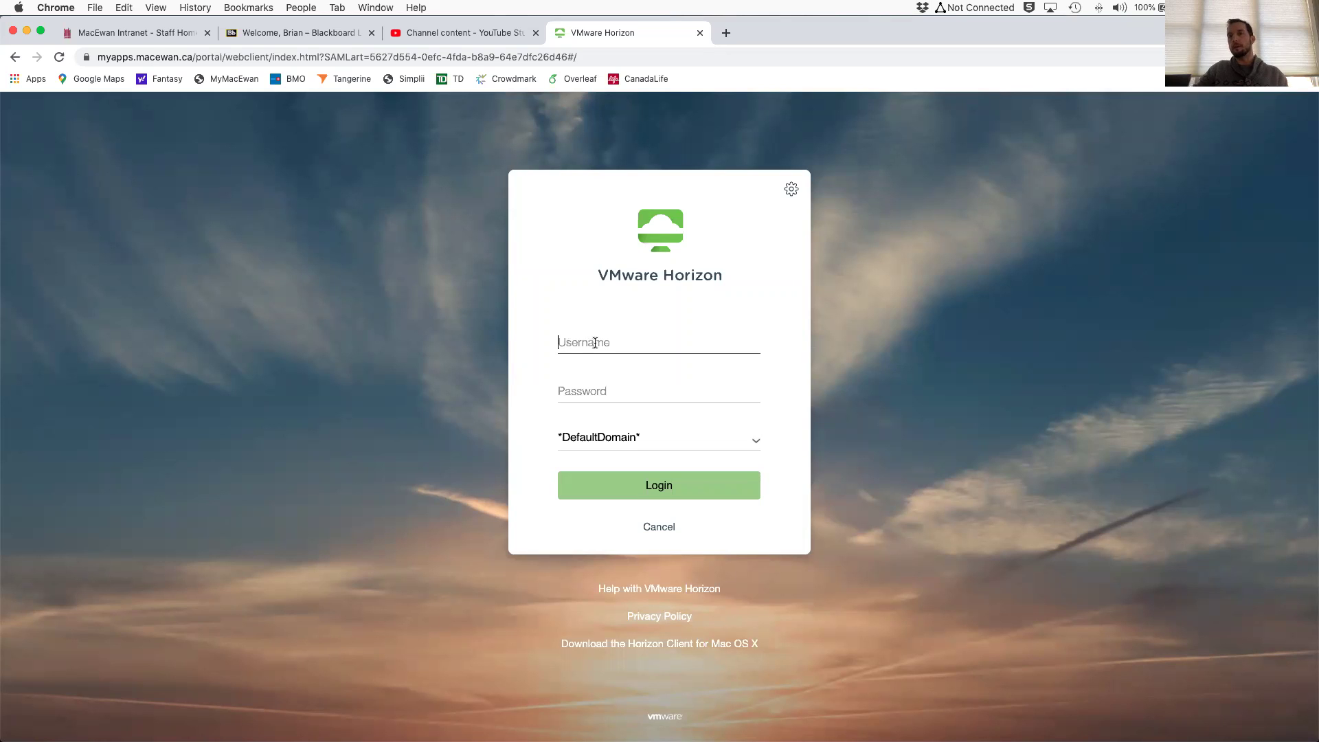
{"action": "left_click", "coordinate": [671, 342]}
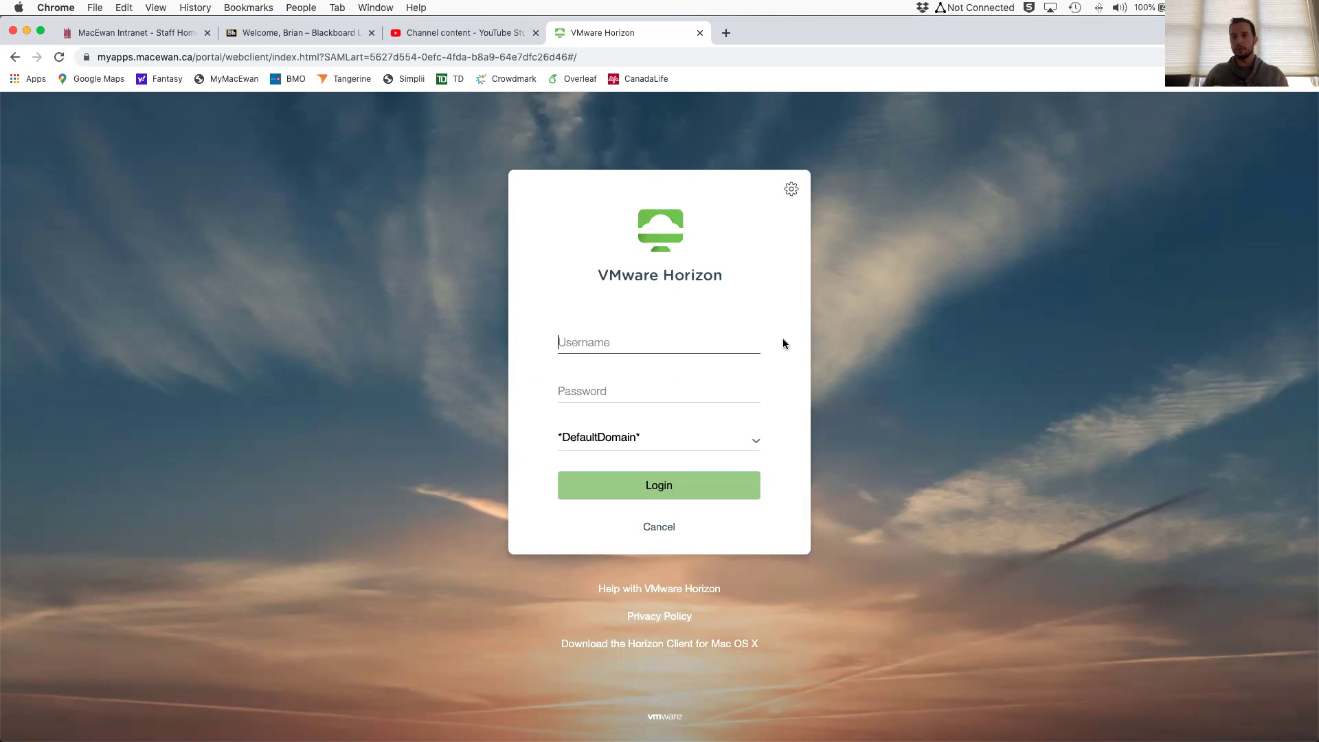
Log in to VMware Horizon with the account username and password.
{"action": "type", "text": "franczakb"}
{"action": "key", "text": "Tab"}
{"action": "type", "text": "••"}
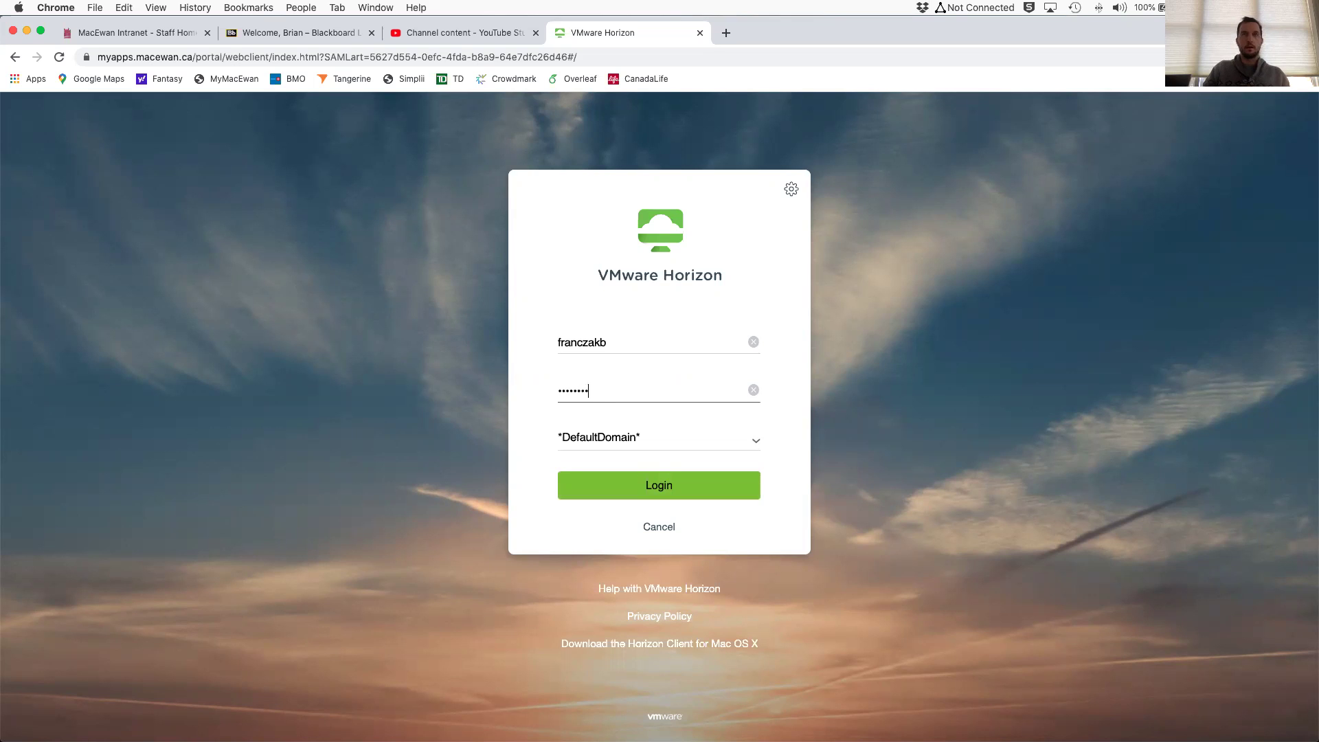
{"action": "type", "text": "•"}
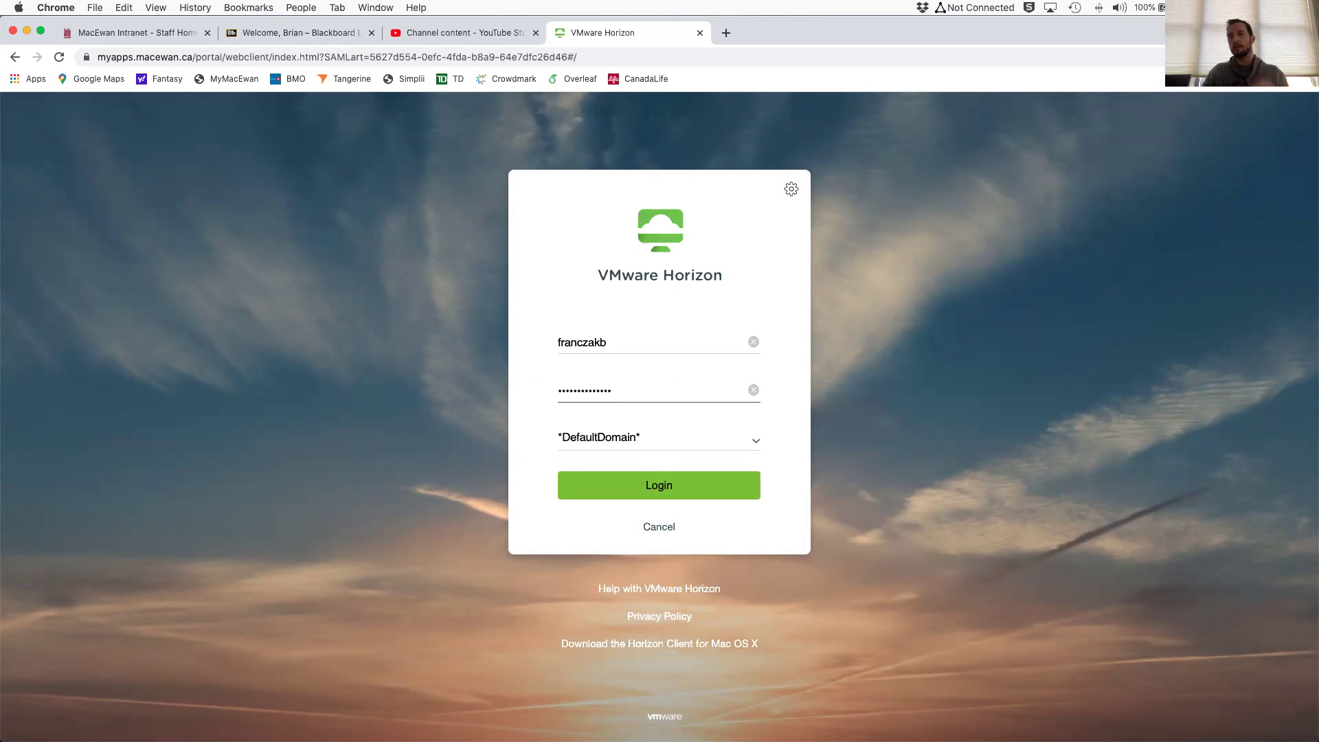
{"action": "key", "text": "Return"}
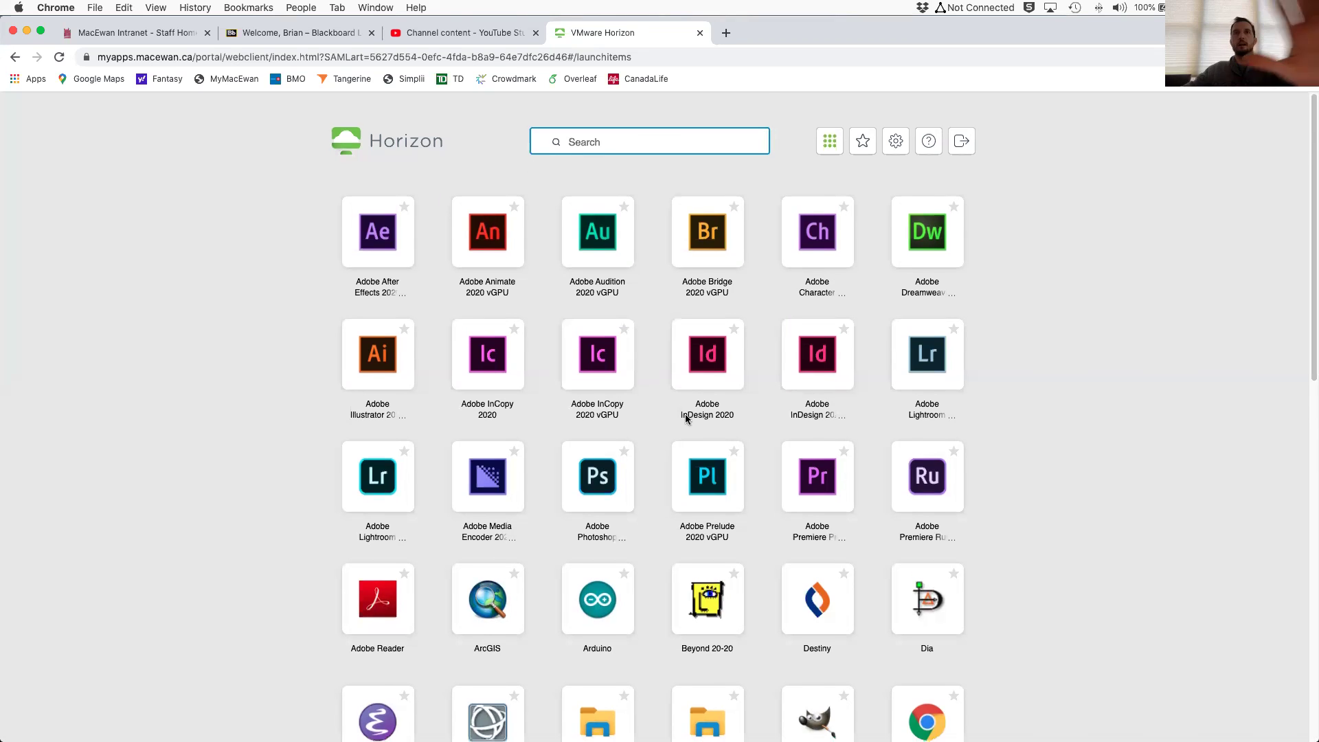
{"action": "scroll", "coordinate": [687, 416], "scroll_direction": "down", "scroll_amount": 3}
{"action": "scroll", "coordinate": [687, 415], "scroll_direction": "down", "scroll_amount": 1}
{"action": "scroll", "coordinate": [690, 415], "scroll_direction": "up", "scroll_amount": 4}
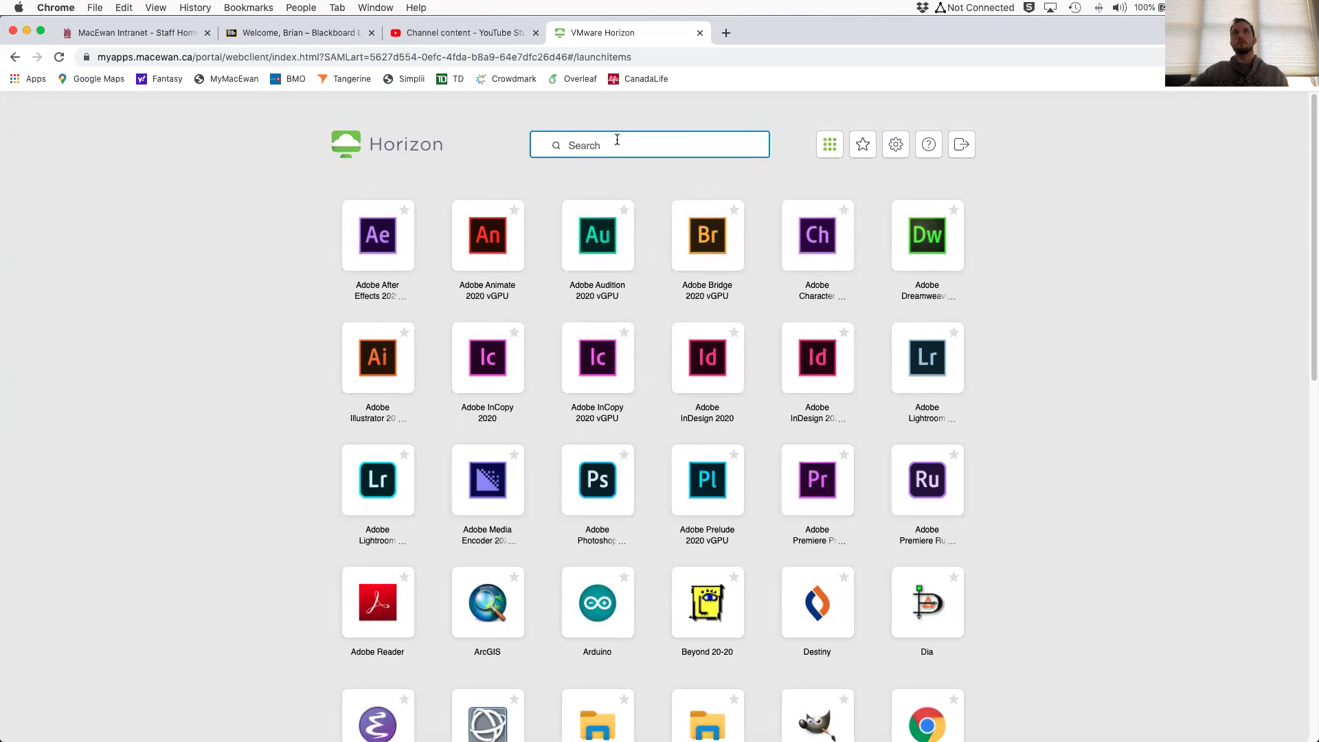
{"action": "type", "text": "SPSS"}
{"action": "key", "text": "BackSpace"}
{"action": "key", "text": "BackSpace"}
{"action": "key", "text": "BackSpace"}
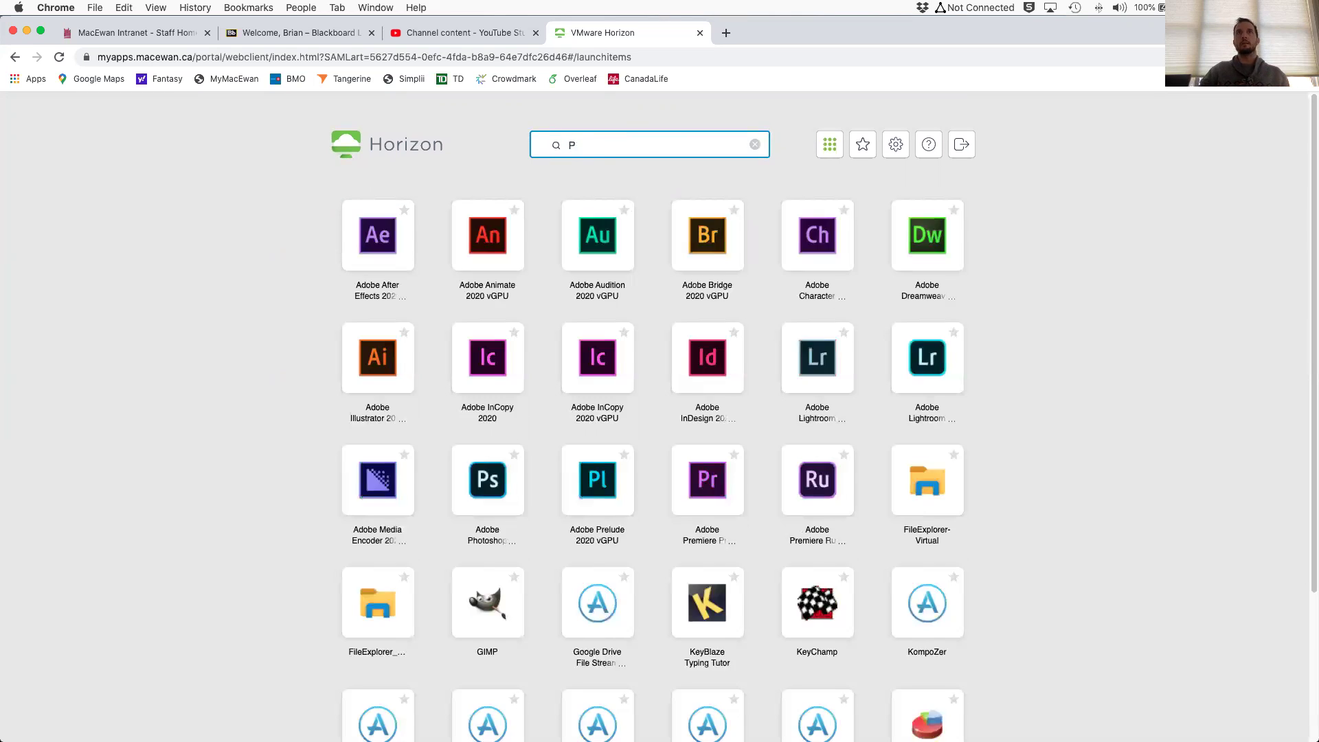
{"action": "type", "text": "PSS"}
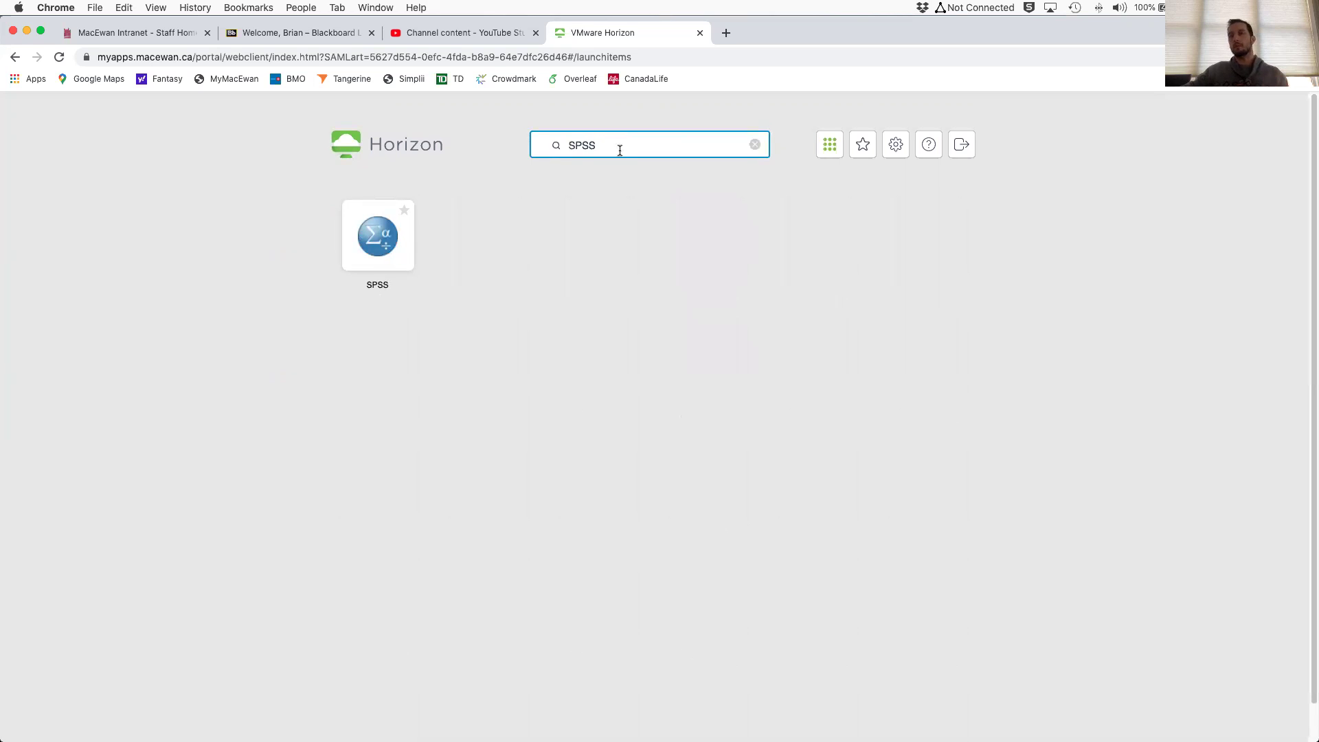
{"action": "left_click_drag", "start_coordinate": [615, 143], "coordinate": [518, 146]}
{"action": "key", "text": "BackSpace"}
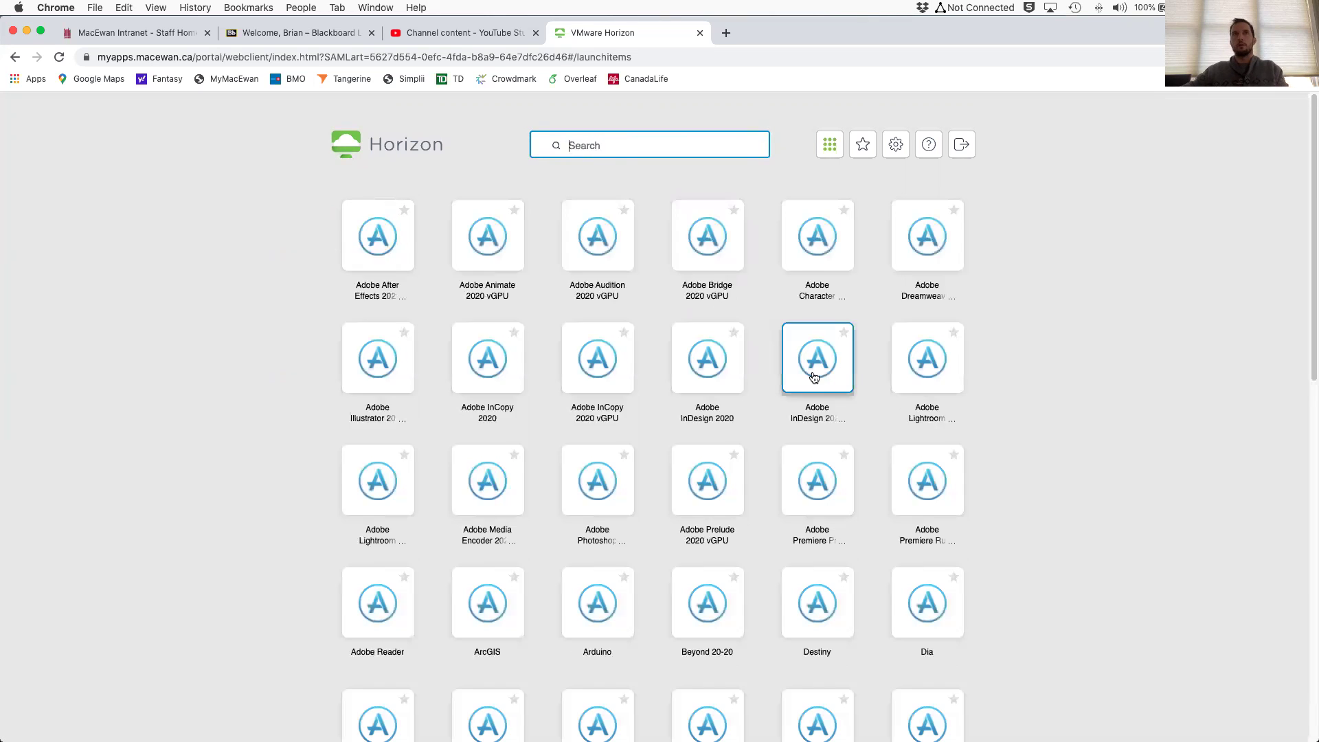
{"action": "scroll", "coordinate": [814, 371], "scroll_direction": "down", "scroll_amount": 10}
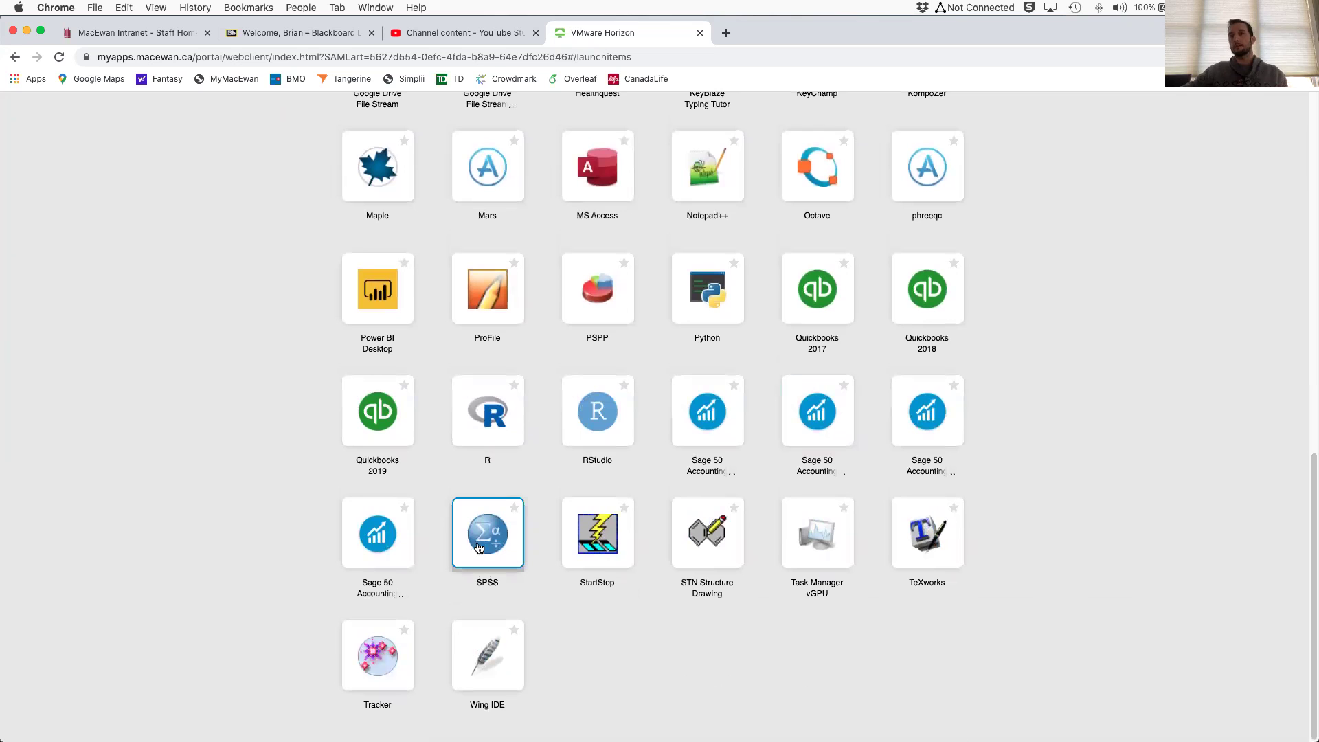
{"action": "scroll", "coordinate": [505, 423], "scroll_direction": "up", "scroll_amount": 1}
{"action": "scroll", "coordinate": [496, 538], "scroll_direction": "up", "scroll_amount": 1}
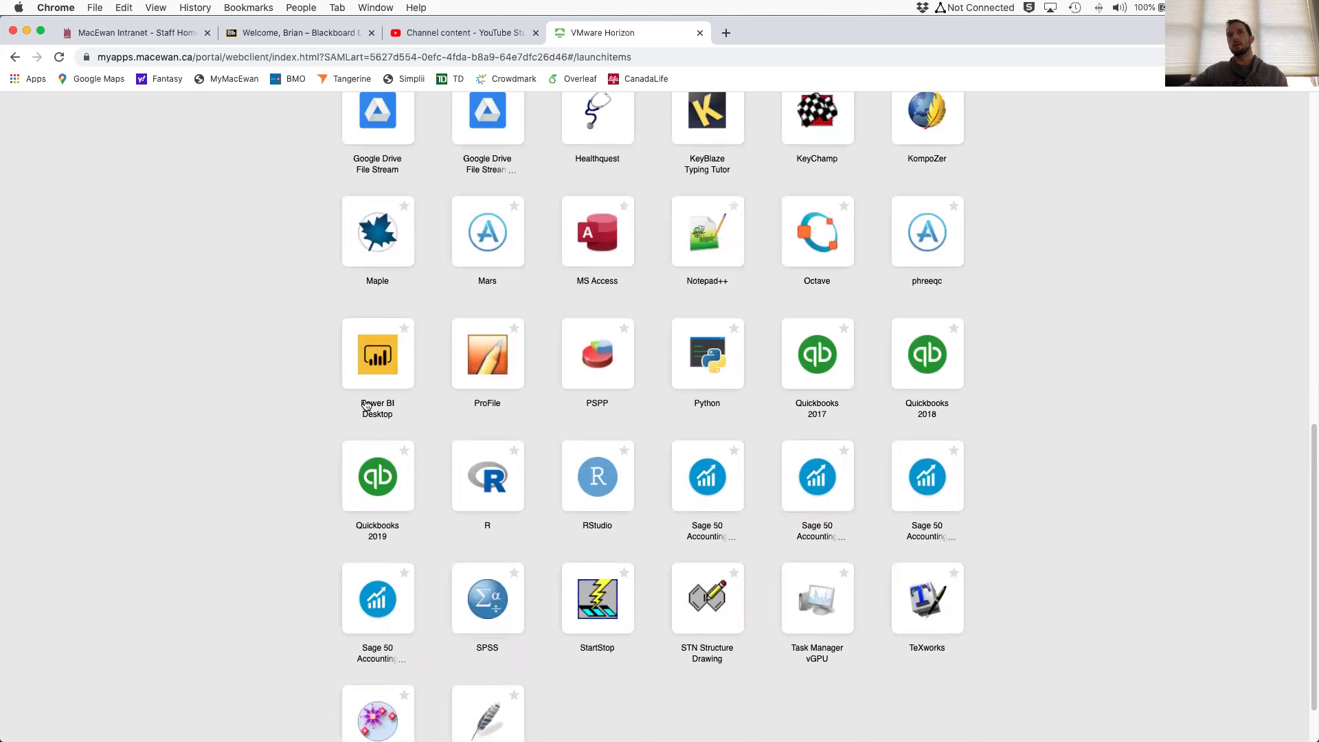
{"action": "scroll", "coordinate": [584, 475], "scroll_direction": "up", "scroll_amount": 2}
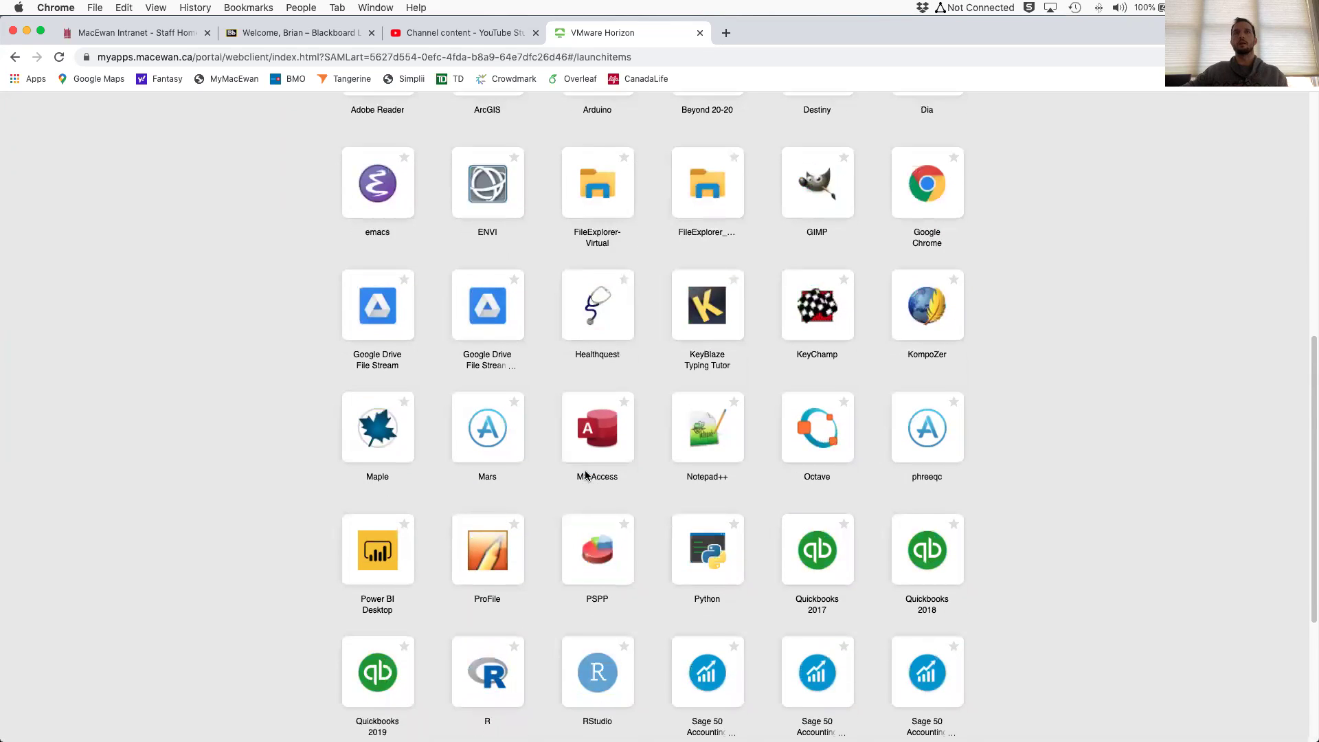
{"action": "scroll", "coordinate": [550, 419], "scroll_direction": "down", "scroll_amount": 3}
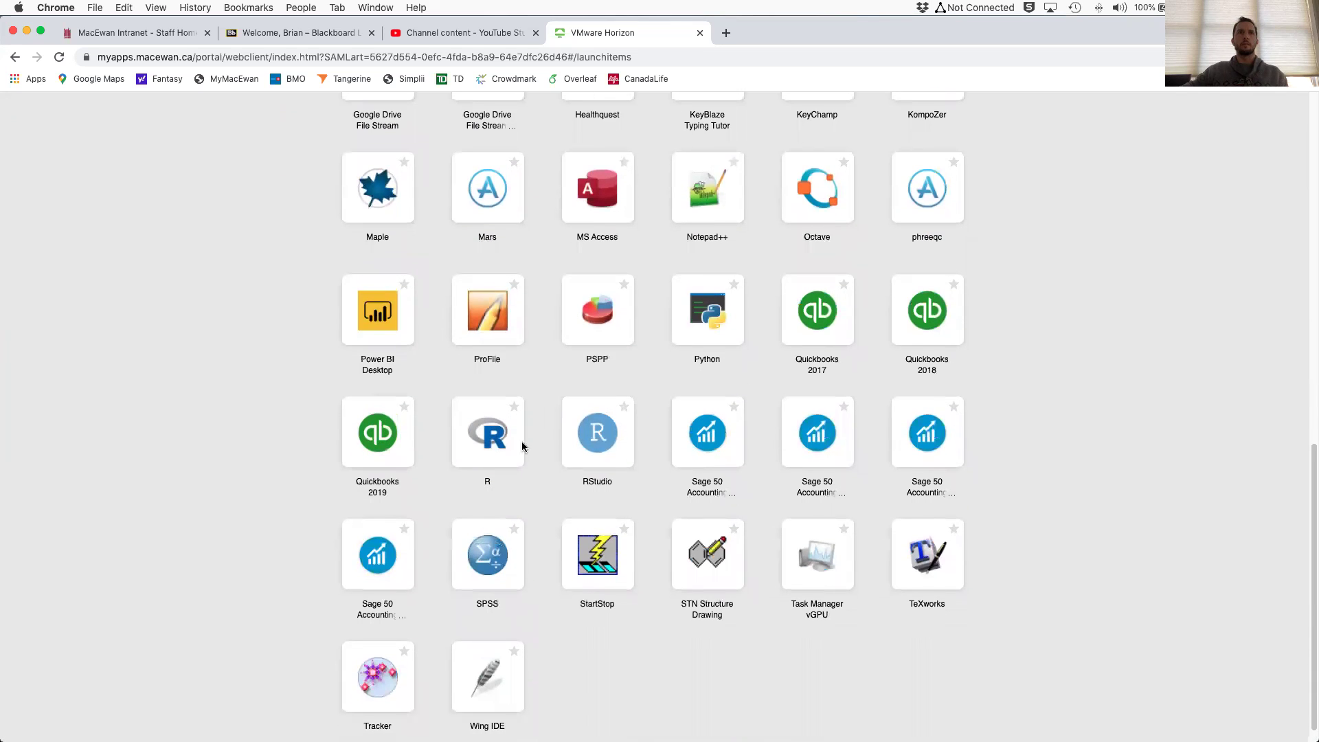
{"action": "scroll", "coordinate": [477, 456], "scroll_direction": "up", "scroll_amount": 6}
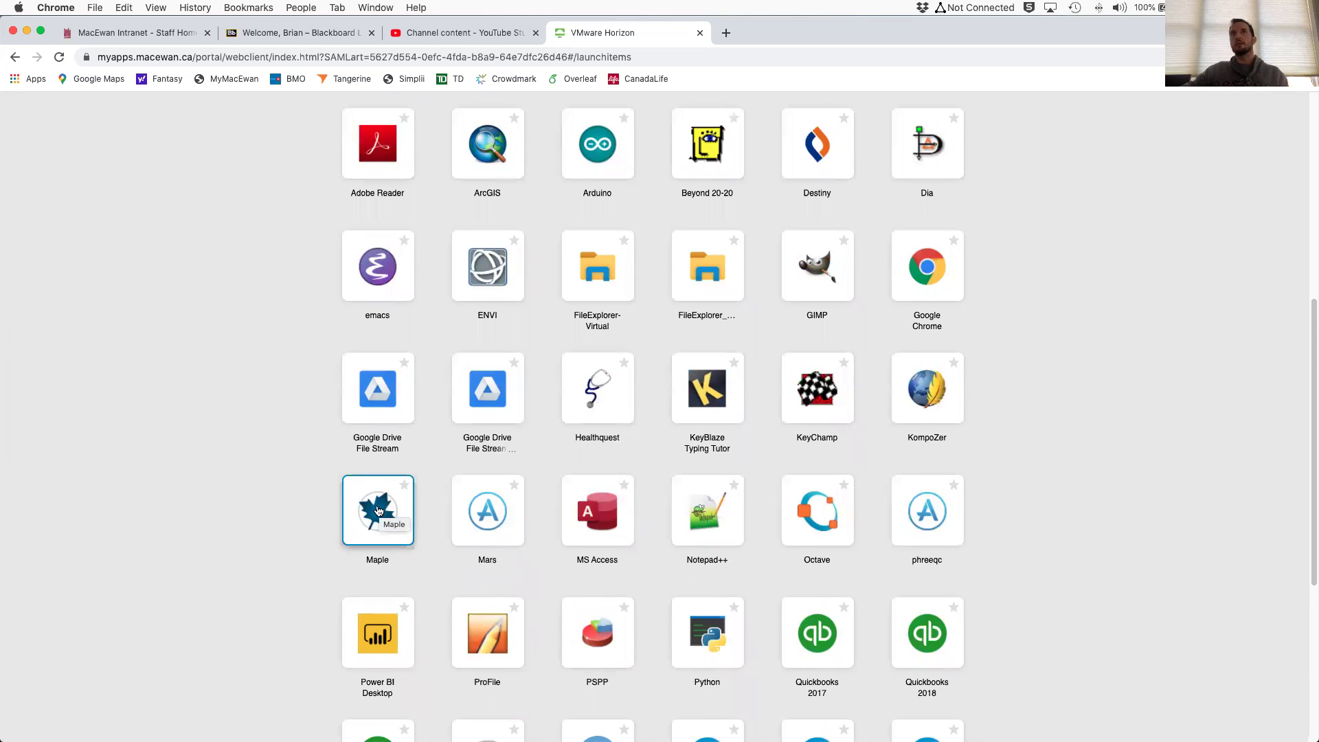
{"action": "scroll", "coordinate": [921, 296], "scroll_direction": "up", "scroll_amount": 2}
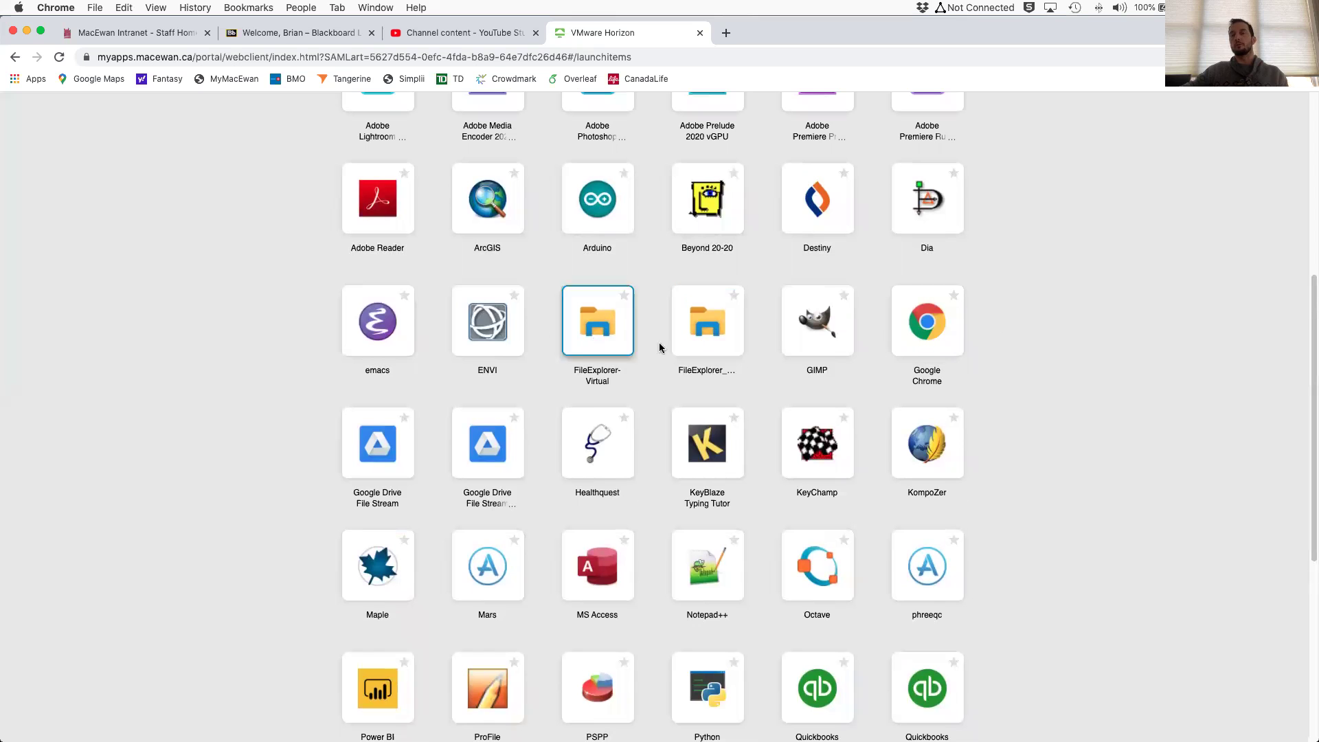
{"action": "scroll", "coordinate": [598, 357], "scroll_direction": "up", "scroll_amount": 5}
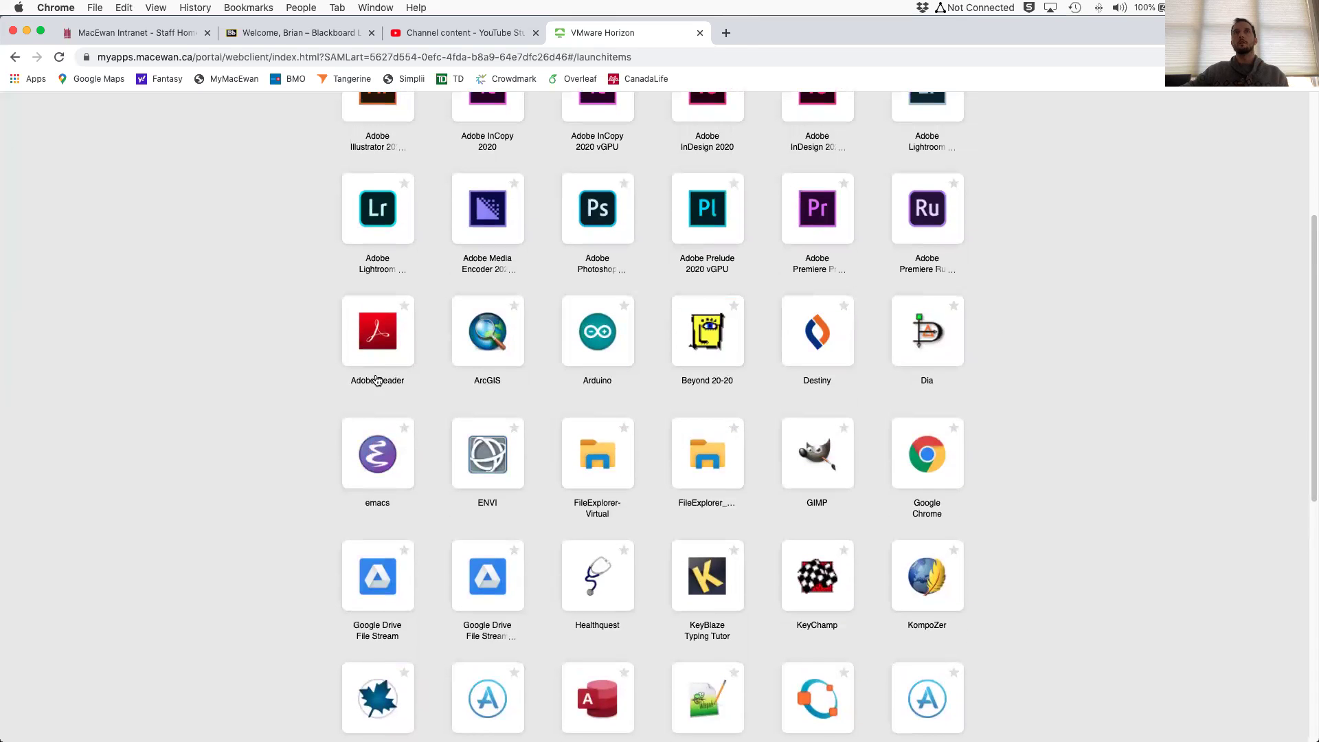
{"action": "scroll", "coordinate": [701, 395], "scroll_direction": "down", "scroll_amount": 15}
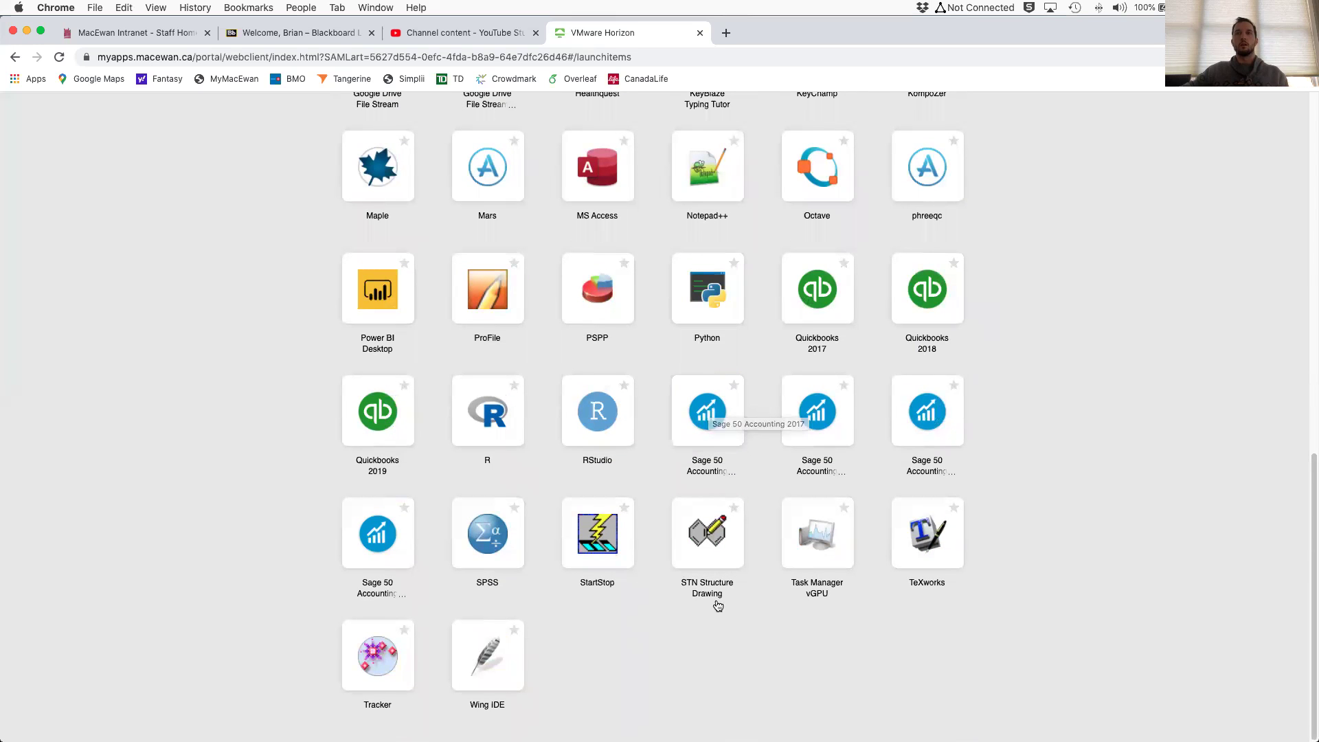
{"action": "left_click", "coordinate": [505, 537]}
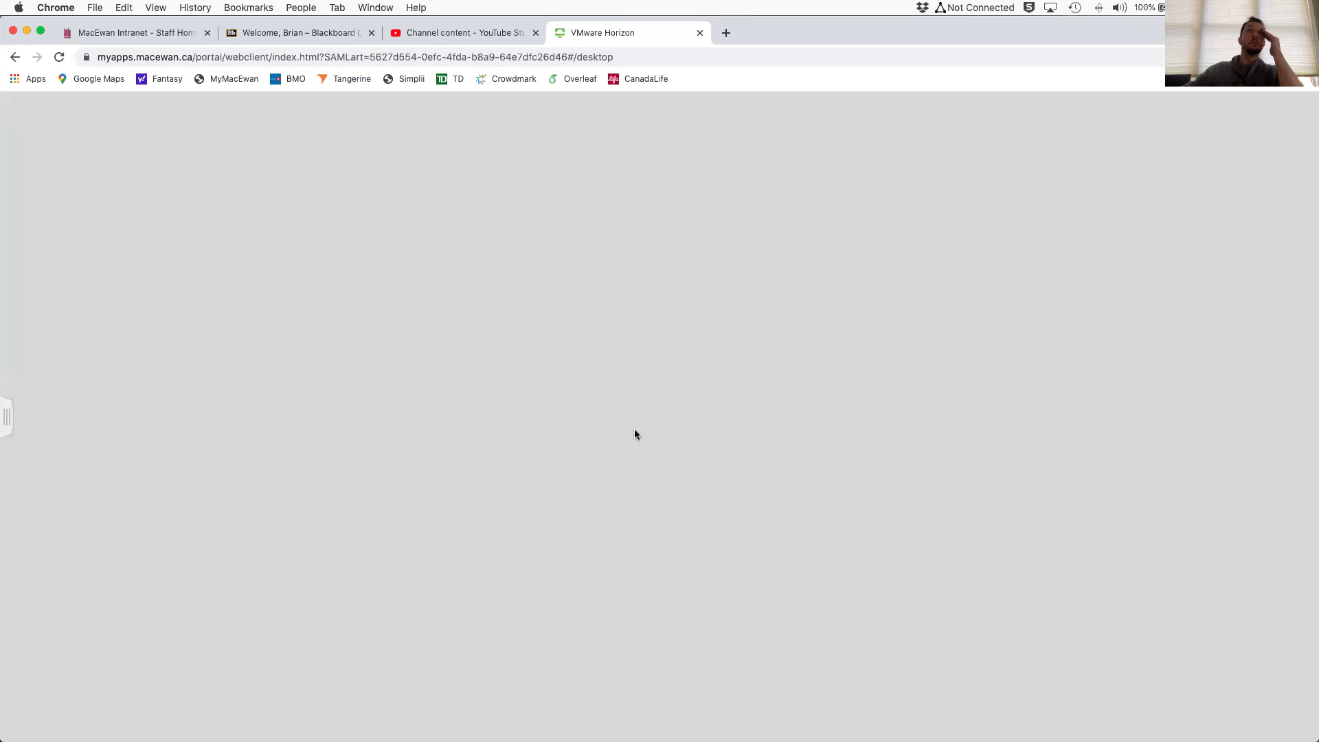
Launch IBM SPSS Statistics 26 from the Available apps list in the Horizon sidebar.
{"action": "left_click", "coordinate": [8, 418]}
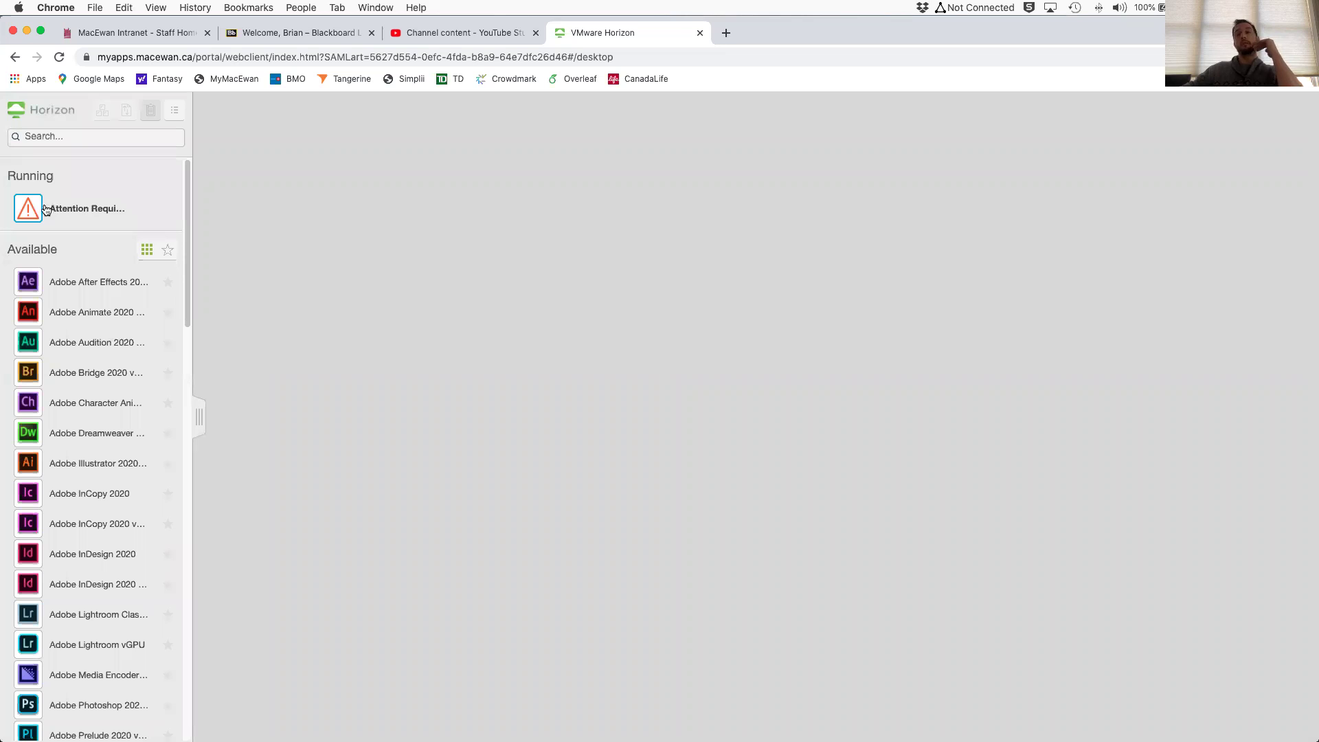
{"action": "left_click", "coordinate": [199, 417]}
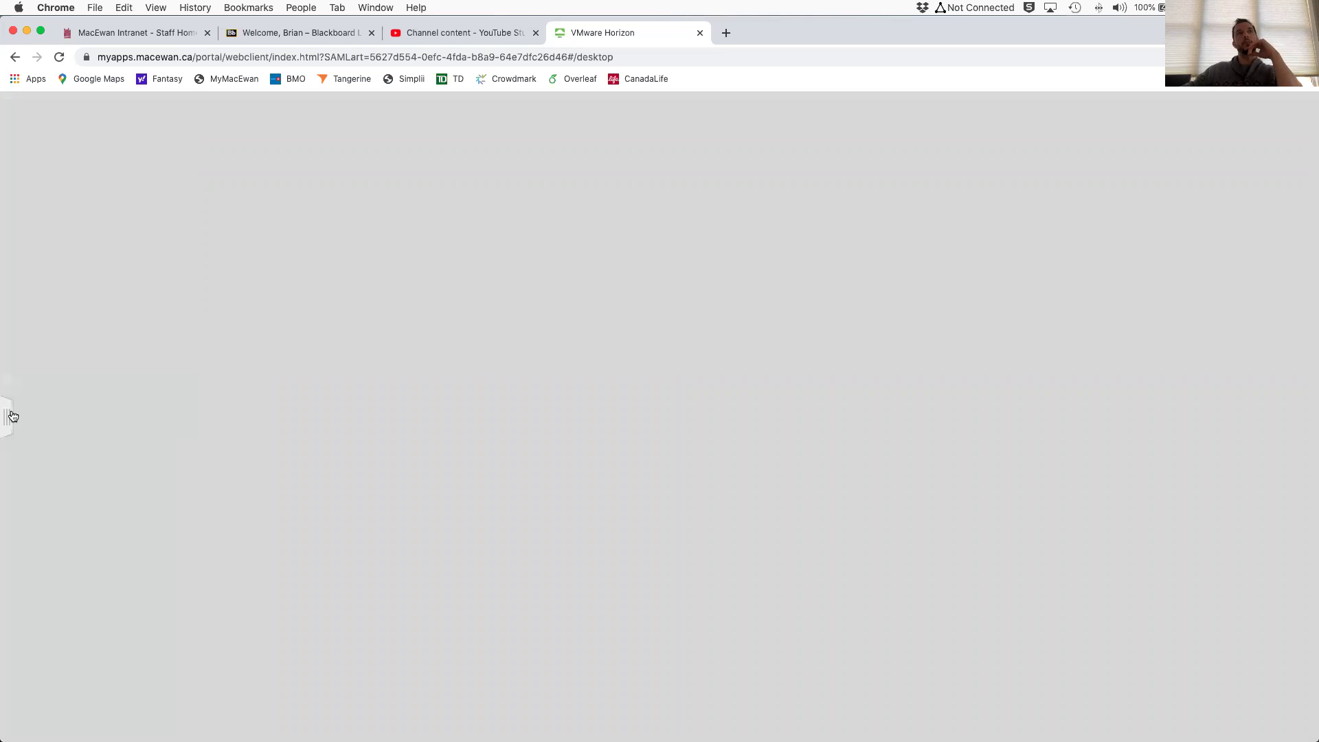
{"action": "left_click", "coordinate": [9, 416]}
{"action": "scroll", "coordinate": [84, 340], "scroll_direction": "down", "scroll_amount": 10}
{"action": "scroll", "coordinate": [96, 432], "scroll_direction": "down", "scroll_amount": 20}
{"action": "scroll", "coordinate": [94, 430], "scroll_direction": "down", "scroll_amount": 1}
{"action": "scroll", "coordinate": [96, 433], "scroll_direction": "up", "scroll_amount": 3}
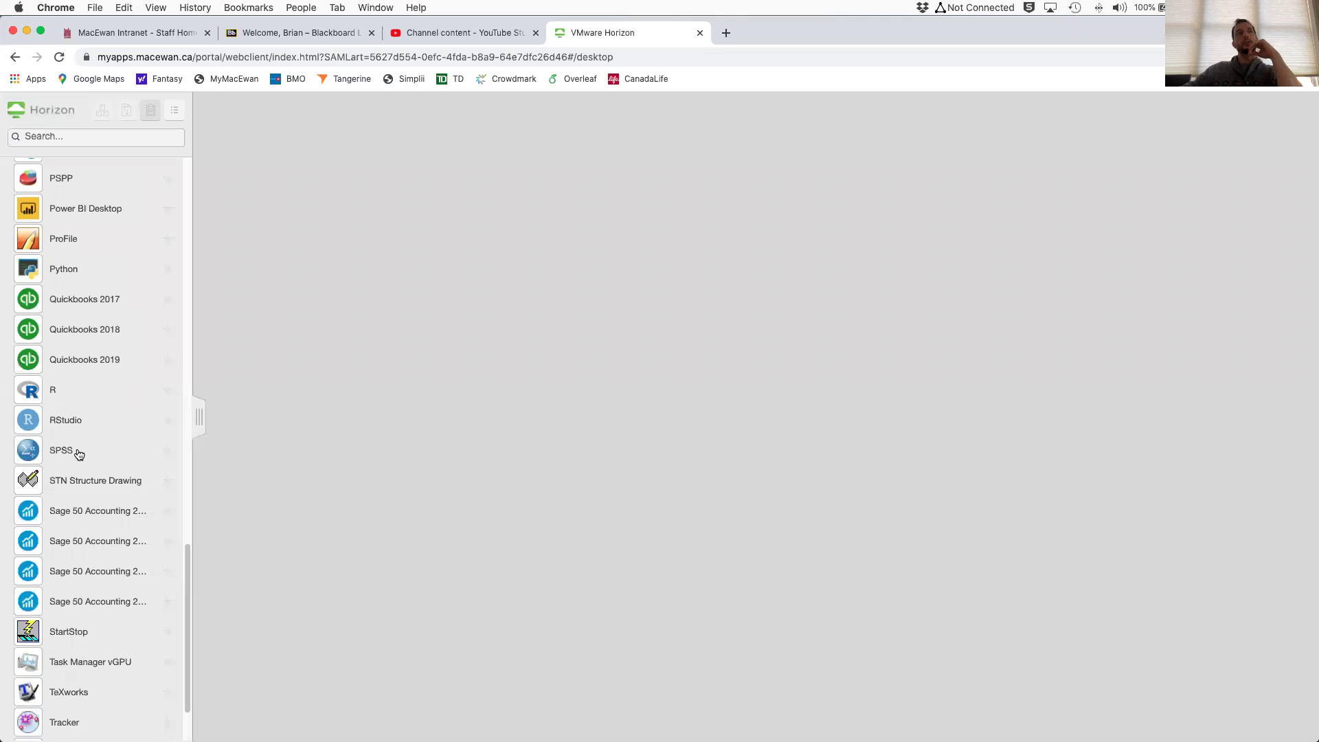
{"action": "scroll", "coordinate": [79, 454], "scroll_direction": "up", "scroll_amount": 20}
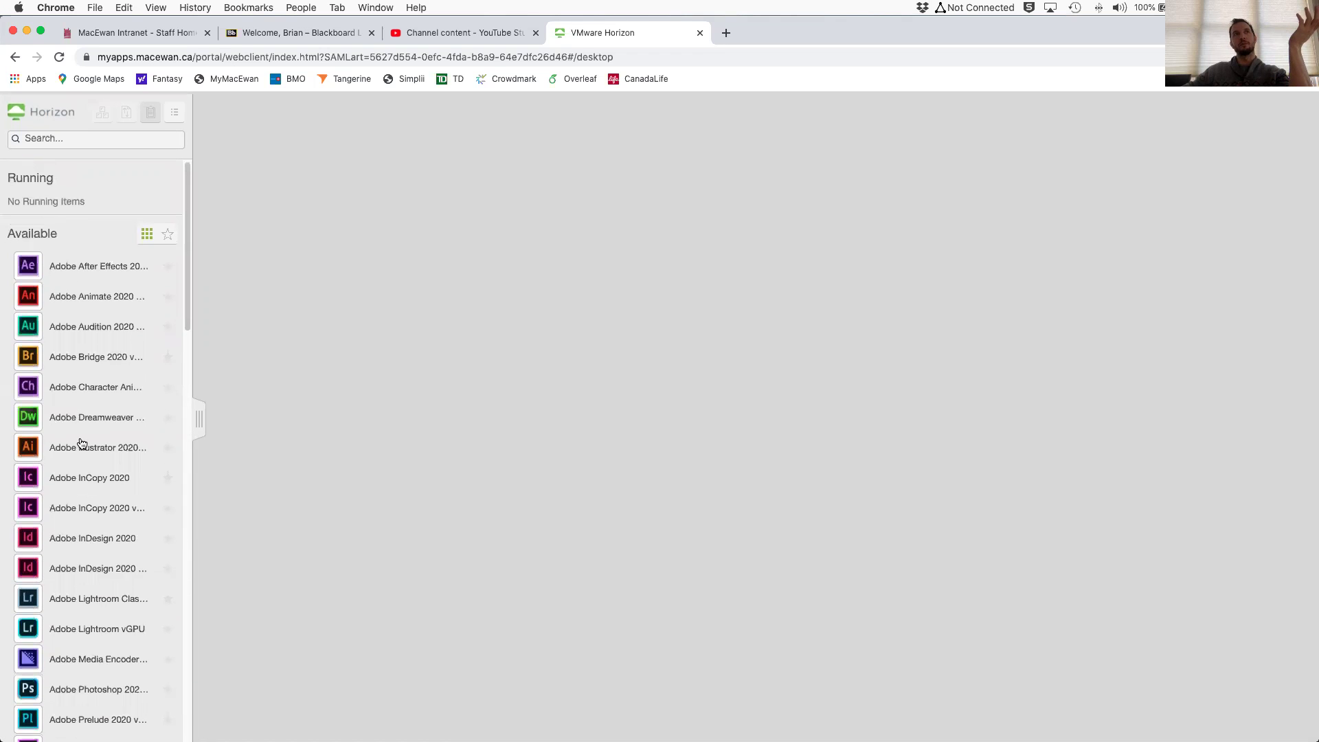
{"action": "scroll", "coordinate": [77, 213], "scroll_direction": "down", "scroll_amount": 20}
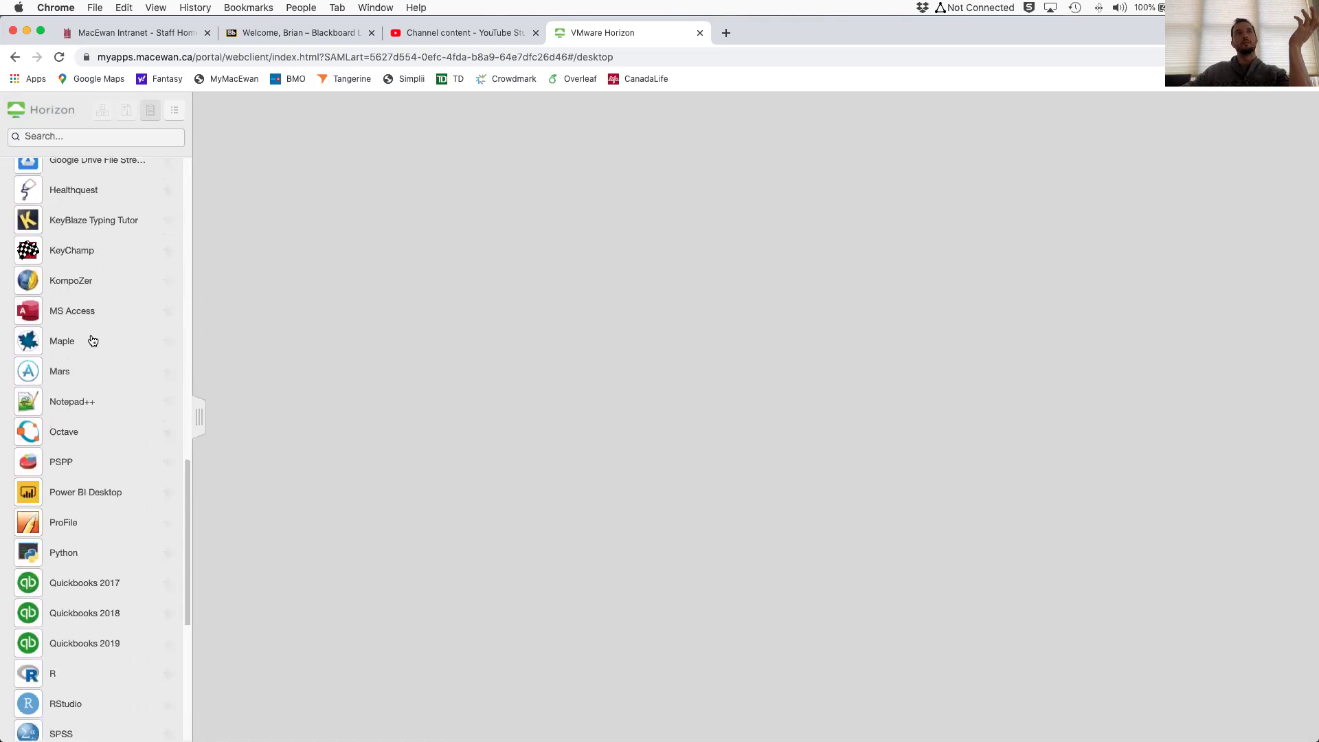
{"action": "left_click", "coordinate": [59, 428]}
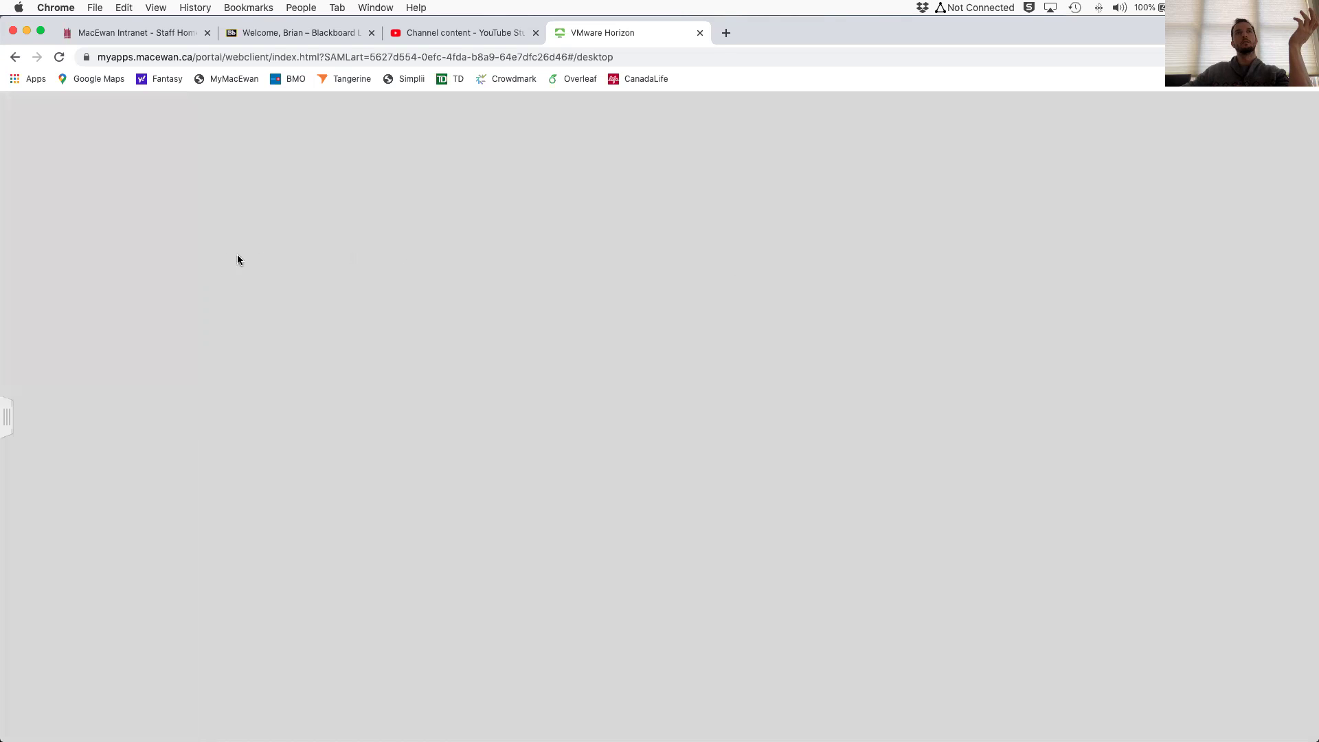
{"action": "left_click", "coordinate": [4, 415]}
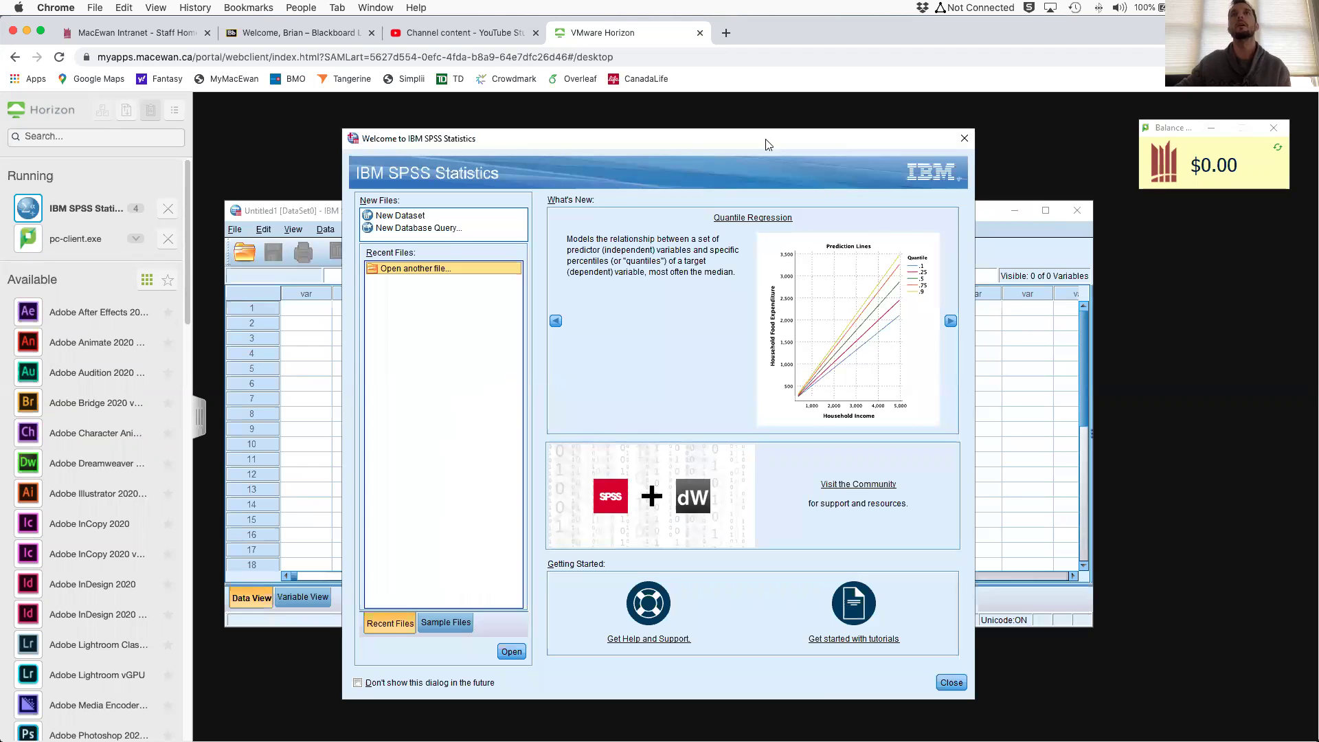
Close the duplicate SPSS welcome window and arrange the remaining welcome dialog and data editor.
{"action": "left_click_drag", "start_coordinate": [766, 138], "coordinate": [718, 147]}
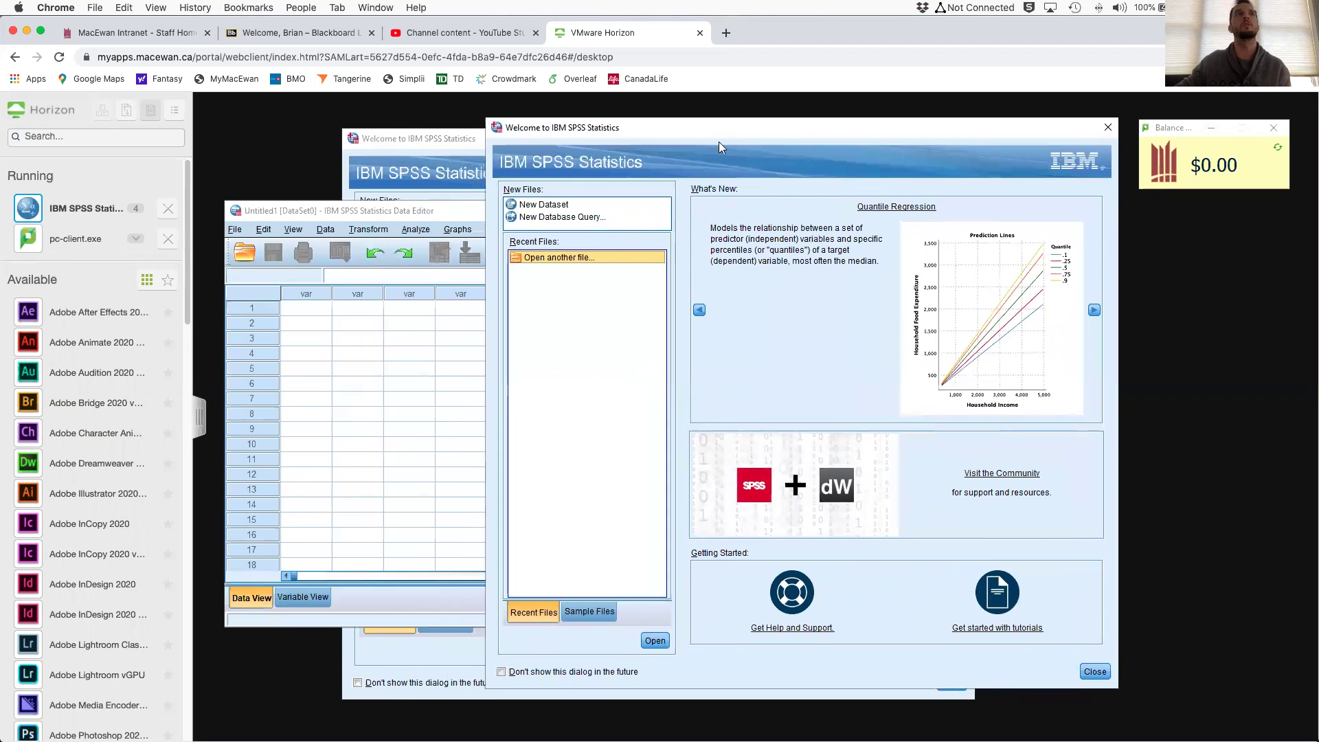
{"action": "left_click_drag", "start_coordinate": [439, 141], "coordinate": [428, 161]}
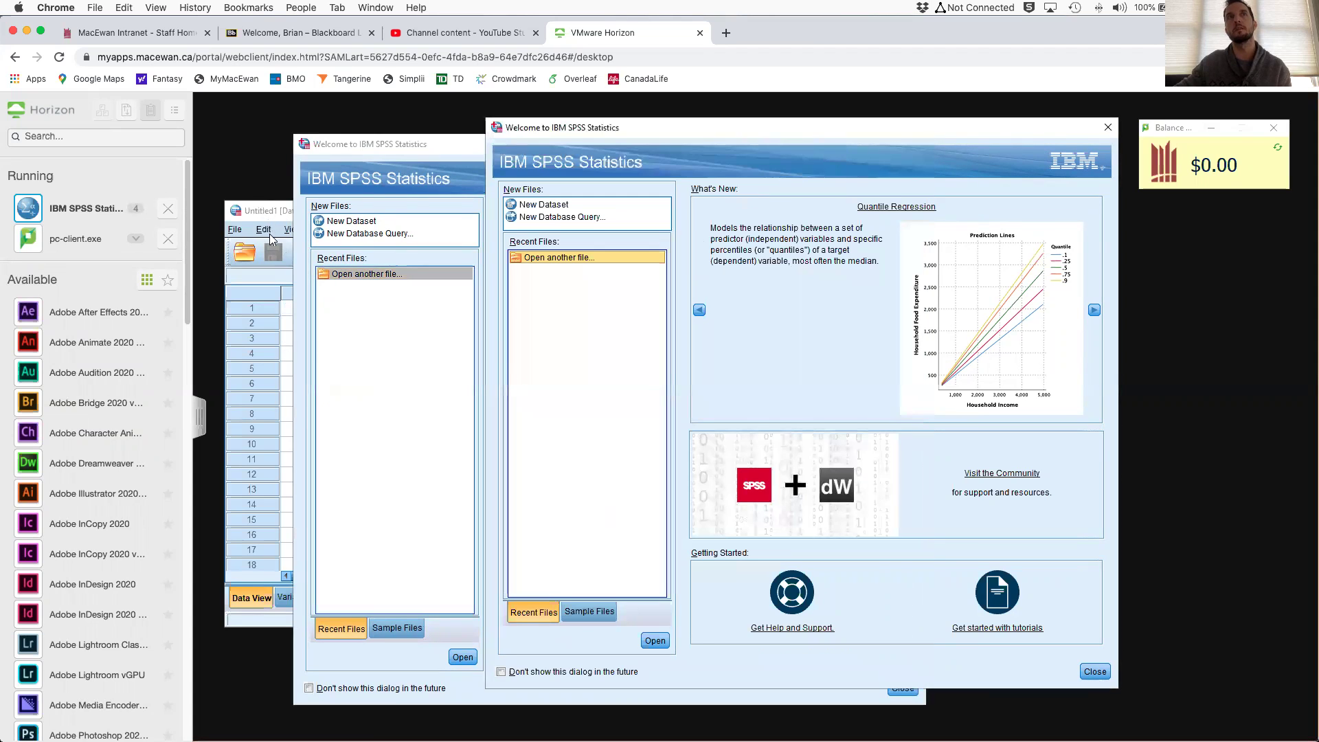
{"action": "left_click", "coordinate": [1108, 128]}
{"action": "left_click_drag", "start_coordinate": [835, 150], "coordinate": [981, 163]}
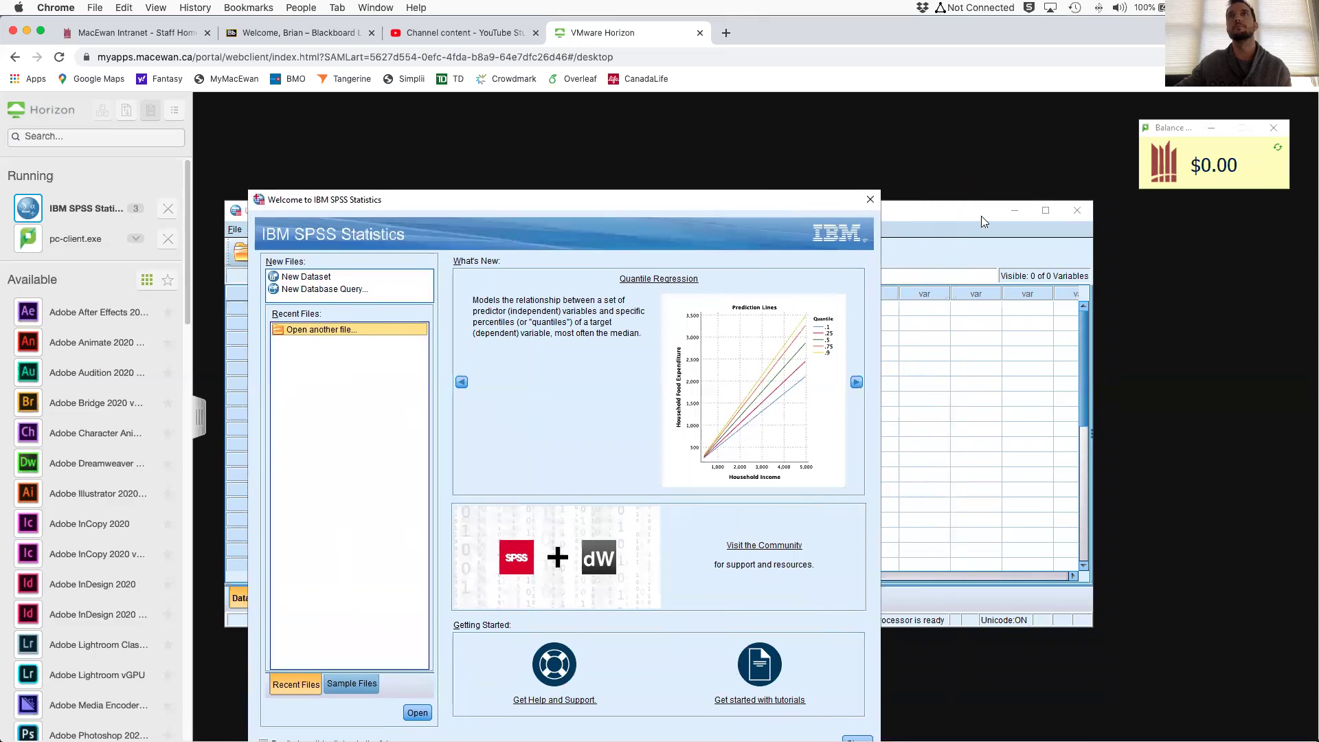
{"action": "left_click", "coordinate": [981, 216]}
{"action": "left_click_drag", "start_coordinate": [981, 216], "coordinate": [1092, 237]}
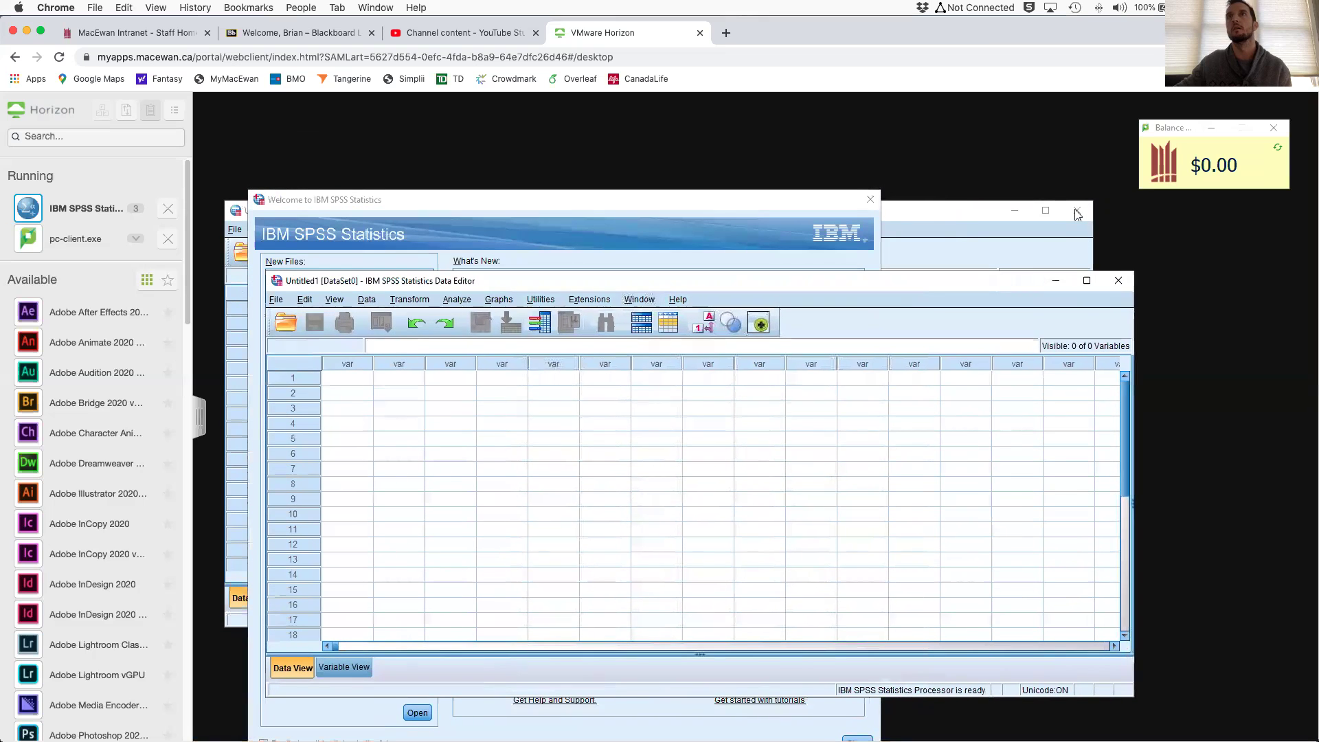
{"action": "left_click_drag", "start_coordinate": [793, 202], "coordinate": [900, 138]}
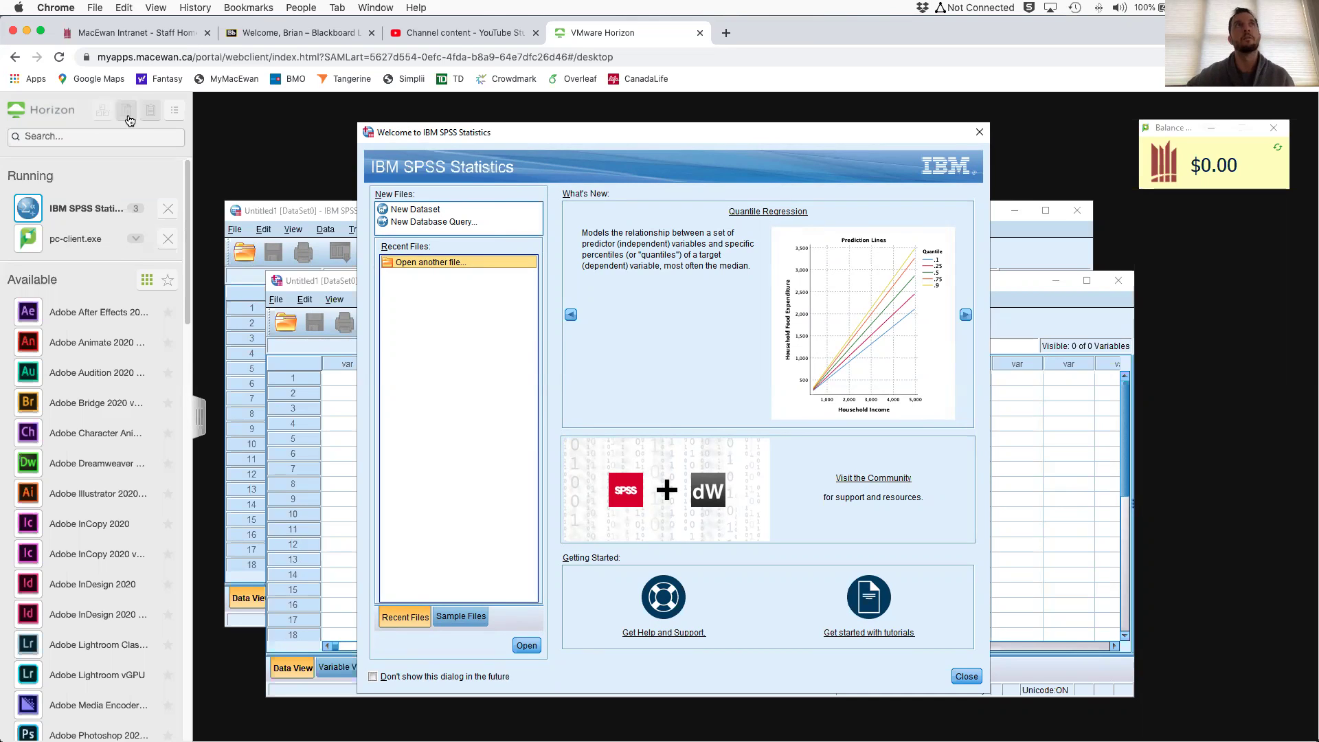
Explore the Horizon sidebar and about information, then bring up the account menu.
{"action": "left_click", "coordinate": [198, 423]}
{"action": "left_click", "coordinate": [14, 422]}
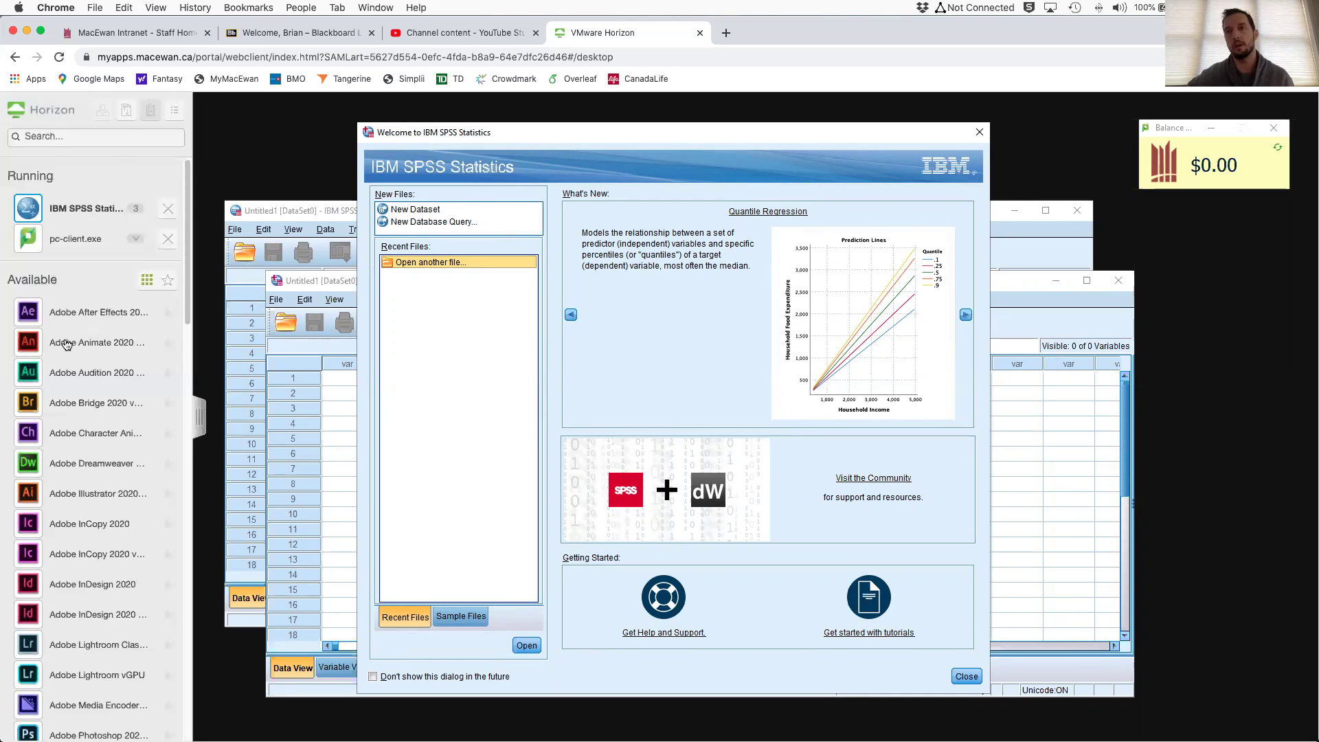
{"action": "left_click", "coordinate": [75, 113]}
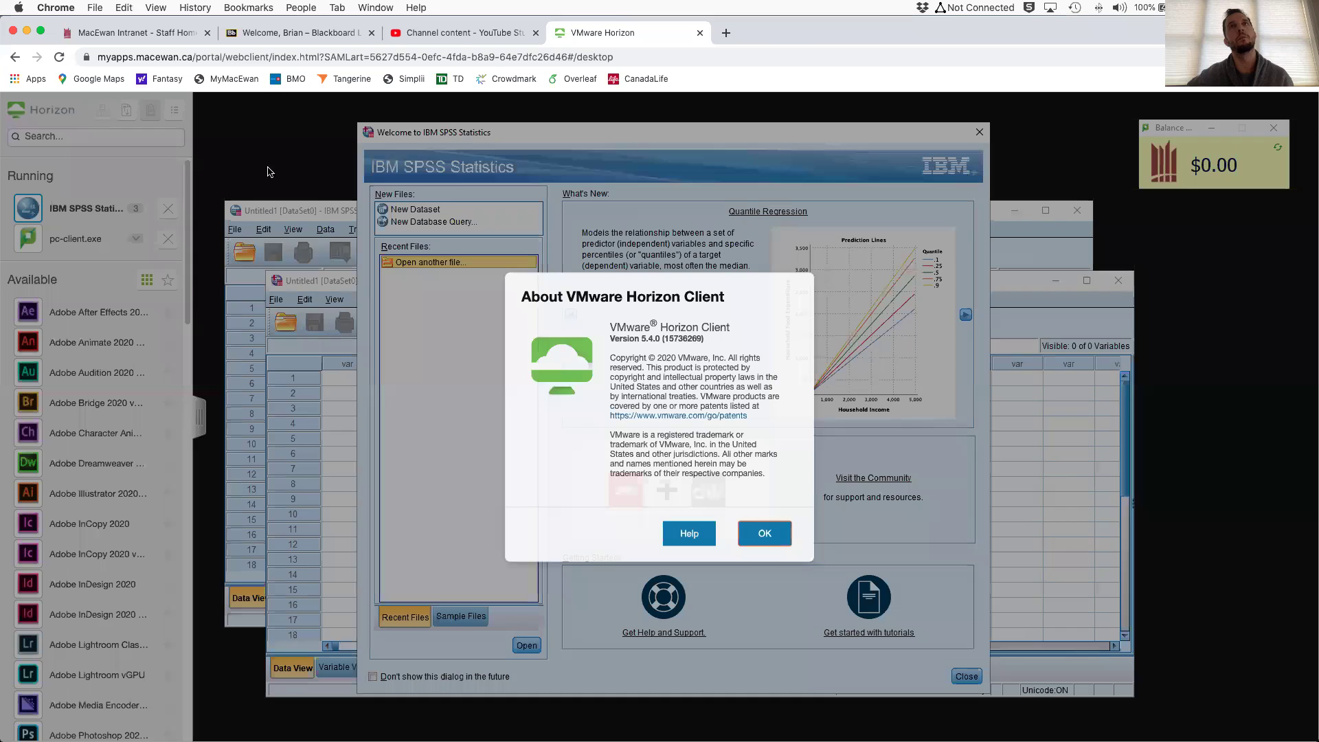
{"action": "left_click", "coordinate": [765, 534]}
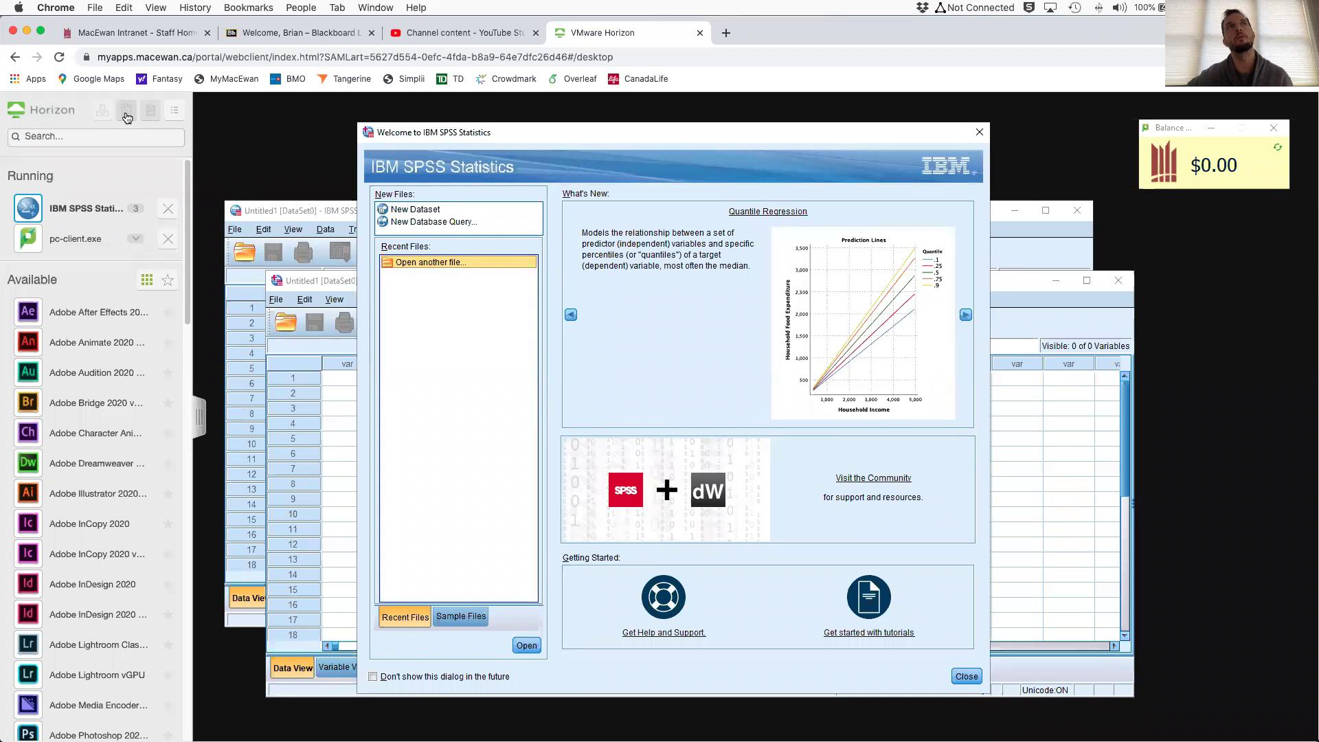
{"action": "left_click", "coordinate": [175, 111]}
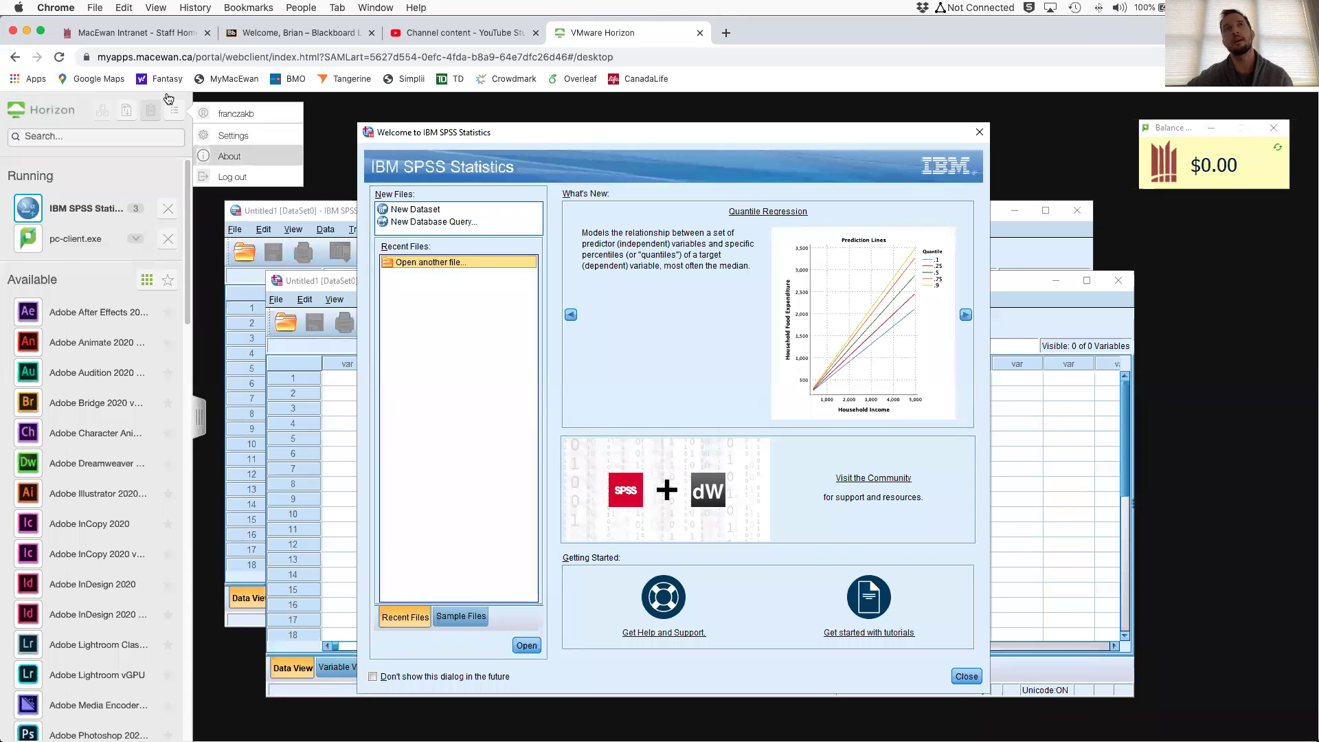
Set the Horizon file transfer panel to Upload, close the Balance widget, and go to Blackboard.
{"action": "left_click", "coordinate": [126, 116]}
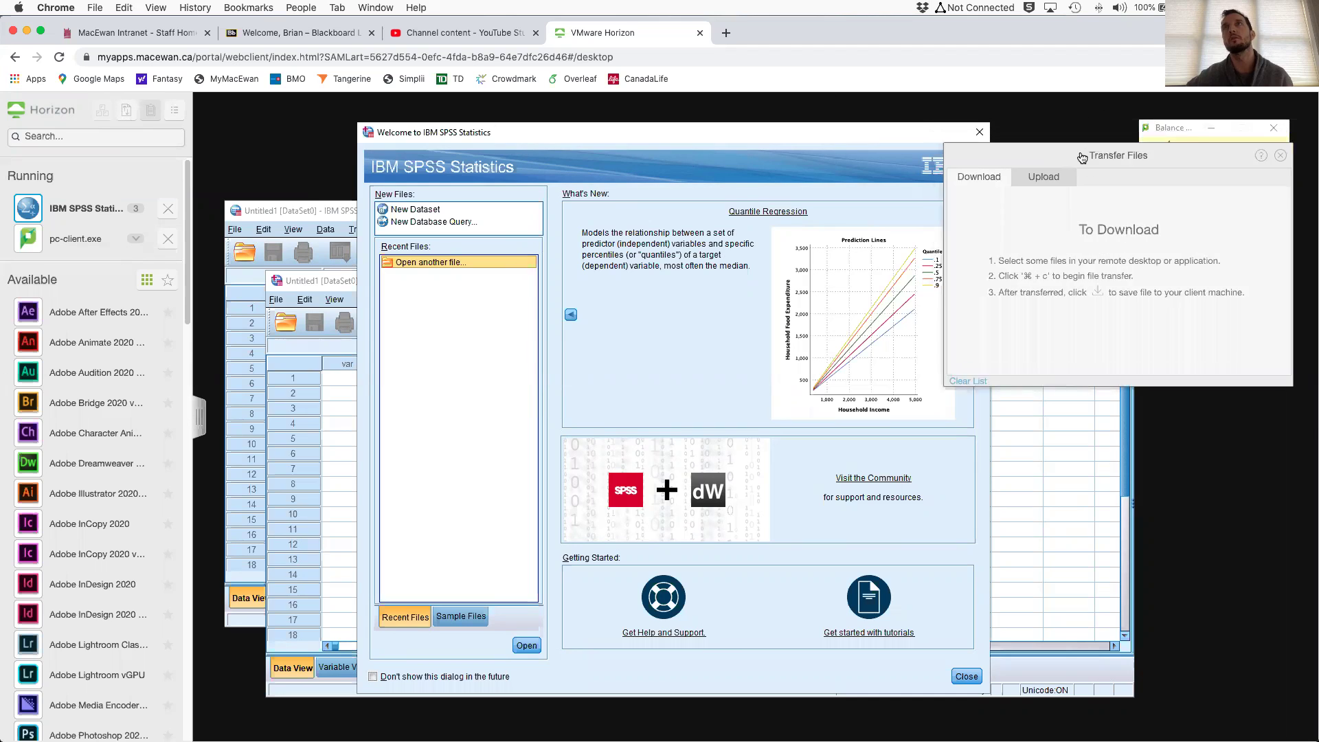
{"action": "left_click_drag", "start_coordinate": [885, 137], "coordinate": [741, 117]}
{"action": "left_click_drag", "start_coordinate": [1287, 205], "coordinate": [1187, 143]}
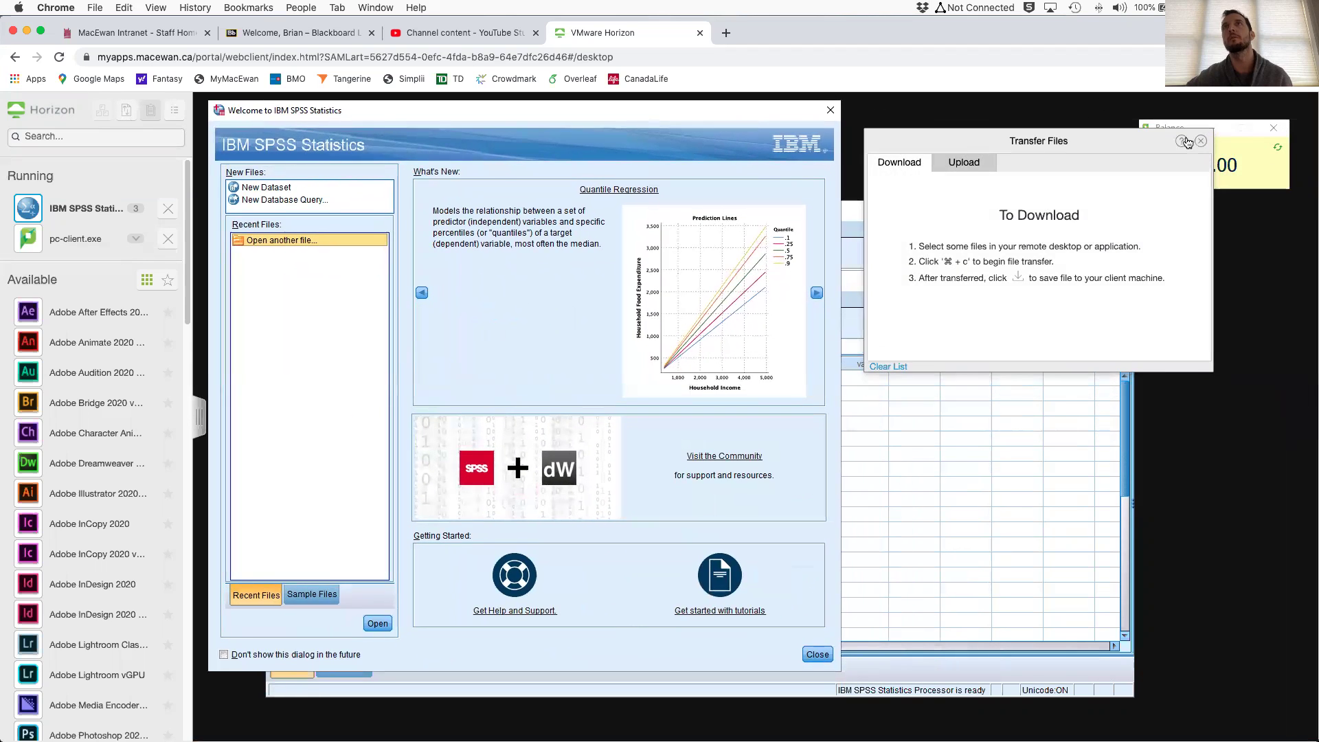
{"action": "left_click", "coordinate": [1274, 128]}
{"action": "left_click_drag", "start_coordinate": [1081, 140], "coordinate": [1084, 122]}
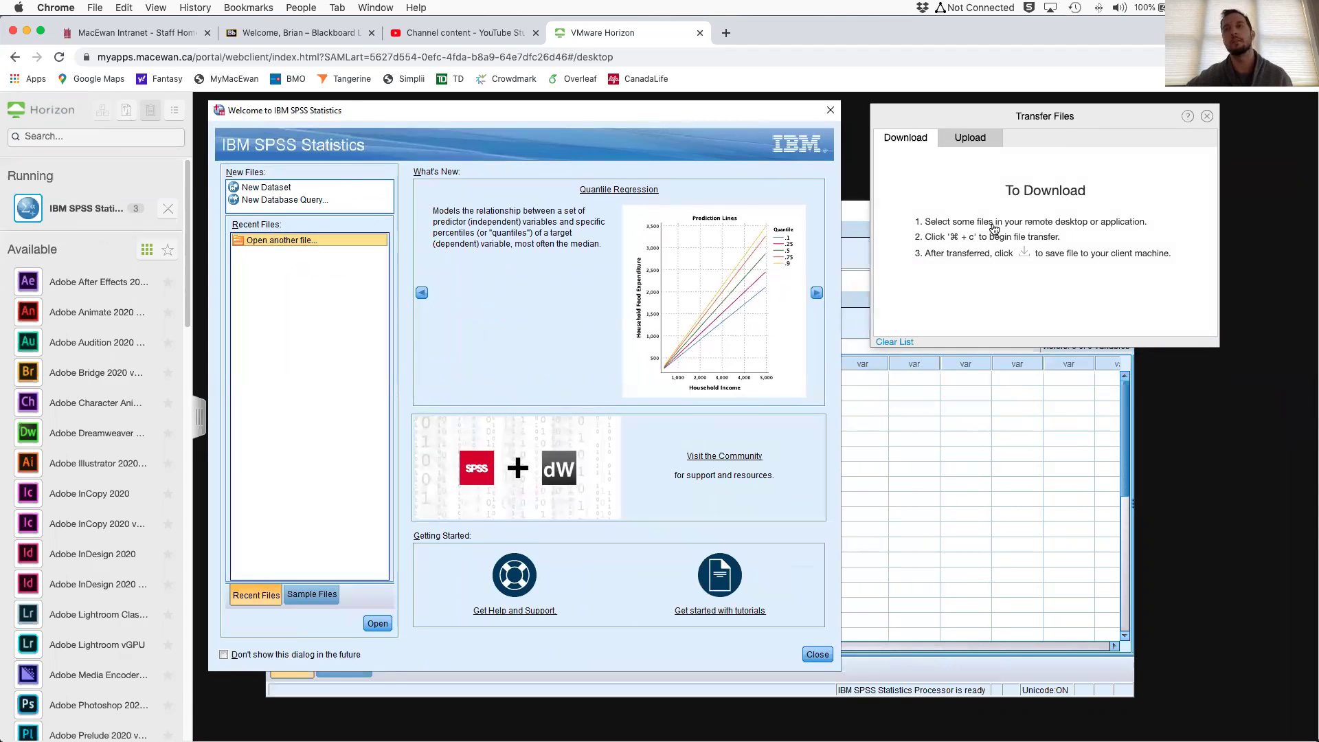
{"action": "left_click", "coordinate": [980, 140]}
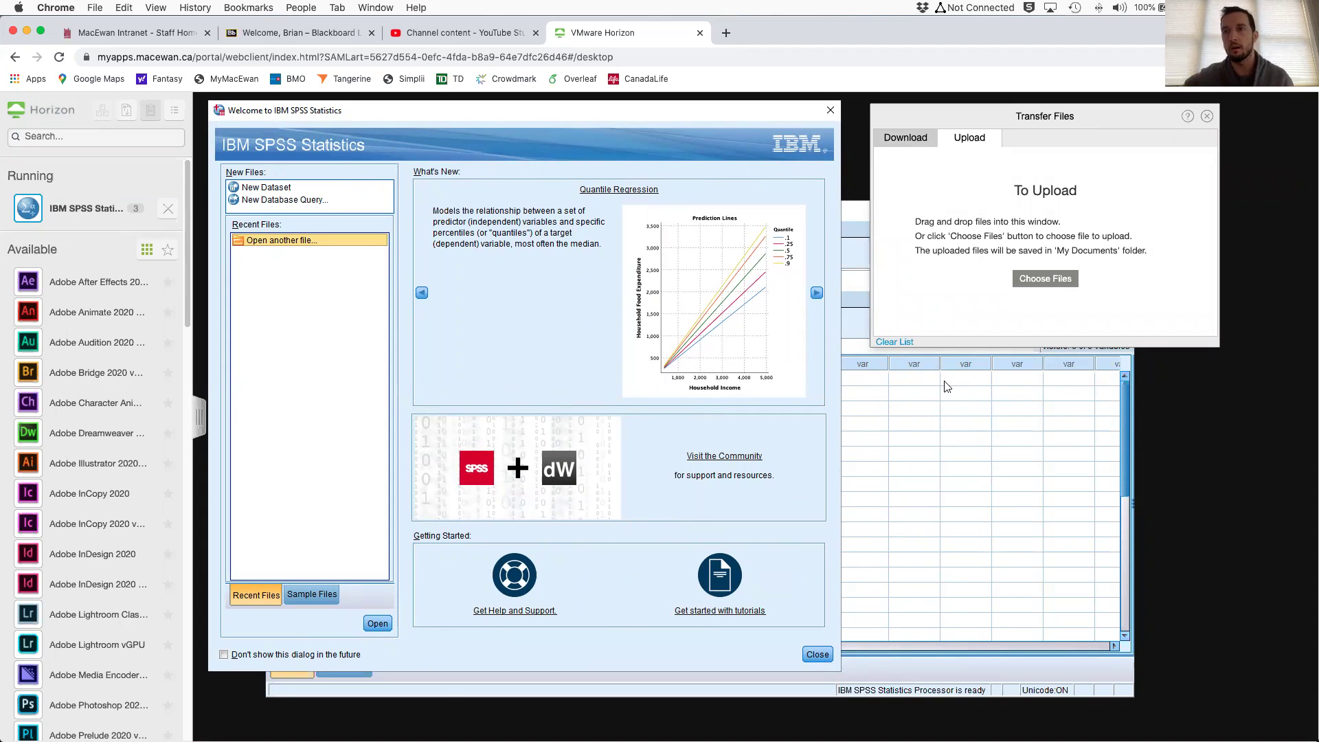
{"action": "left_click", "coordinate": [904, 137]}
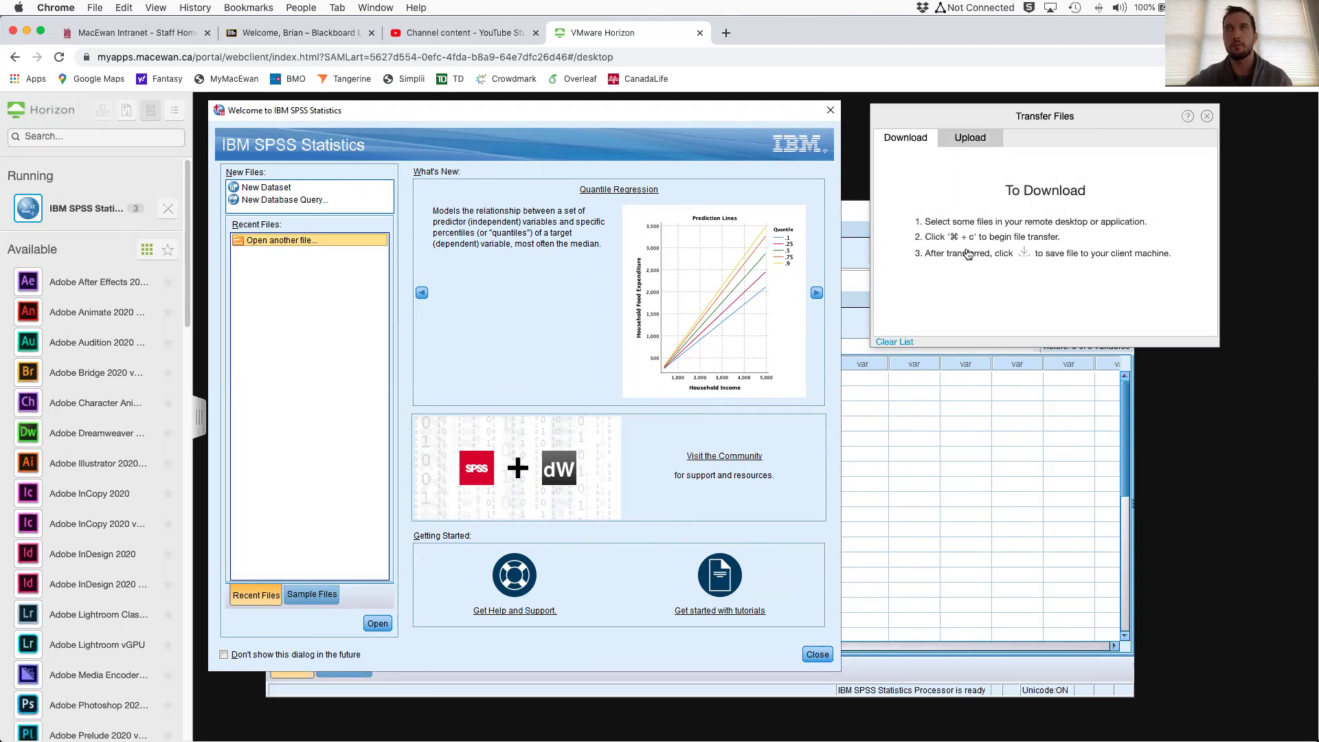
{"action": "left_click", "coordinate": [973, 139]}
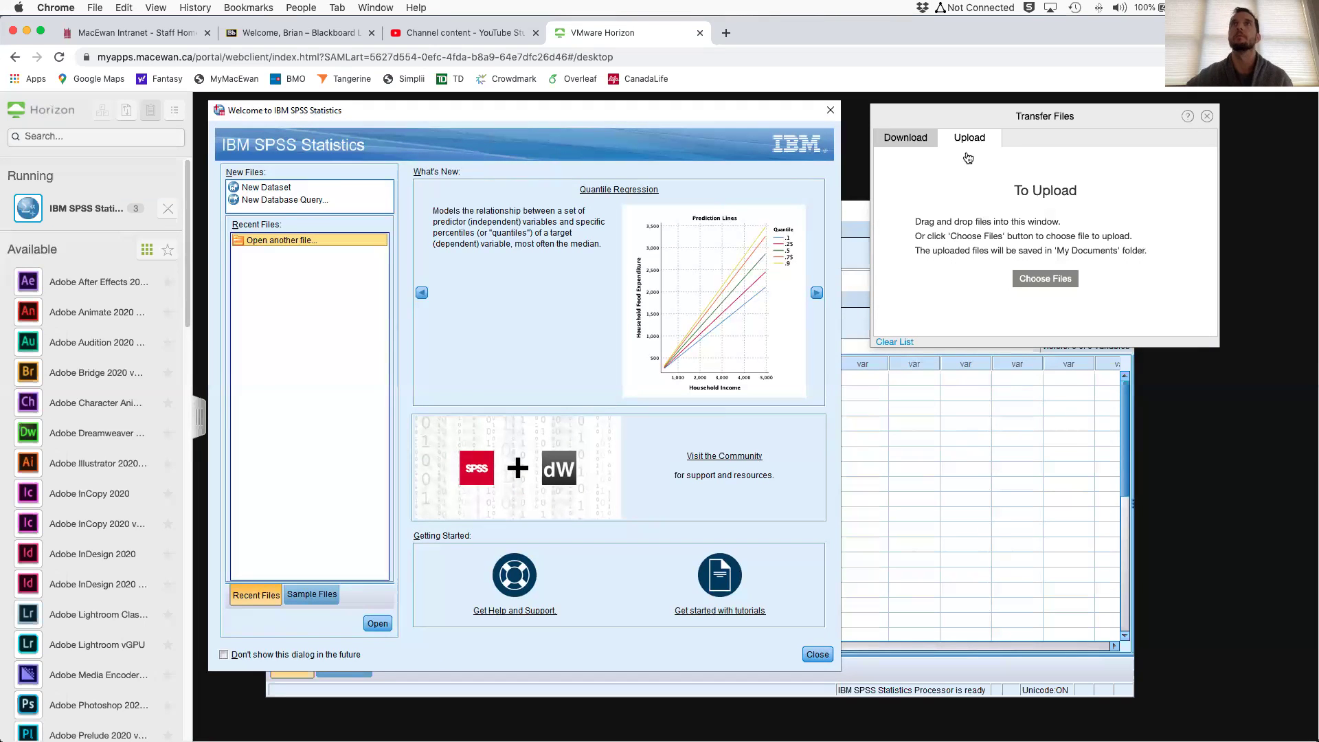
{"action": "left_click", "coordinate": [319, 29]}
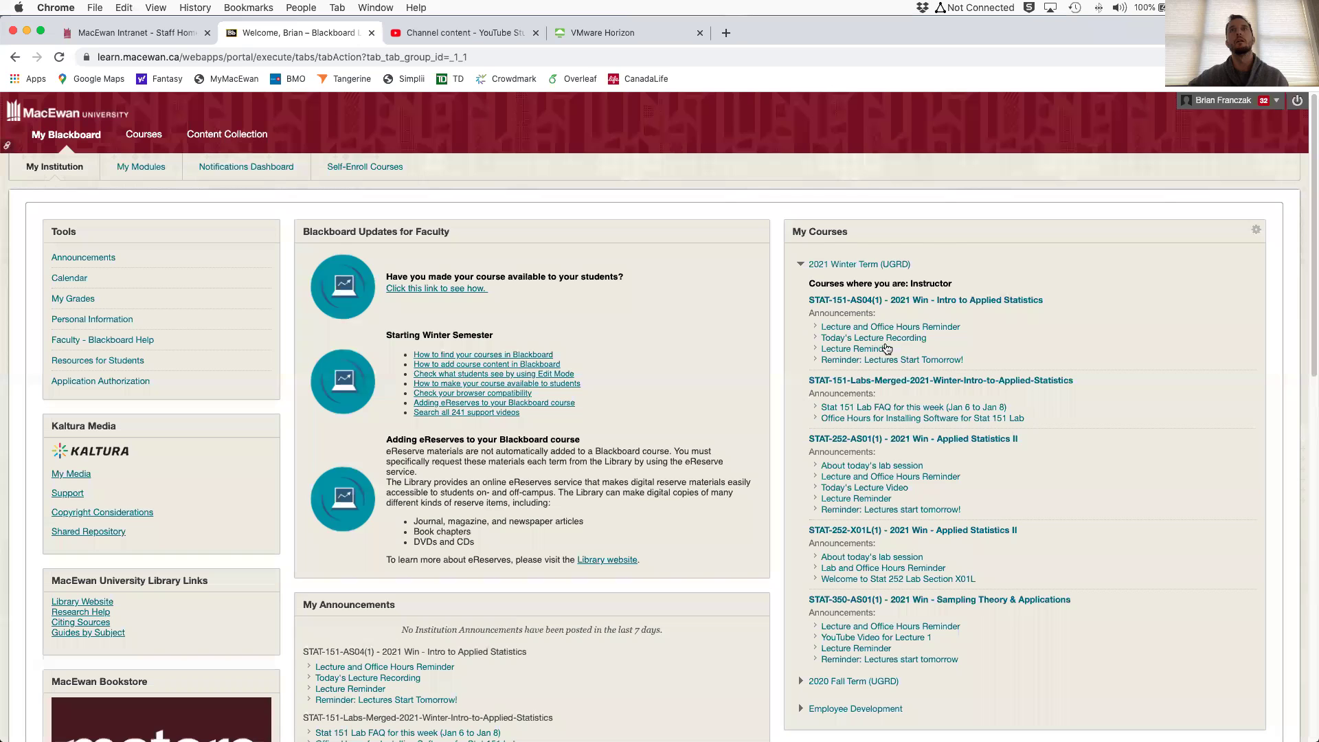
Open the STAT-252-X01L course content and place Finder at the S252 Lab Materials folder.
{"action": "left_click", "coordinate": [881, 533]}
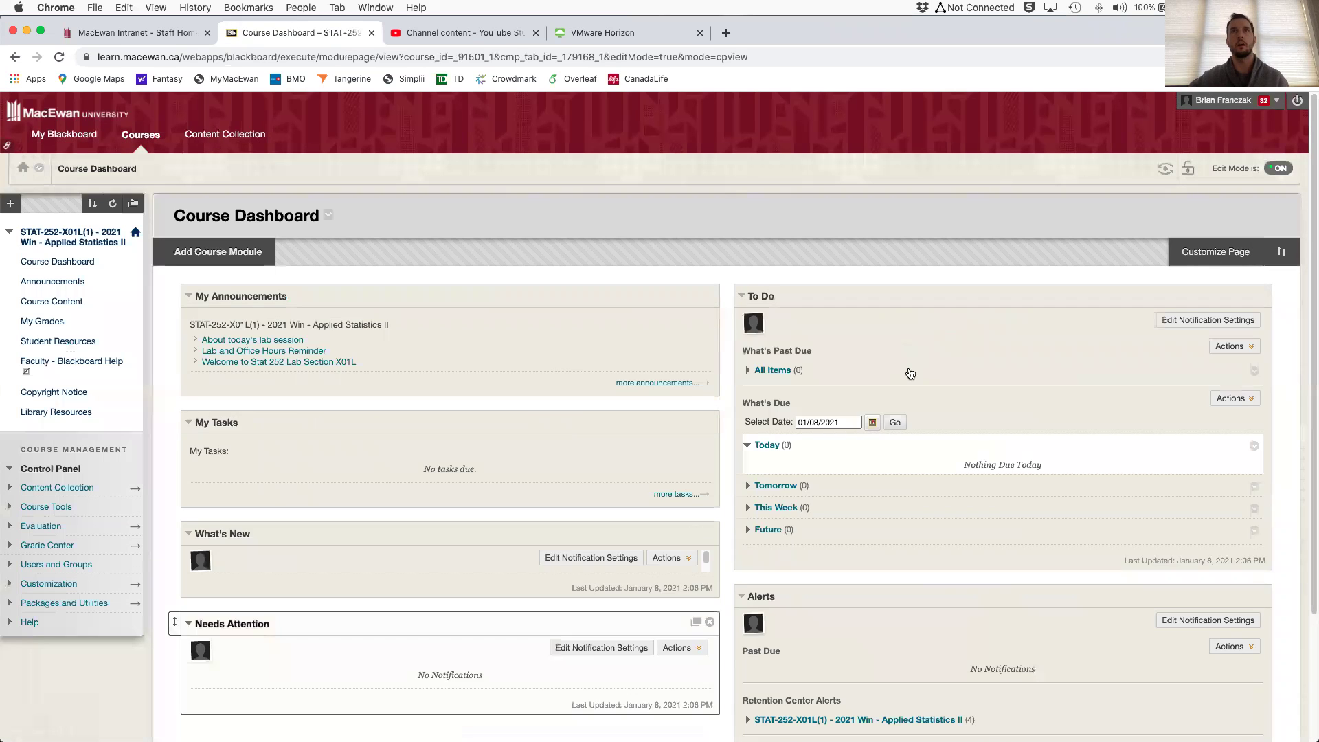
{"action": "left_click", "coordinate": [65, 301]}
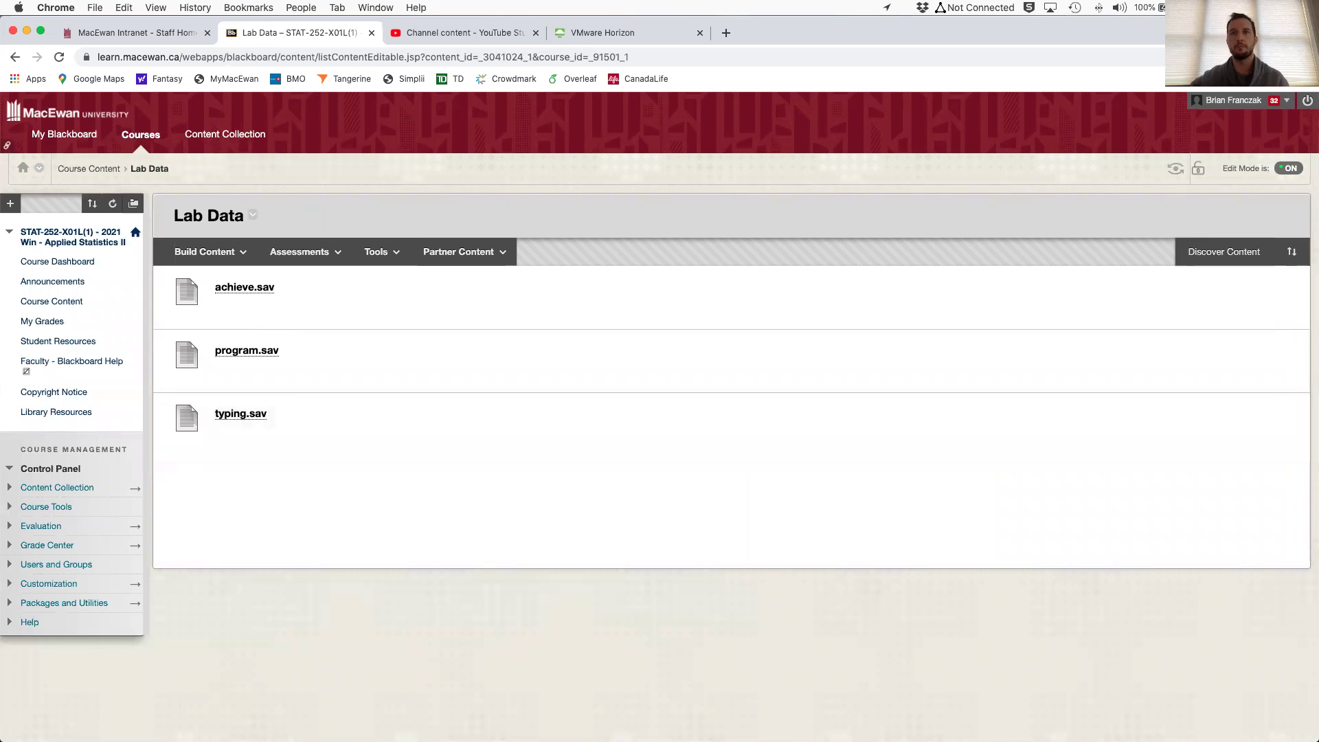
{"action": "left_click_drag", "start_coordinate": [619, 741], "coordinate": [553, 84]}
{"action": "left_click_drag", "start_coordinate": [1001, 662], "coordinate": [558, 708]}
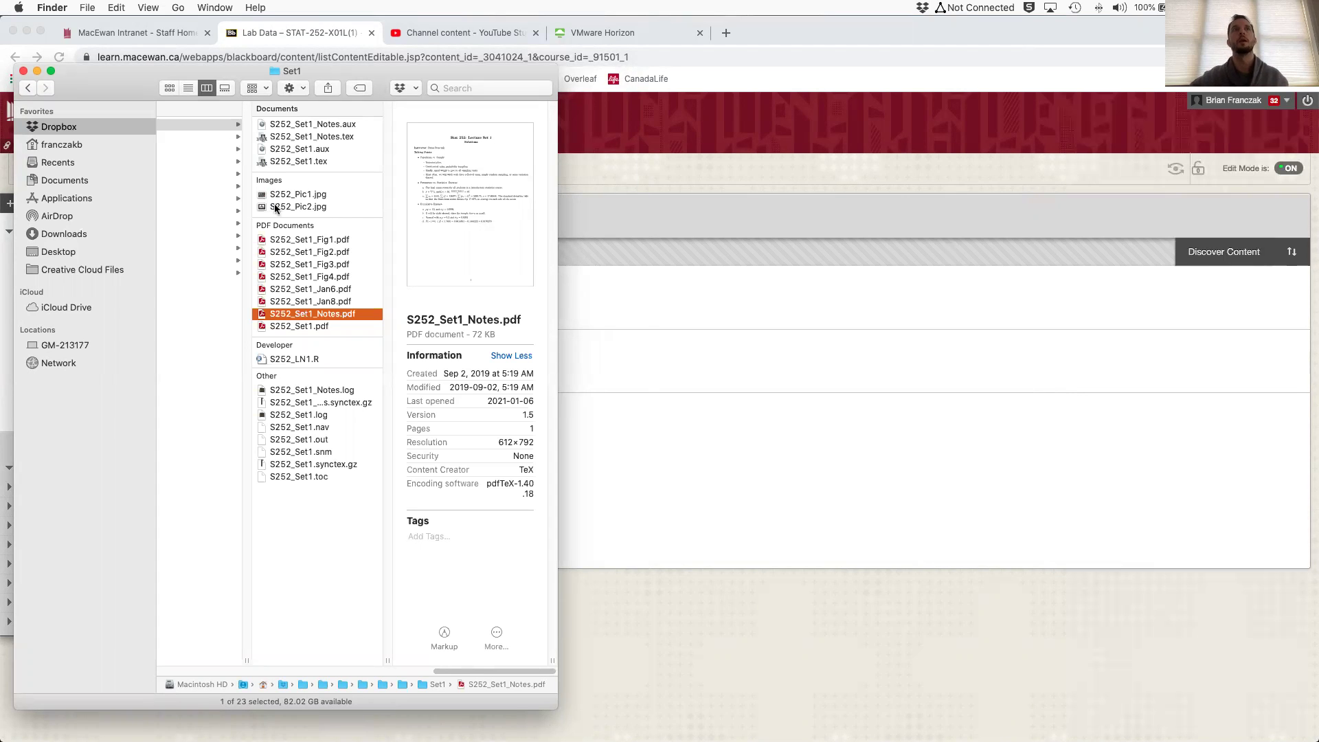
{"action": "scroll", "coordinate": [283, 172], "scroll_direction": "left", "scroll_amount": 10}
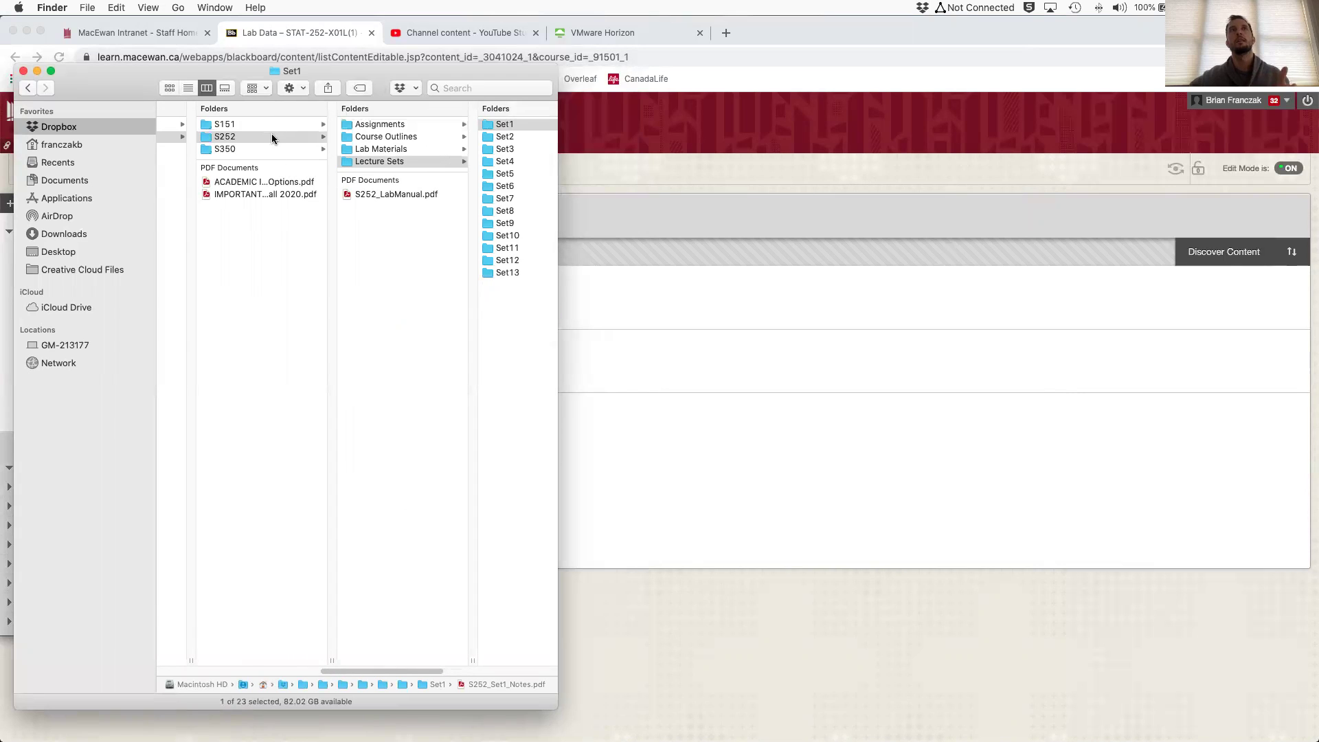
{"action": "left_click", "coordinate": [271, 135]}
{"action": "left_click", "coordinate": [407, 148]}
{"action": "scroll", "coordinate": [352, 150], "scroll_direction": "left", "scroll_amount": 3}
Download achieve.sav from the Lab Data page into the Downloads folder.
{"action": "left_click", "coordinate": [675, 303]}
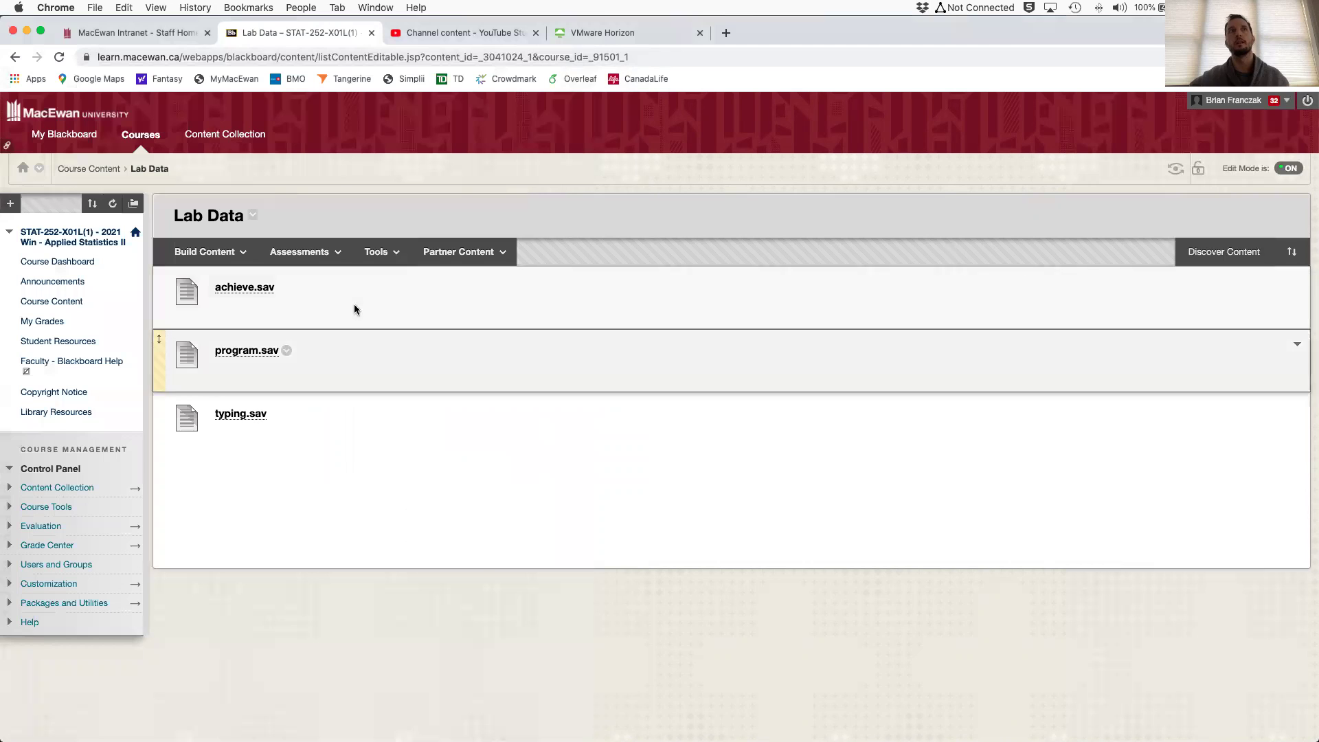
{"action": "left_click", "coordinate": [245, 291]}
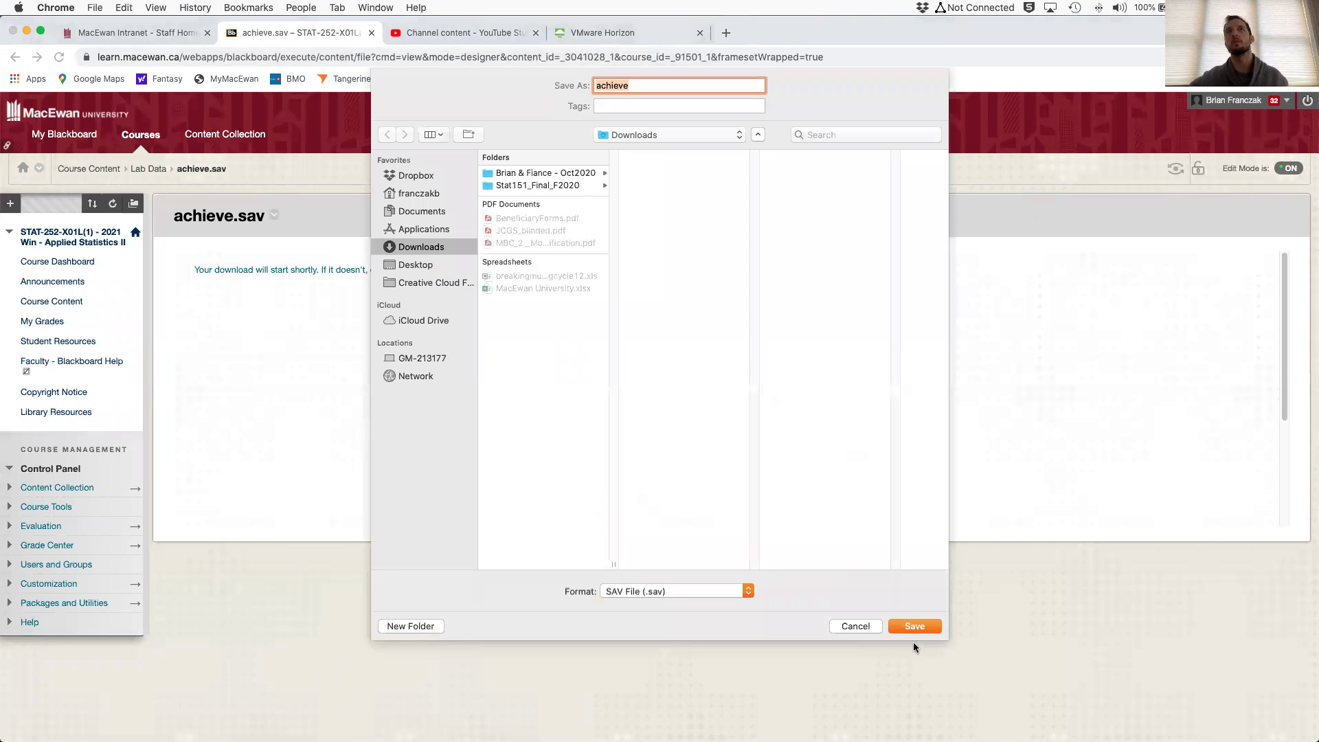
{"action": "left_click", "coordinate": [914, 626]}
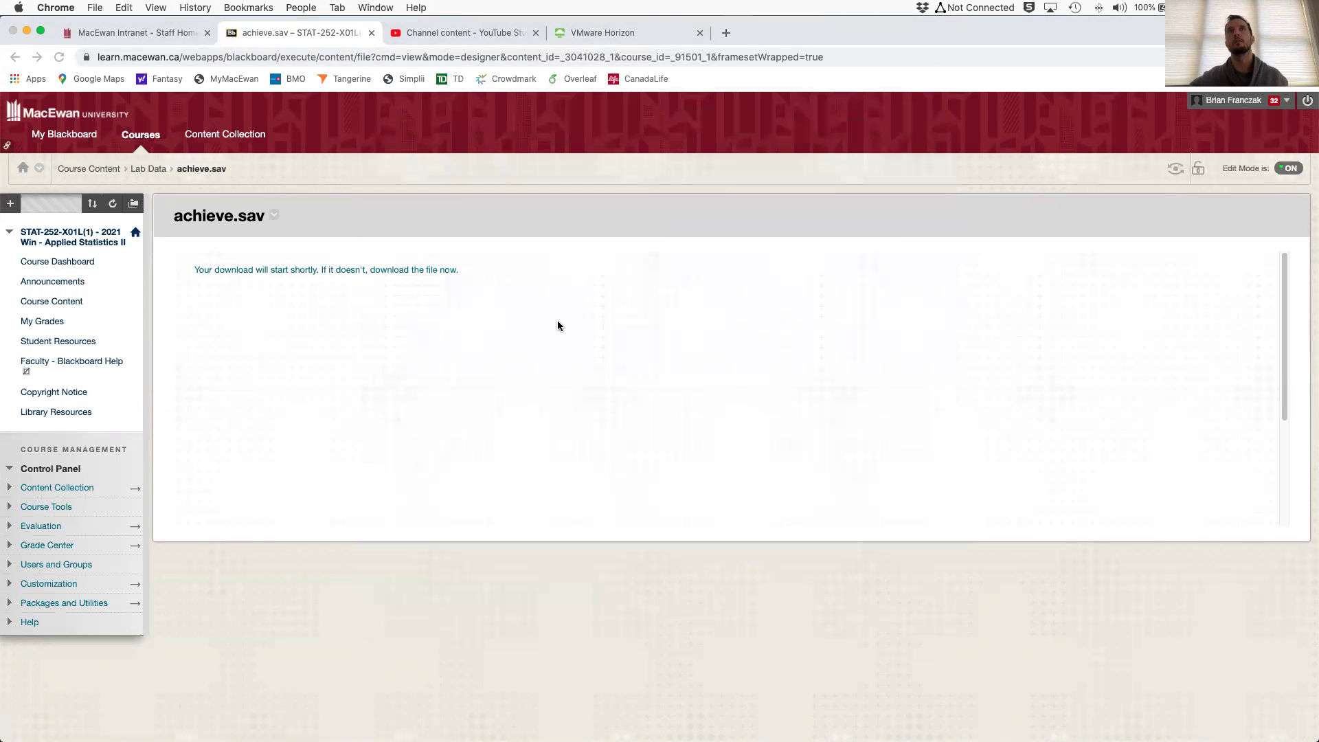
{"action": "key", "text": "ctrl+Up"}
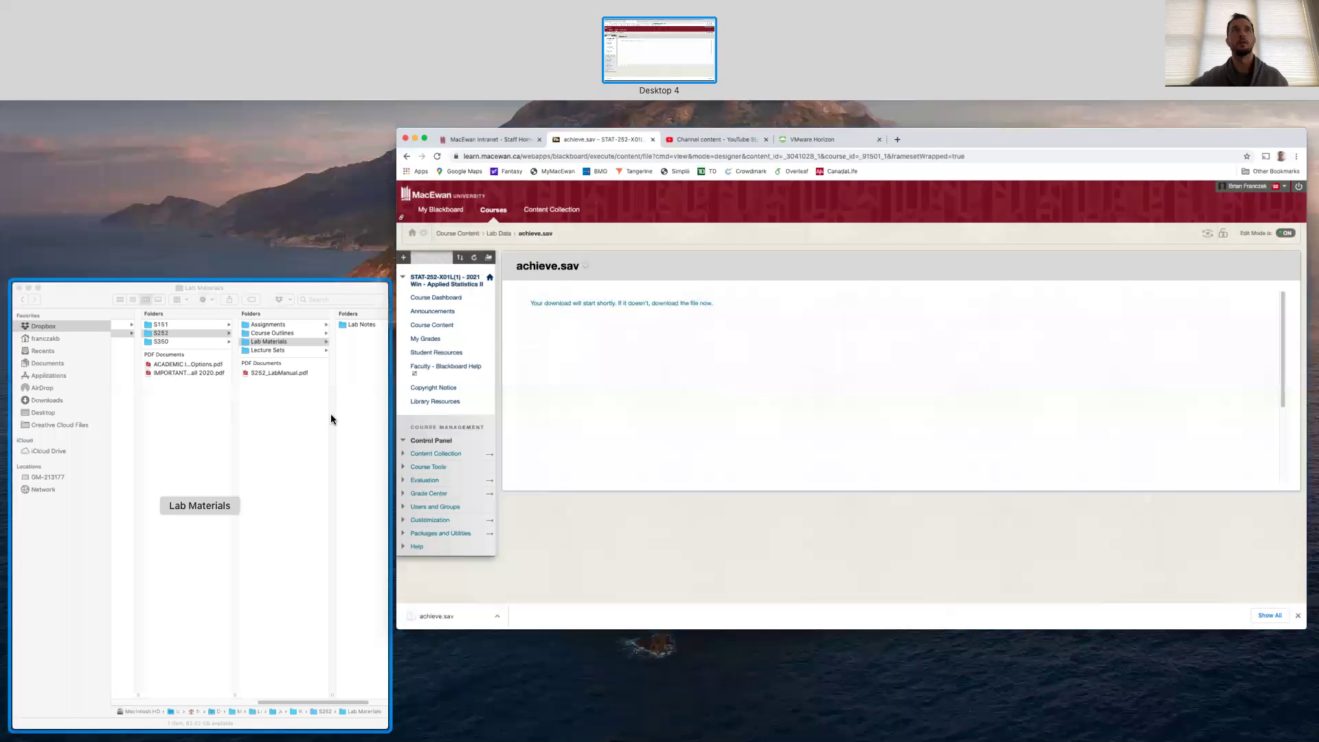
Locate and select achieve.sav in Finder's Downloads folder.
{"action": "left_click", "coordinate": [275, 385]}
{"action": "left_click", "coordinate": [93, 235]}
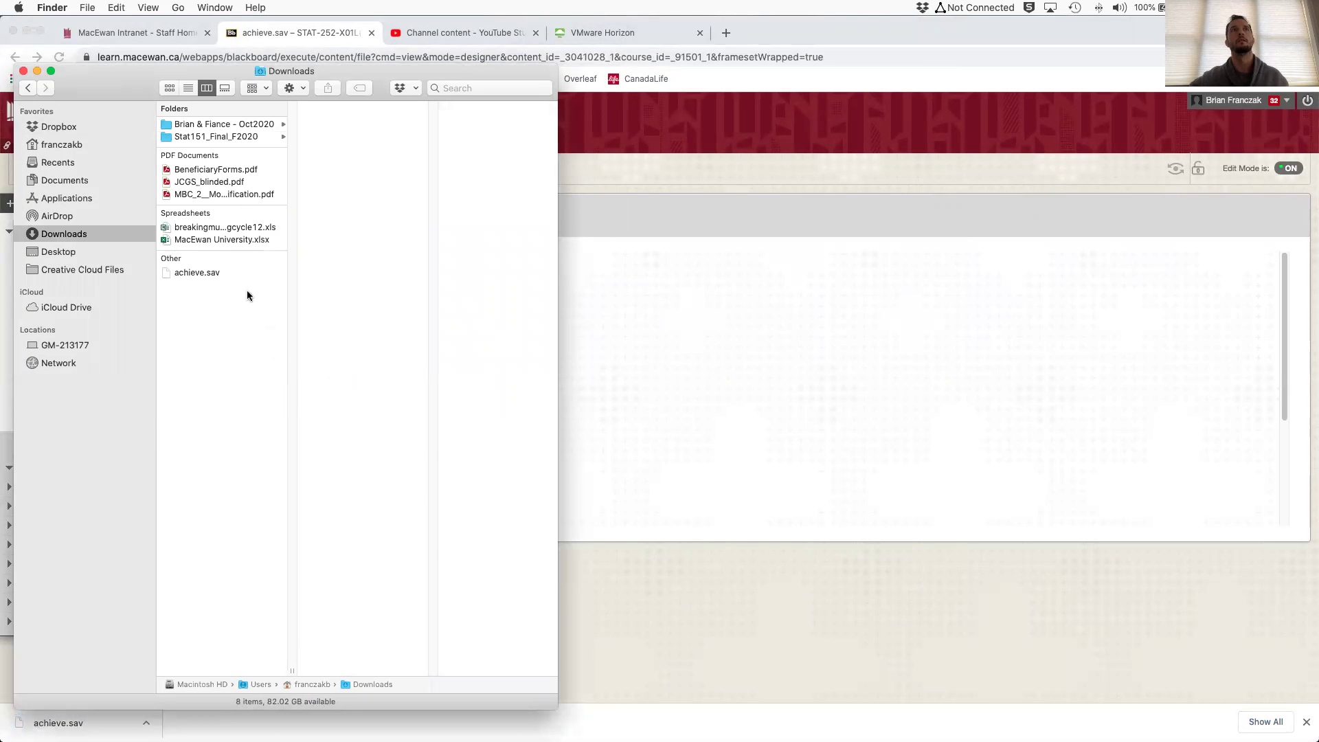
{"action": "double_click", "coordinate": [292, 668]}
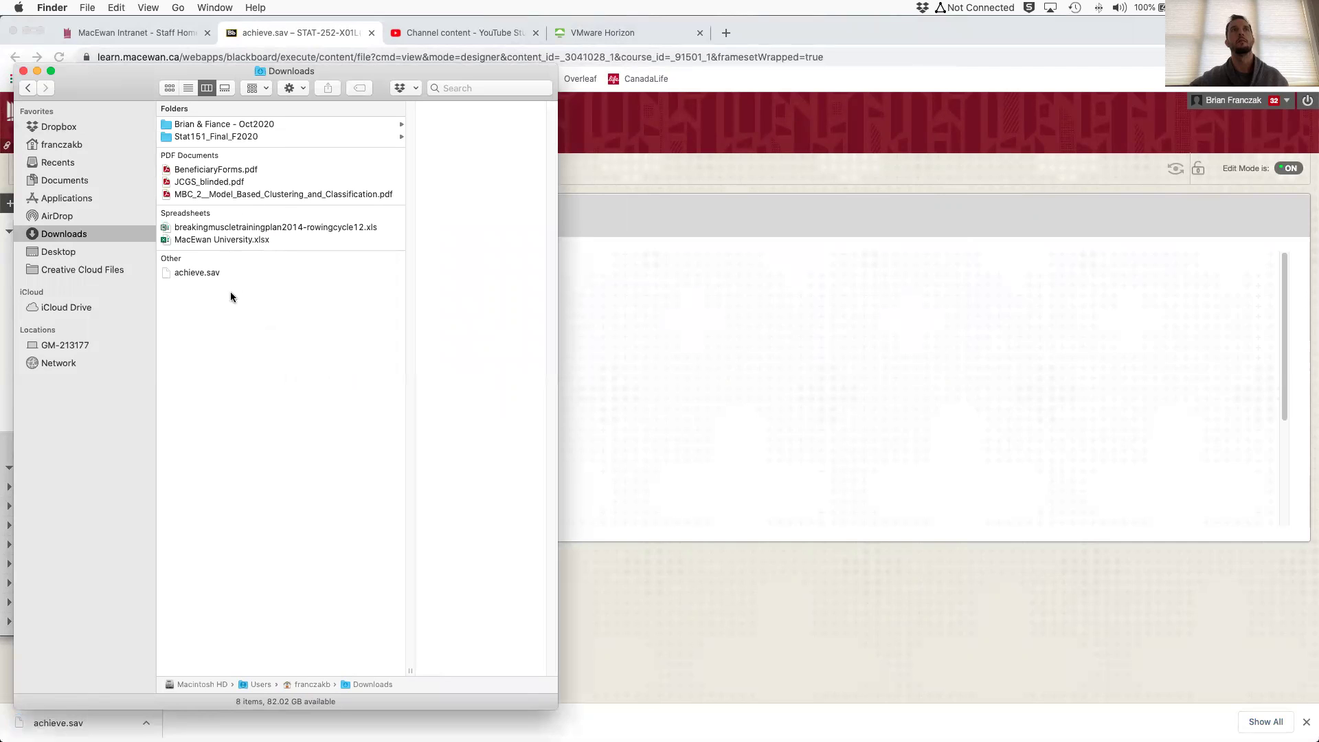
{"action": "left_click", "coordinate": [260, 275]}
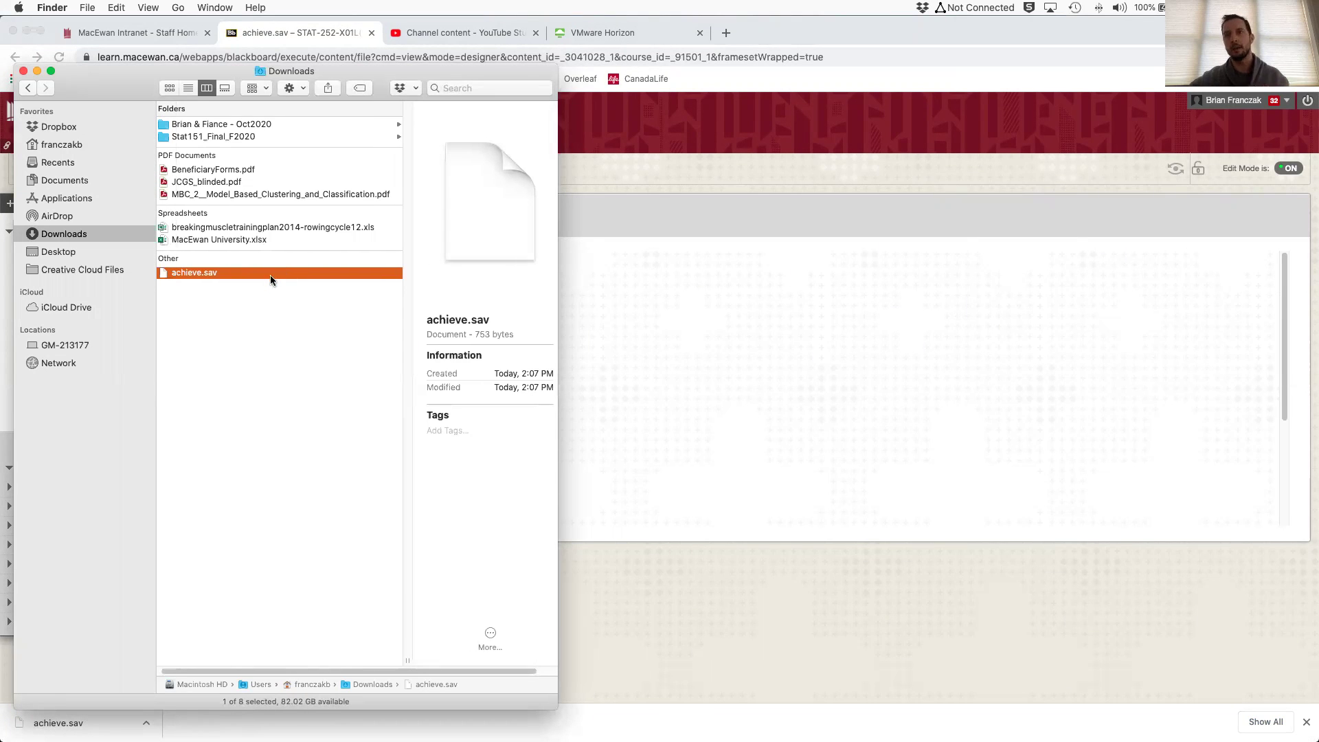
{"action": "left_click_drag", "start_coordinate": [242, 273], "coordinate": [11, 289]}
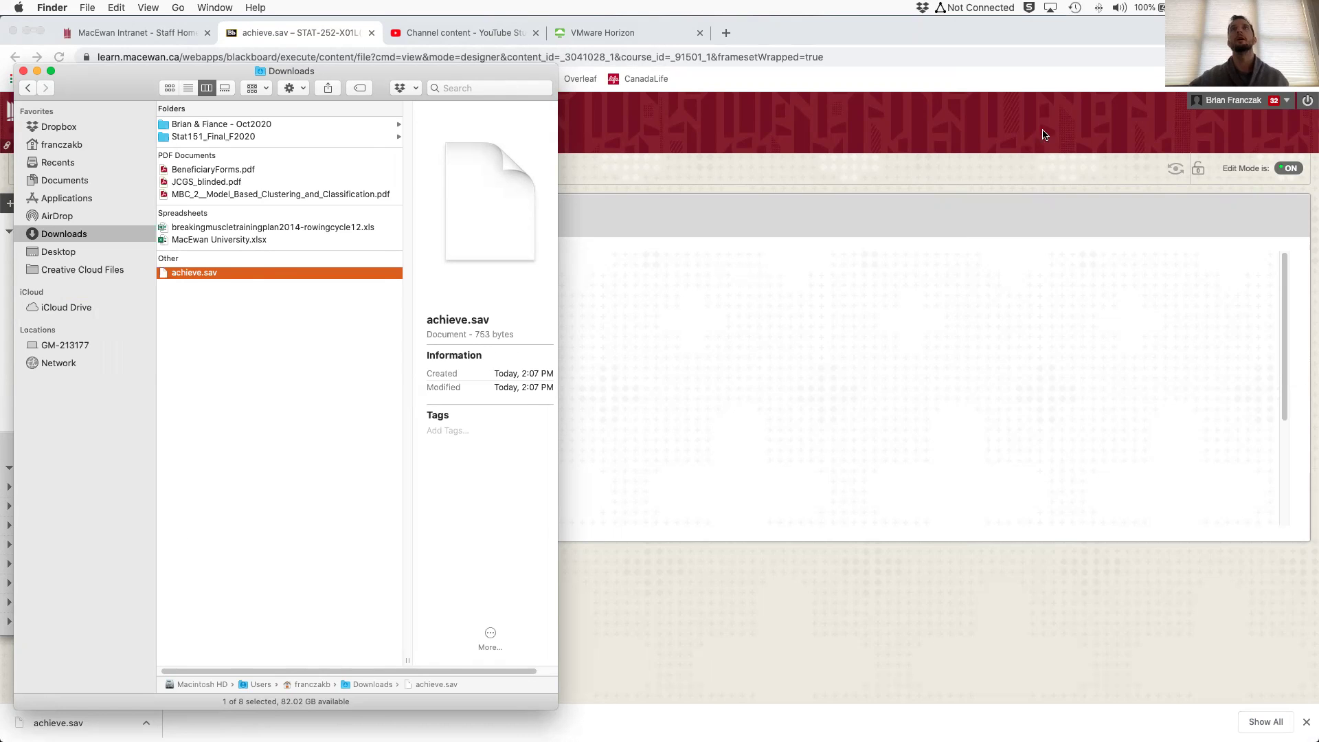
Return to Chrome's VMware Horizon tab with the upload panel showing.
{"action": "left_click", "coordinate": [1041, 34]}
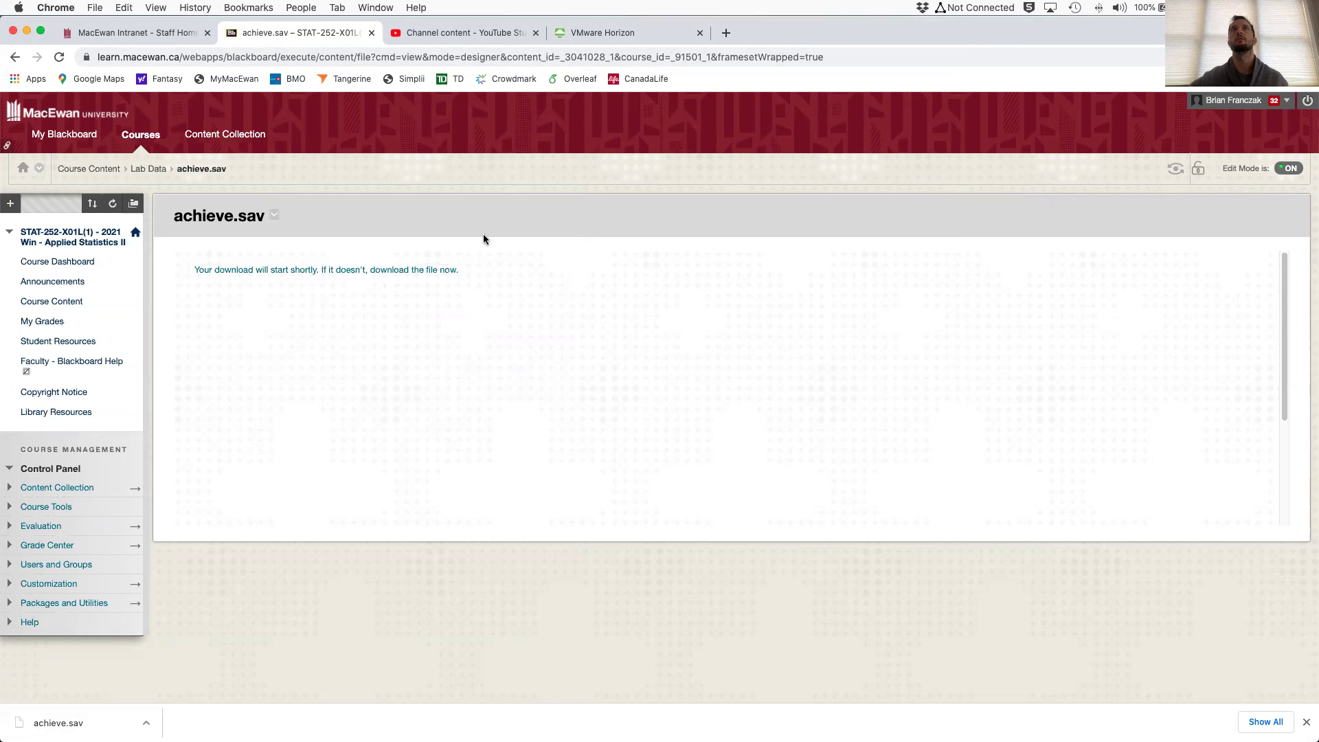
{"action": "key", "text": "ctrl+Up"}
{"action": "left_click", "coordinate": [638, 35]}
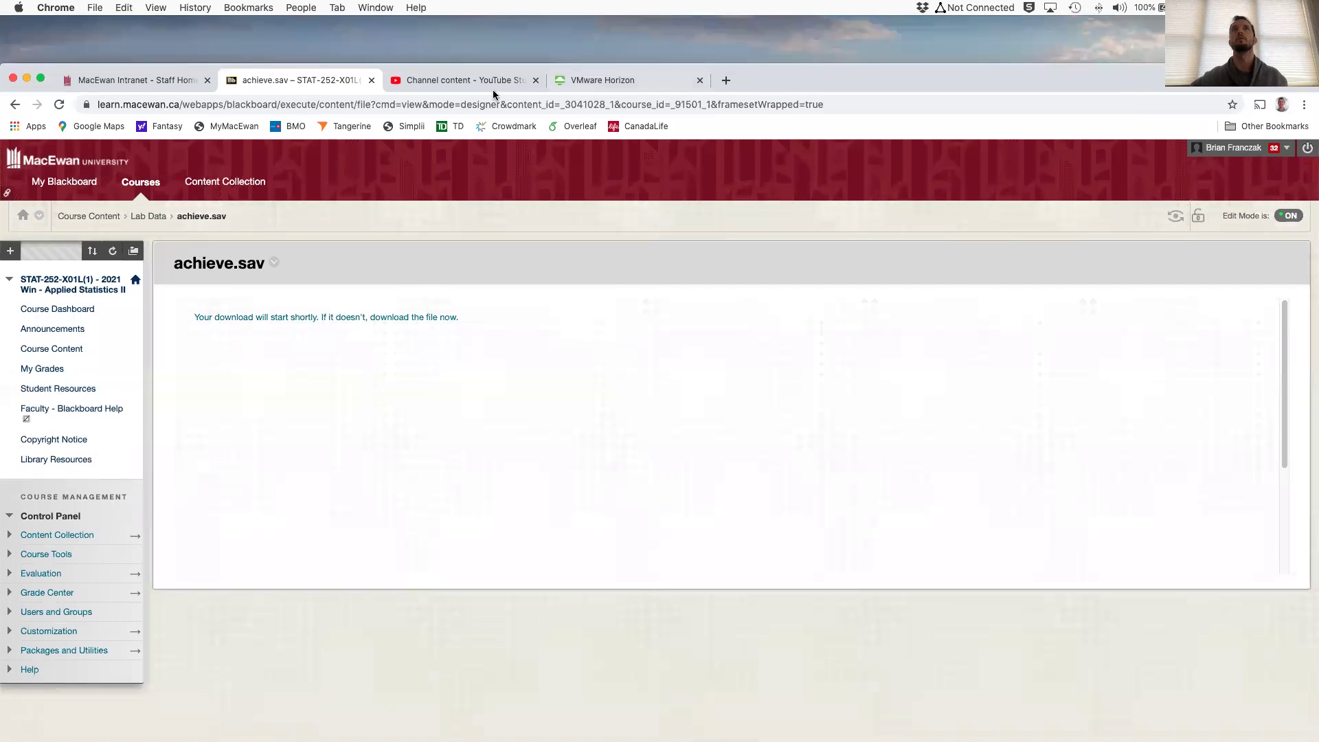
{"action": "left_click", "coordinate": [599, 81]}
{"action": "left_click_drag", "start_coordinate": [1037, 83], "coordinate": [1041, 21]}
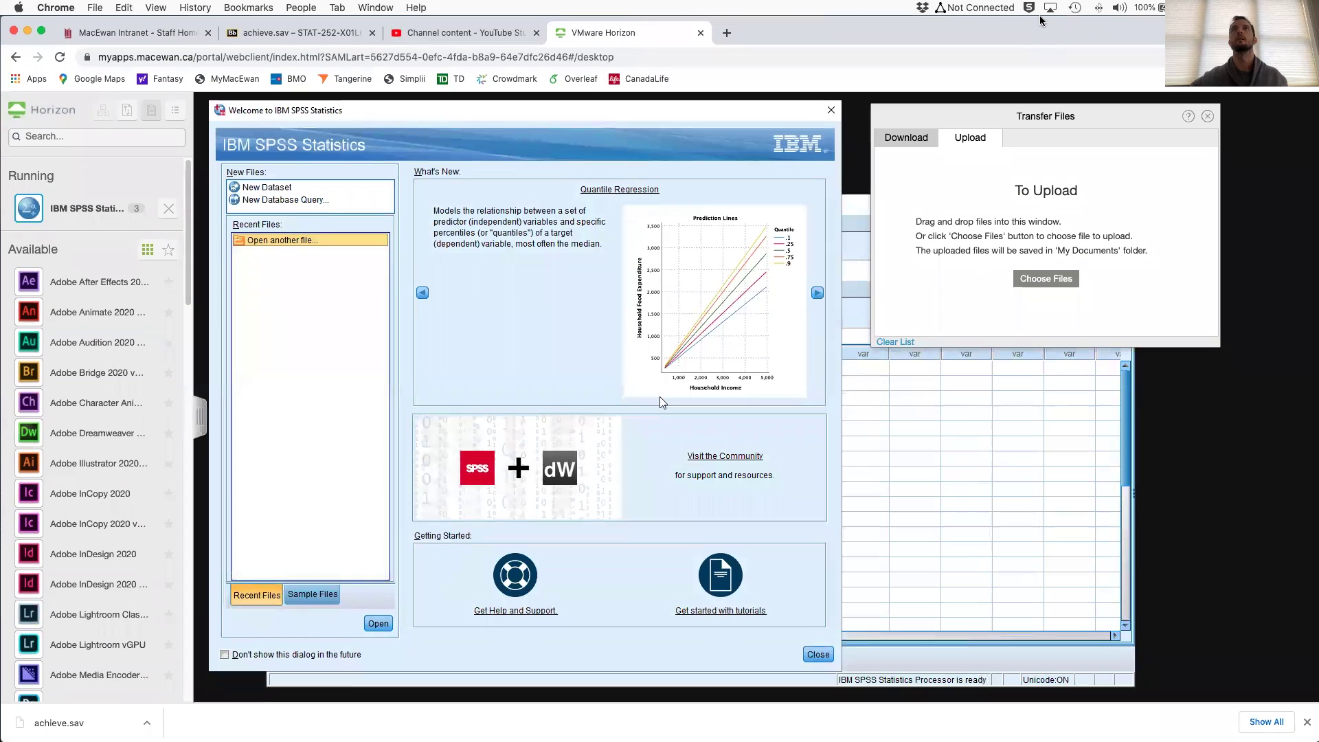
Drag achieve.sav from Finder's Downloads into Horizon's Transfer Files Upload panel.
{"action": "left_click", "coordinate": [1045, 279]}
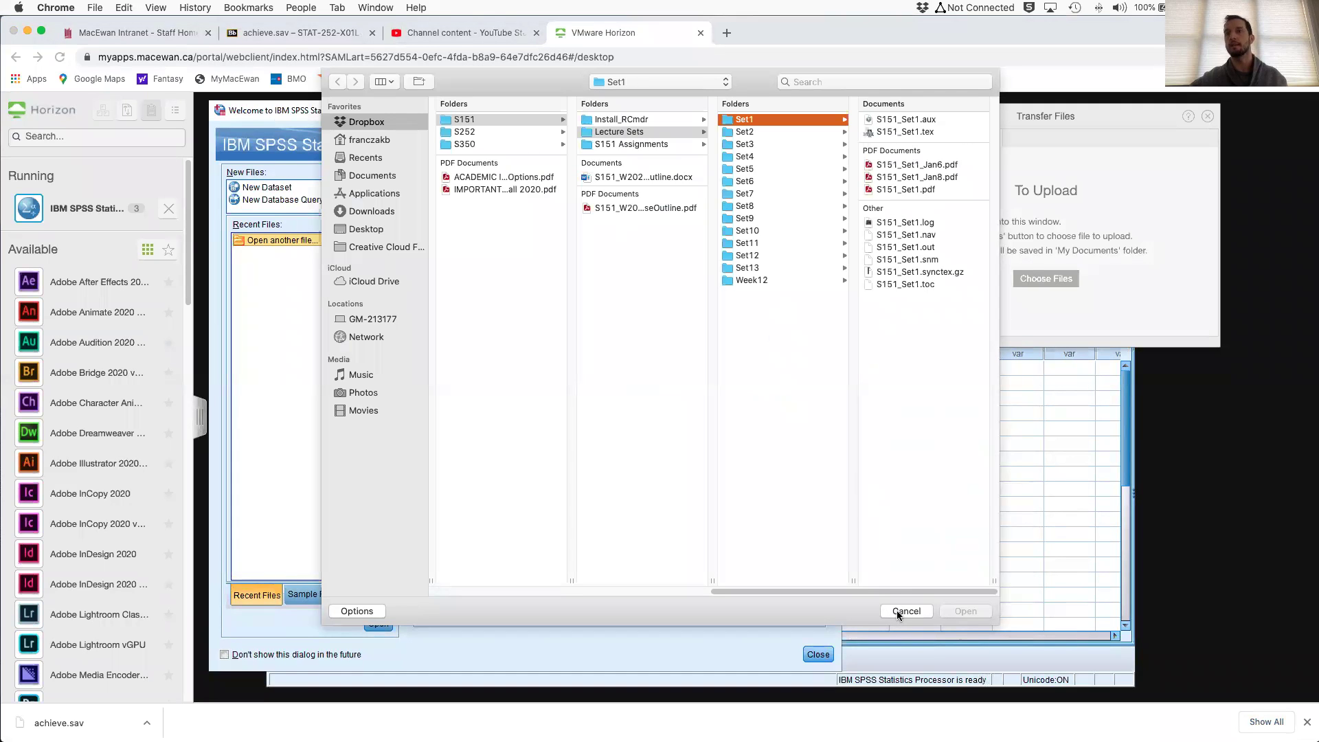
{"action": "left_click", "coordinate": [906, 611]}
{"action": "key", "text": "ctrl+Up"}
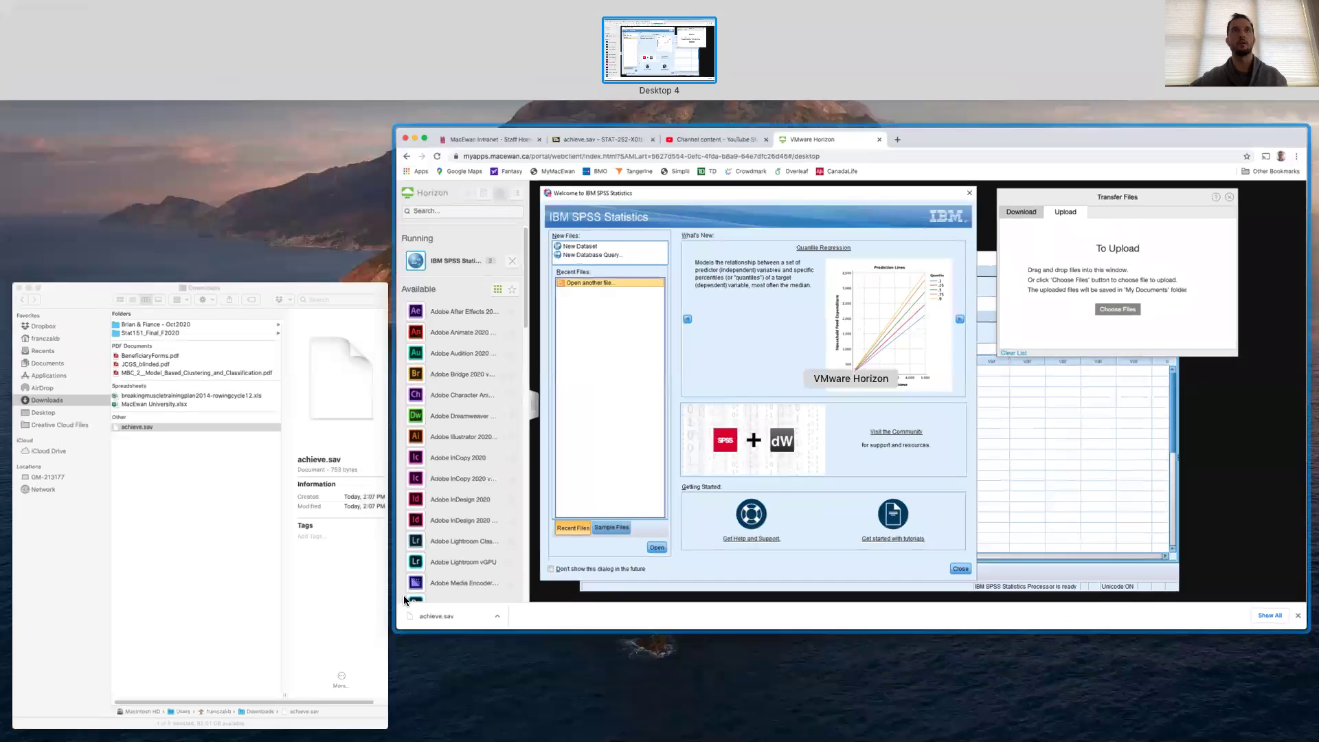
{"action": "left_click", "coordinate": [375, 591]}
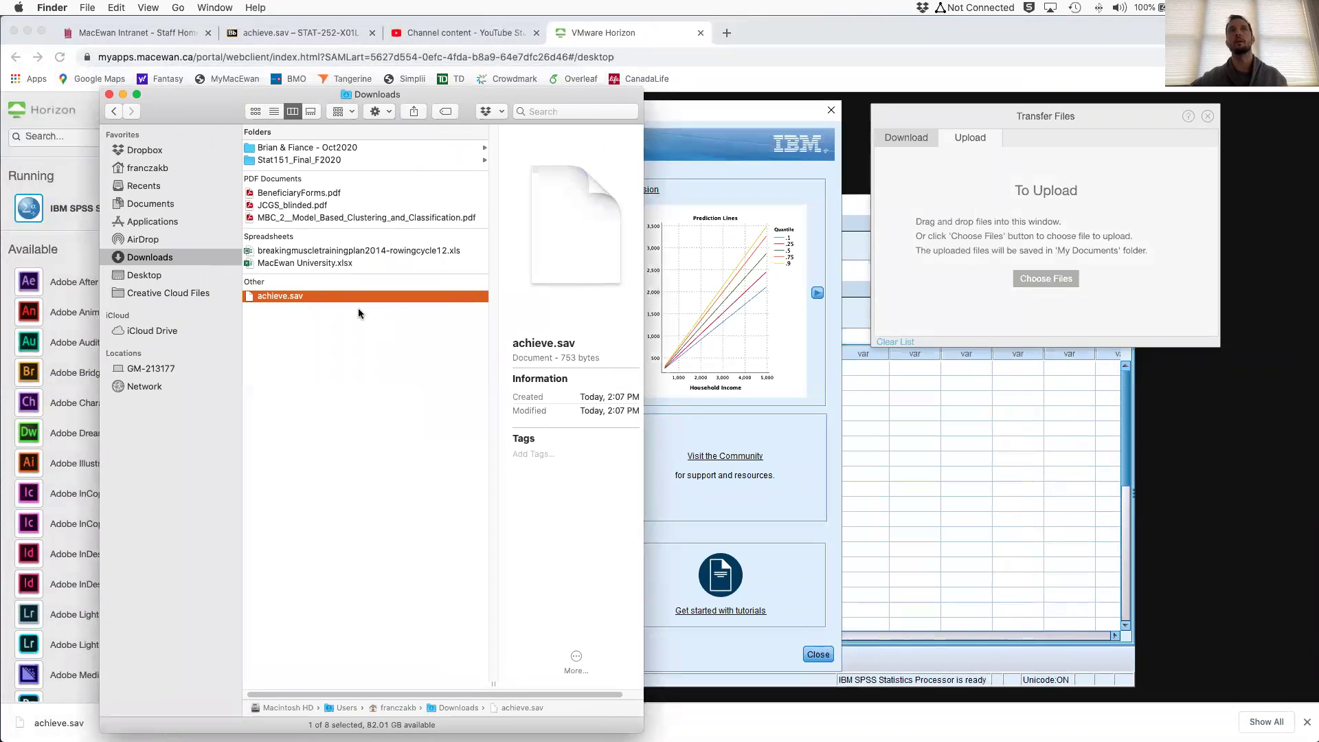
{"action": "left_click_drag", "start_coordinate": [329, 294], "coordinate": [1055, 243]}
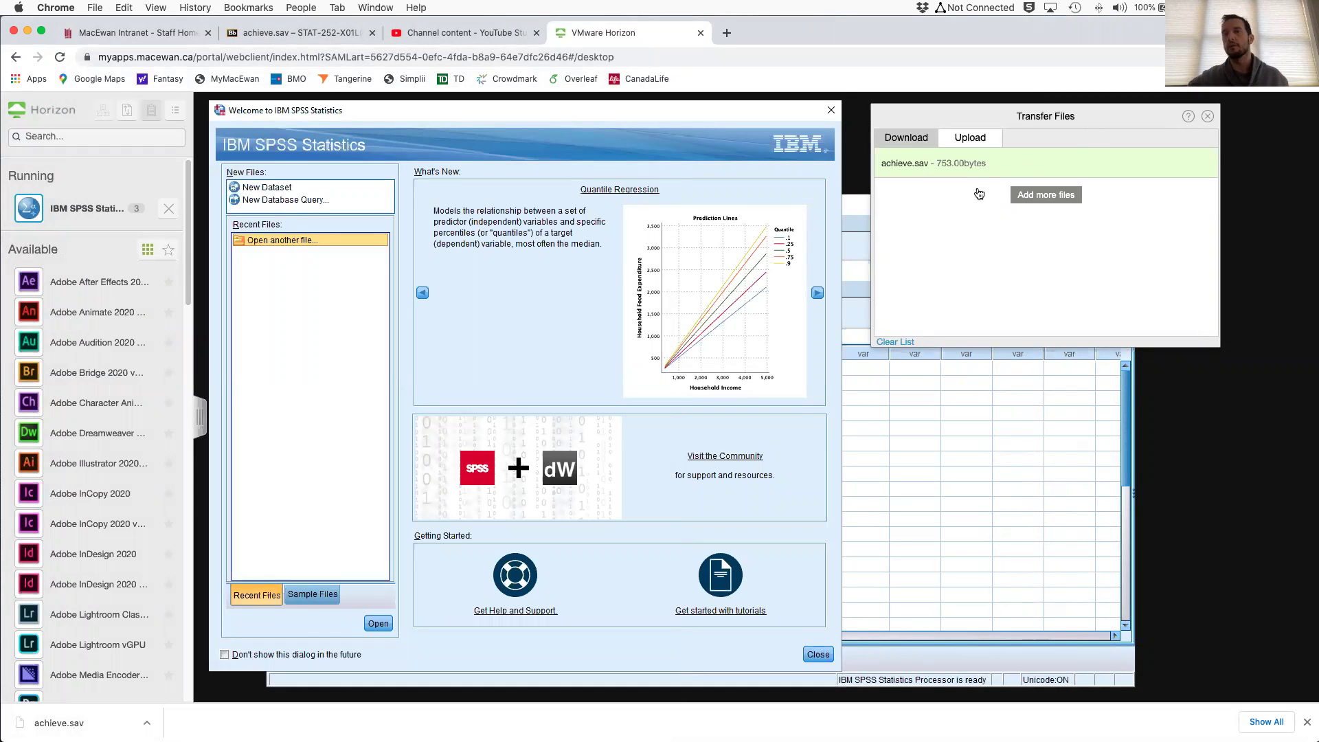
Launch FileExplorer-Virtual from the Horizon apps sidebar.
{"action": "scroll", "coordinate": [108, 310], "scroll_direction": "down", "scroll_amount": 3}
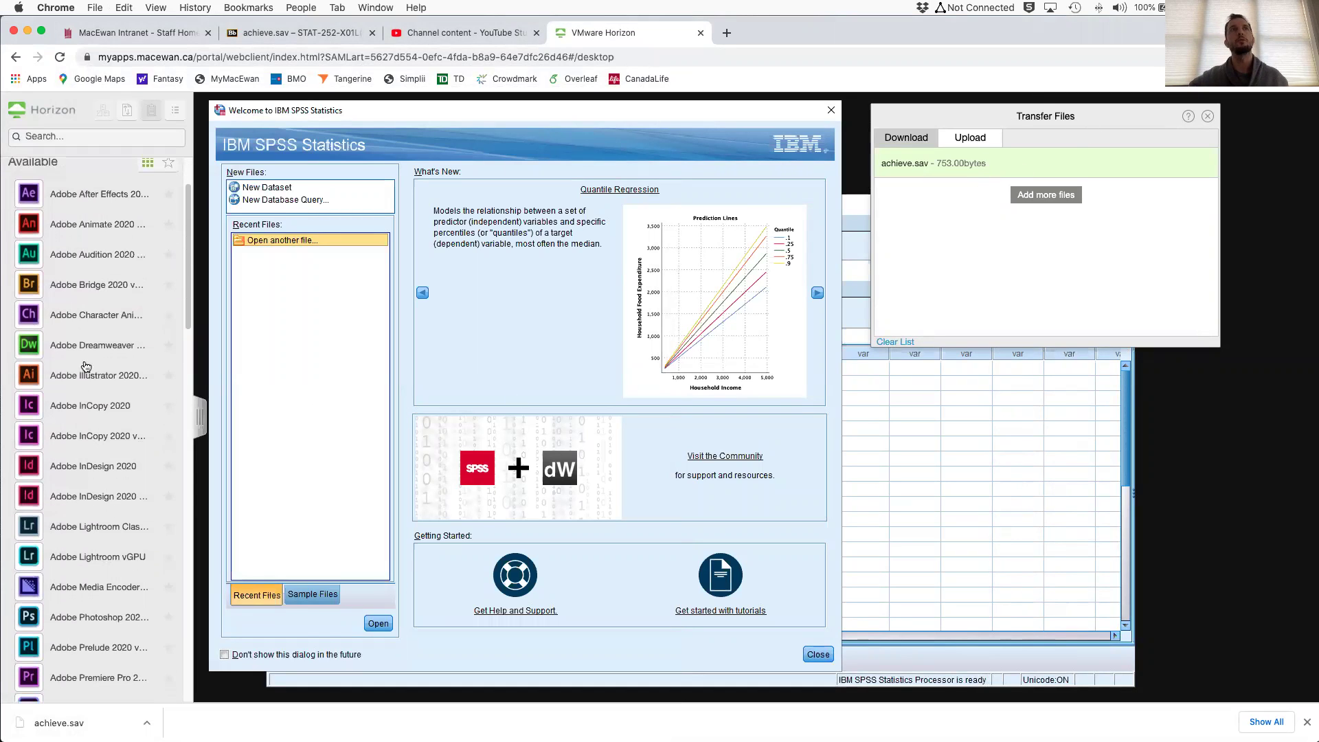
{"action": "scroll", "coordinate": [107, 481], "scroll_direction": "down", "scroll_amount": 2}
{"action": "scroll", "coordinate": [110, 285], "scroll_direction": "down", "scroll_amount": 3}
{"action": "scroll", "coordinate": [110, 294], "scroll_direction": "down", "scroll_amount": 9}
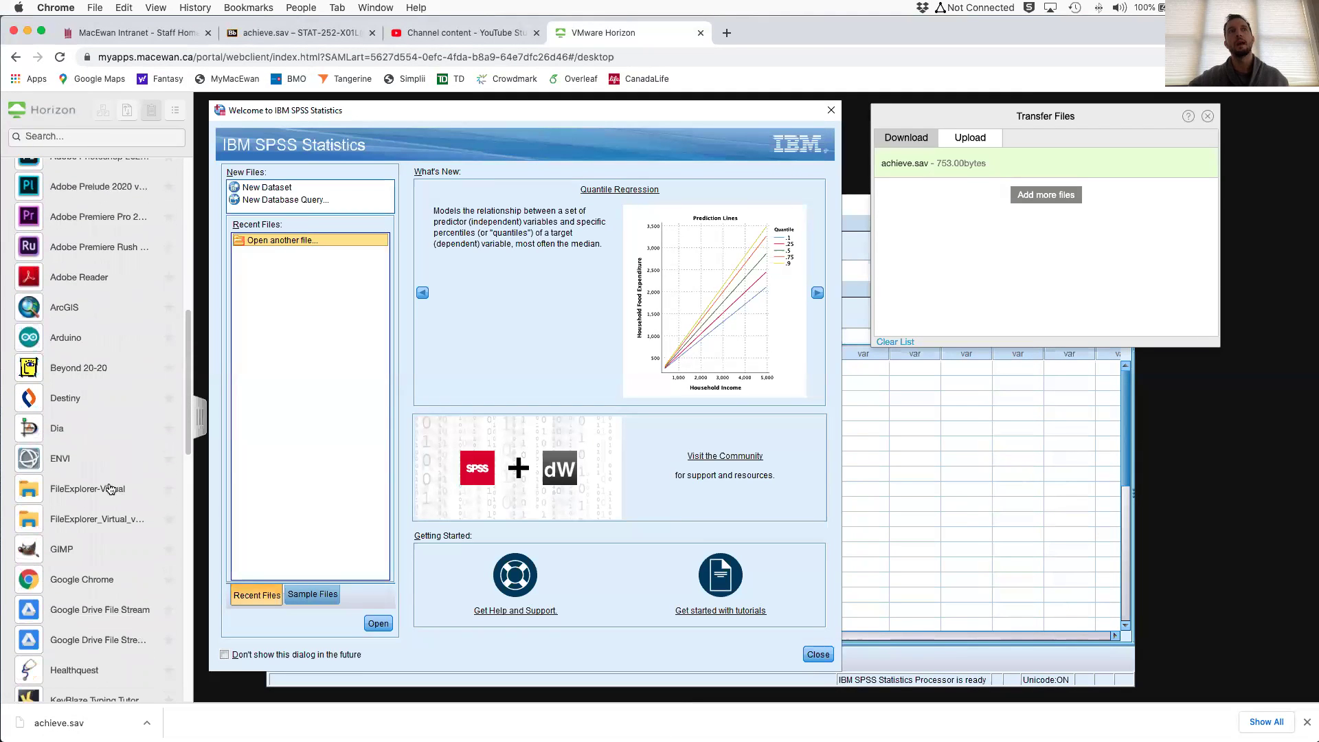
{"action": "left_click", "coordinate": [61, 492]}
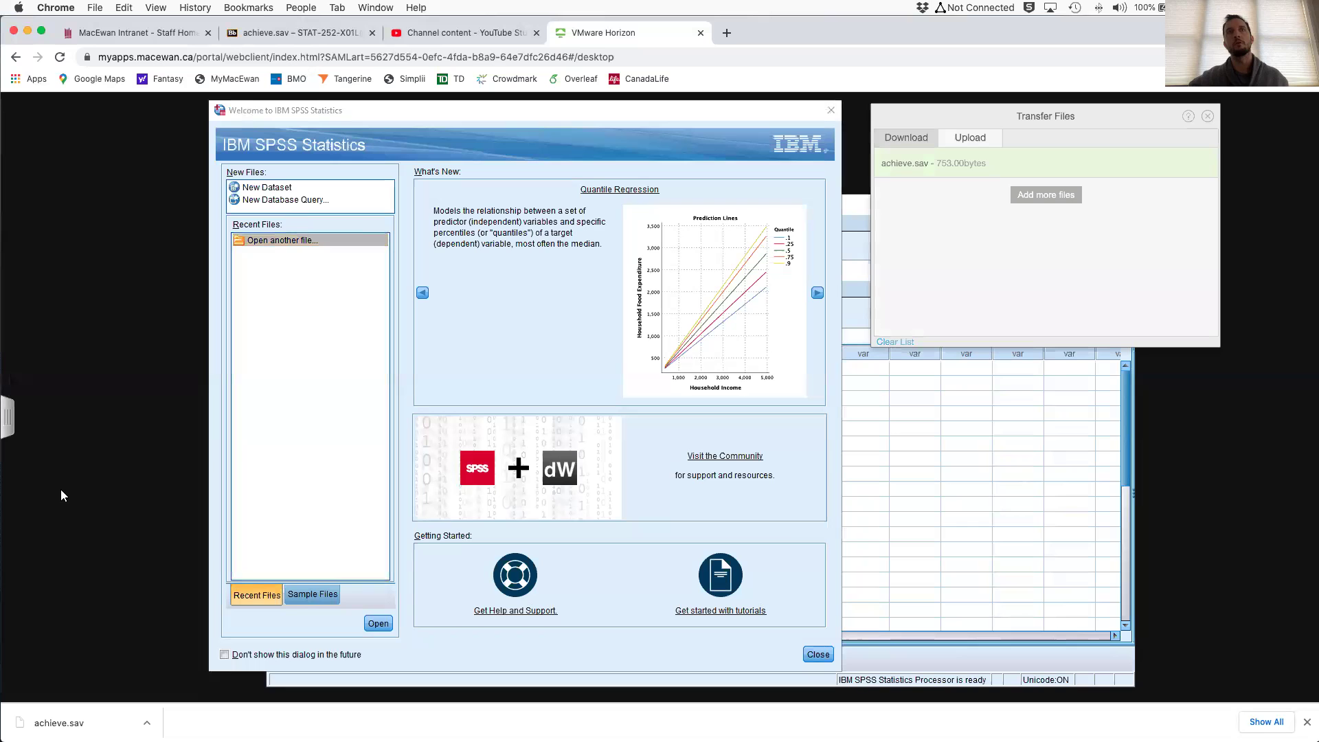
Open the remote Documents folder in File Explorer to find achieve.sav.
{"action": "left_click", "coordinate": [11, 425]}
{"action": "scroll", "coordinate": [62, 494], "scroll_direction": "down", "scroll_amount": 12}
{"action": "scroll", "coordinate": [77, 507], "scroll_direction": "down", "scroll_amount": 5}
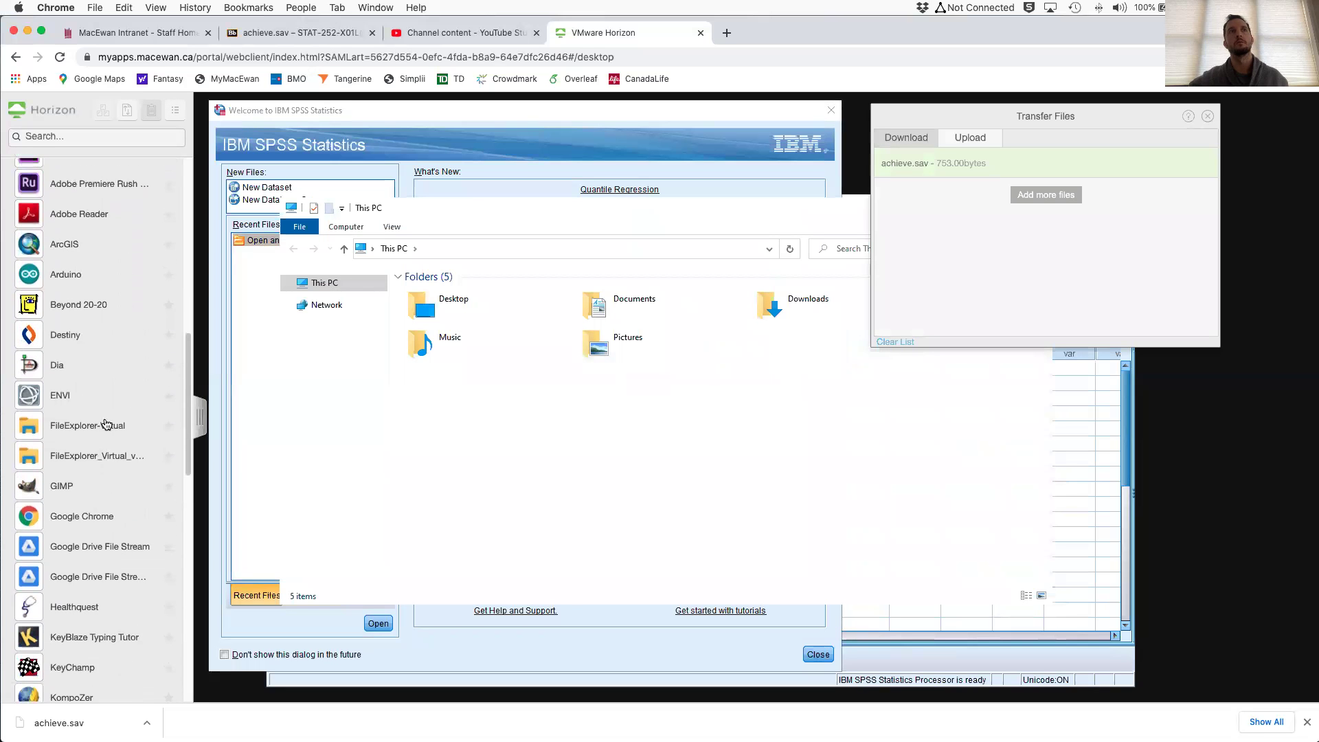
{"action": "left_click", "coordinate": [596, 304]}
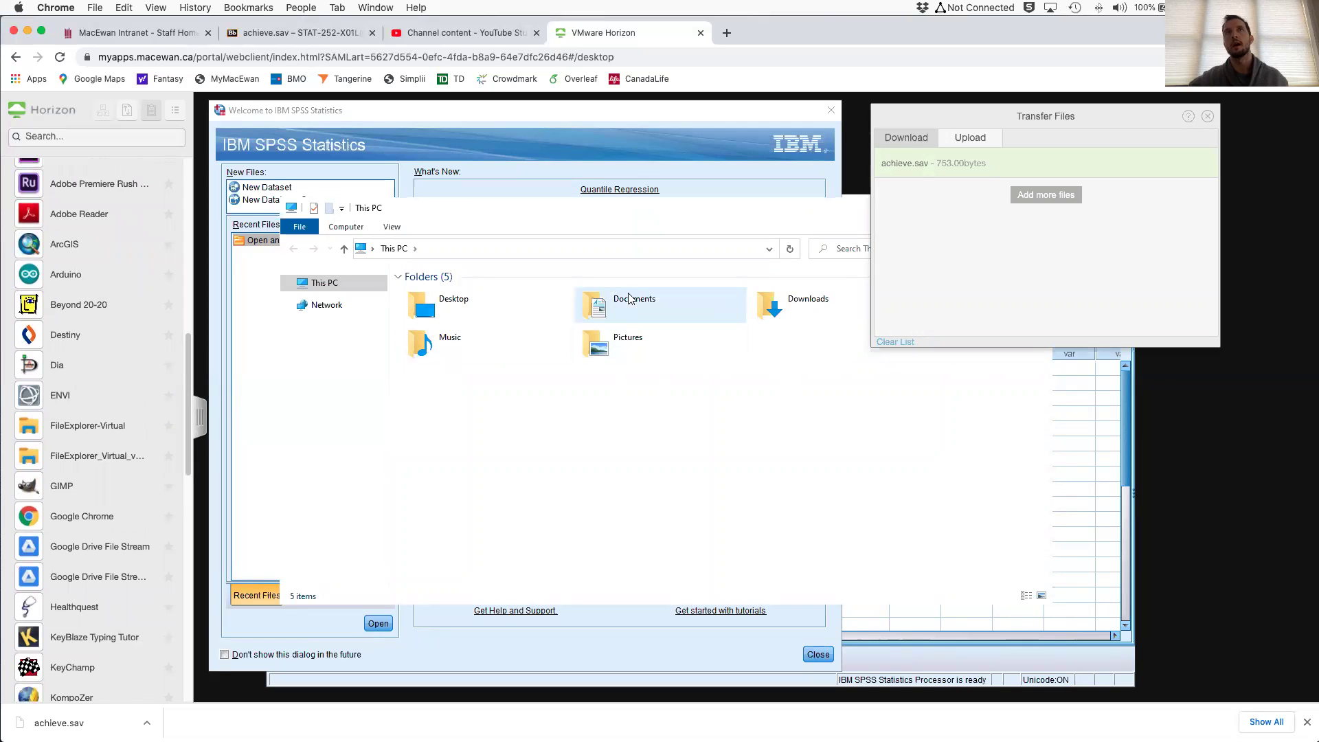
{"action": "double_click", "coordinate": [596, 304]}
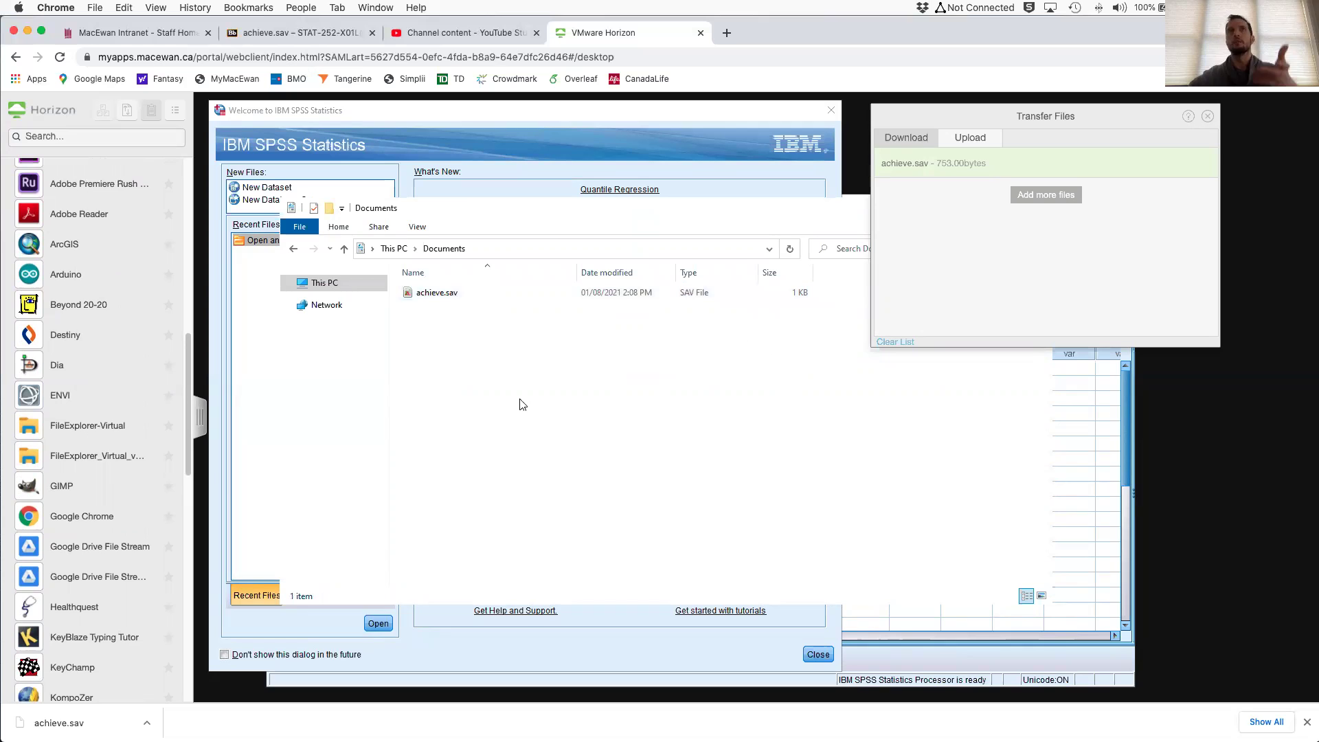
Arrange the Documents window, upload panel and SPSS welcome screen side by side, then open another data file.
{"action": "left_click_drag", "start_coordinate": [530, 209], "coordinate": [483, 199]}
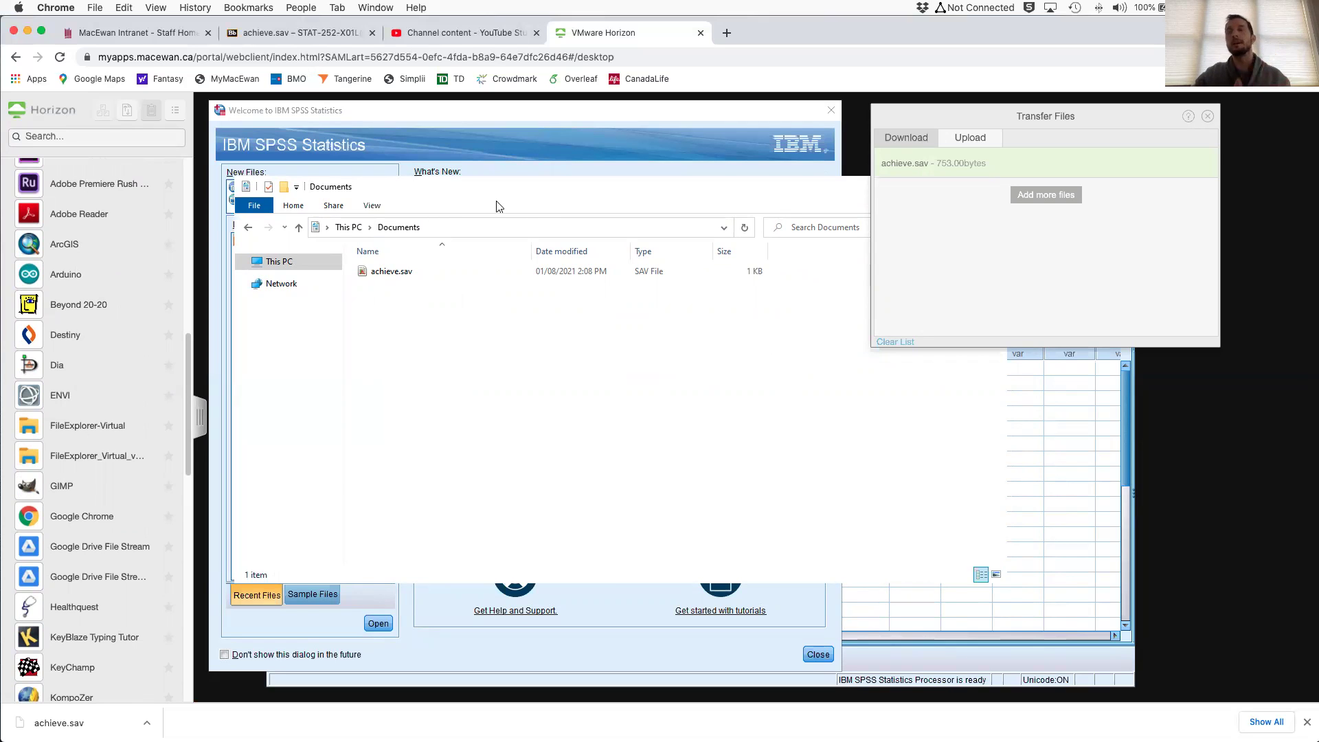
{"action": "left_click_drag", "start_coordinate": [1063, 115], "coordinate": [1164, 100]}
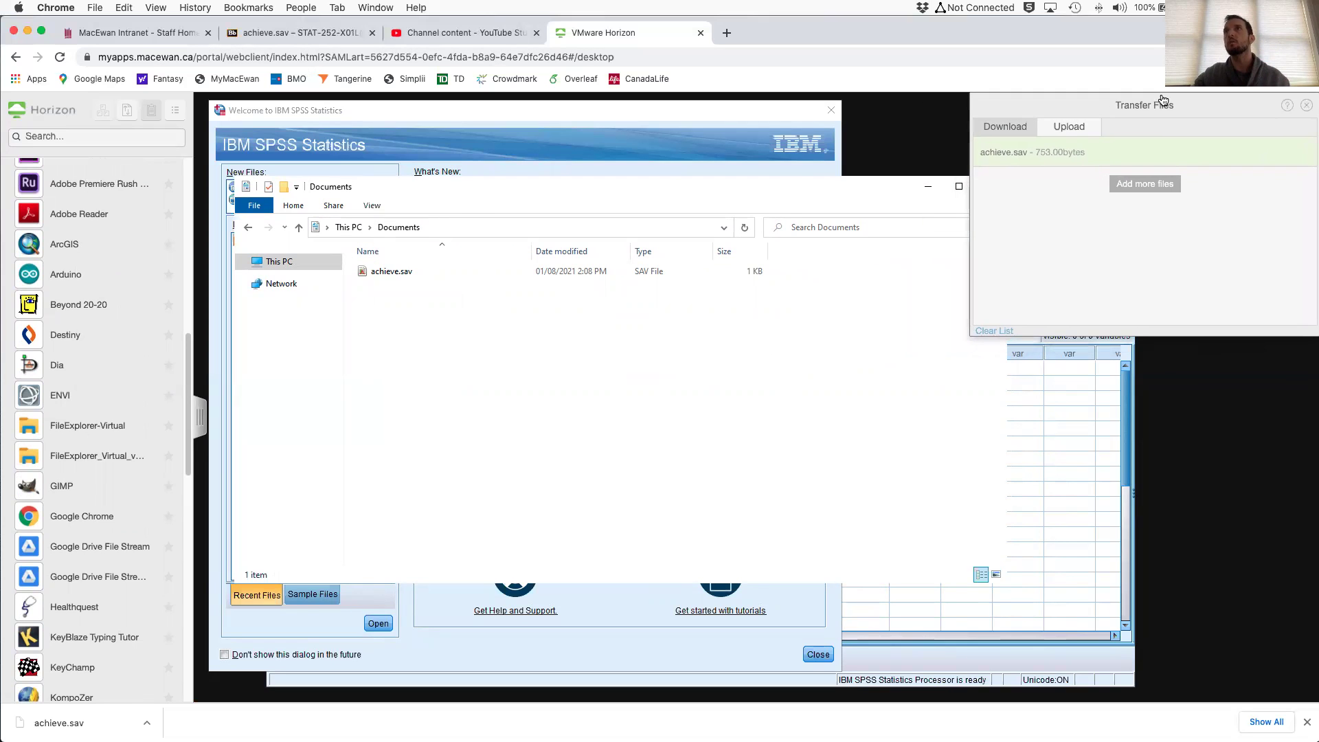
{"action": "left_click_drag", "start_coordinate": [778, 199], "coordinate": [738, 118]}
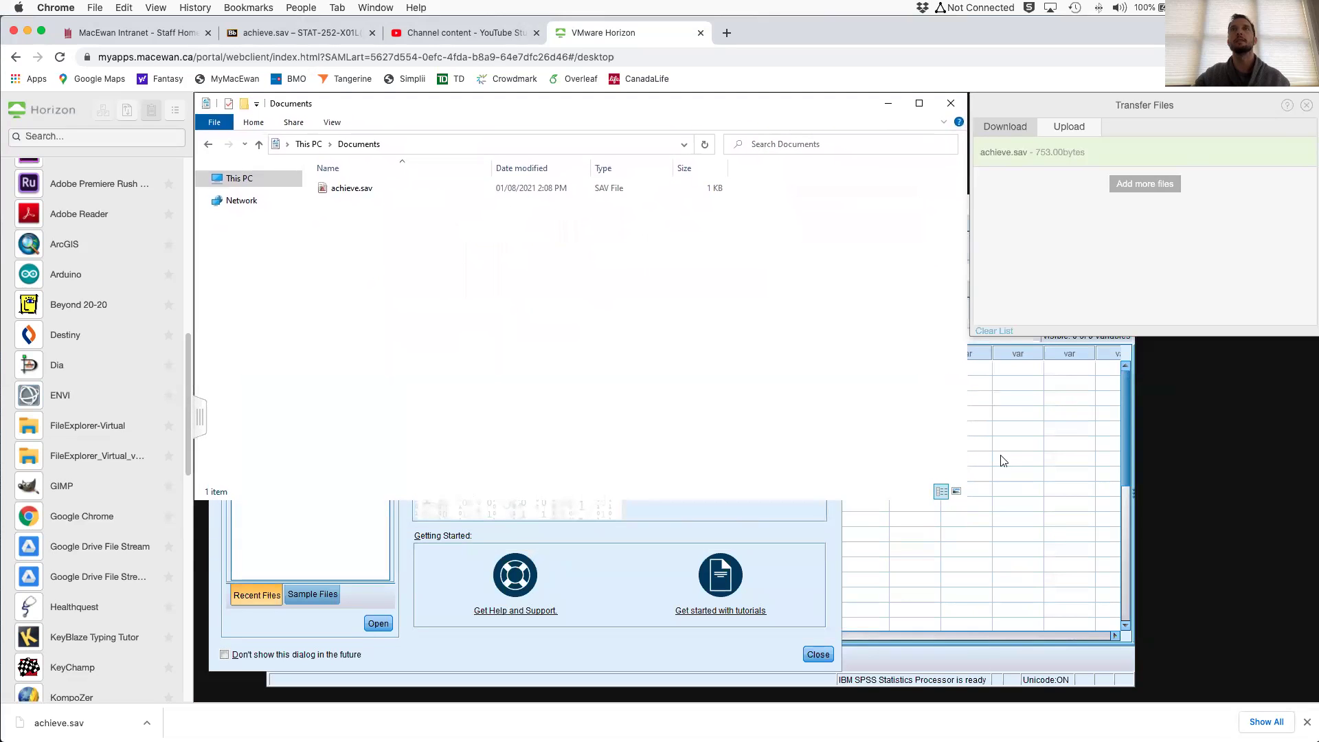
{"action": "left_click_drag", "start_coordinate": [961, 500], "coordinate": [387, 550]}
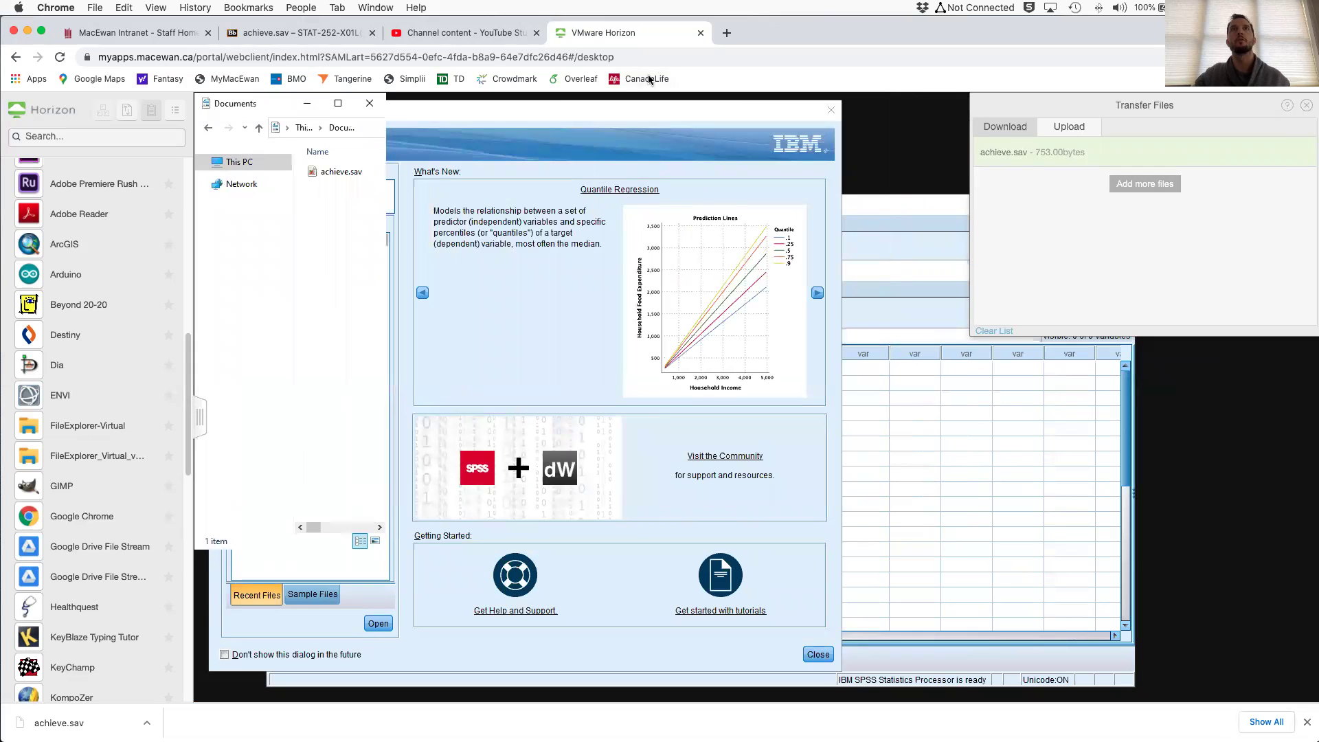
{"action": "left_click_drag", "start_coordinate": [639, 121], "coordinate": [807, 109]}
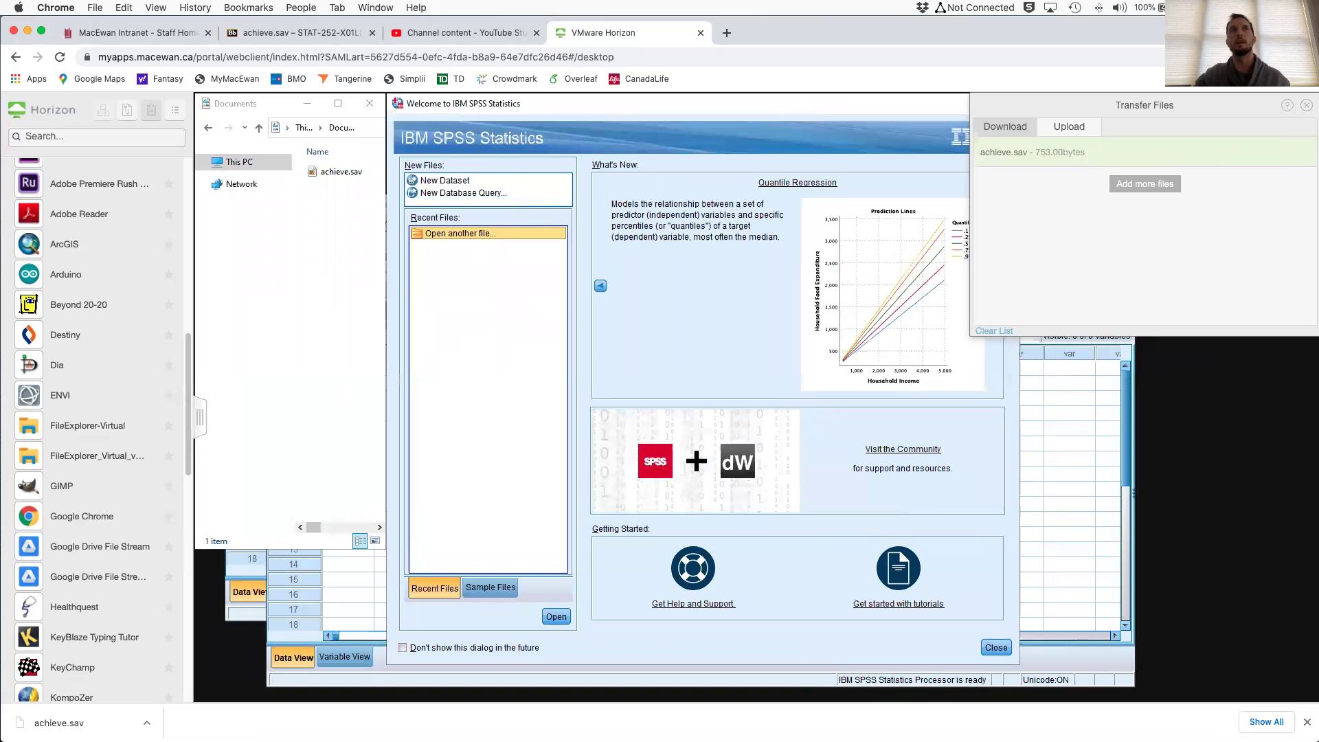
{"action": "left_click", "coordinate": [301, 198]}
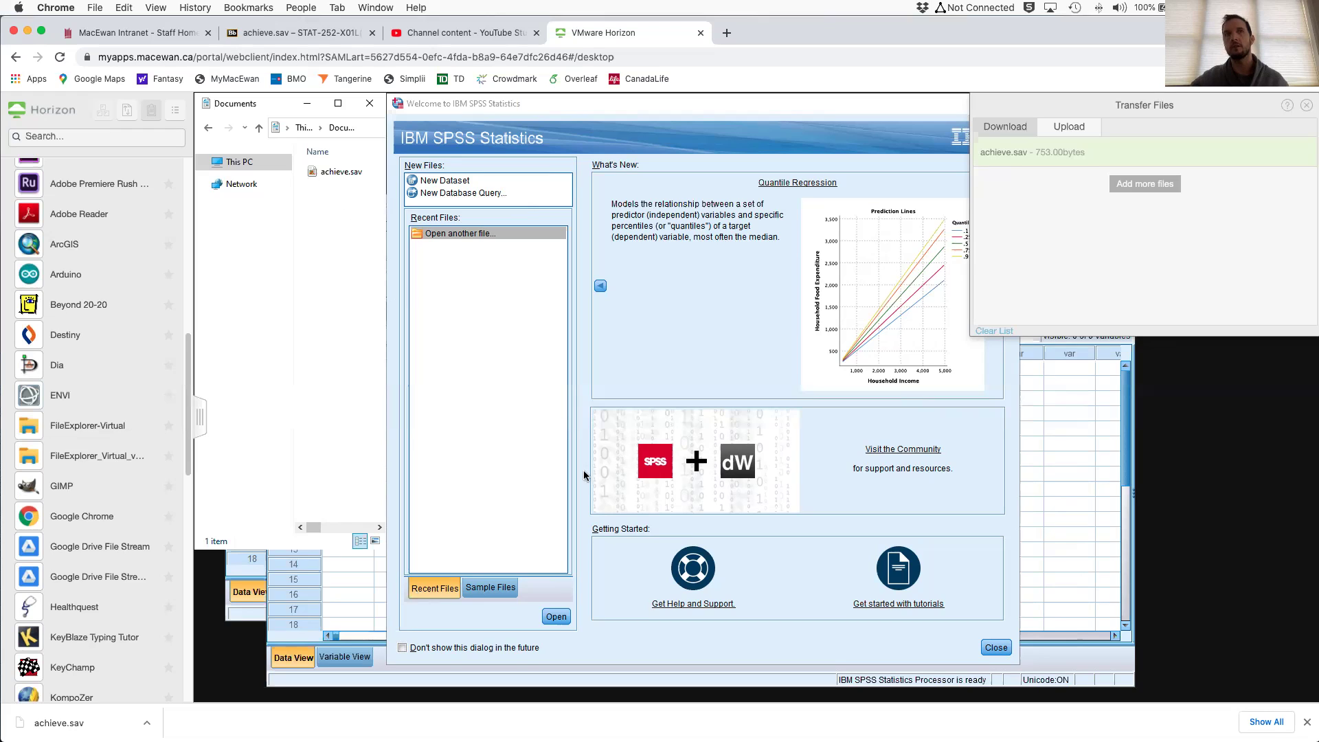
{"action": "left_click", "coordinate": [556, 617]}
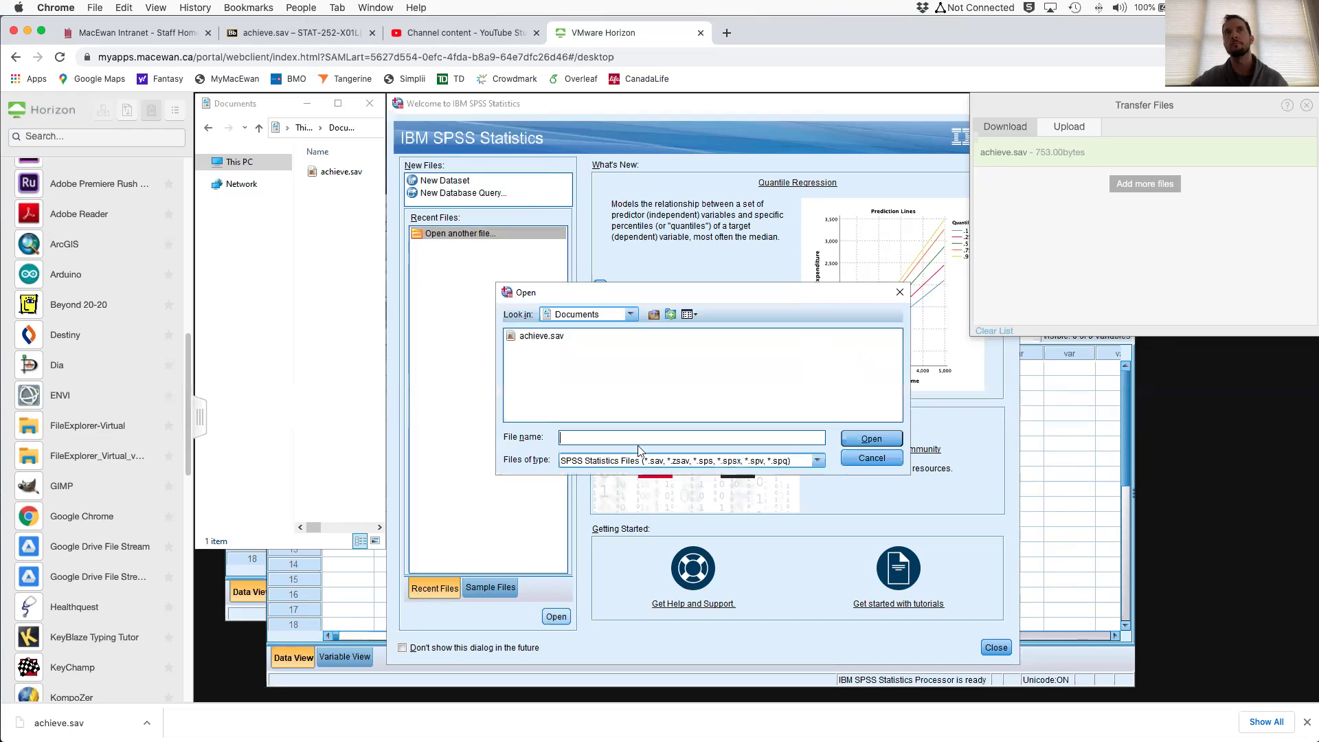
Open achieve.sav from Documents, accepting the string-width prompt, and reposition its data window.
{"action": "left_click", "coordinate": [562, 343]}
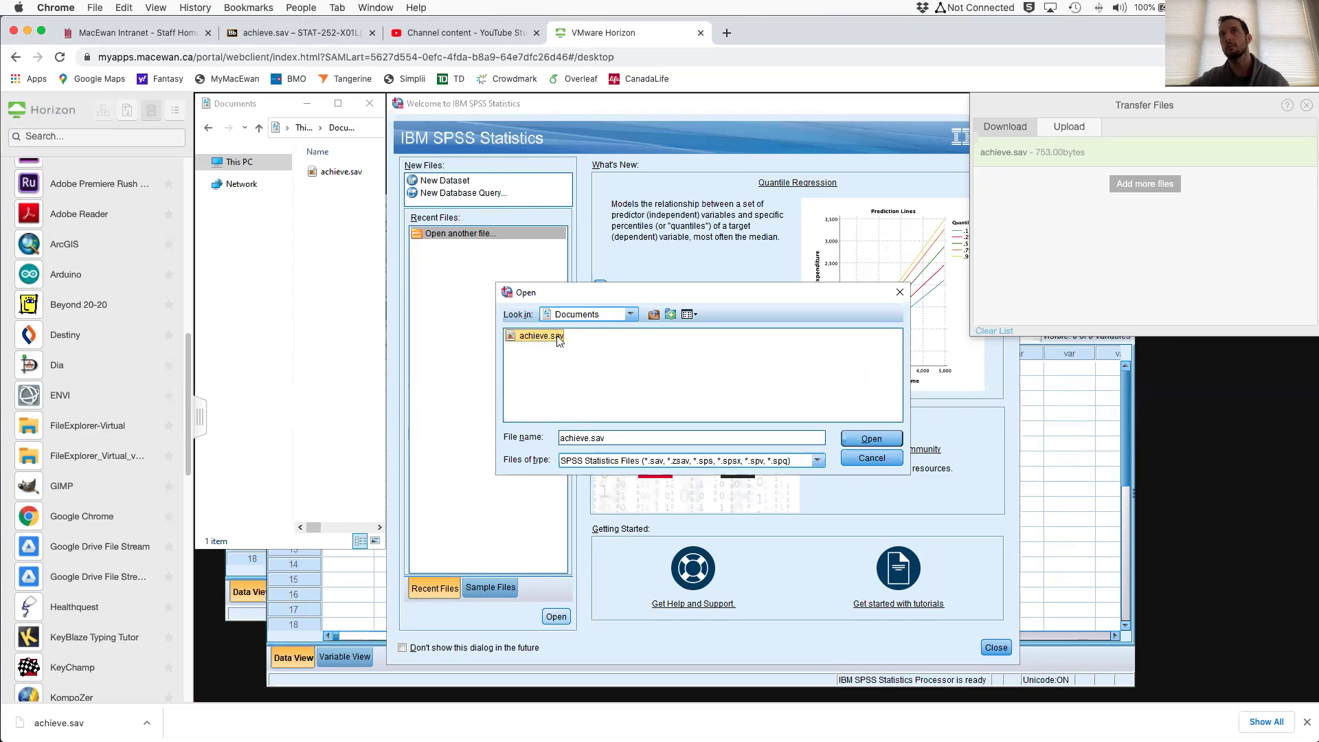
{"action": "left_click", "coordinate": [870, 439]}
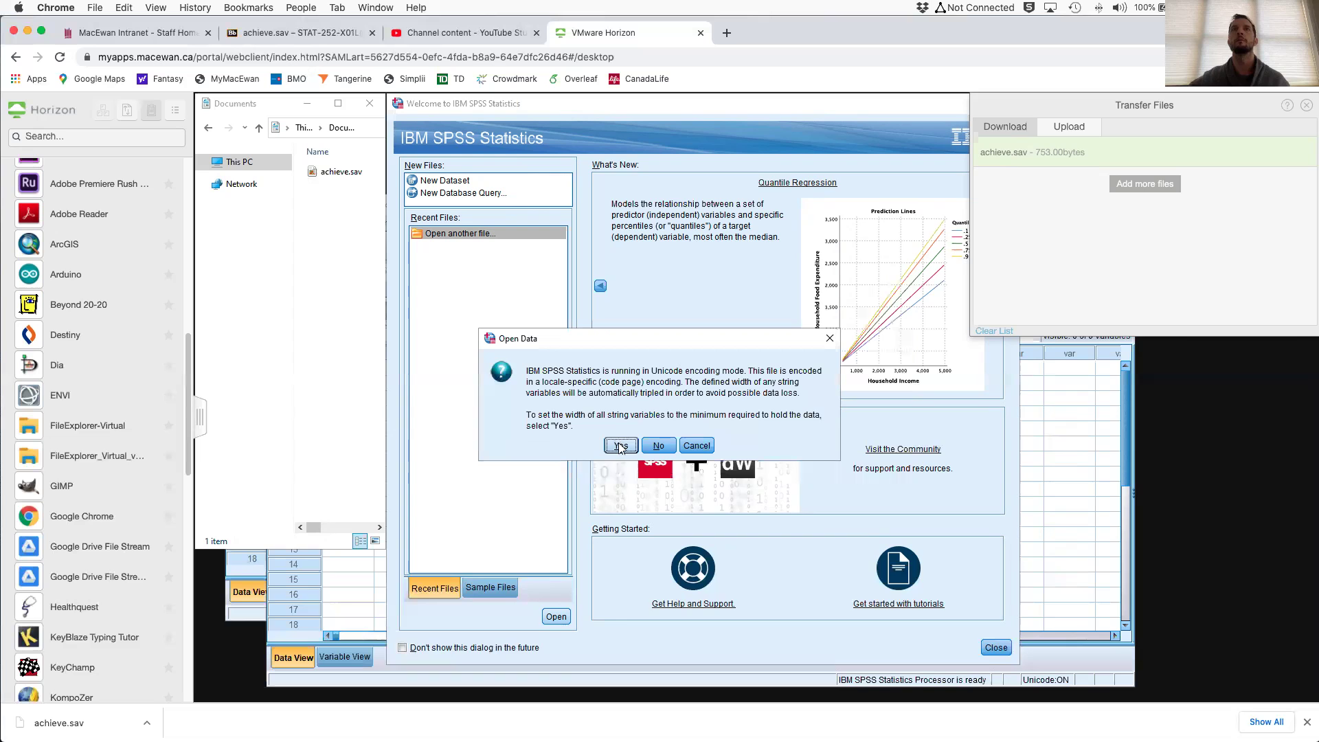
{"action": "left_click", "coordinate": [620, 446]}
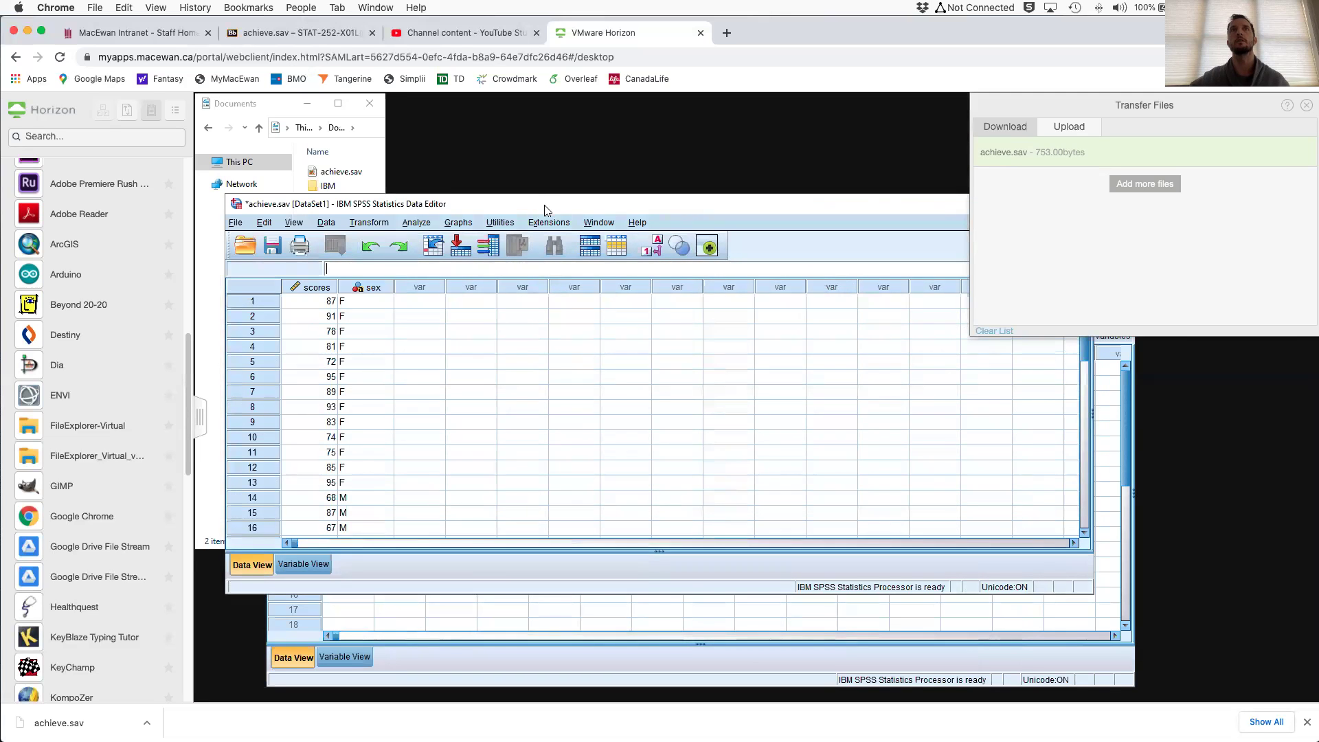
{"action": "left_click_drag", "start_coordinate": [556, 196], "coordinate": [713, 104]}
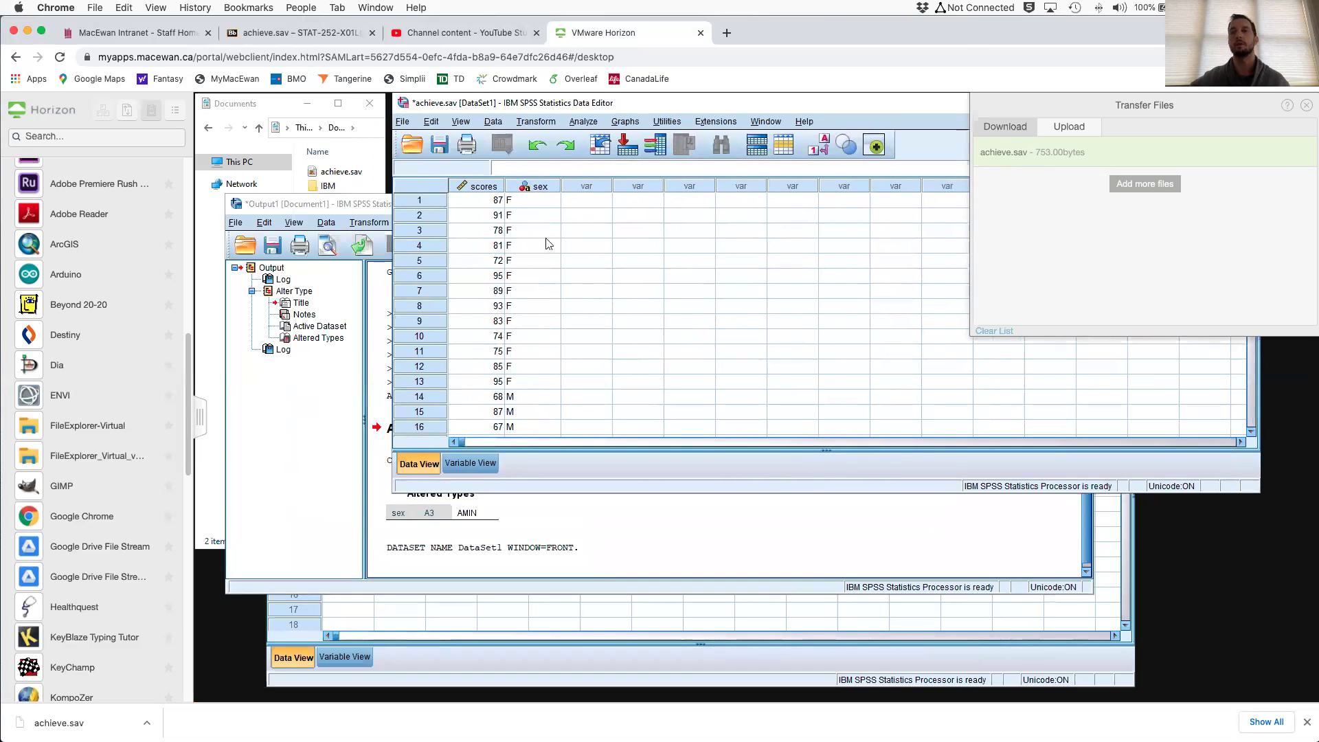
Close the empty Untitled1 Data Editor and confirm the exit warning.
{"action": "left_click", "coordinate": [606, 610]}
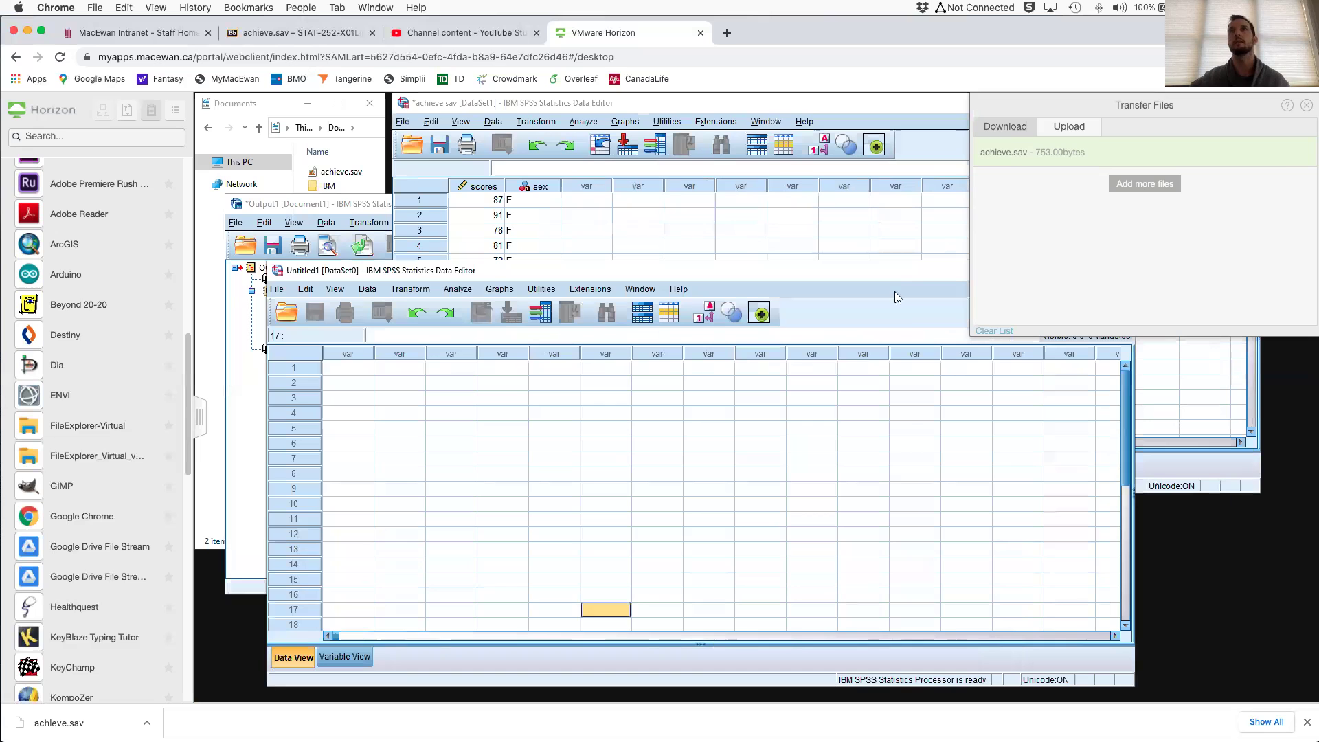
{"action": "left_click_drag", "start_coordinate": [899, 274], "coordinate": [546, 297]}
{"action": "left_click", "coordinate": [764, 292]}
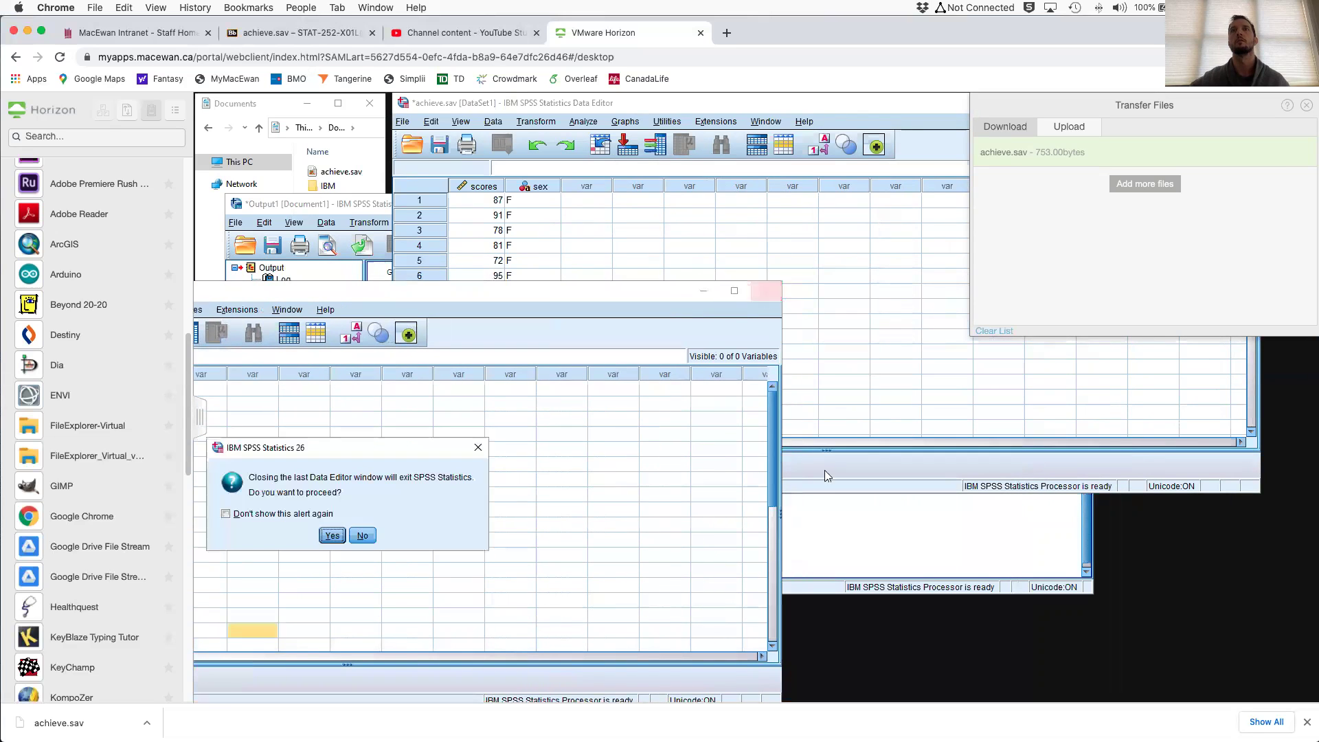
{"action": "left_click", "coordinate": [332, 536]}
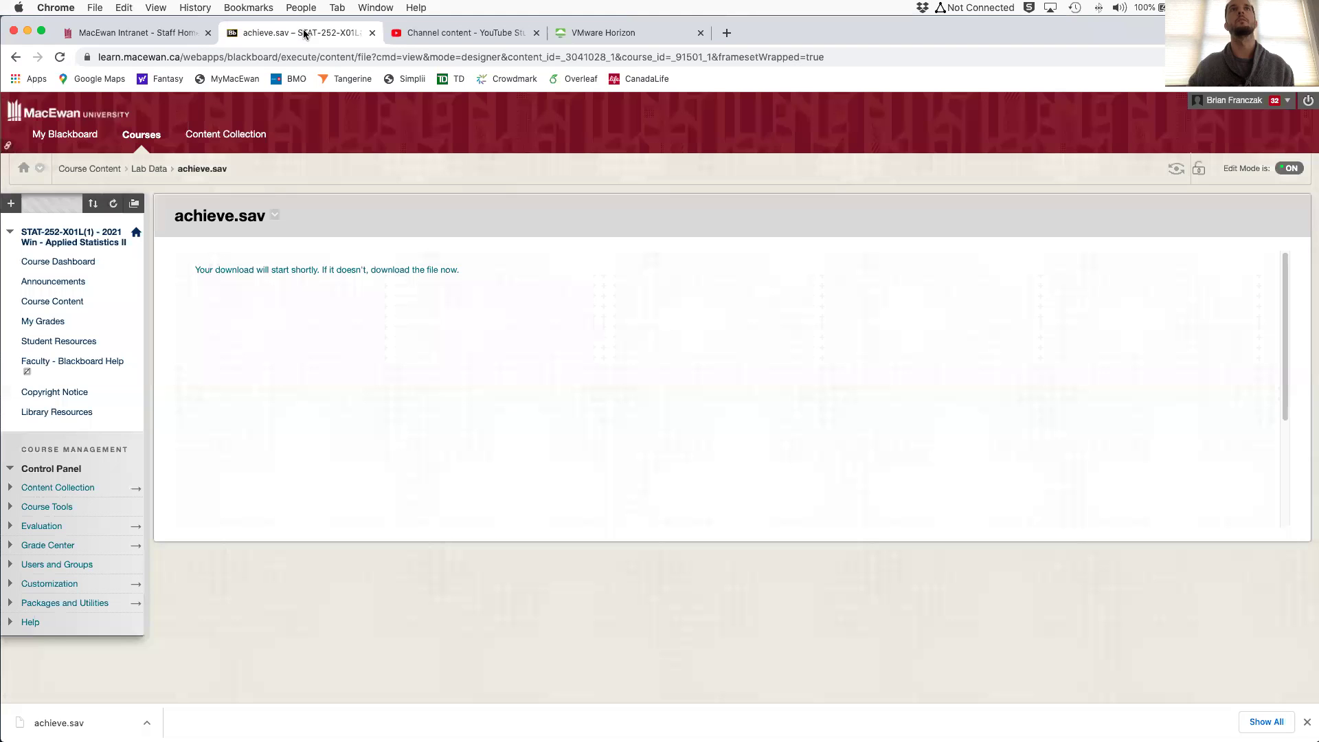
Go from Course Content to the Assignments folder and open Practice Assignment (Jan. 8).
{"action": "left_click", "coordinate": [307, 34]}
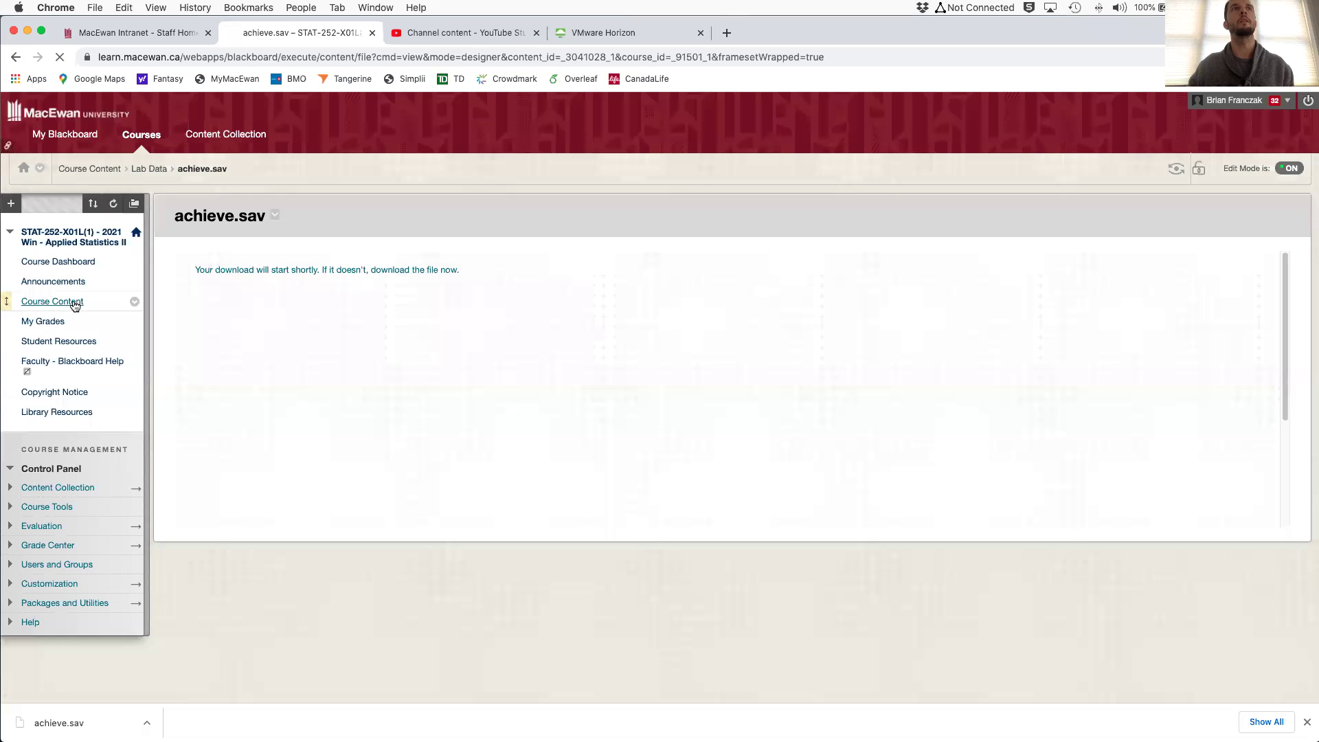
{"action": "left_click", "coordinate": [75, 303]}
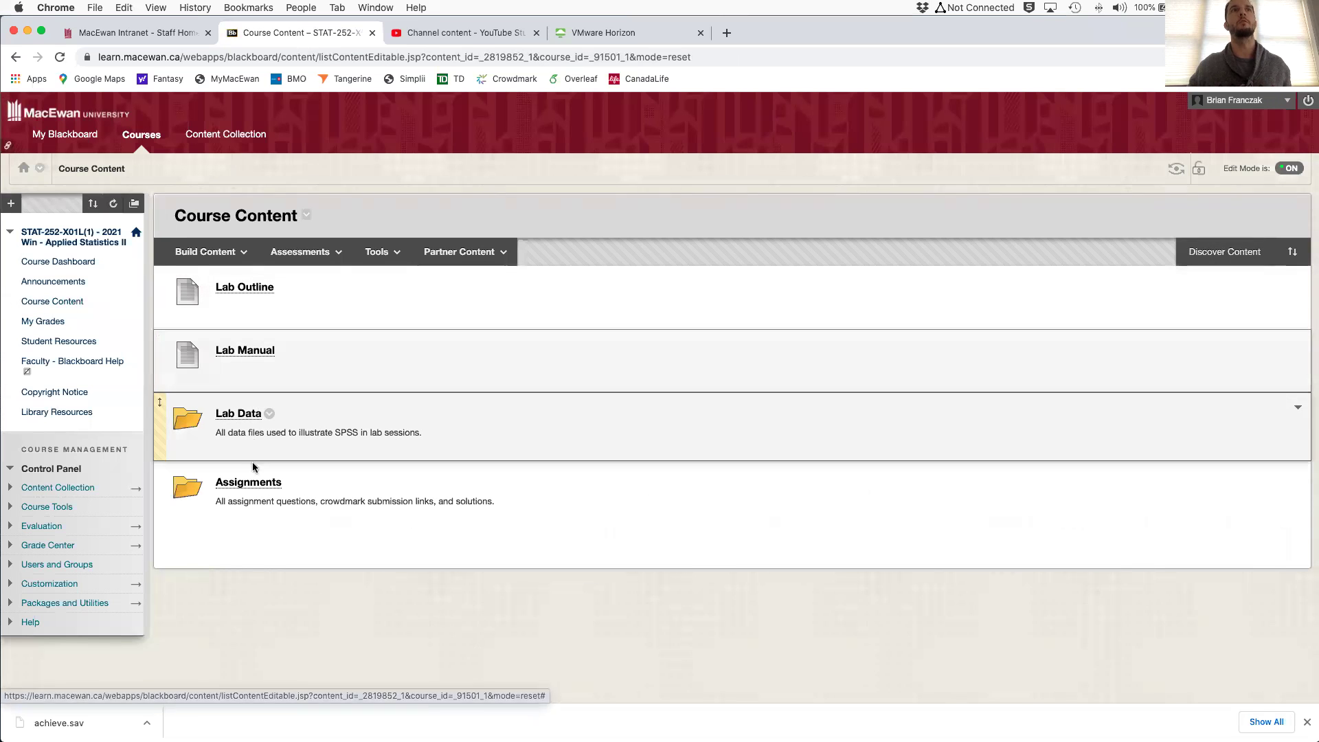
{"action": "left_click", "coordinate": [249, 481]}
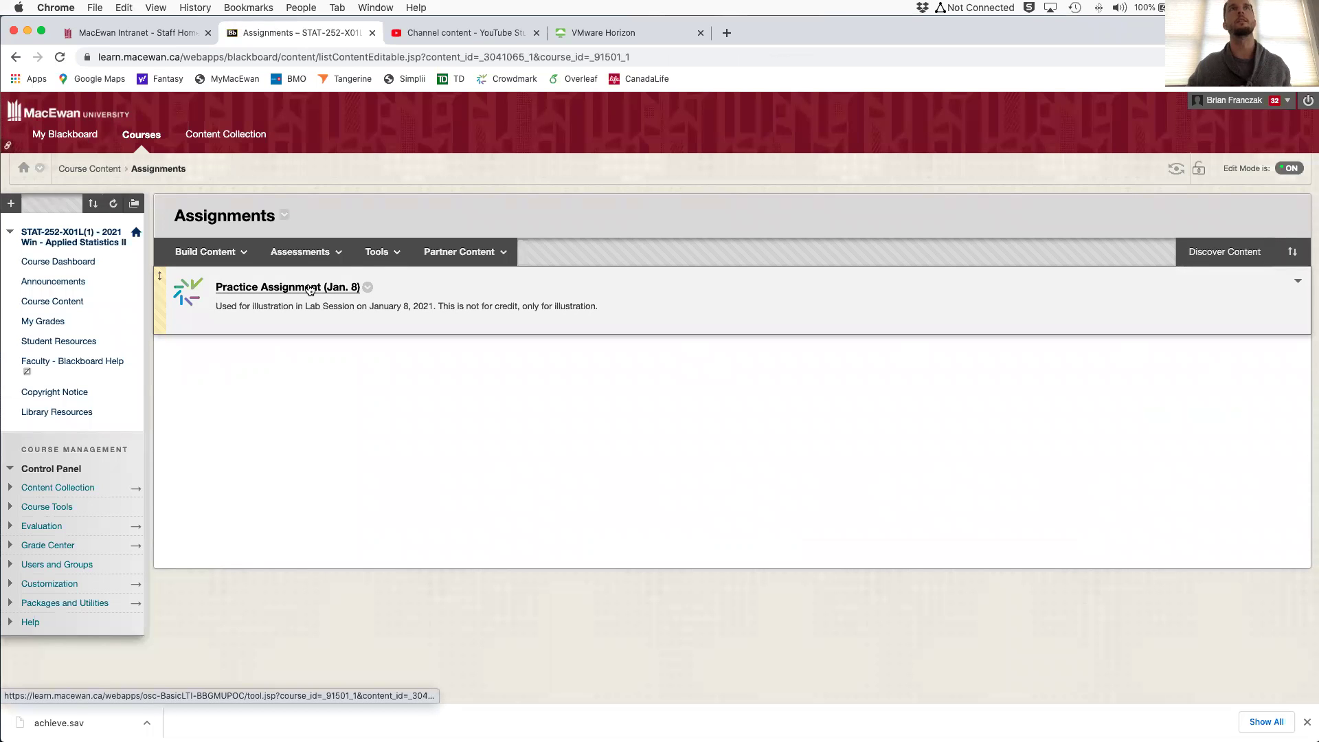
{"action": "left_click", "coordinate": [309, 289]}
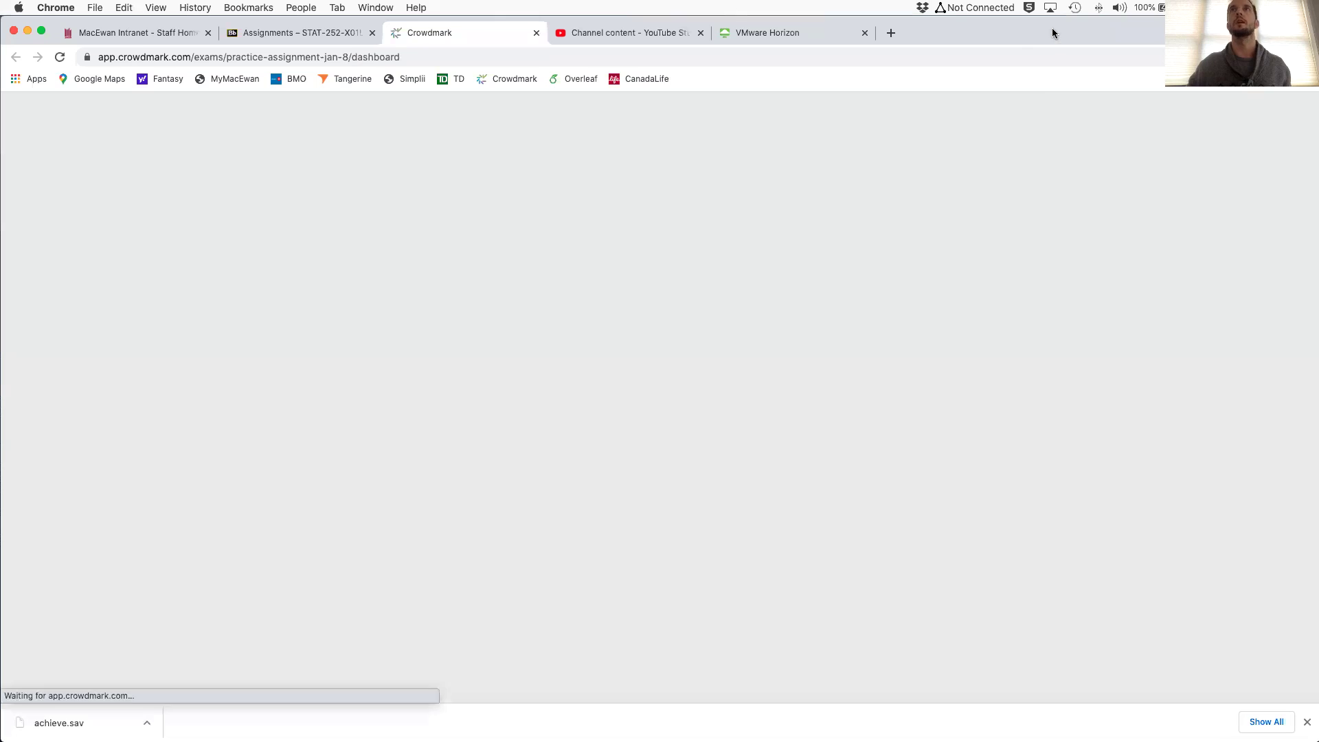
Preview the Practice Assignment (Jan. 8) questions as students see them.
{"action": "left_click_drag", "start_coordinate": [1053, 27], "coordinate": [1045, 88]}
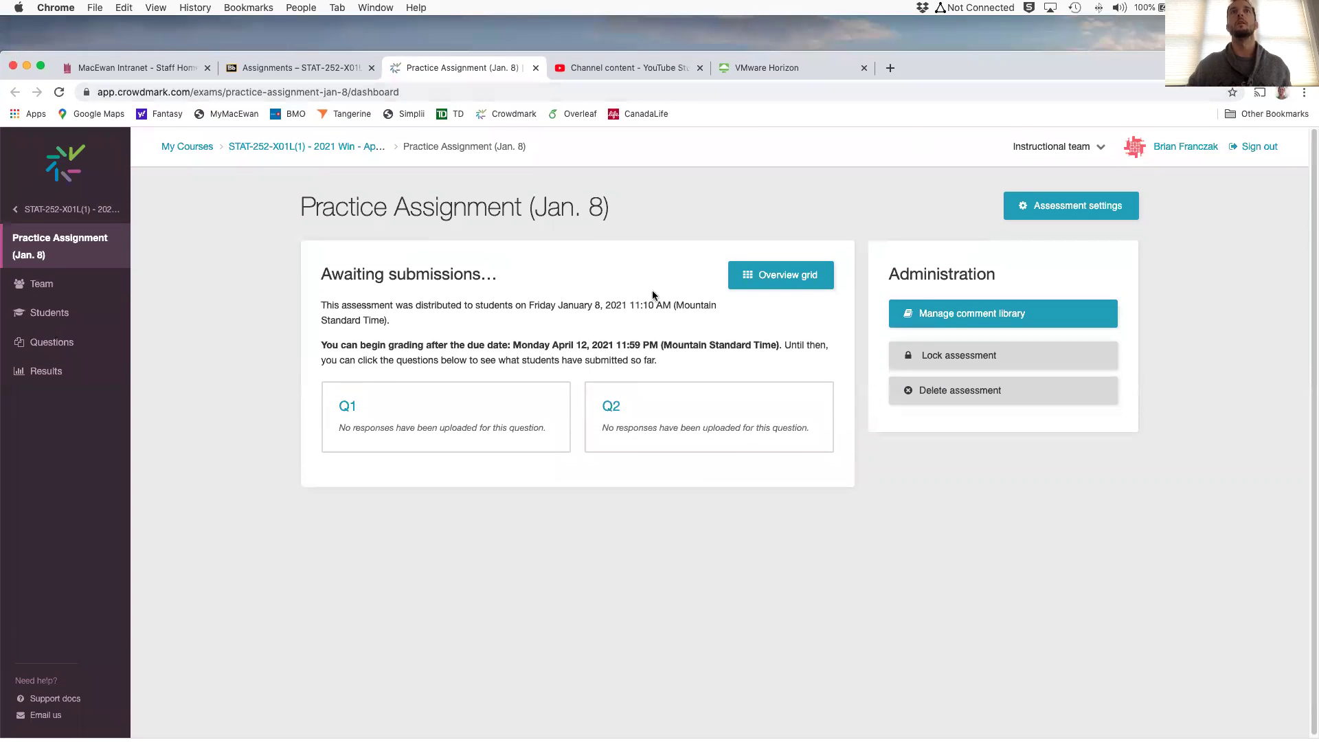
{"action": "left_click_drag", "start_coordinate": [945, 54], "coordinate": [945, 20]}
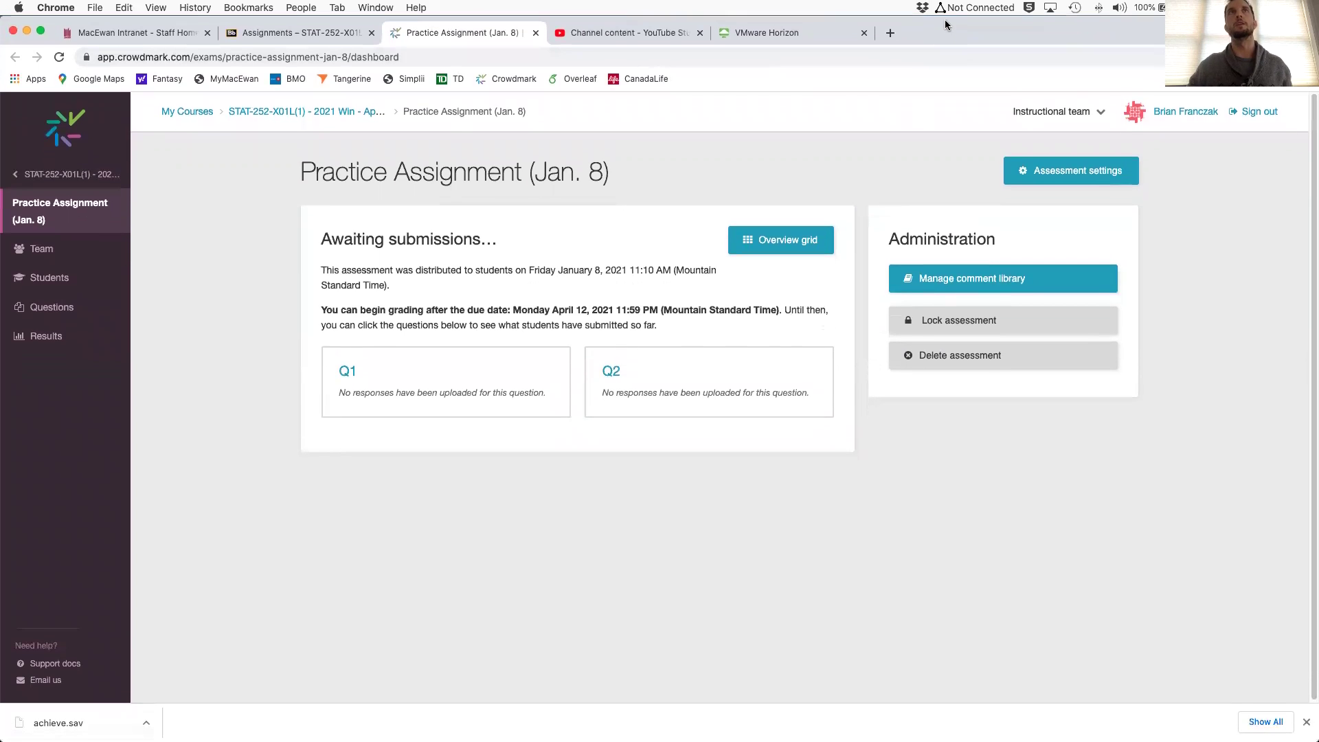
{"action": "left_click", "coordinate": [50, 303]}
{"action": "left_click", "coordinate": [890, 237]}
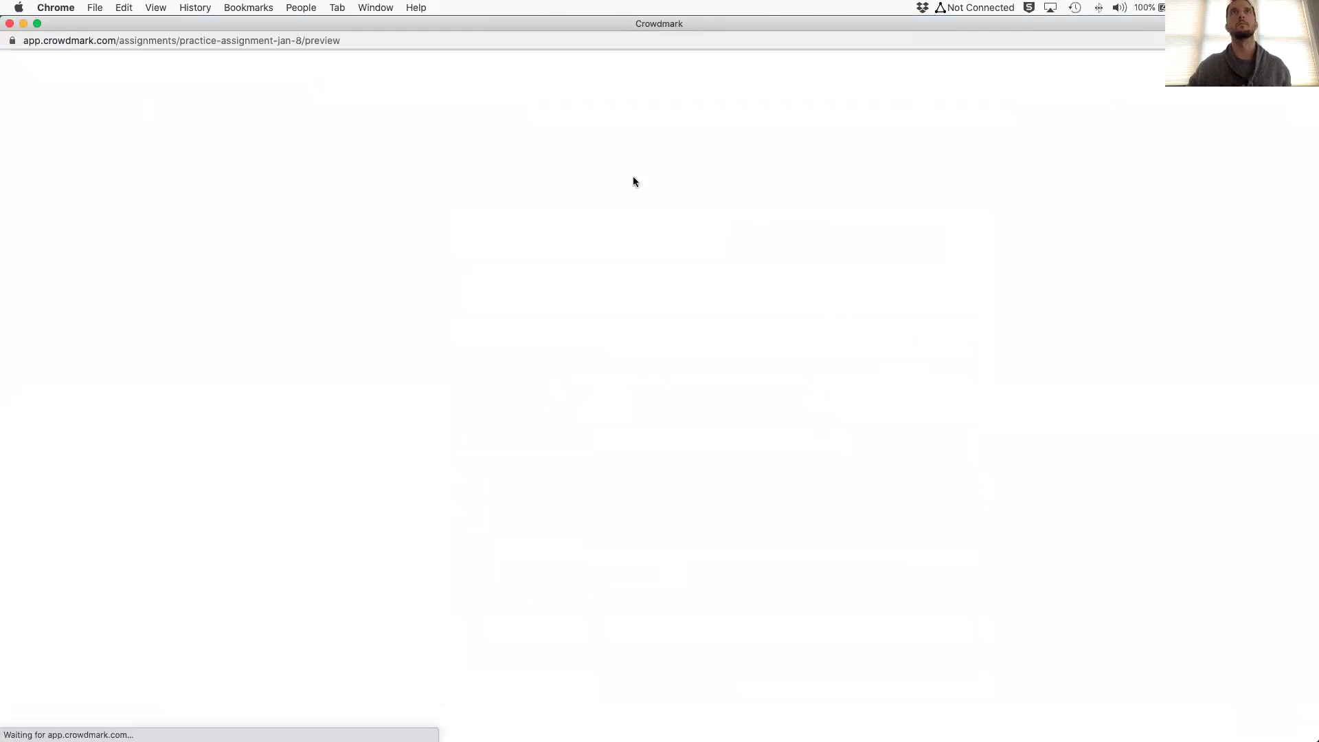
{"action": "scroll", "coordinate": [660, 482], "scroll_direction": "down", "scroll_amount": 2}
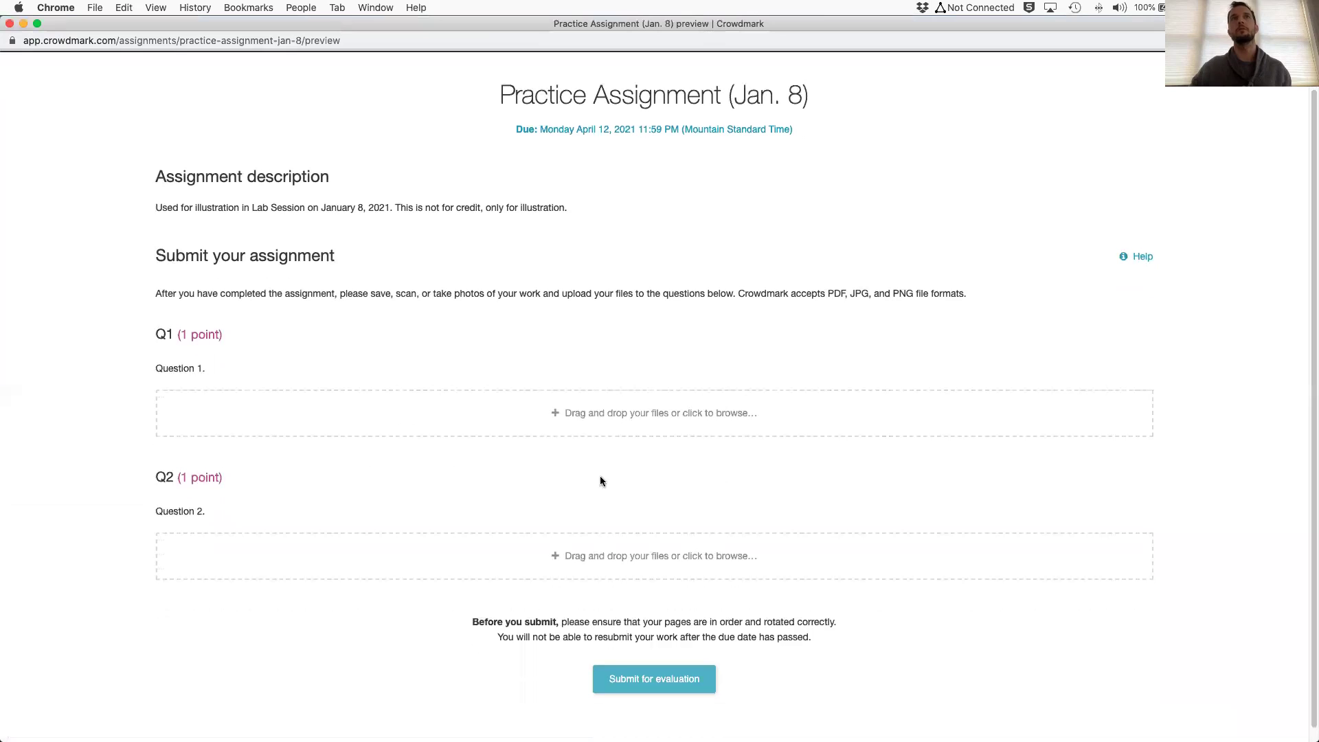
{"action": "scroll", "coordinate": [692, 491], "scroll_direction": "up", "scroll_amount": 1}
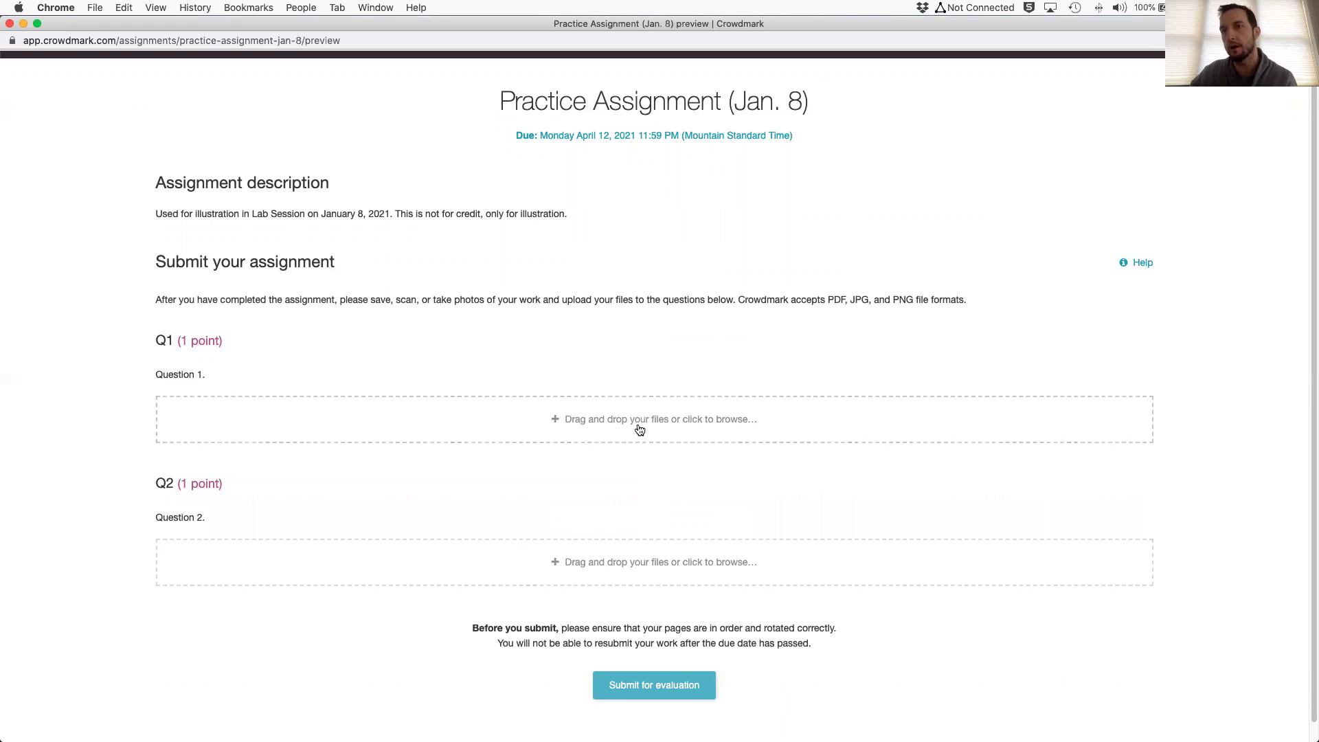
Review the Q1 and Q2 upload areas, close the preview, and return to the SPSS session.
{"action": "left_click_drag", "start_coordinate": [1317, 738], "coordinate": [701, 738]}
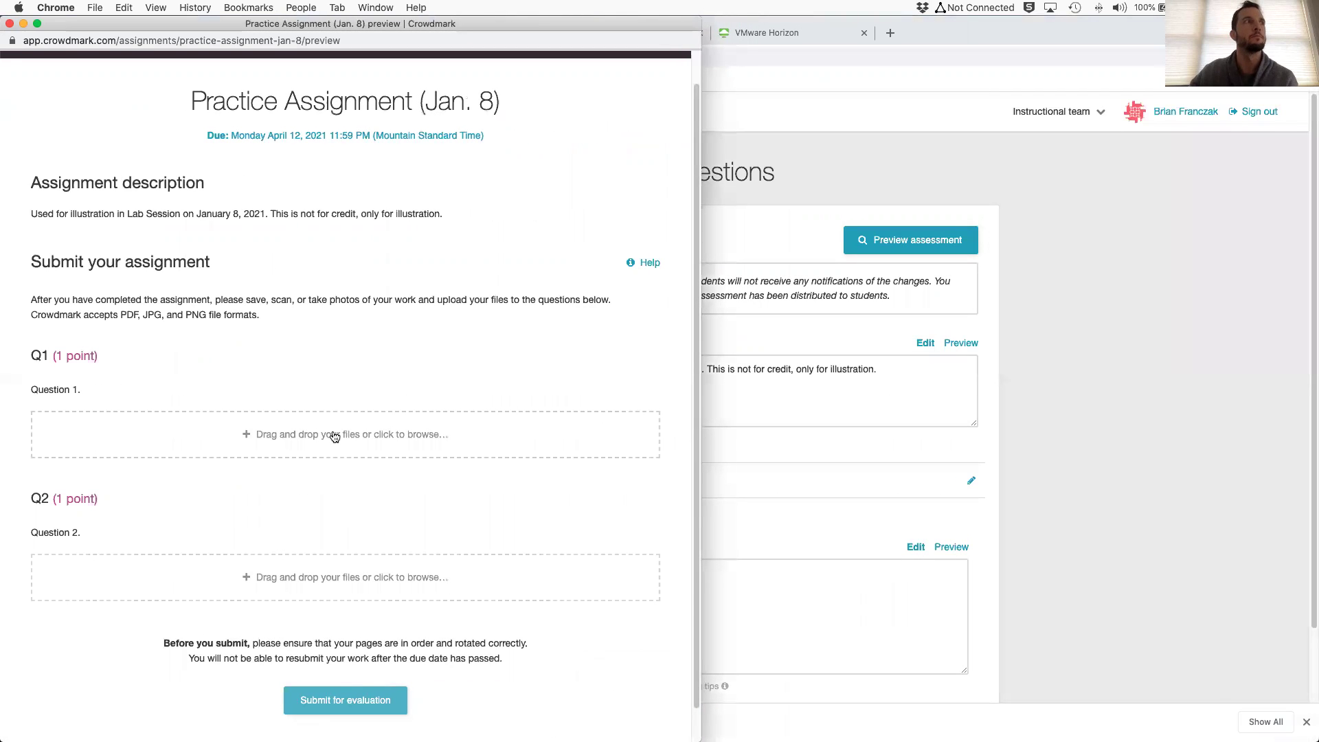
{"action": "scroll", "coordinate": [336, 437], "scroll_direction": "down", "scroll_amount": 1}
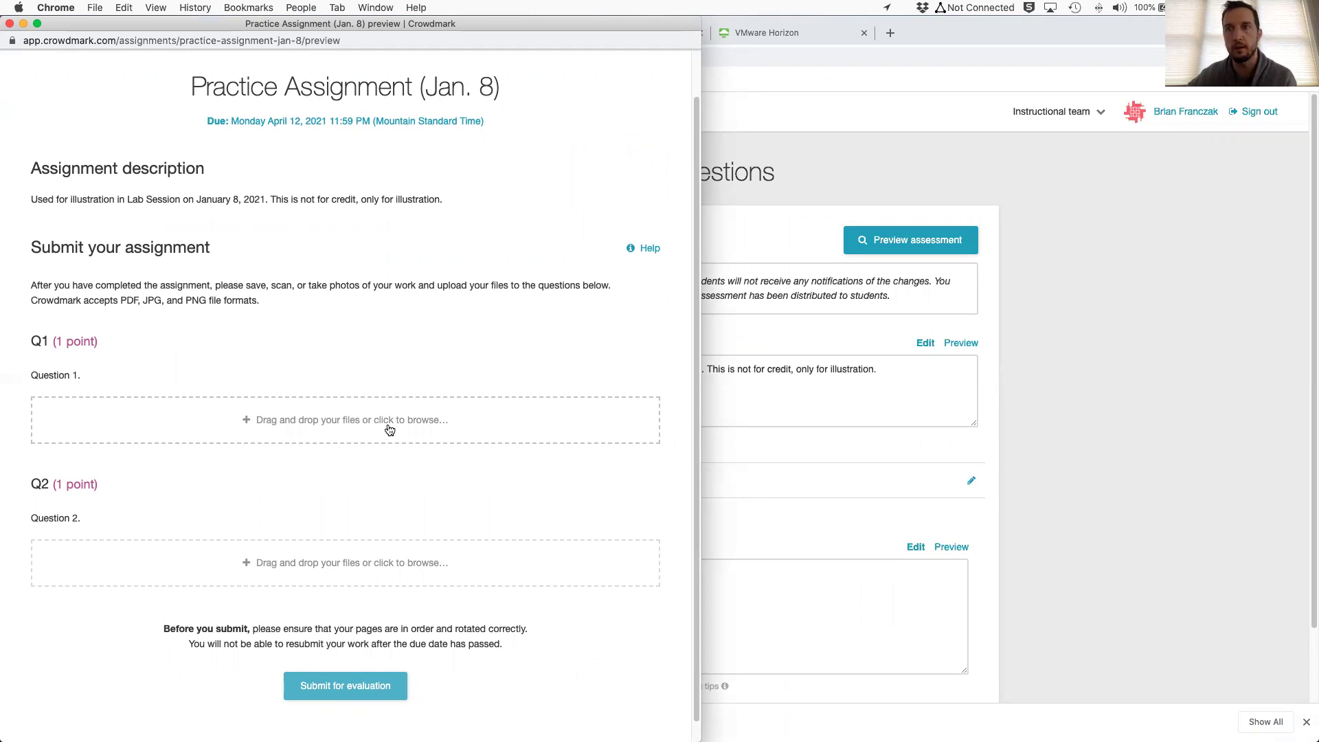
{"action": "left_click", "coordinate": [1078, 198]}
{"action": "left_click", "coordinate": [823, 41]}
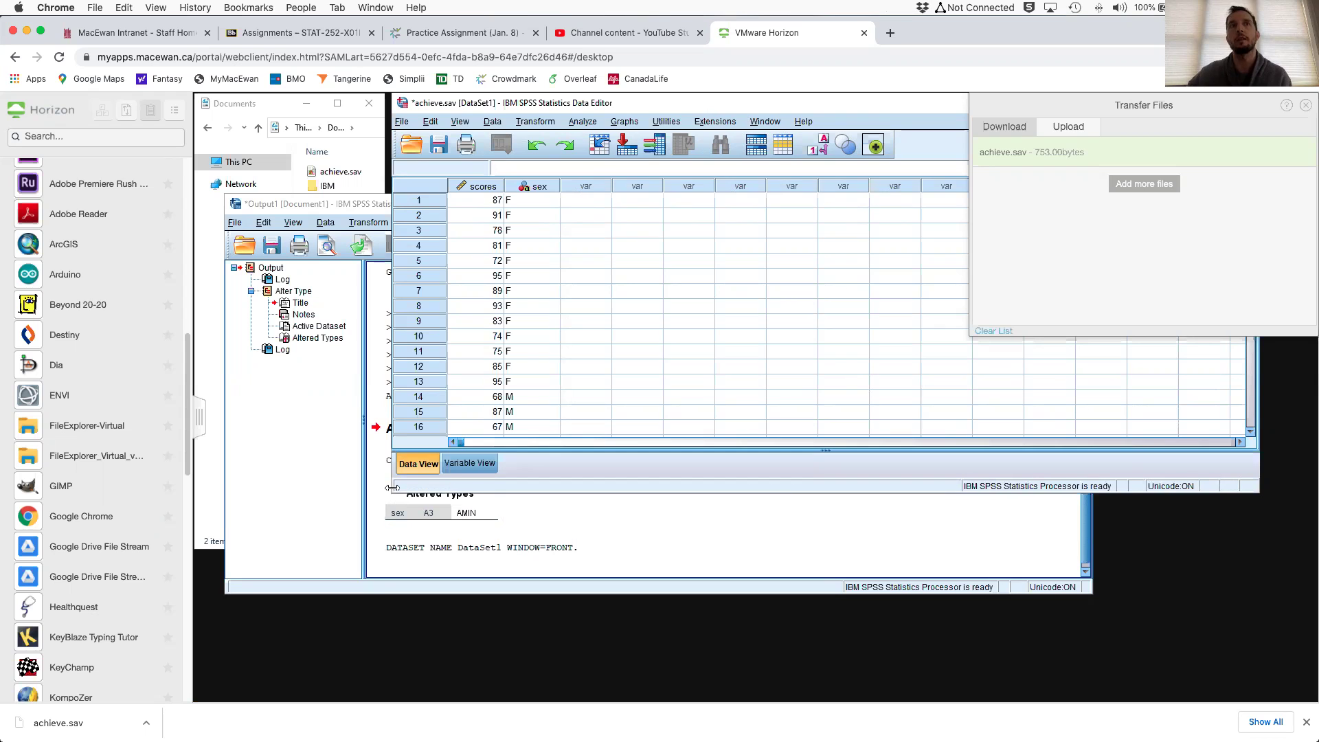
Open Graphs > Legacy Dialogs > Histogram for the achieve.sav data.
{"action": "left_click_drag", "start_coordinate": [687, 108], "coordinate": [594, 130]}
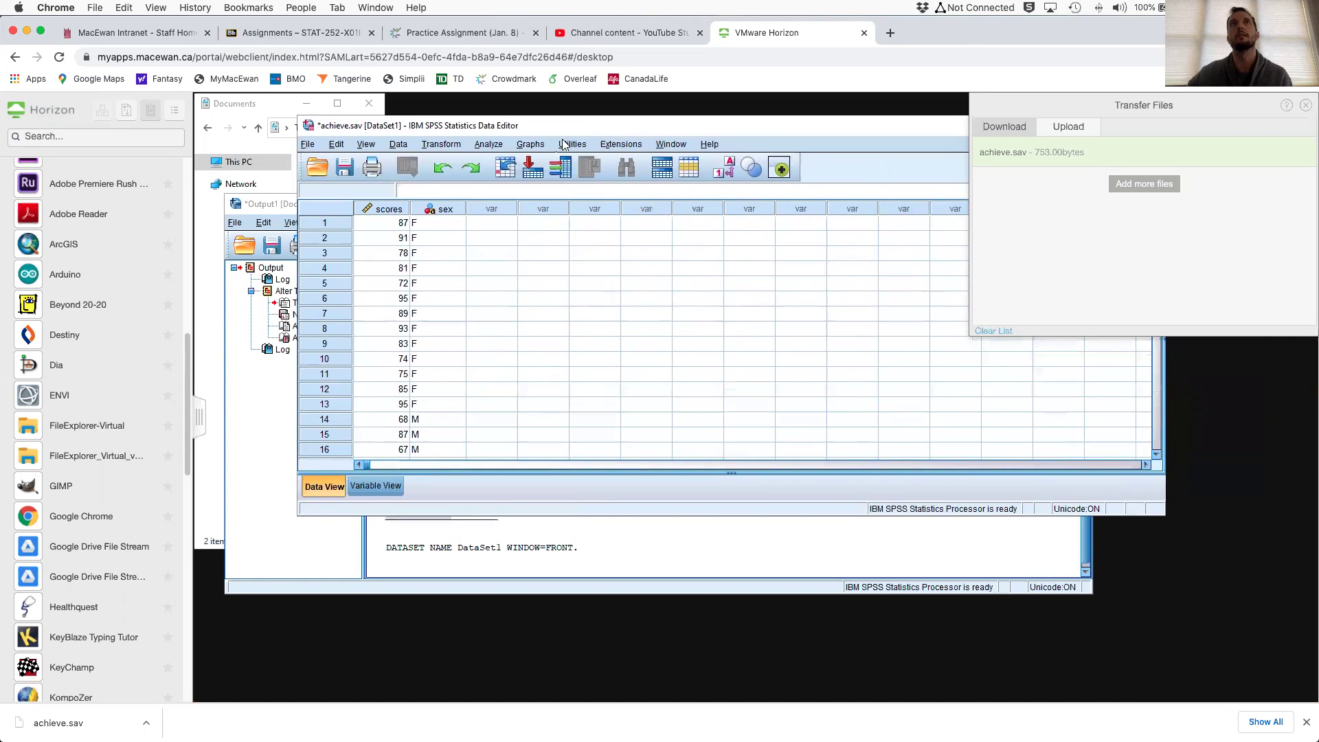
{"action": "left_click", "coordinate": [528, 145]}
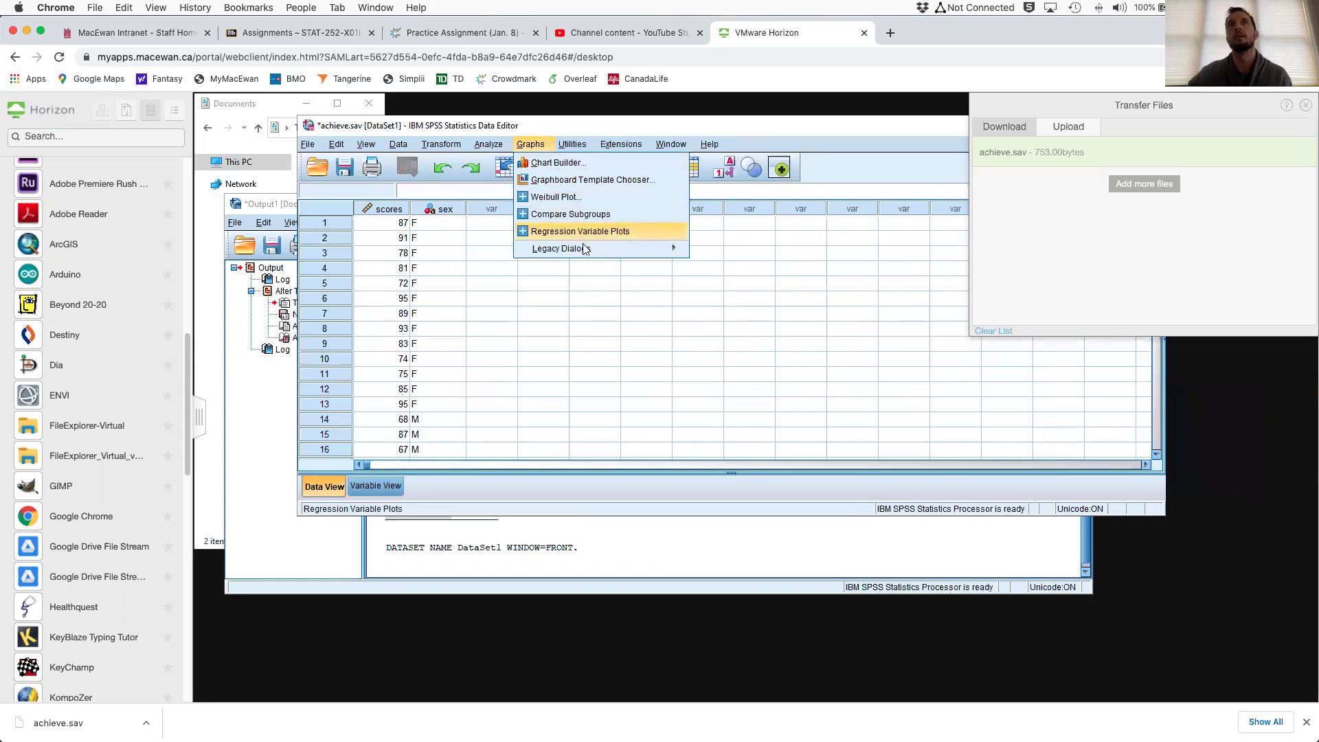
{"action": "mouse_move", "coordinate": [584, 249]}
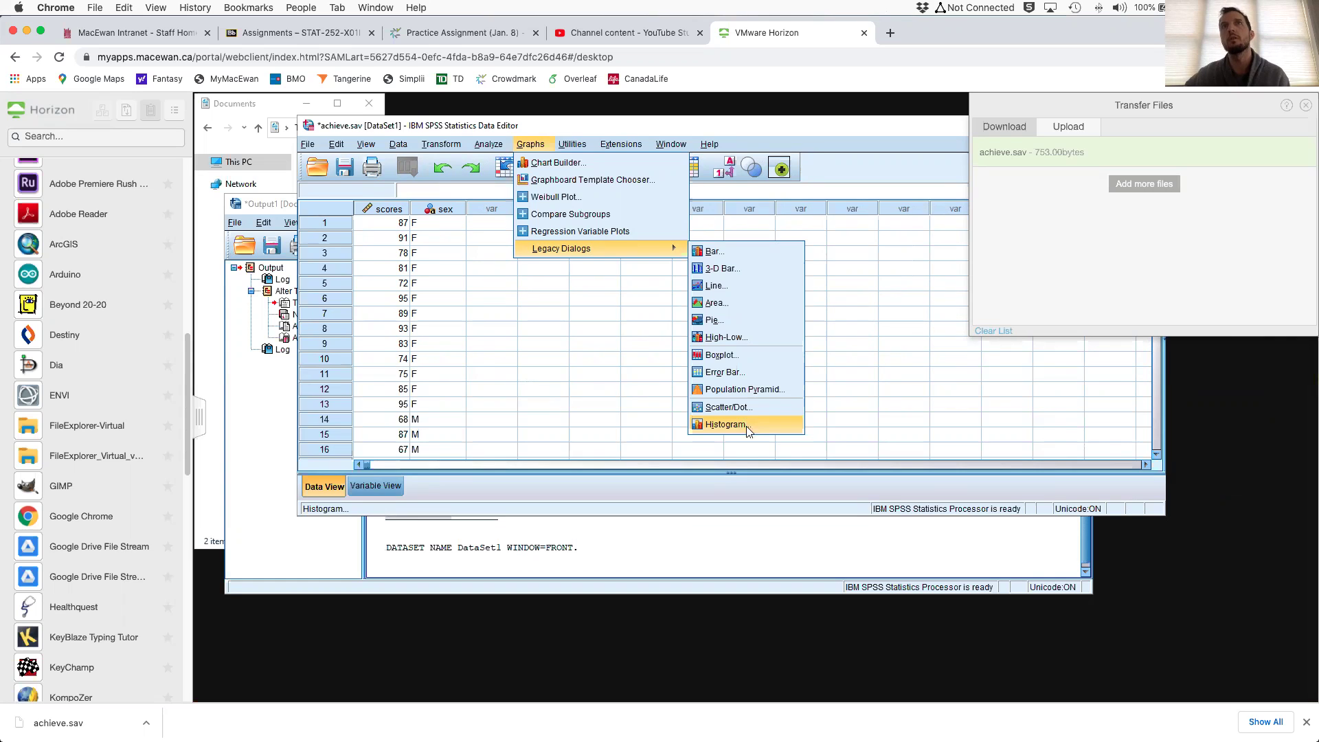
{"action": "left_click", "coordinate": [725, 424]}
{"action": "left_click_drag", "start_coordinate": [760, 169], "coordinate": [683, 224]}
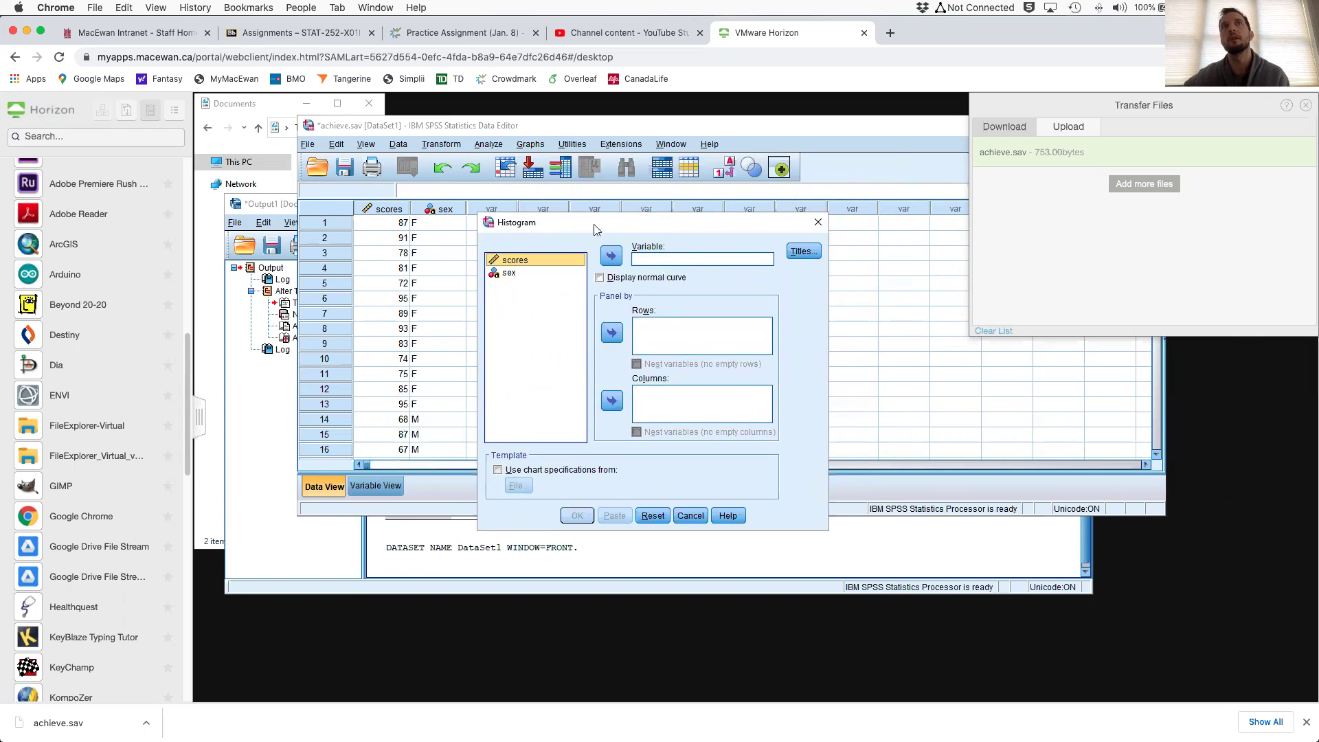
Place scores in the histogram's Variable box.
{"action": "left_click_drag", "start_coordinate": [600, 222], "coordinate": [666, 218]}
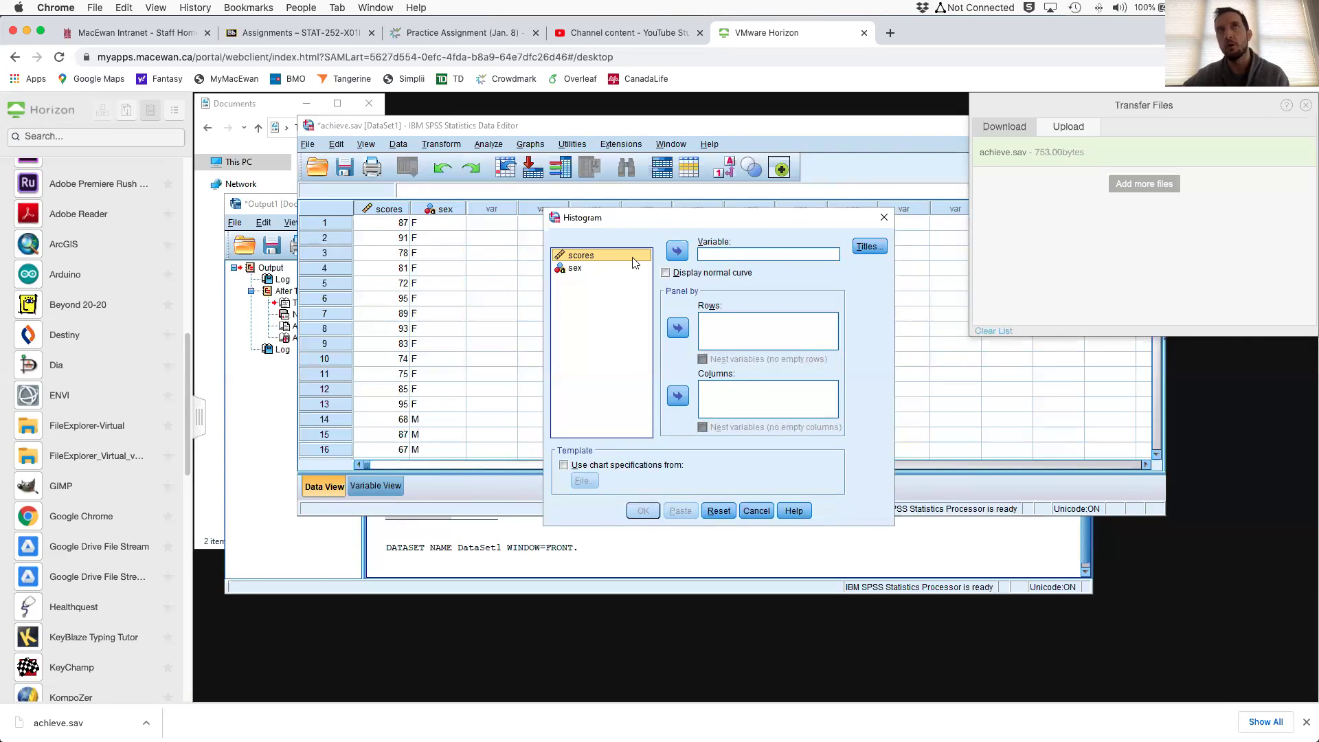
{"action": "left_click", "coordinate": [674, 253]}
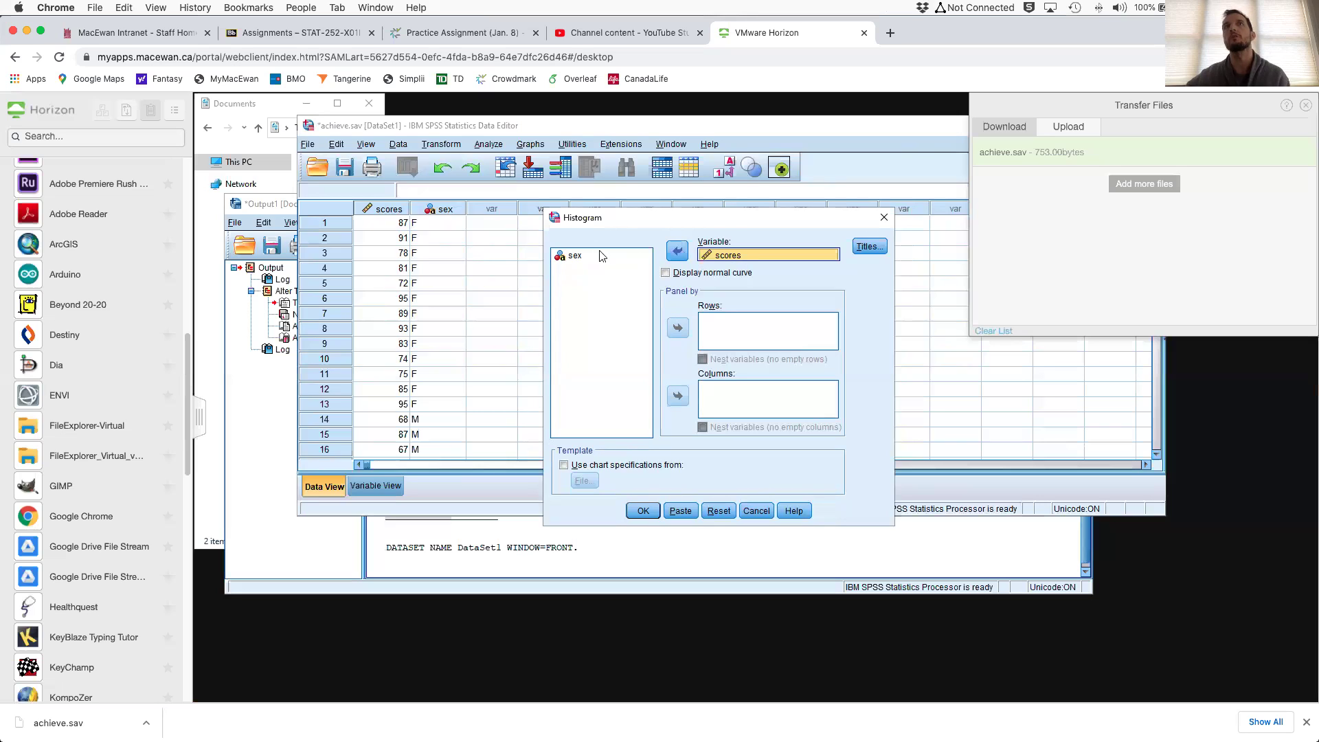
{"action": "left_click", "coordinate": [678, 252]}
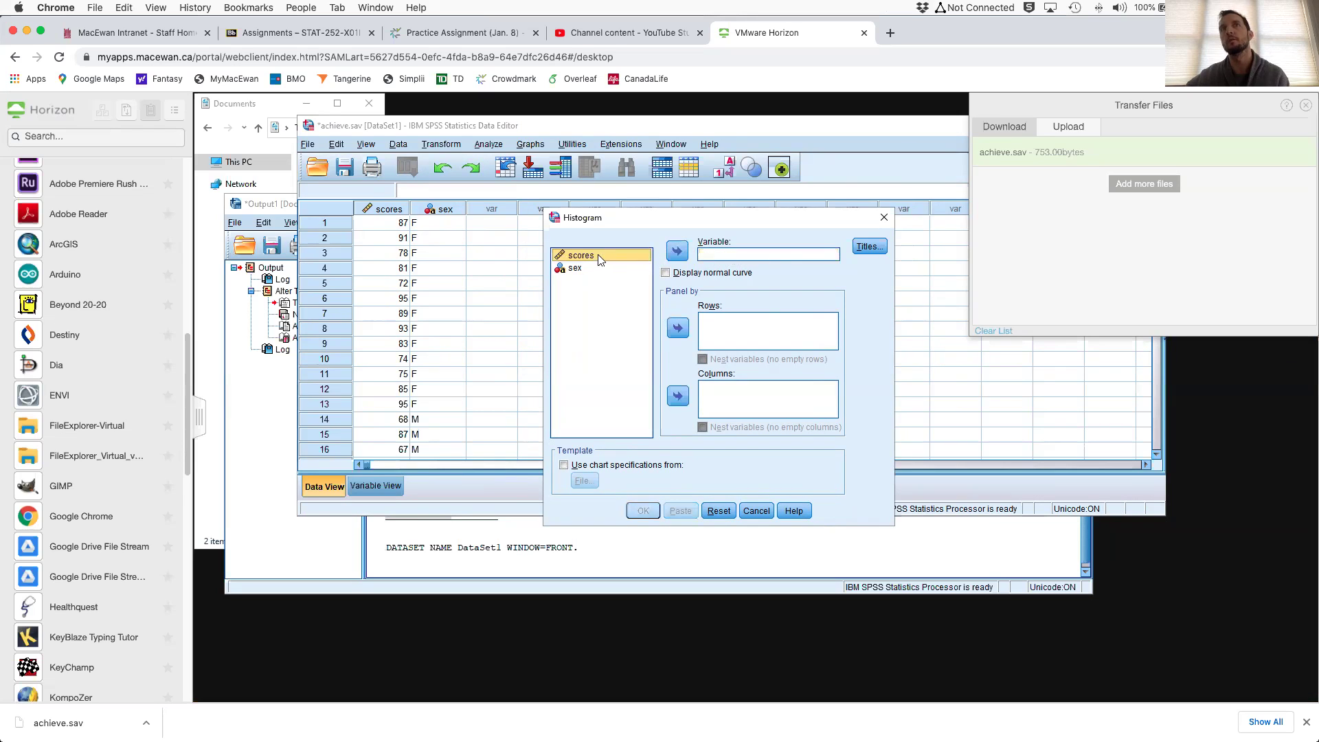
{"action": "left_click", "coordinate": [677, 253]}
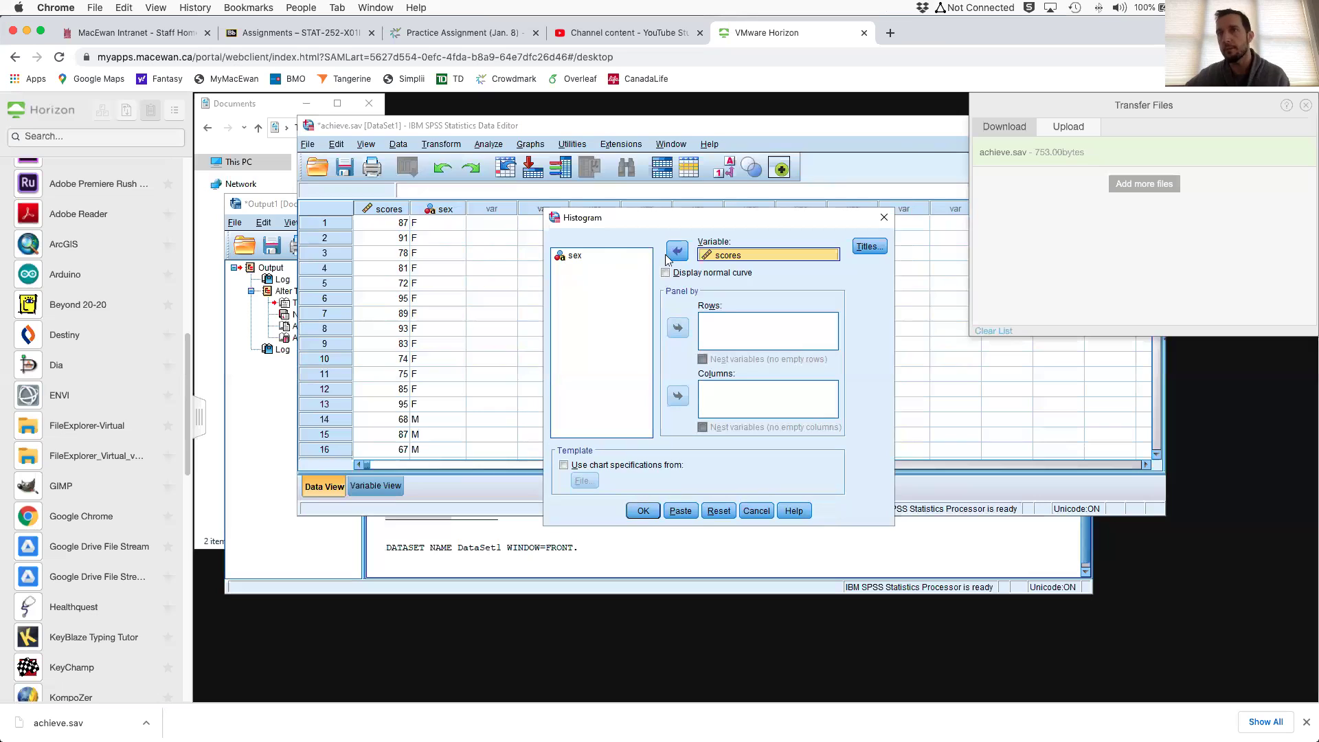
Try sex as row and column panels, remove it both times, and open Titles.
{"action": "left_click", "coordinate": [624, 261]}
{"action": "left_click", "coordinate": [678, 329]}
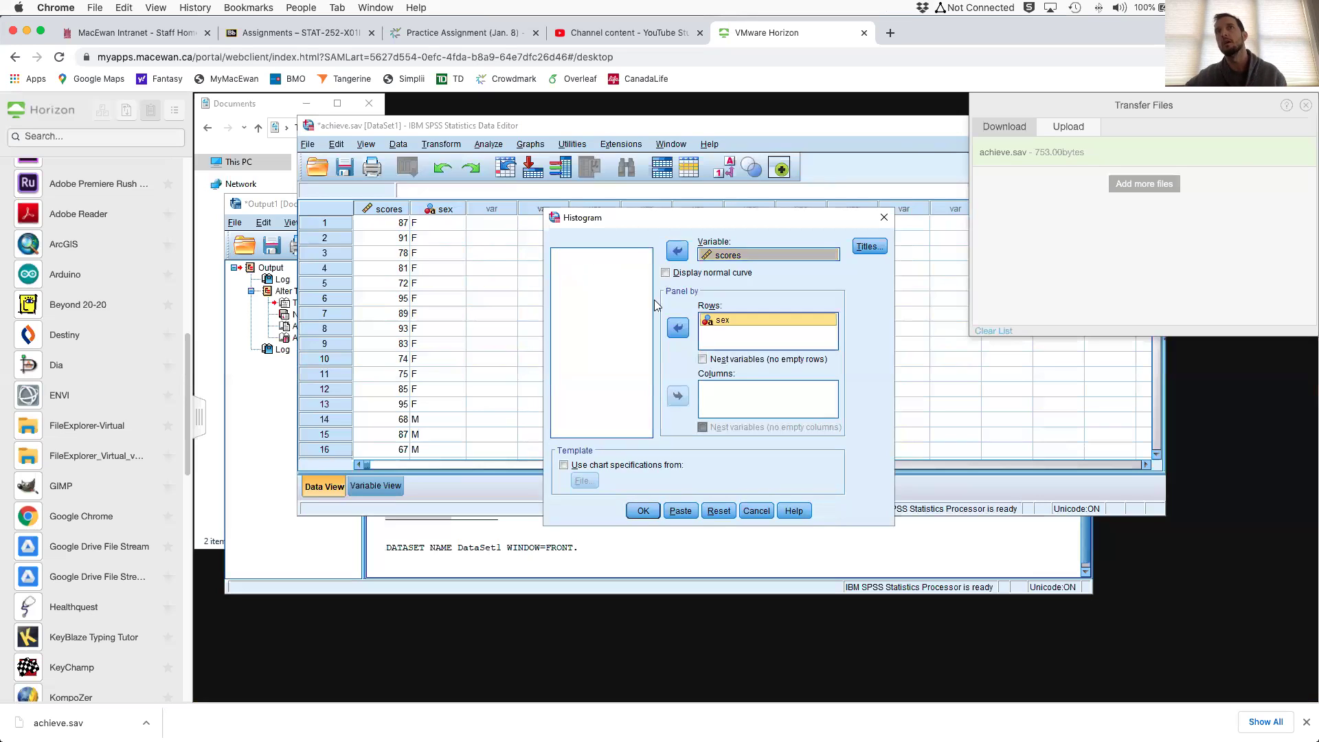
{"action": "left_click", "coordinate": [678, 329]}
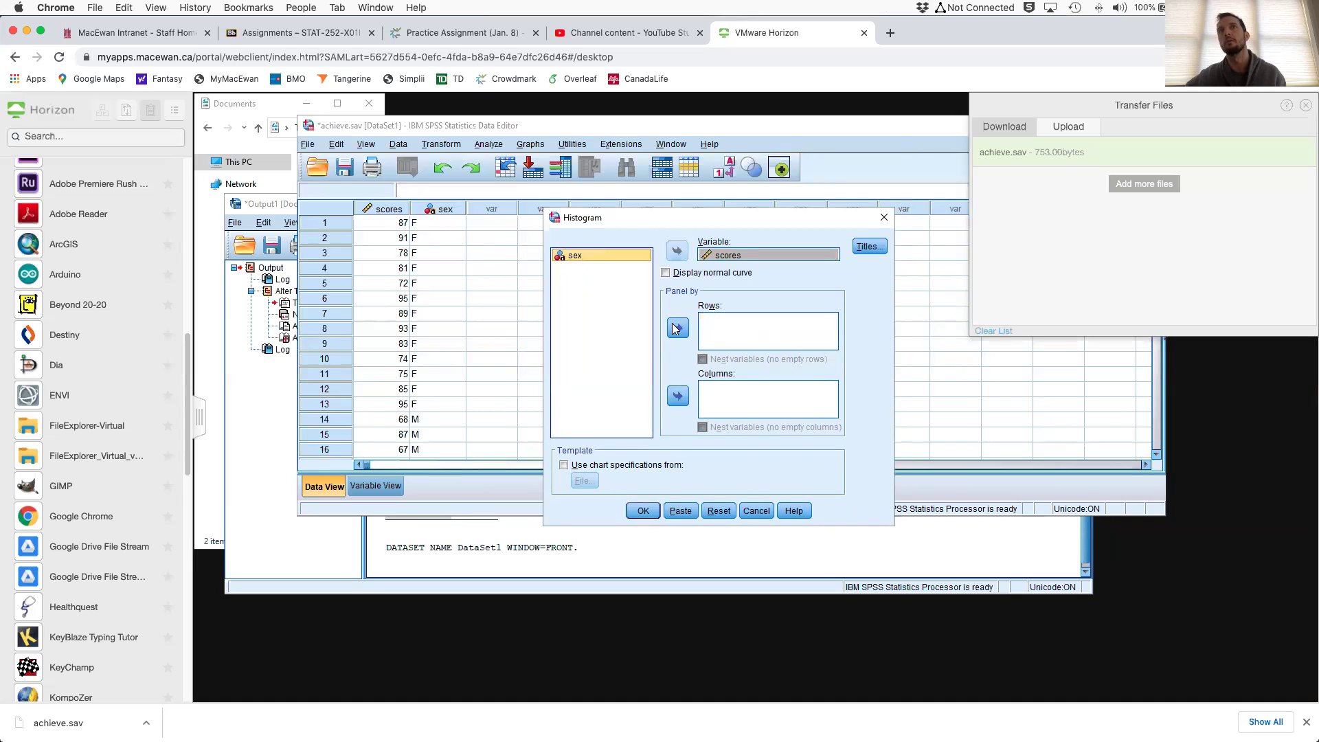
{"action": "left_click", "coordinate": [678, 396]}
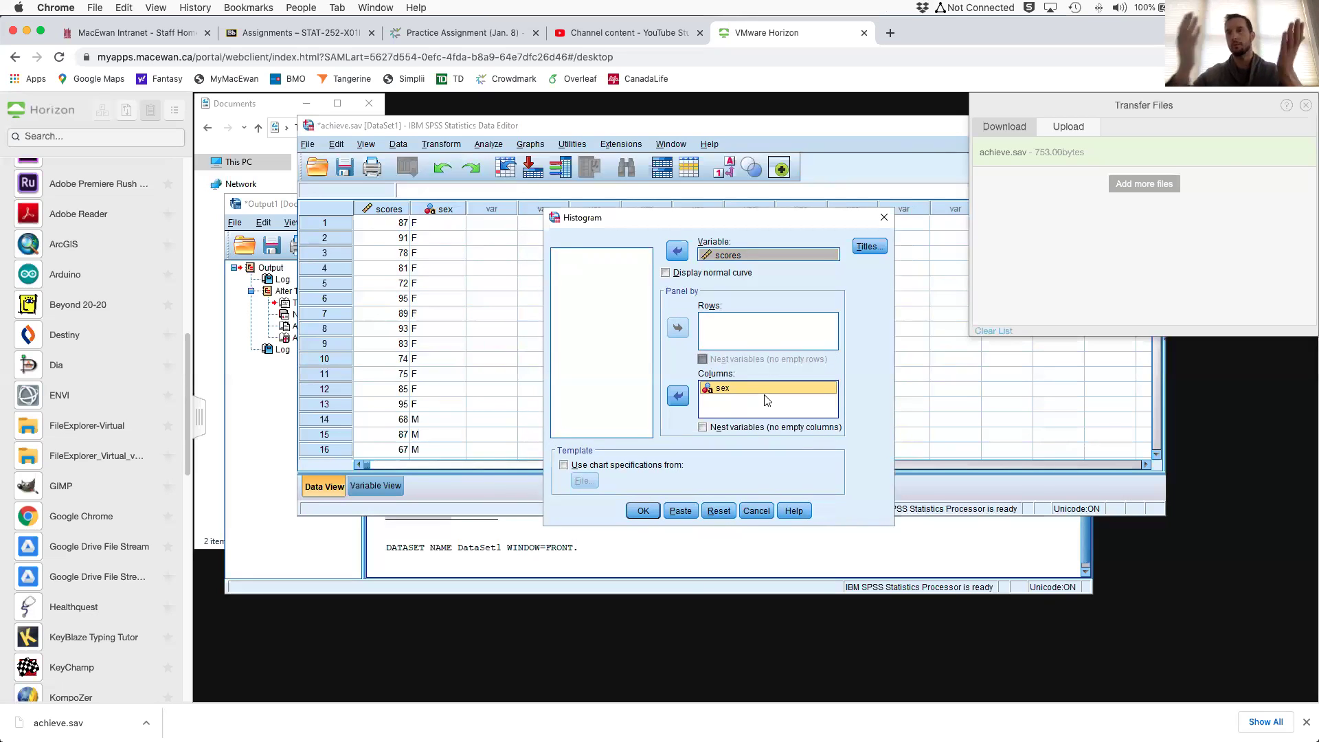
{"action": "left_click", "coordinate": [678, 397]}
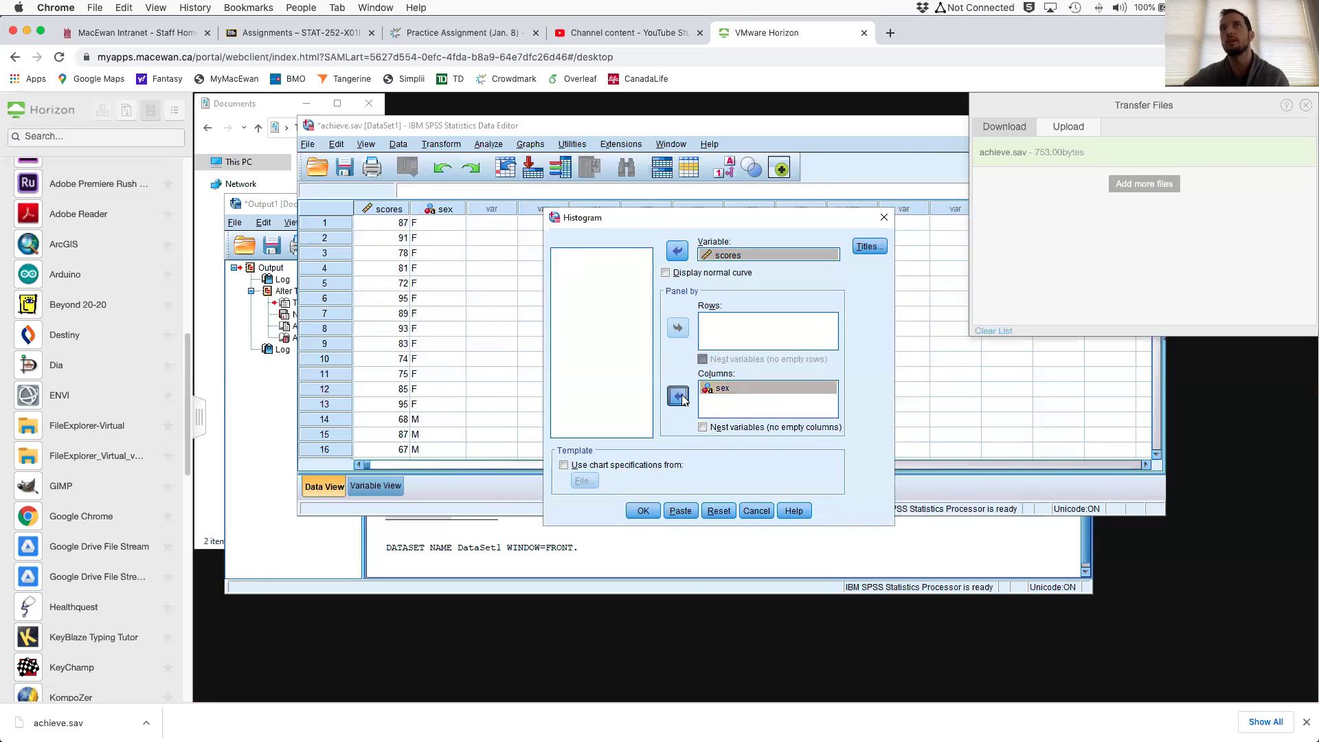
{"action": "left_click", "coordinate": [869, 246]}
{"action": "left_click_drag", "start_coordinate": [736, 275], "coordinate": [696, 295]}
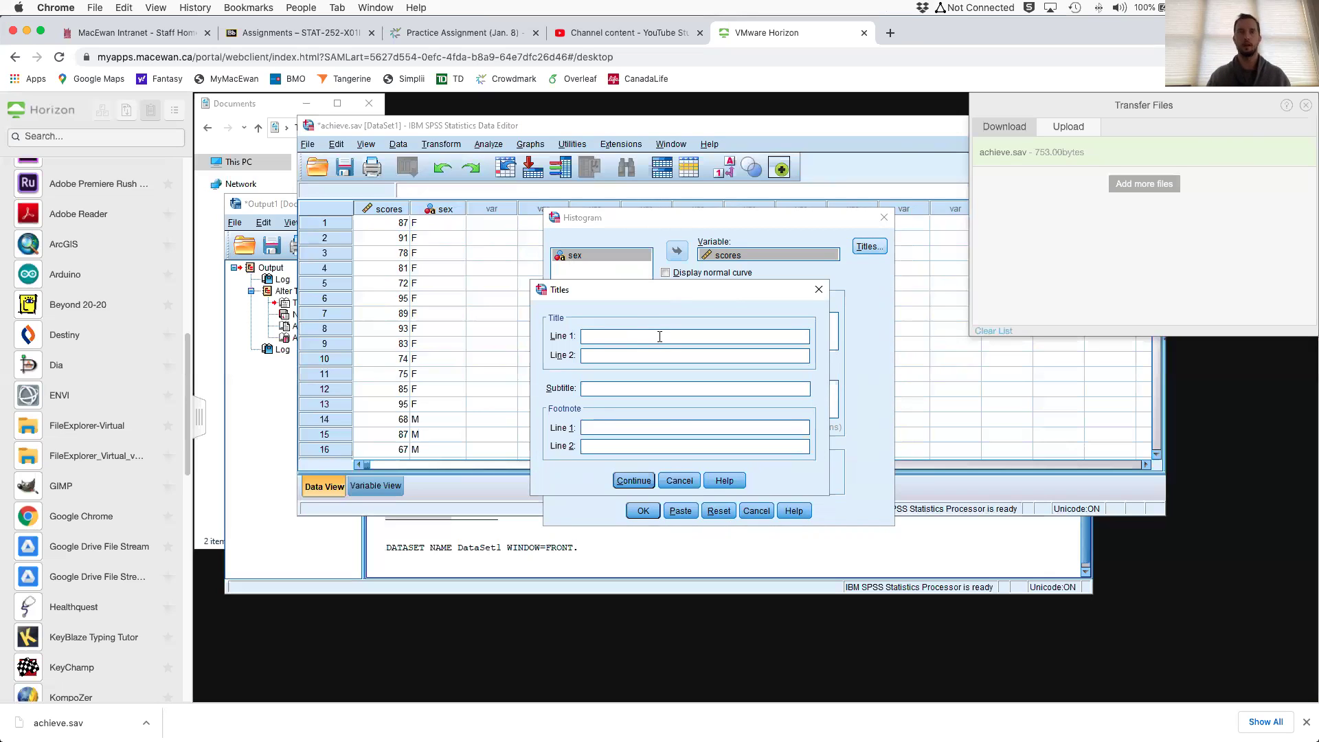
Title the histogram 'Histogram for Scores' and run it.
{"action": "type", "text": "Histogram for Sco"}
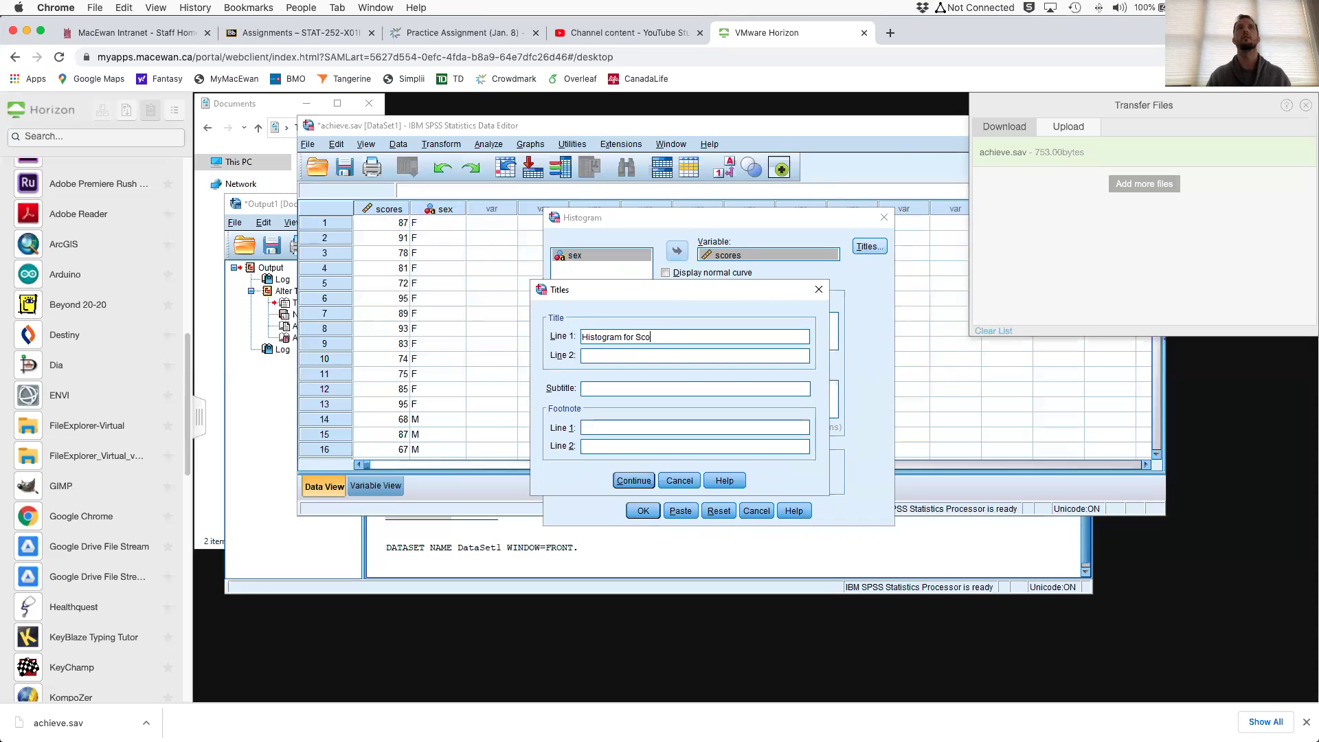
{"action": "type", "text": "res"}
{"action": "key", "text": "BackSpace"}
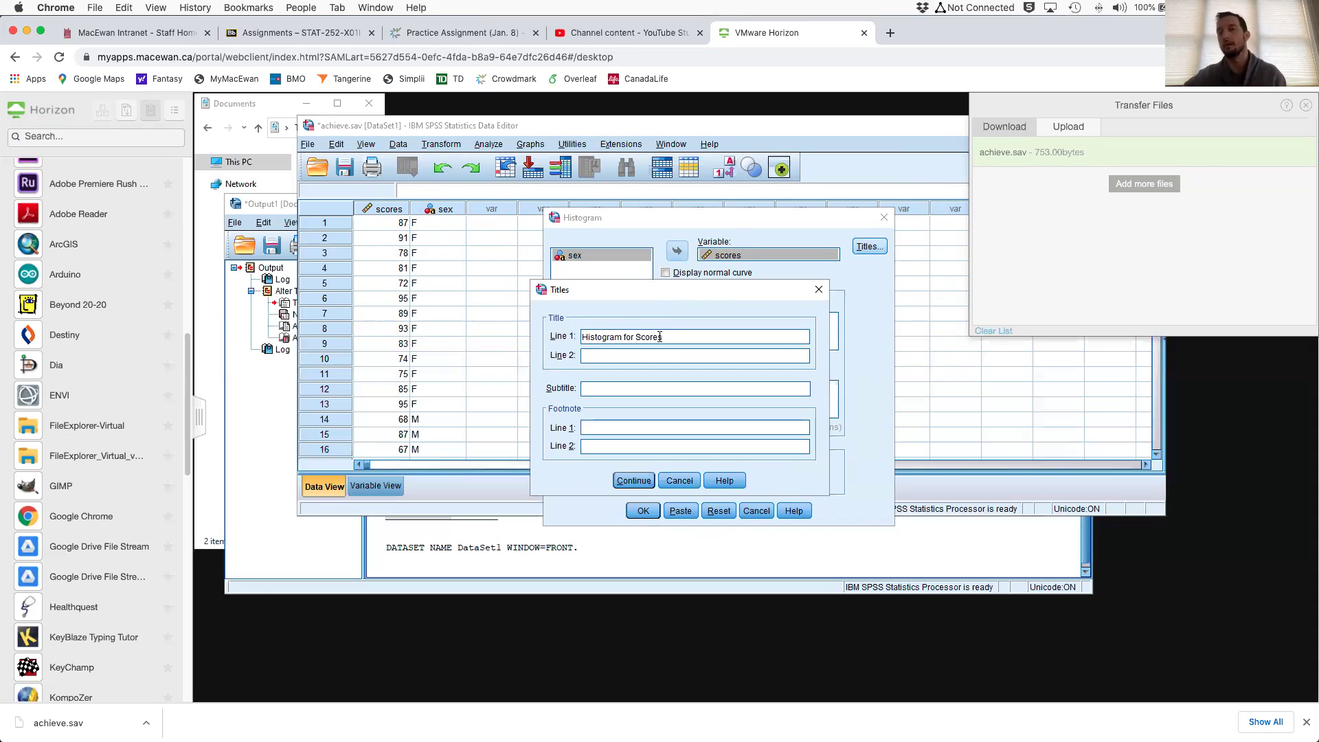
{"action": "left_click", "coordinate": [633, 481]}
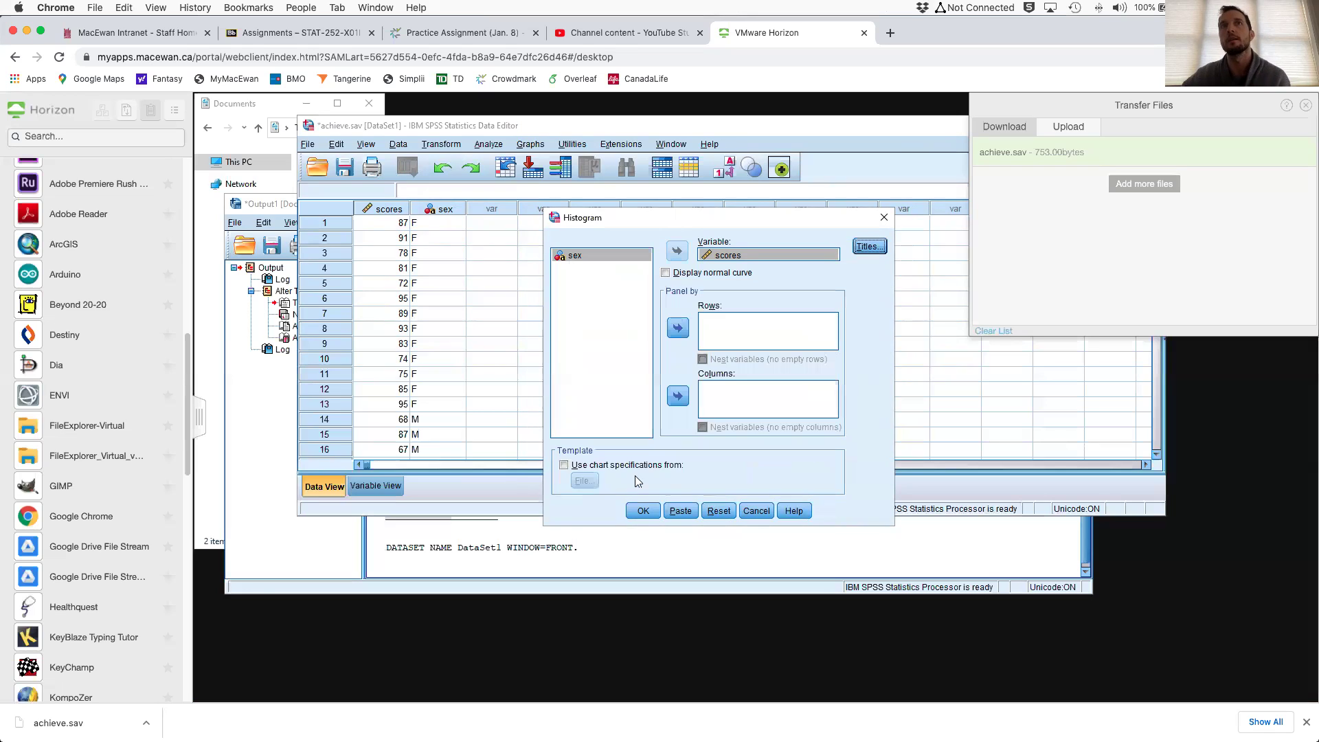
{"action": "left_click", "coordinate": [644, 511]}
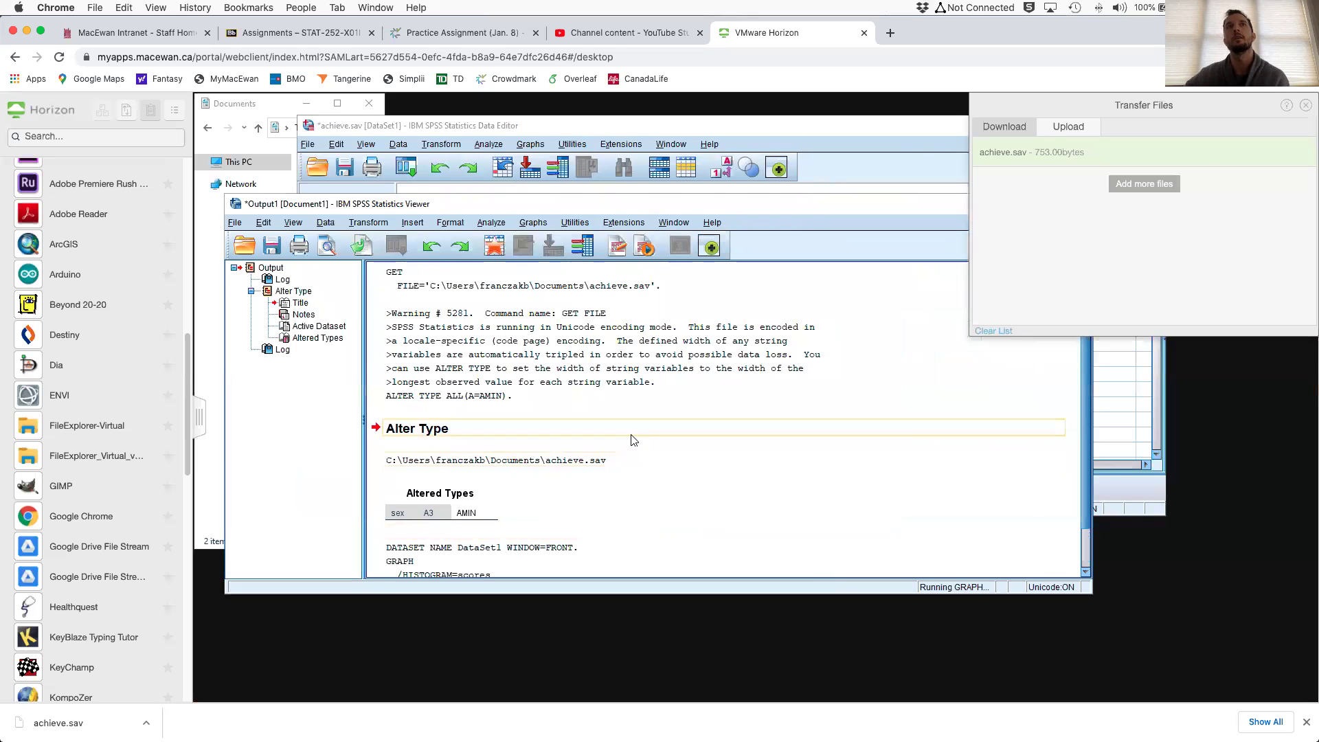
Bring the histogram output forward and maximize the output window.
{"action": "left_click", "coordinate": [754, 187]}
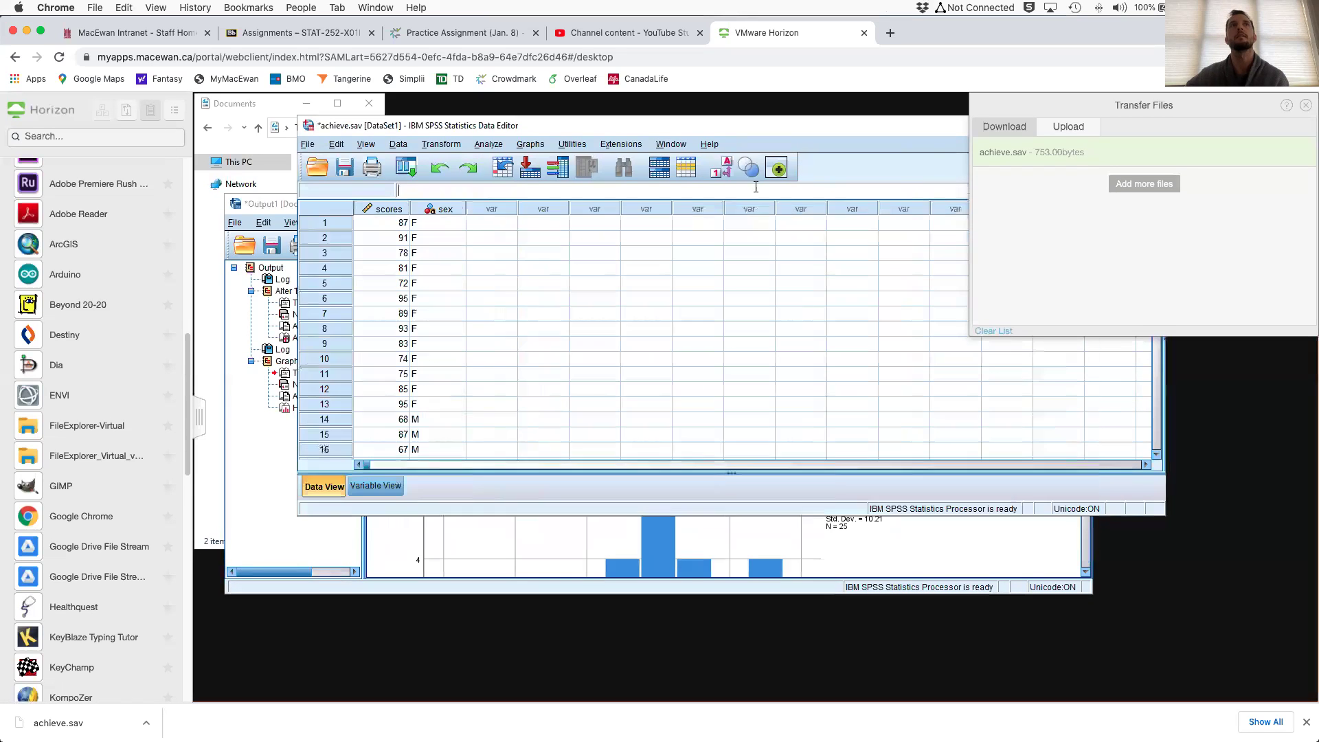
{"action": "left_click", "coordinate": [242, 338]}
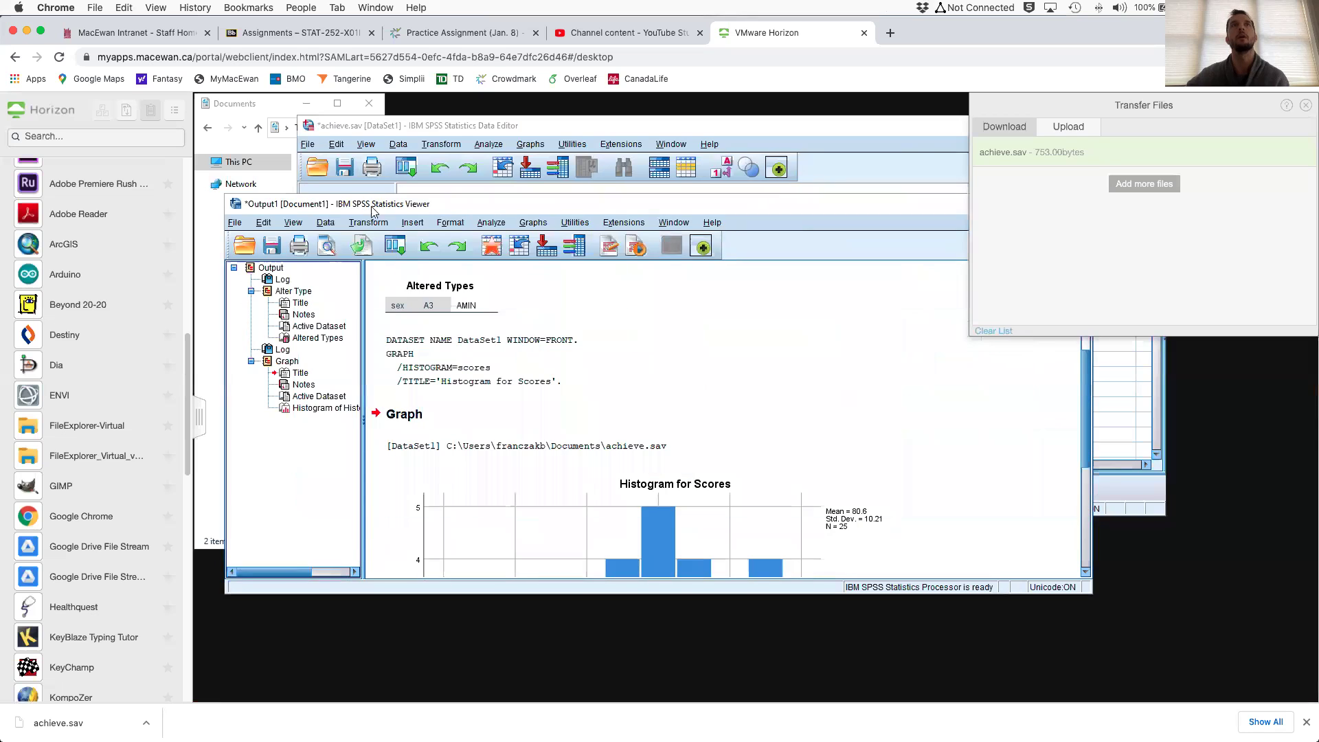
{"action": "left_click_drag", "start_coordinate": [374, 166], "coordinate": [346, 110]}
{"action": "double_click", "coordinate": [345, 110]}
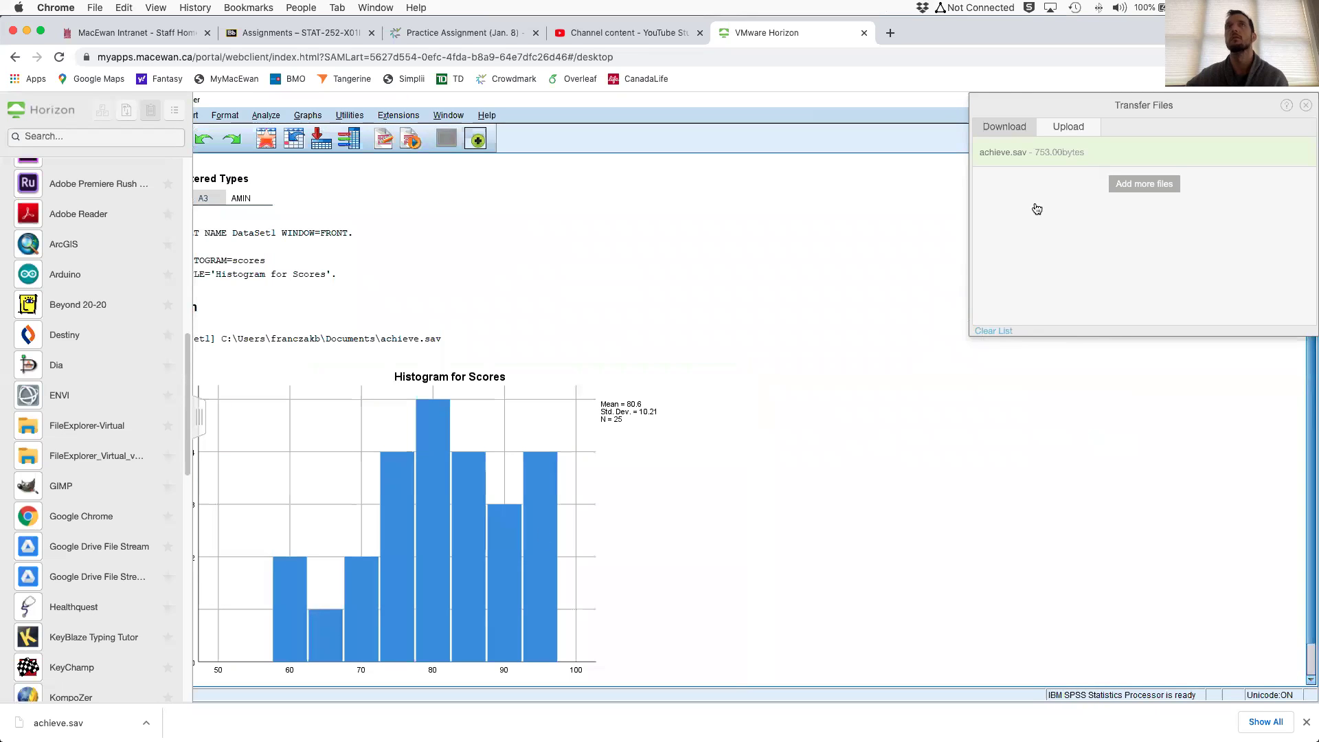
{"action": "mouse_move", "coordinate": [1203, 104]}
{"action": "left_mouse_down"}
{"action": "mouse_move", "coordinate": [1199, 176]}
{"action": "mouse_move", "coordinate": [1214, 111]}
{"action": "left_mouse_up"}
Resize the output window and select the Histogram for Scores chart.
{"action": "left_click", "coordinate": [481, 357]}
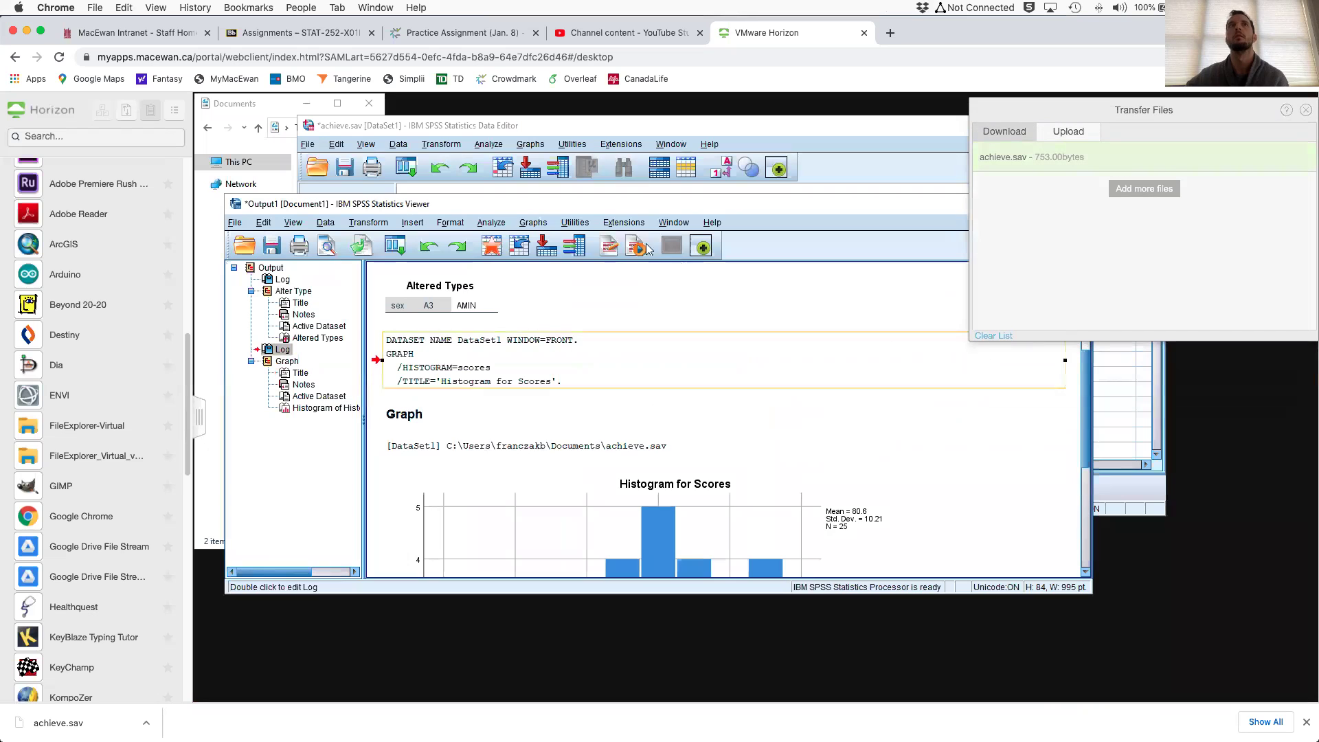
{"action": "left_click_drag", "start_coordinate": [600, 203], "coordinate": [588, 128]}
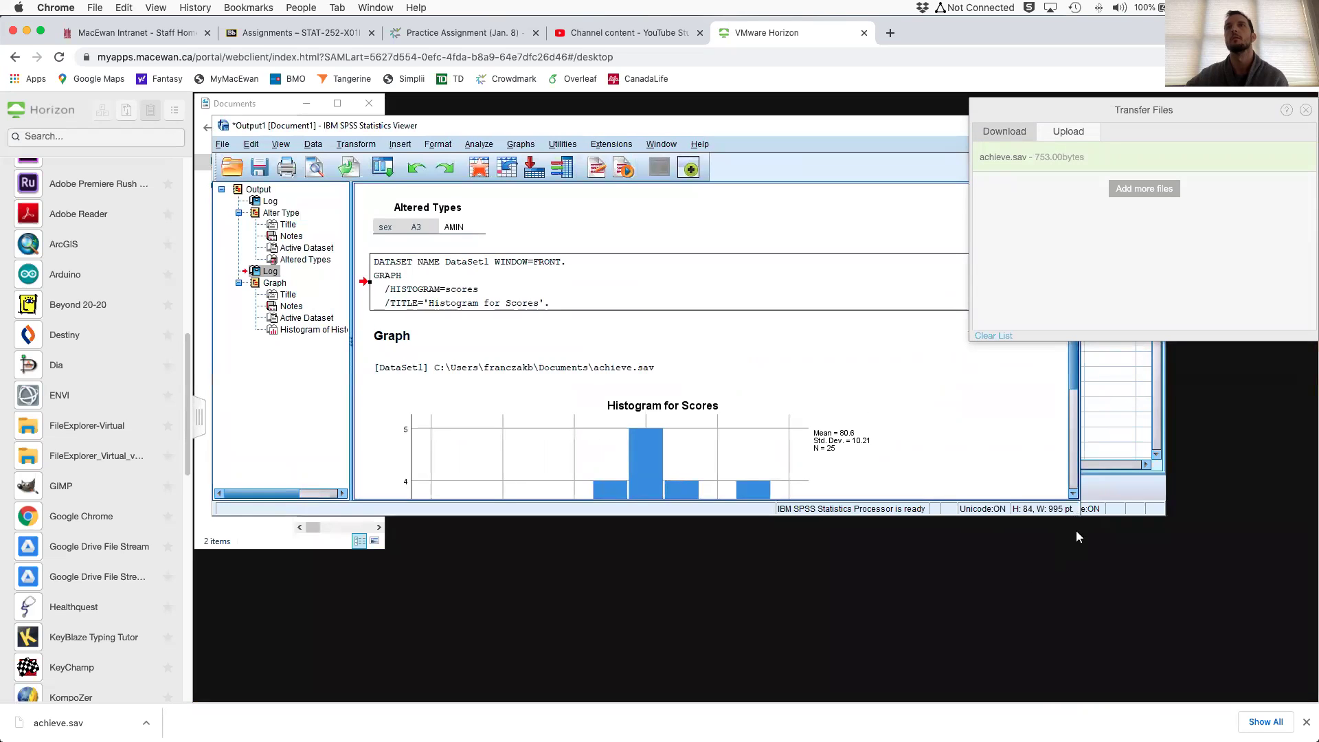
{"action": "left_click_drag", "start_coordinate": [1079, 516], "coordinate": [1035, 692]}
{"action": "left_click", "coordinate": [720, 404]}
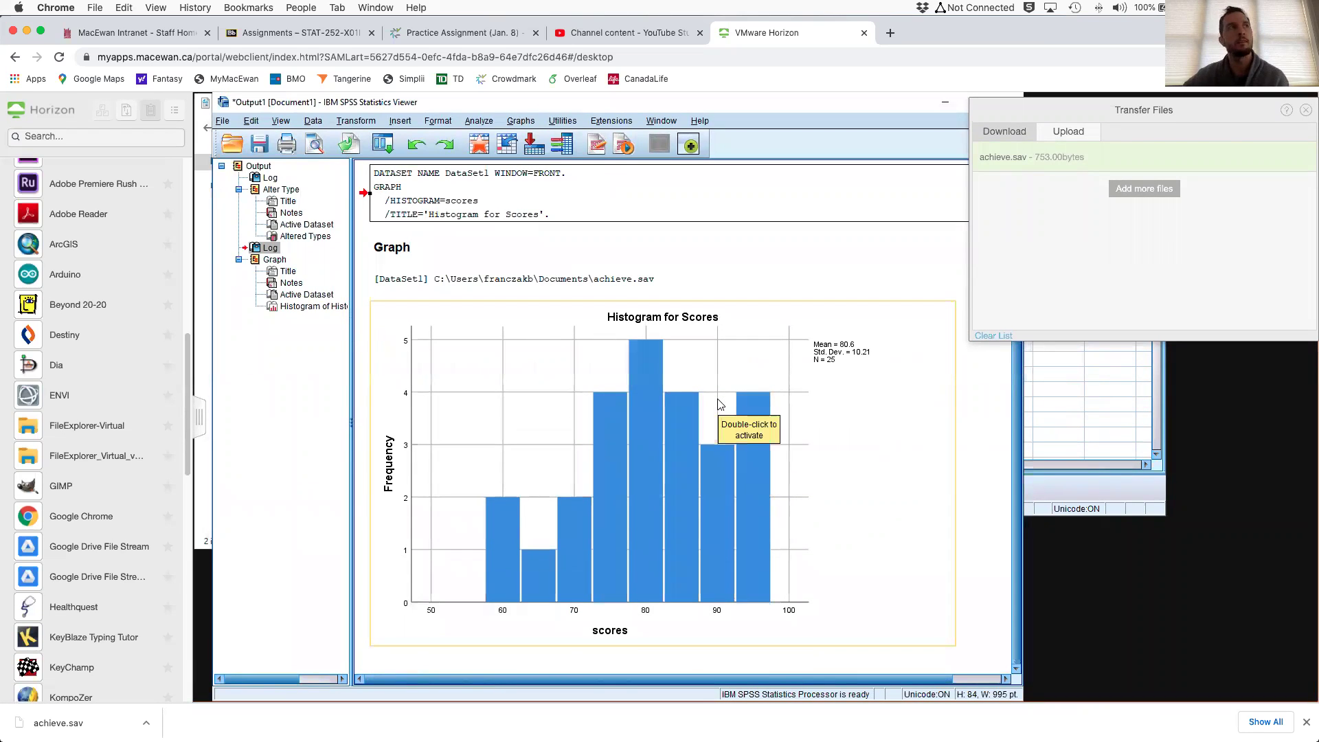
{"action": "left_click", "coordinate": [671, 319]}
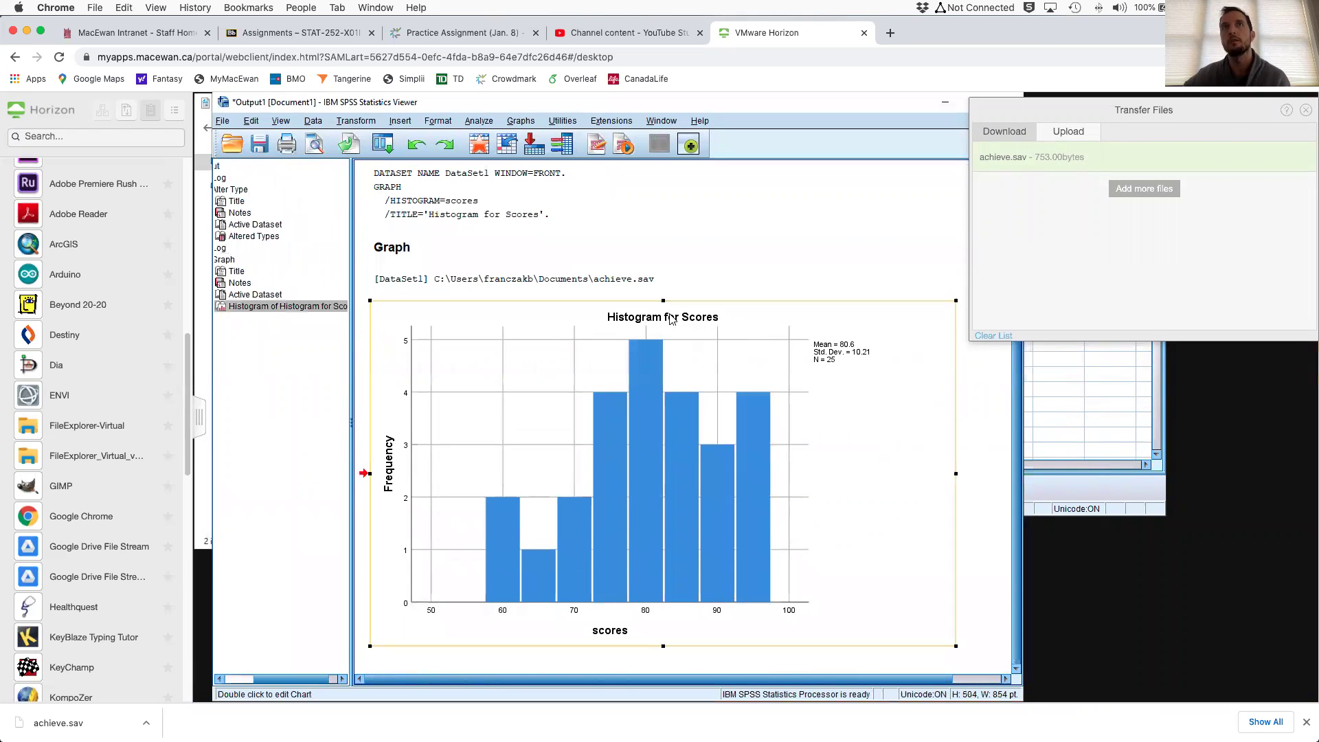
Open the histogram in the Chart Editor, leaving the 'Histogram for Scores' title unchanged.
{"action": "double_click", "coordinate": [695, 320]}
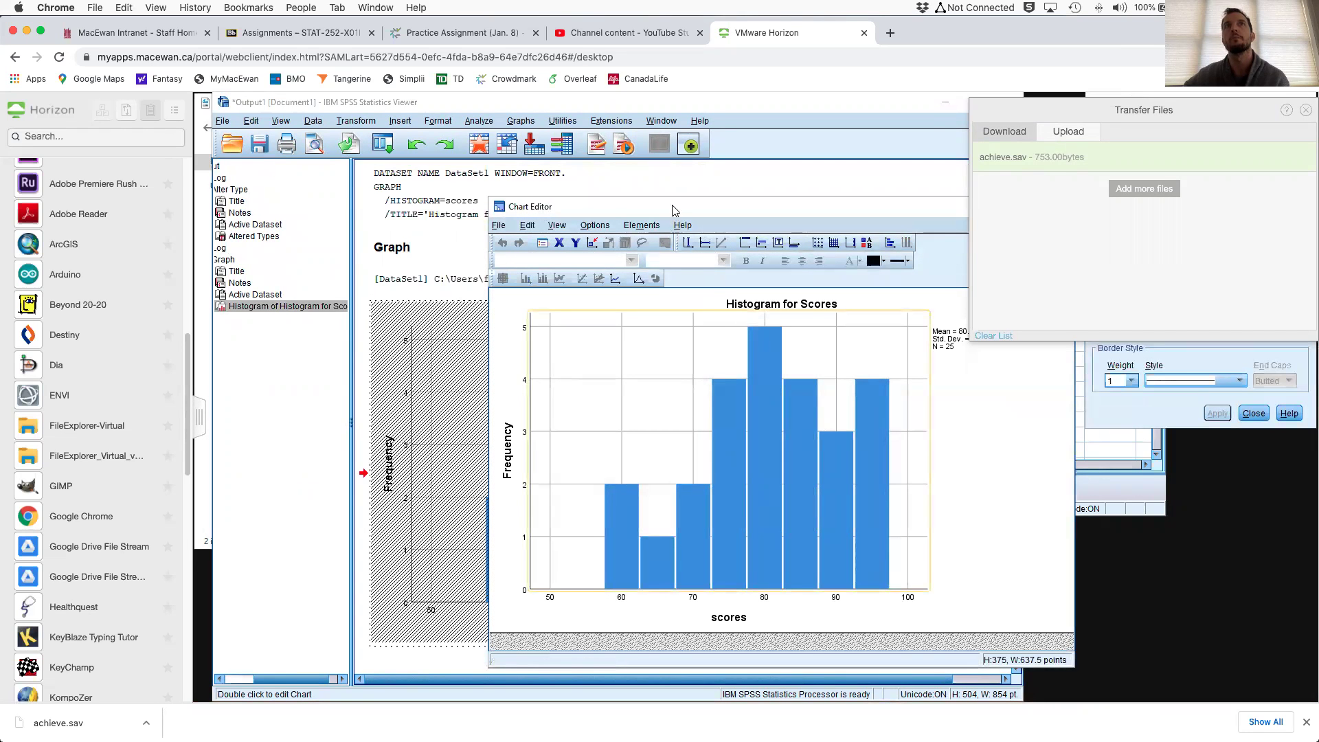
{"action": "left_click_drag", "start_coordinate": [588, 207], "coordinate": [423, 209]}
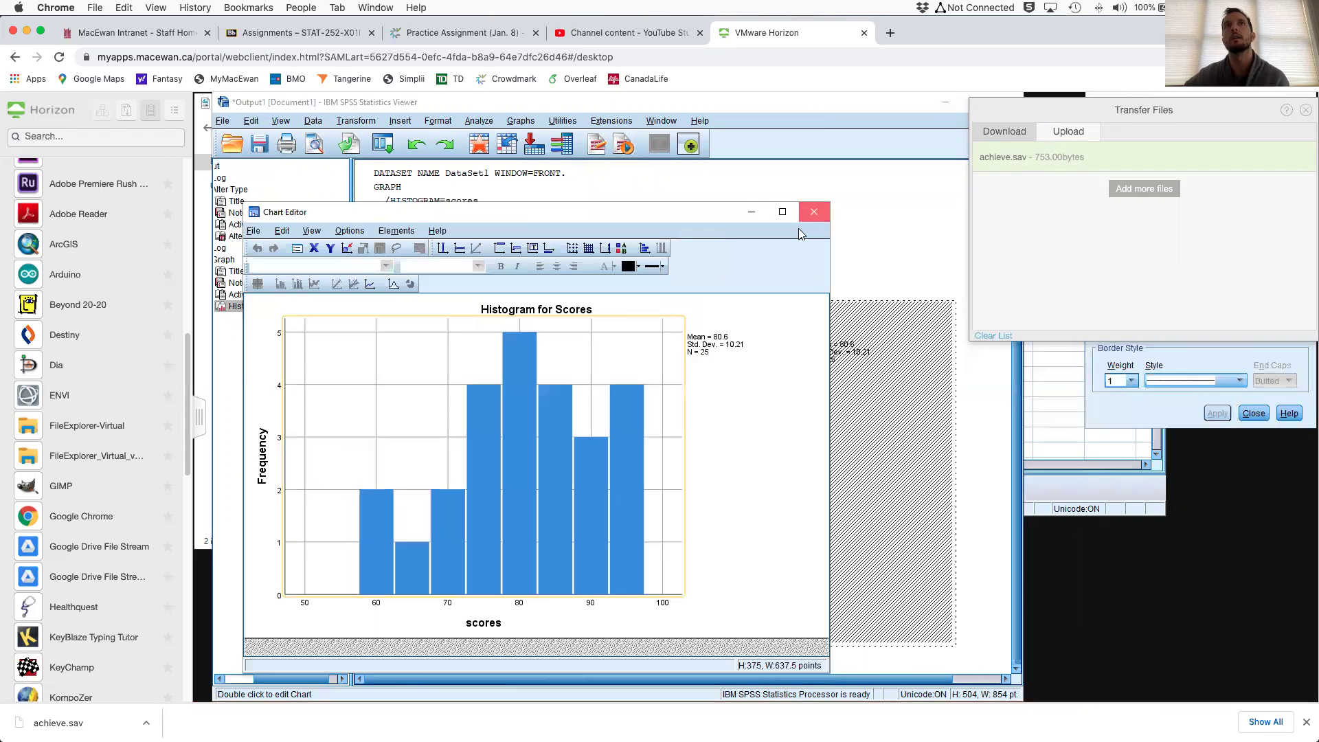
{"action": "left_click", "coordinate": [815, 208]}
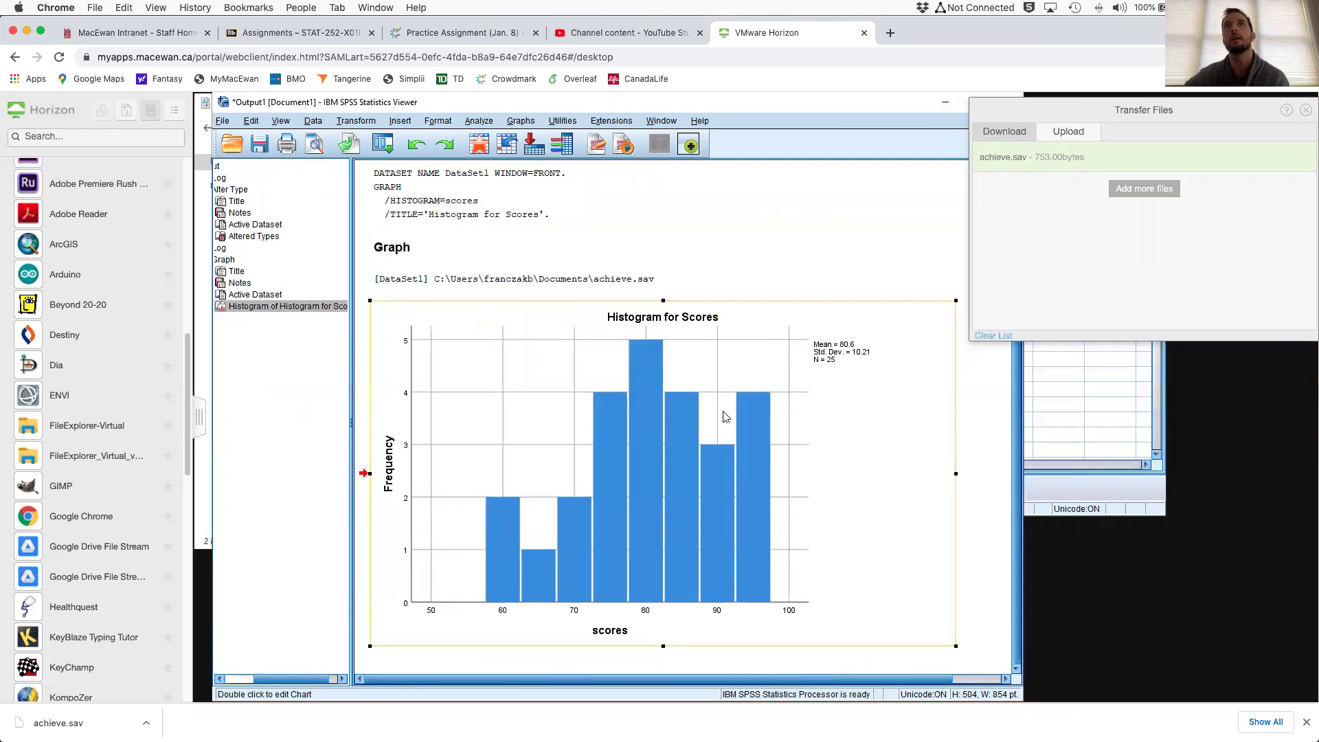
{"action": "double_click", "coordinate": [715, 334]}
{"action": "left_click_drag", "start_coordinate": [690, 215], "coordinate": [788, 213]}
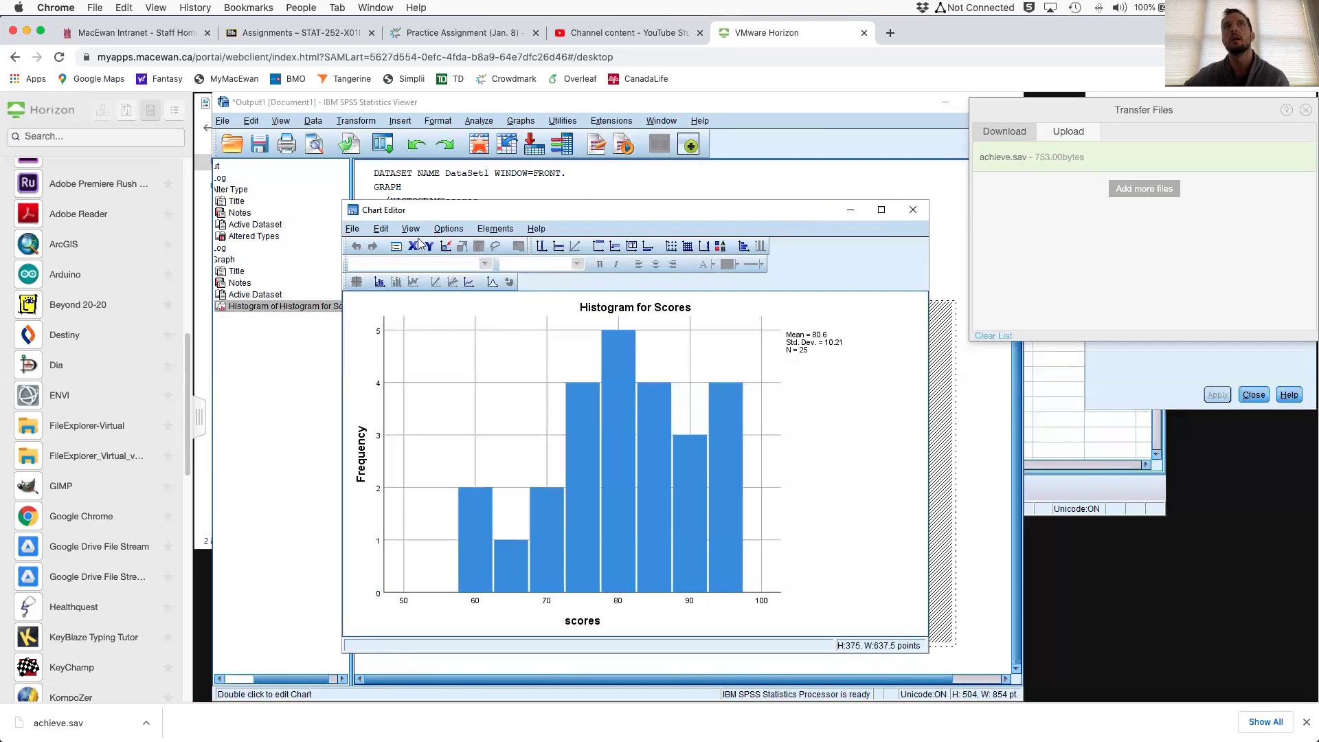
{"action": "left_click", "coordinate": [673, 308]}
{"action": "left_click_drag", "start_coordinate": [690, 308], "coordinate": [574, 309]}
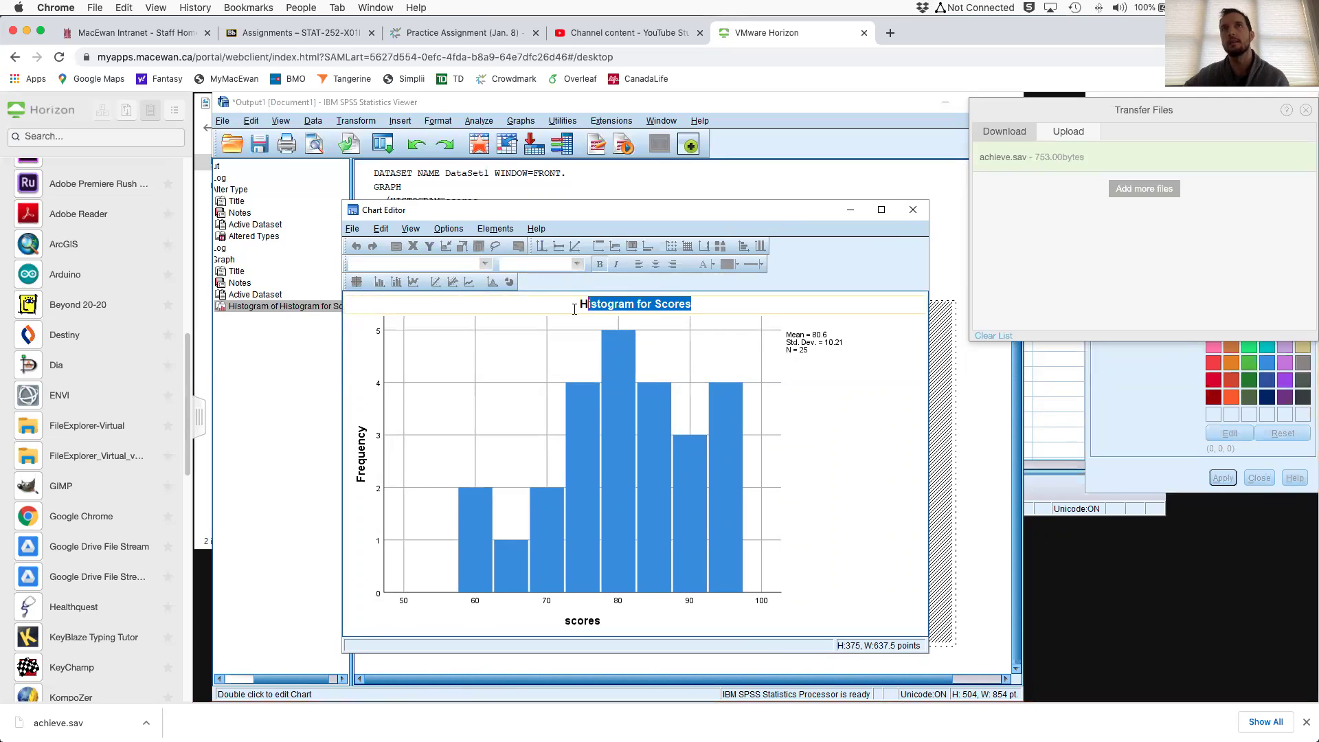
{"action": "left_click", "coordinate": [598, 621]}
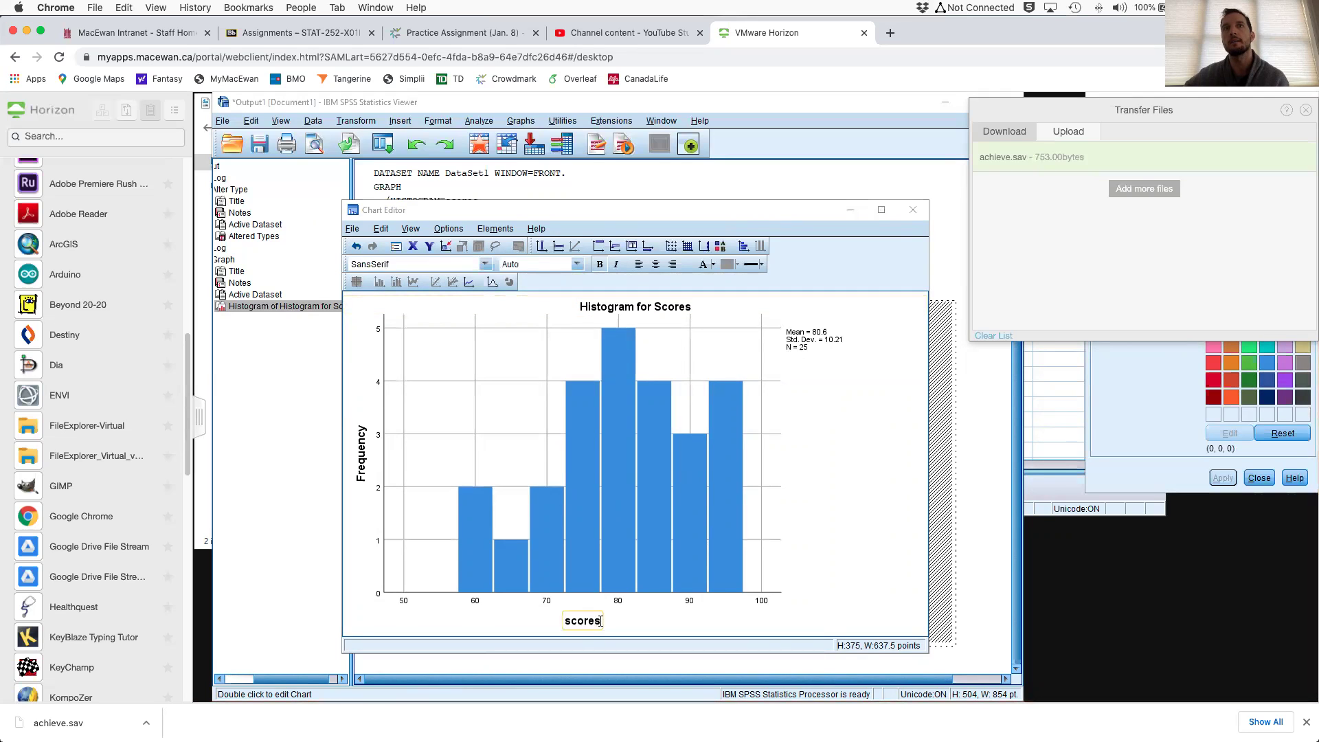
{"action": "left_click", "coordinate": [549, 618]}
Change the horizontal axis label from 'scores' to 'Scores'.
{"action": "left_click", "coordinate": [570, 620]}
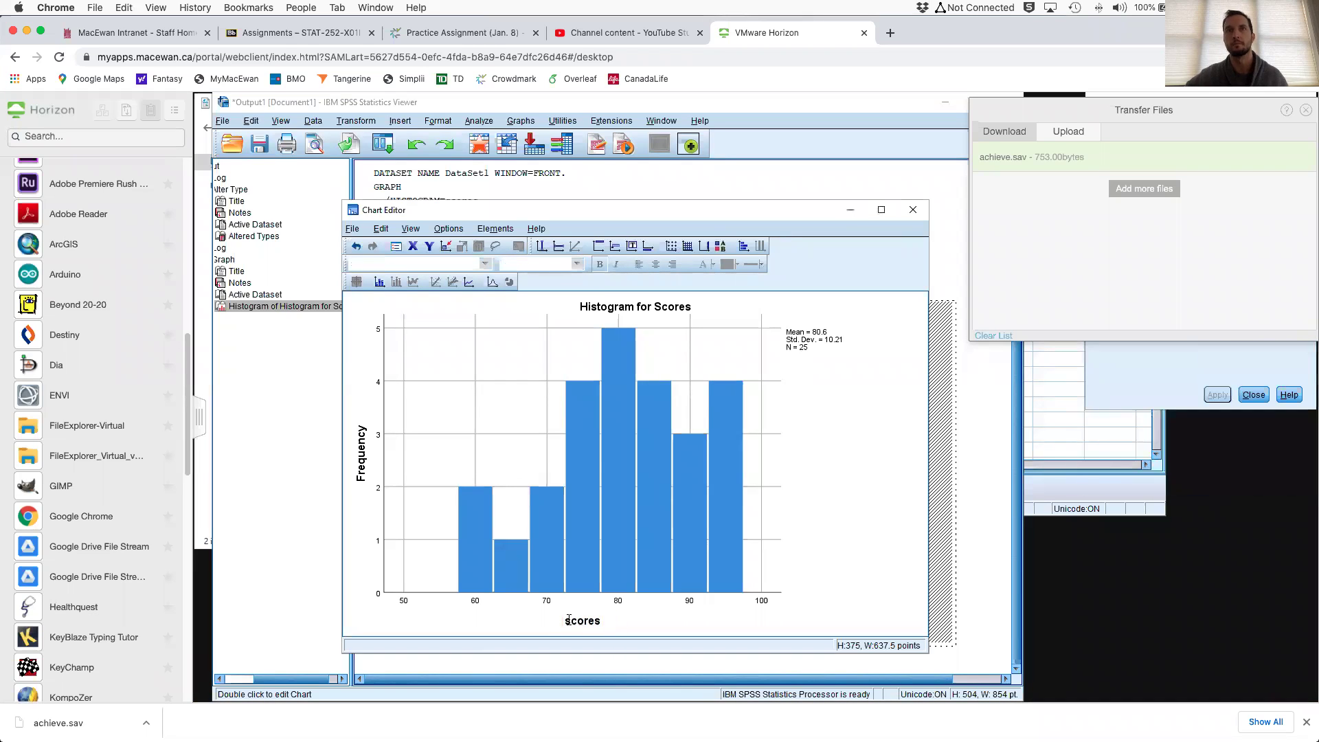
{"action": "left_click", "coordinate": [570, 621]}
{"action": "left_click", "coordinate": [602, 621]}
{"action": "left_click", "coordinate": [568, 620]}
{"action": "key", "text": "BackSpace"}
{"action": "type", "text": "S"}
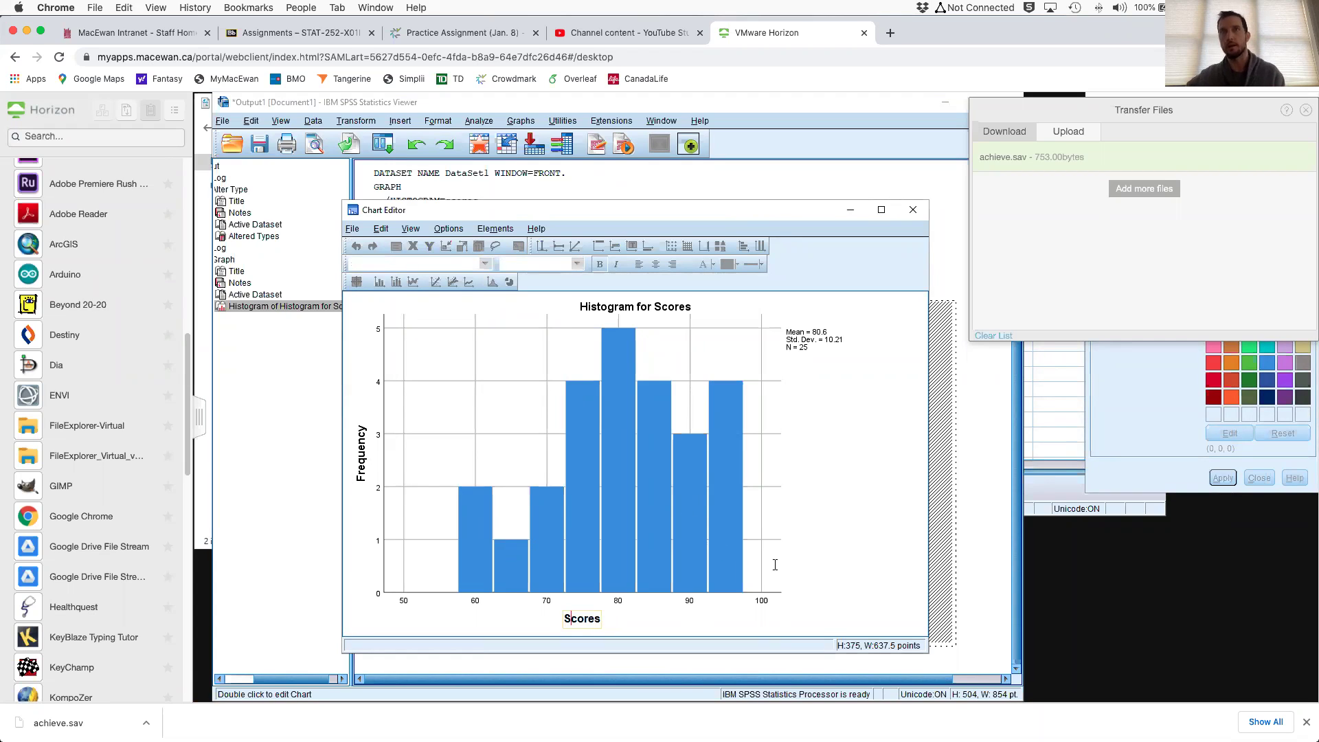
{"action": "left_click", "coordinate": [799, 543]}
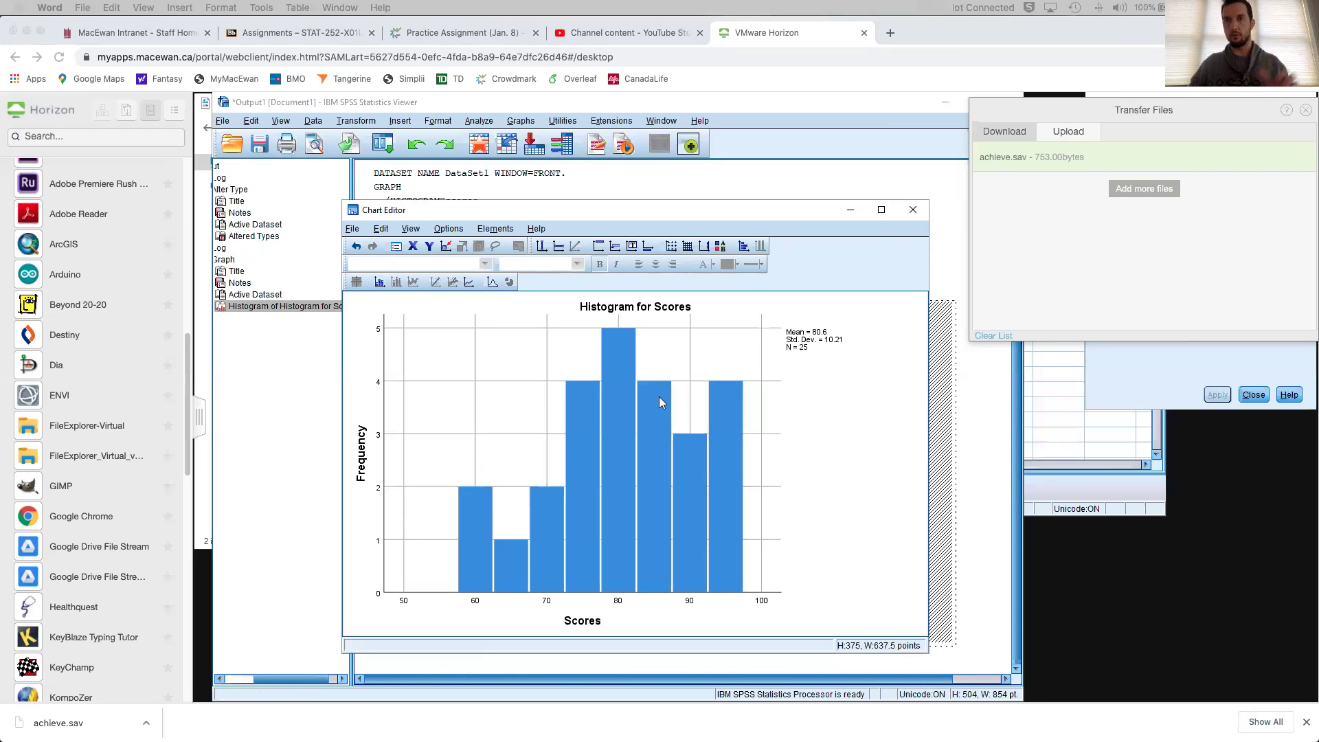
{"action": "key", "text": "super+n"}
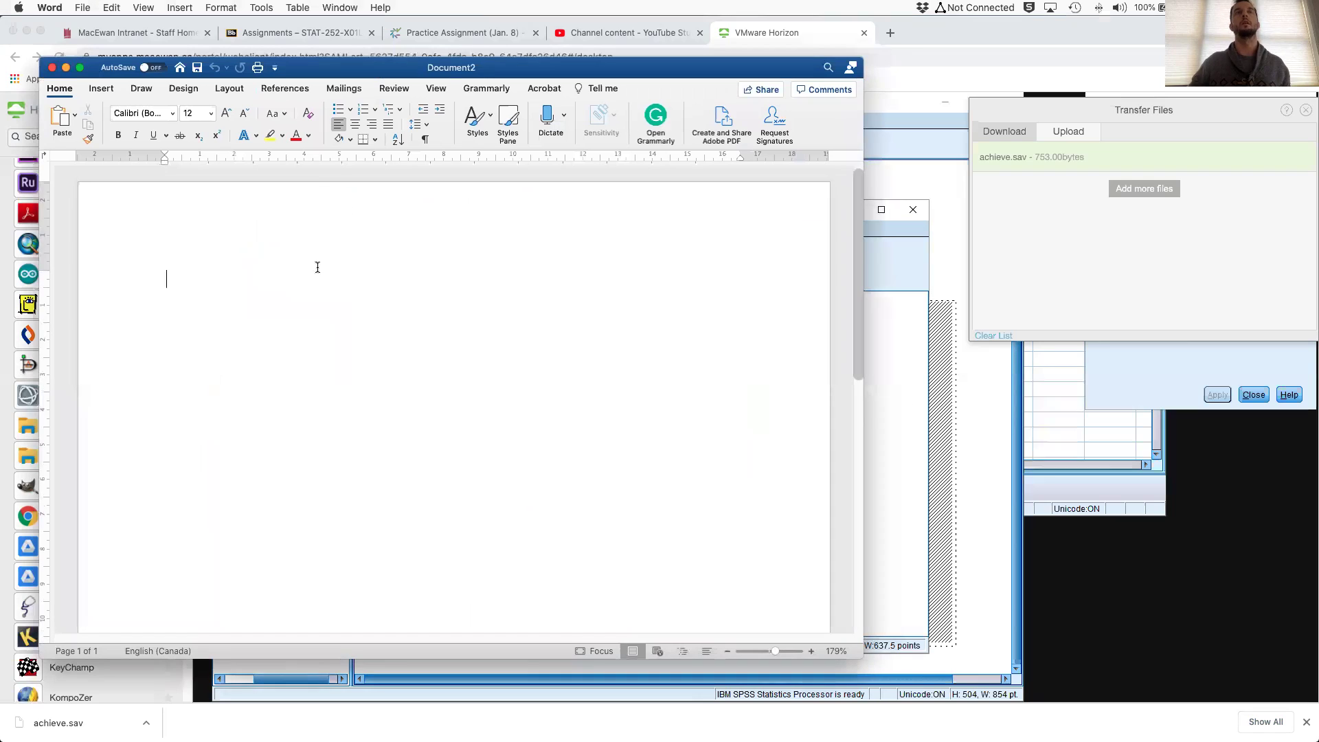
Type the bold heading 'Practice Assignment 1 (Stat 252 – X12L)' followed by 'Question 1.'.
{"action": "left_click", "coordinate": [118, 135]}
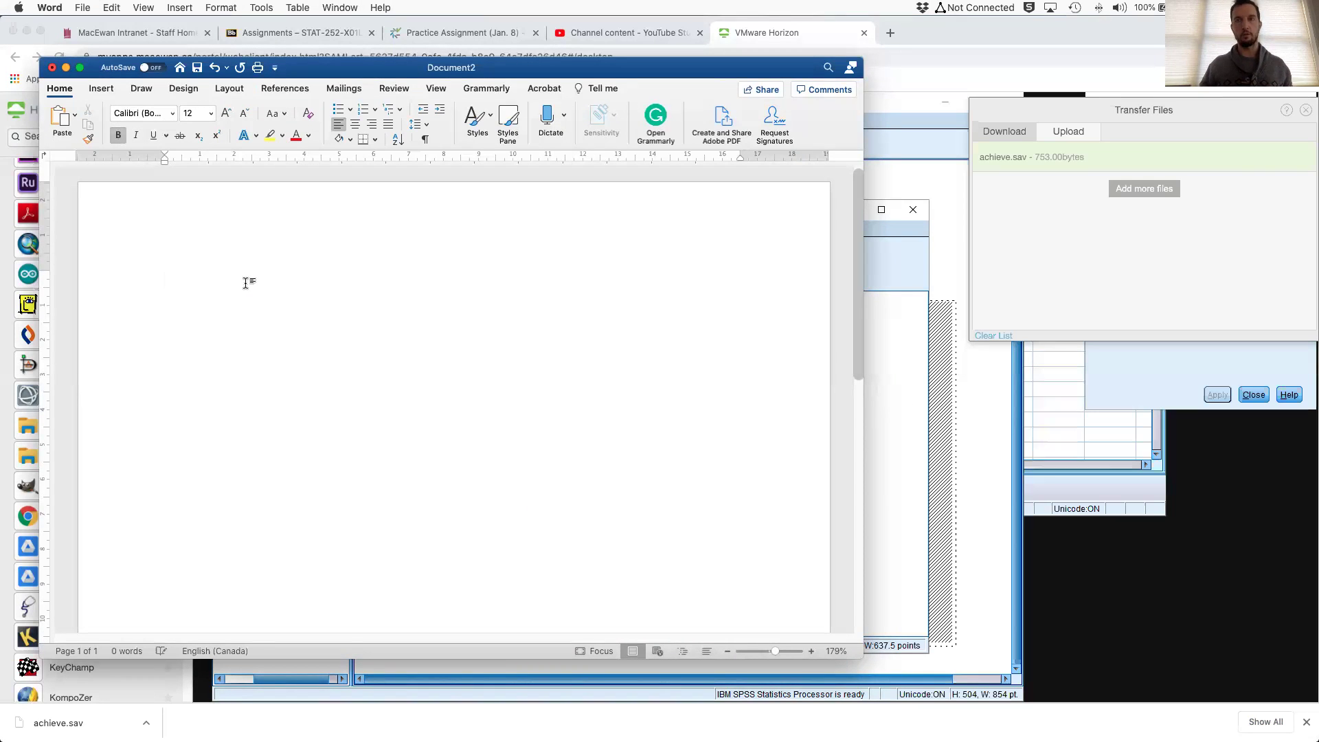
{"action": "type", "text": "Practife"}
{"action": "key", "text": "BackSpace"}
{"action": "key", "text": "BackSpace"}
{"action": "key", "text": "BackSpace"}
{"action": "type", "text": "ce Assin"}
{"action": "key", "text": "BackSpace"}
{"action": "type", "text": "gnment 1 (Stat "}
{"action": "type", "text": "2562"}
{"action": "key", "text": "BackSpace"}
{"action": "key", "text": "BackSpace"}
{"action": "type", "text": "2 - X12L)"}
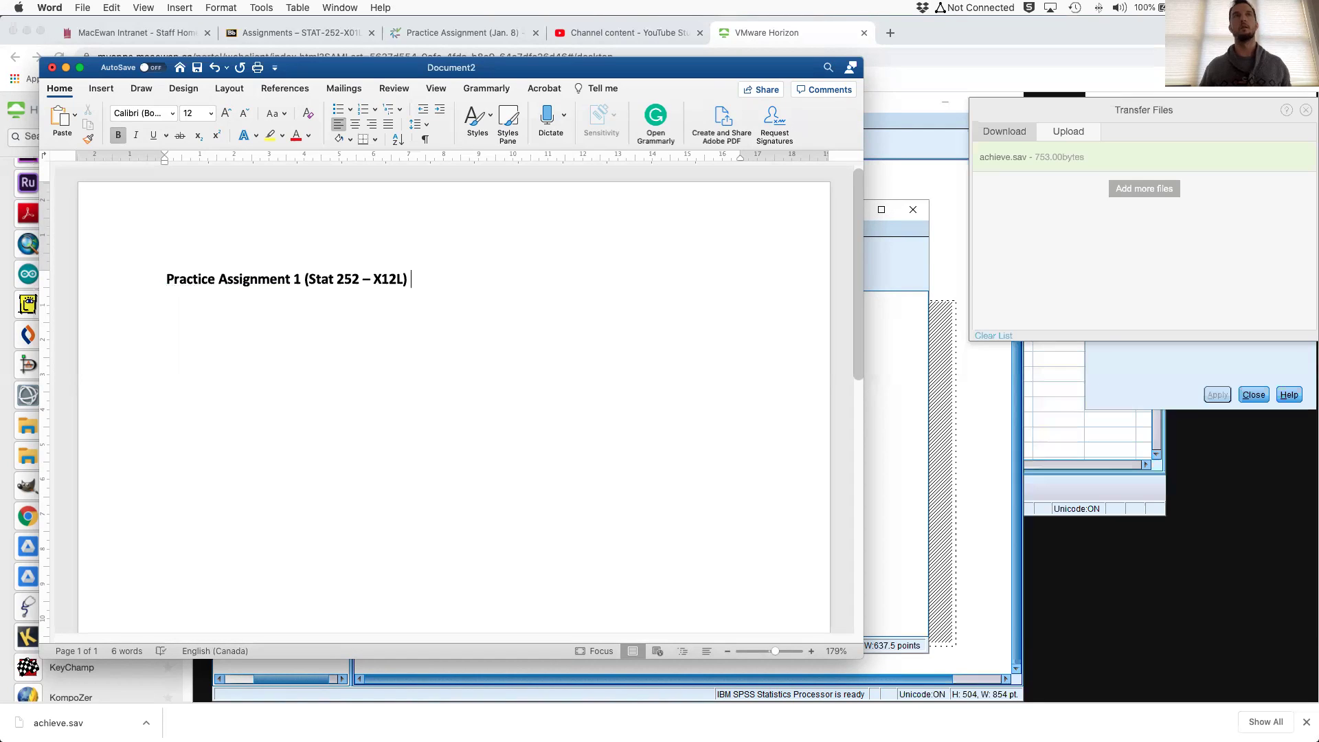
{"action": "type", "text": "Question 1."}
{"action": "key", "text": "Return"}
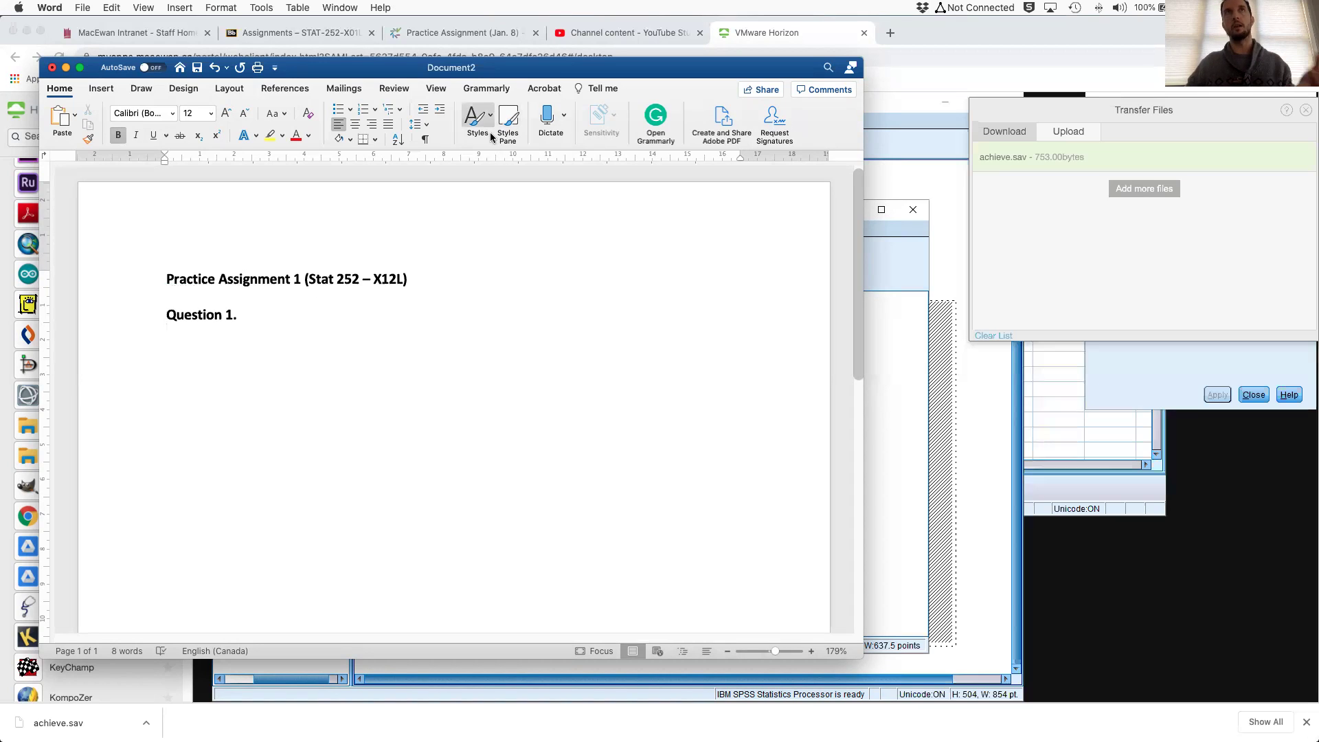
Return to the SPSS session and close the Chart Editor.
{"action": "left_click_drag", "start_coordinate": [510, 73], "coordinate": [497, 73]}
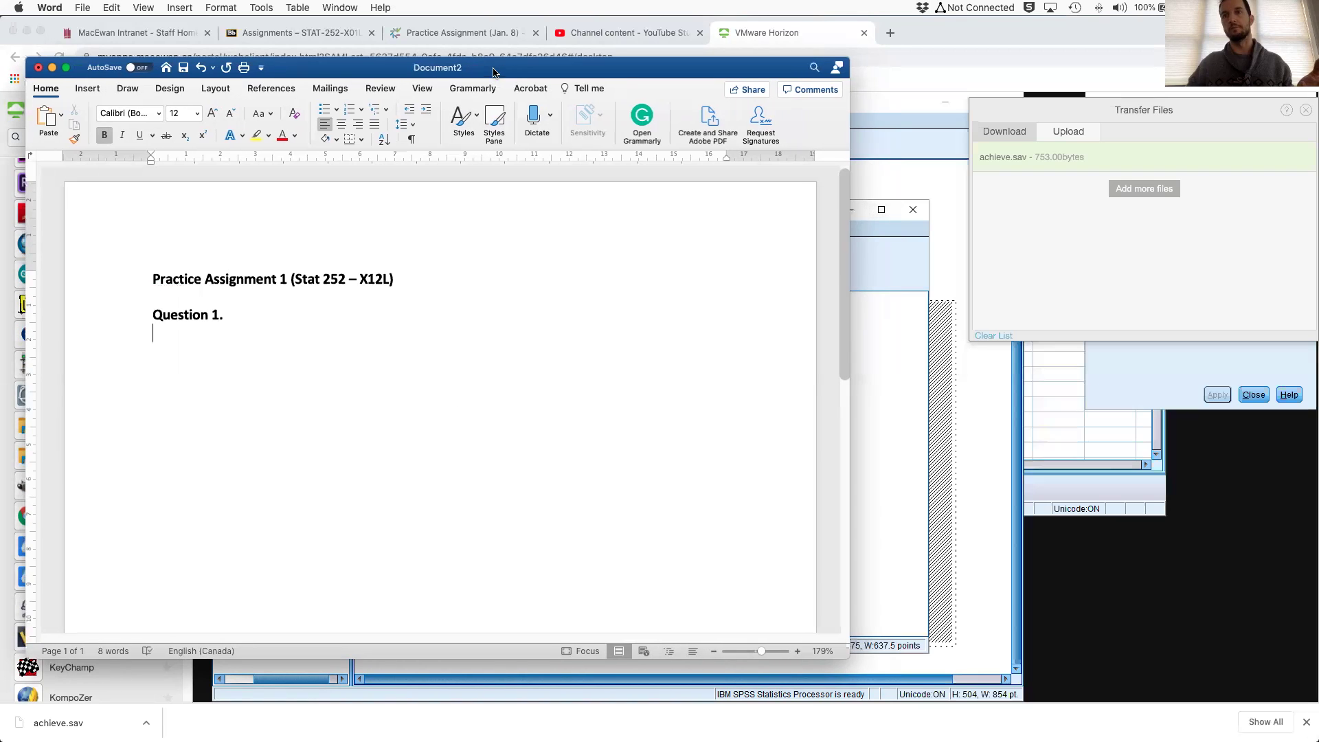
{"action": "left_click", "coordinate": [893, 155]}
{"action": "left_click", "coordinate": [913, 210]}
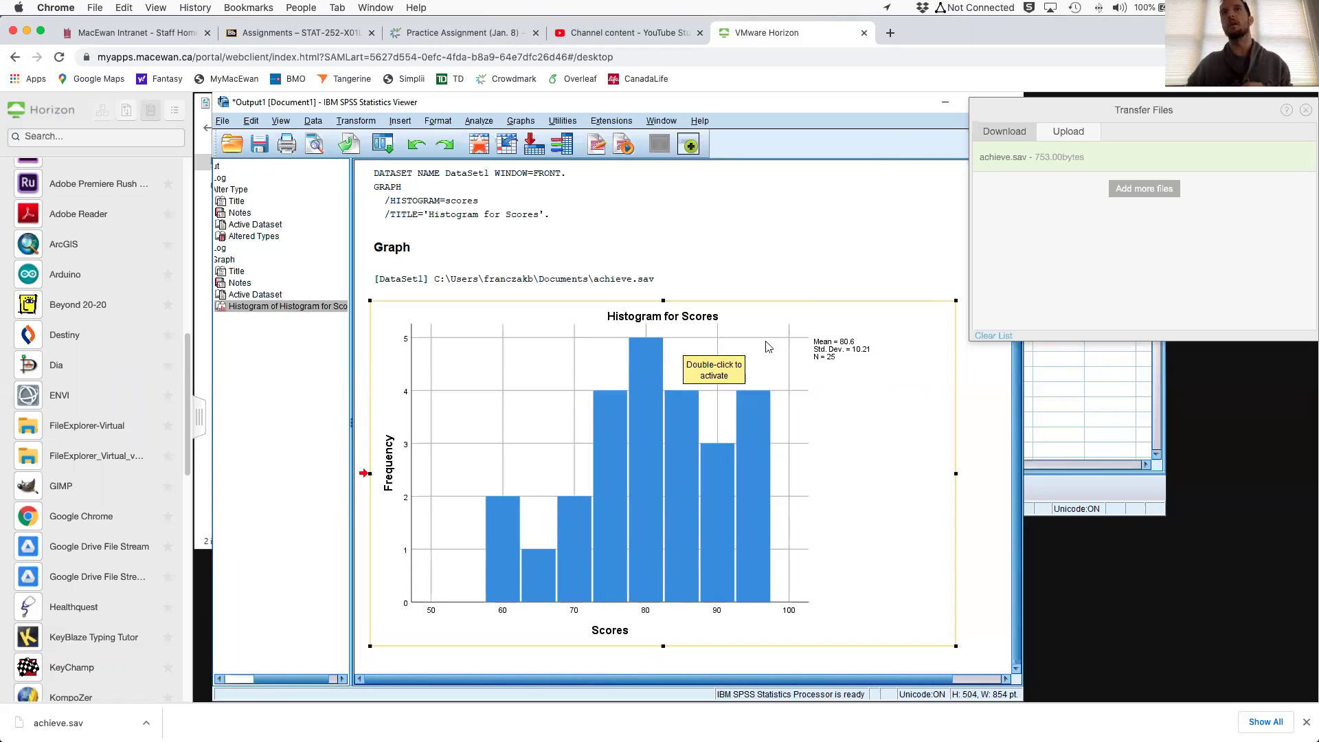
Leave the Chart Editor and open the Export dialog for the 'Histogram for Scores' chart.
{"action": "right_click", "coordinate": [841, 390]}
{"action": "key", "text": "Escape"}
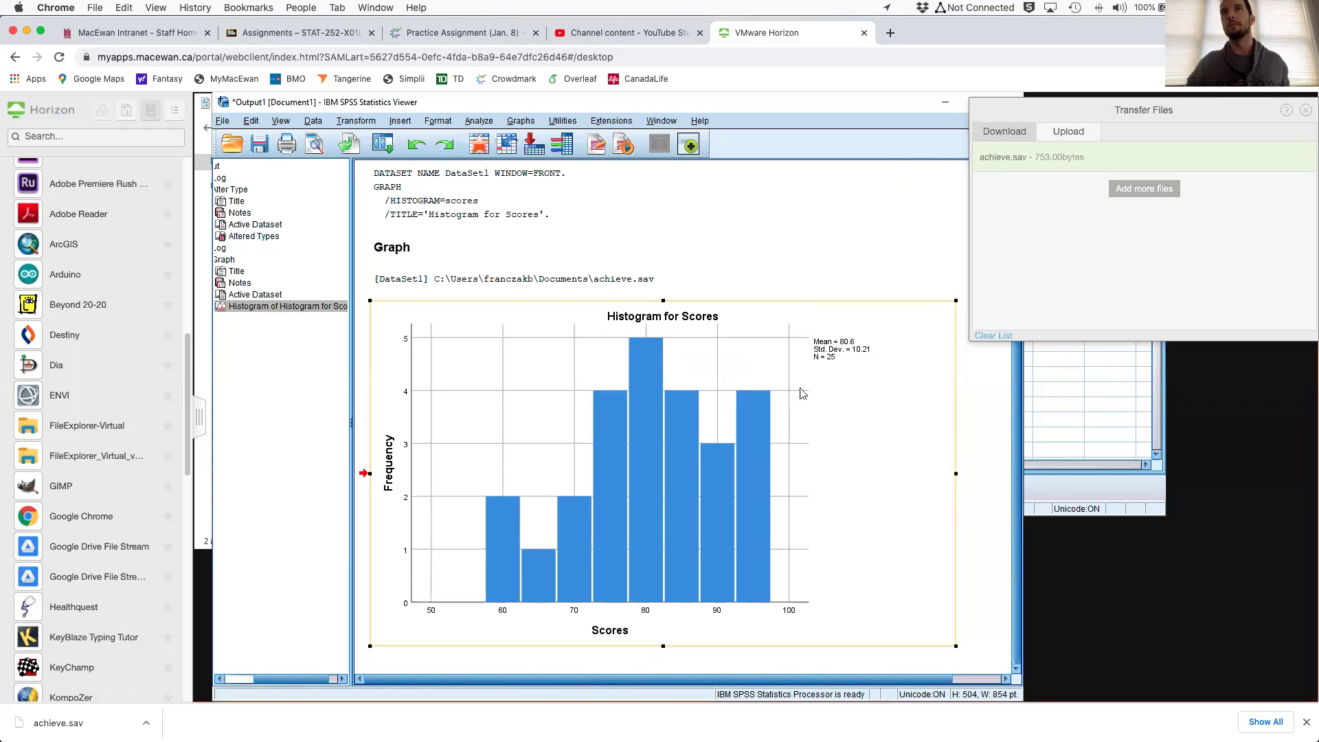
{"action": "right_click", "coordinate": [789, 446]}
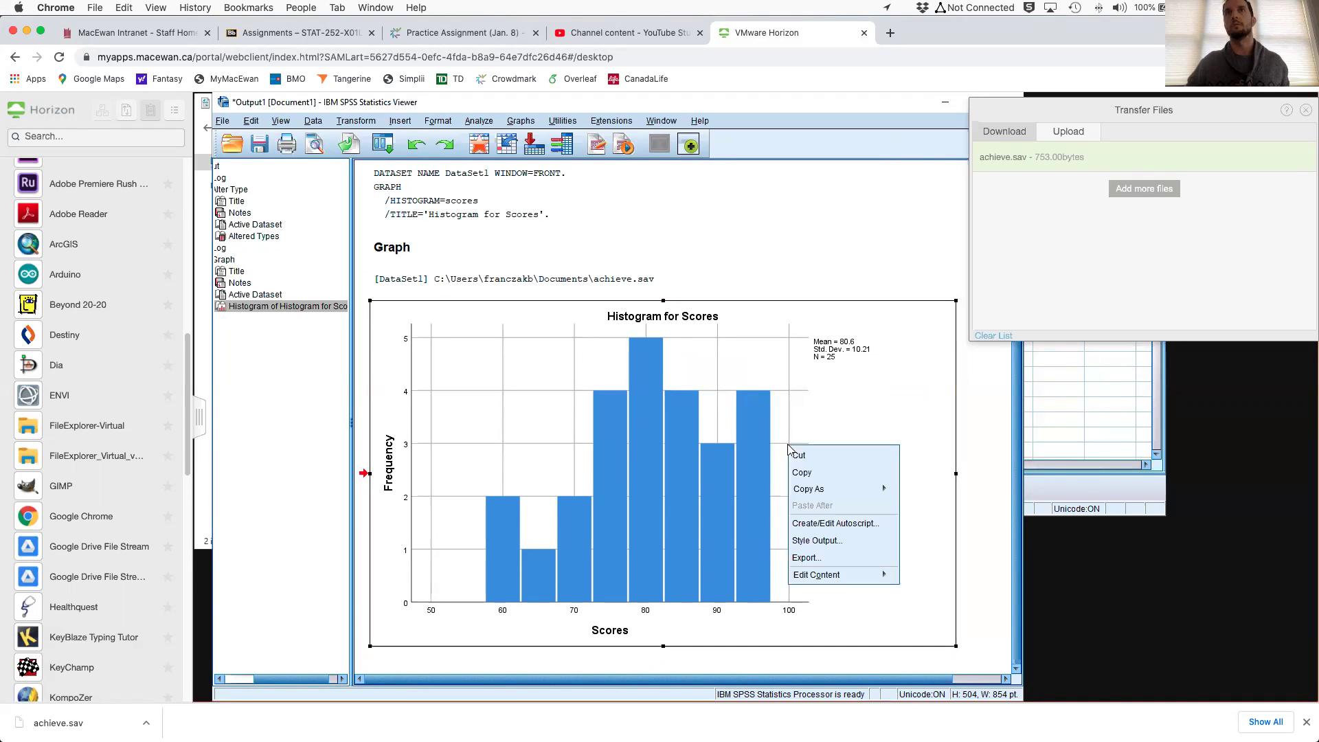
{"action": "left_click", "coordinate": [805, 558]}
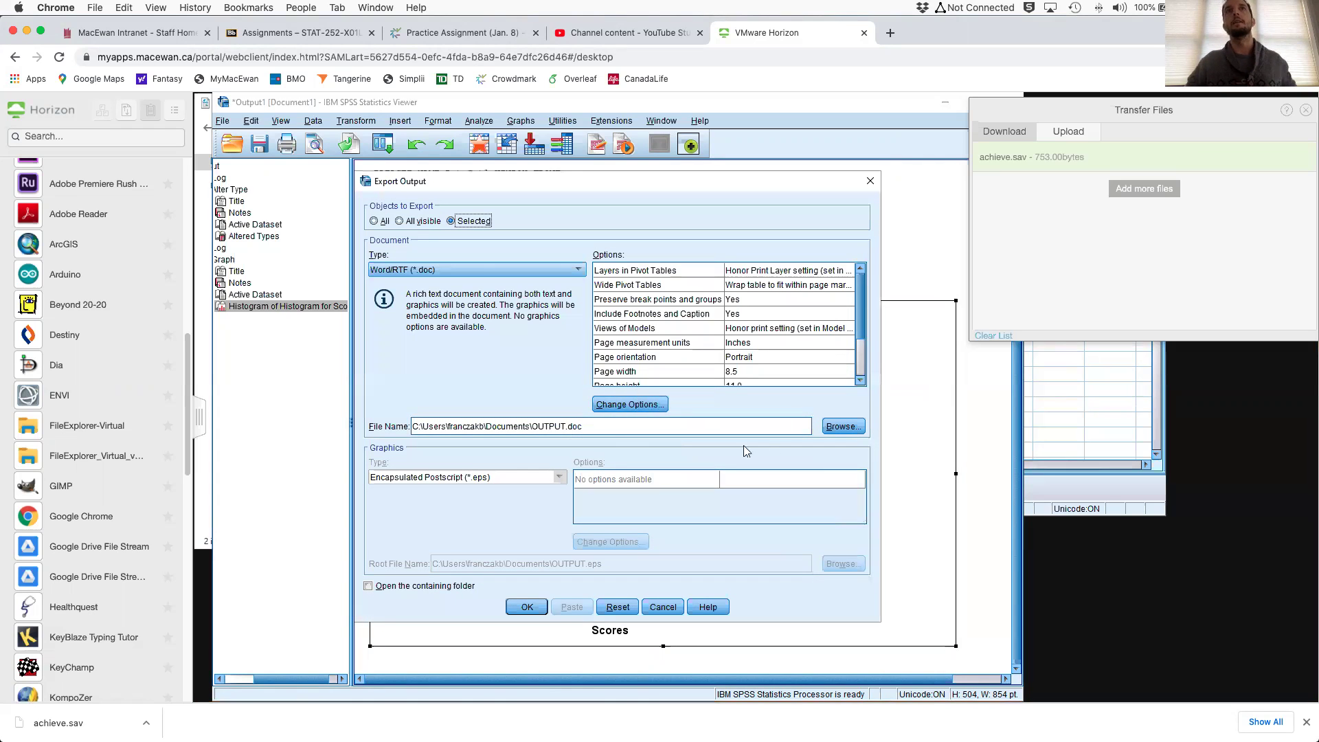
Export the histogram in Word/RTF (*.doc) format with the file name Histogram_Q1.
{"action": "left_click", "coordinate": [474, 270]}
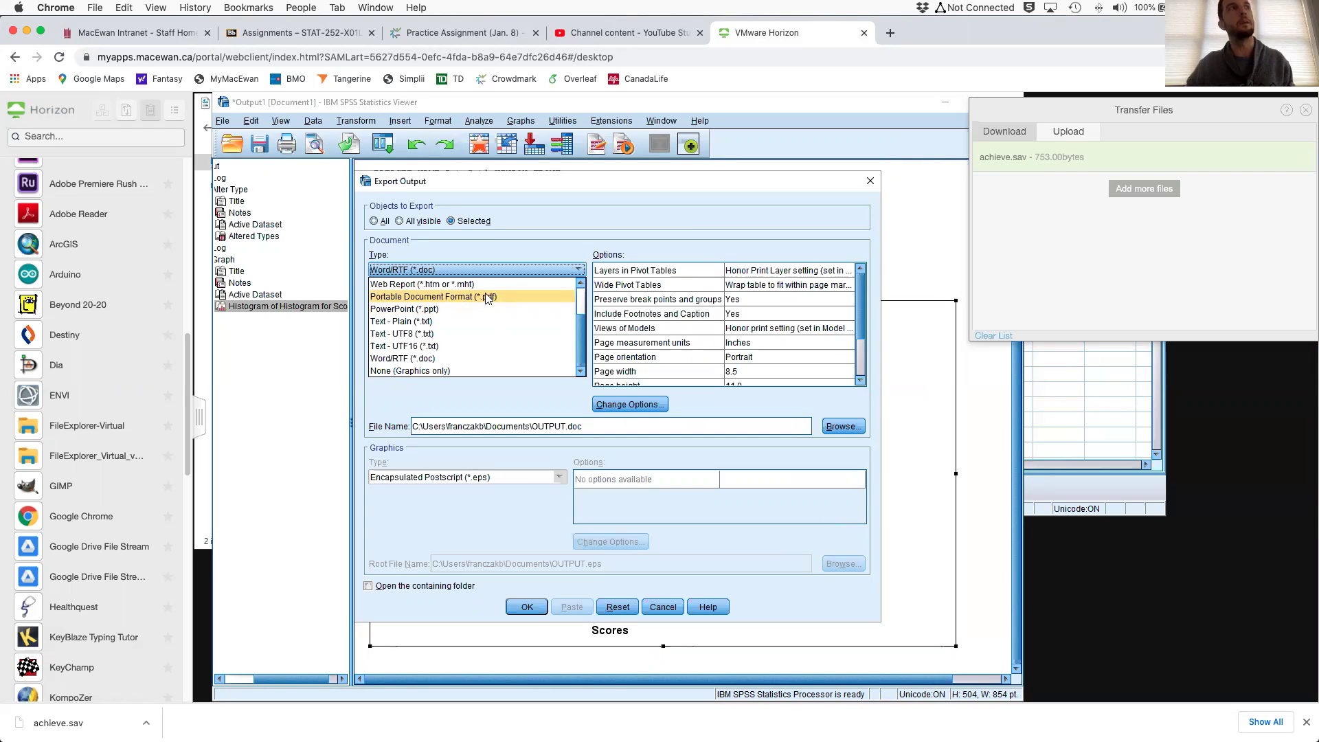
{"action": "left_click", "coordinate": [471, 296]}
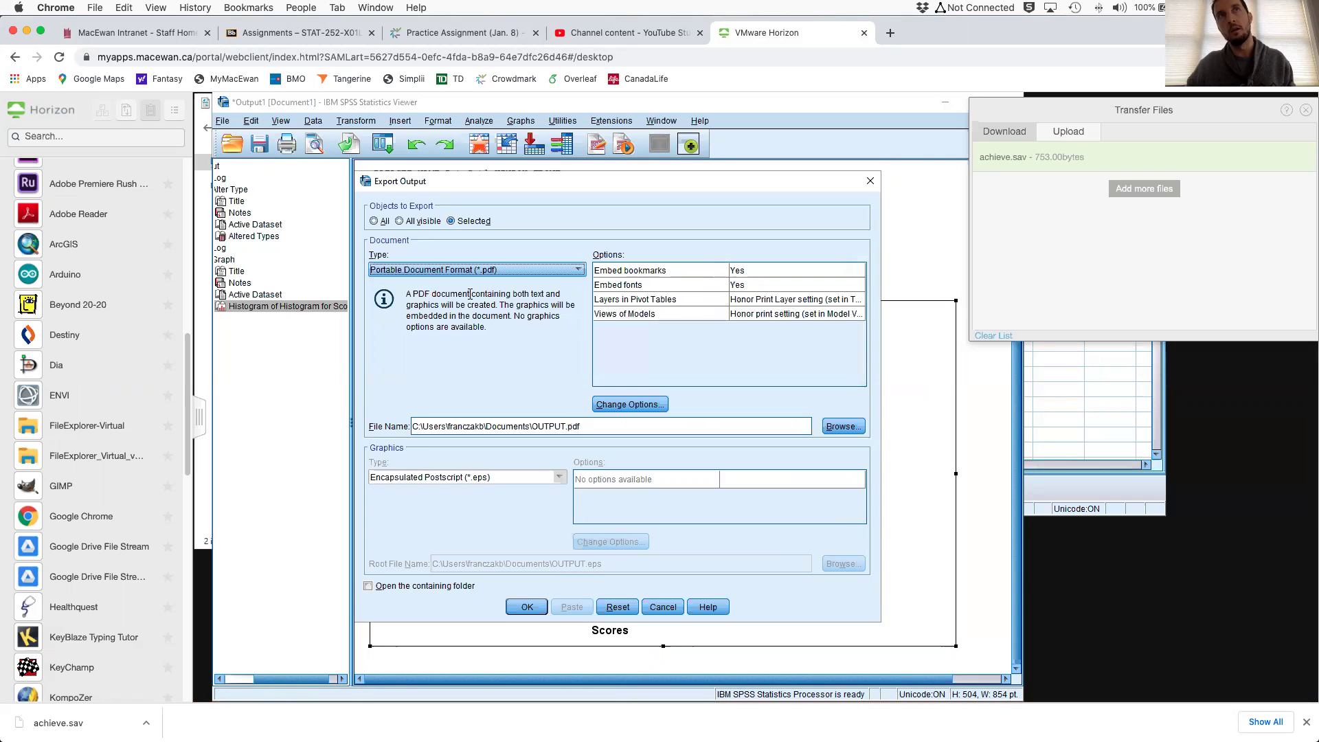
{"action": "left_click", "coordinate": [470, 272]}
{"action": "left_click", "coordinate": [445, 358]}
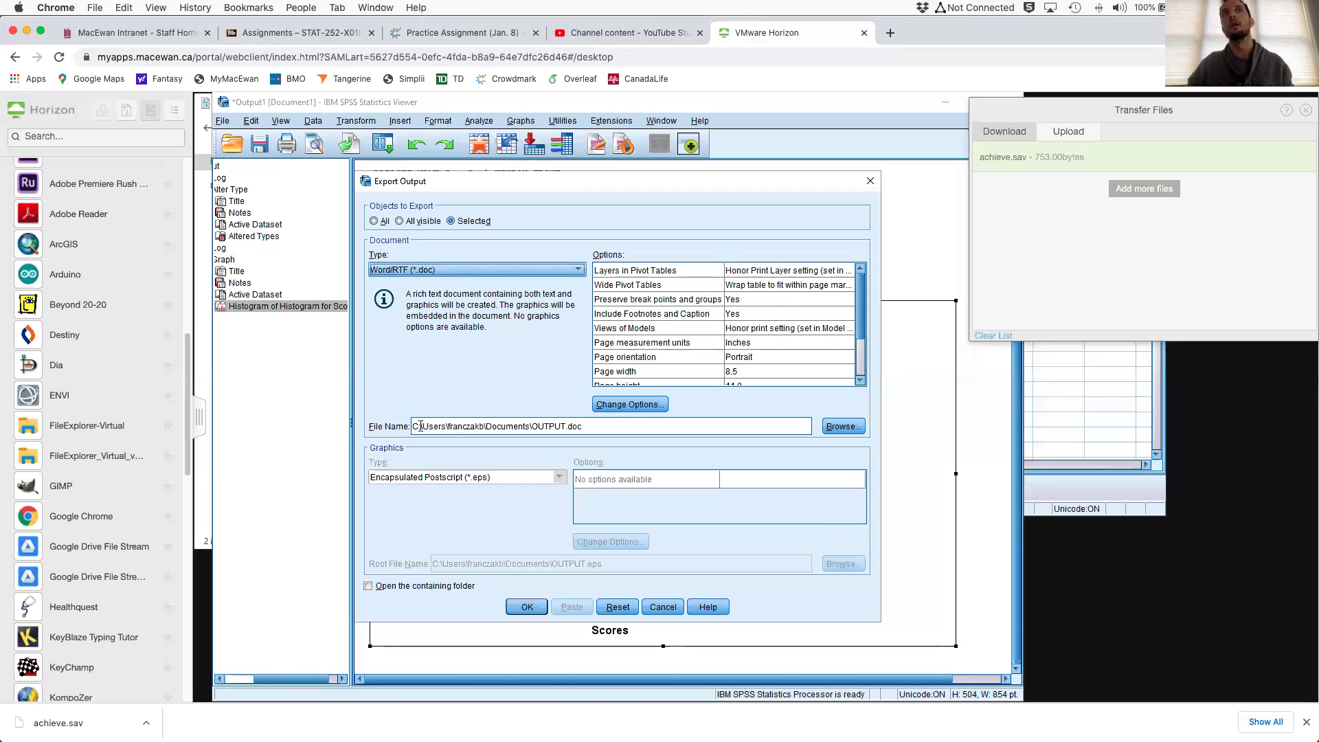
{"action": "left_click_drag", "start_coordinate": [563, 426], "coordinate": [412, 426]}
{"action": "left_click", "coordinate": [550, 426]}
{"action": "left_click_drag", "start_coordinate": [531, 426], "coordinate": [566, 426]}
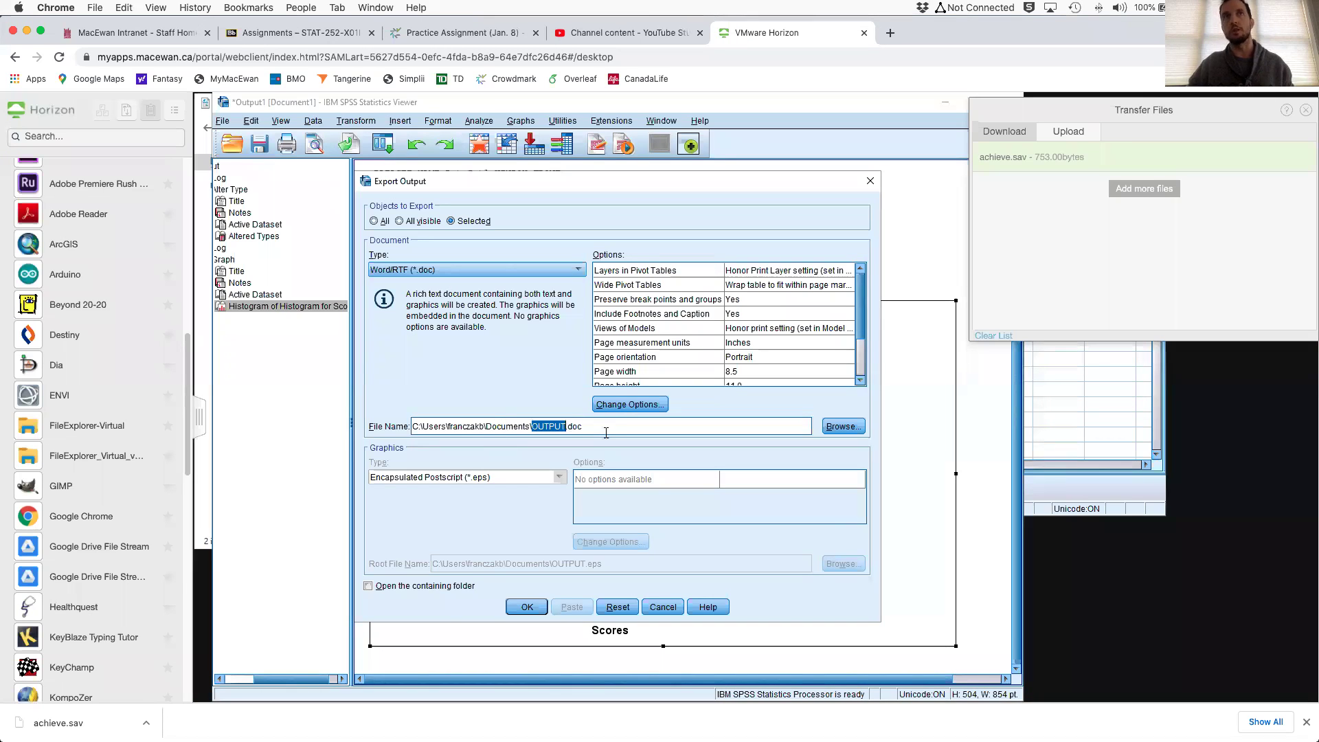
{"action": "type", "text": "Histogram_Q1"}
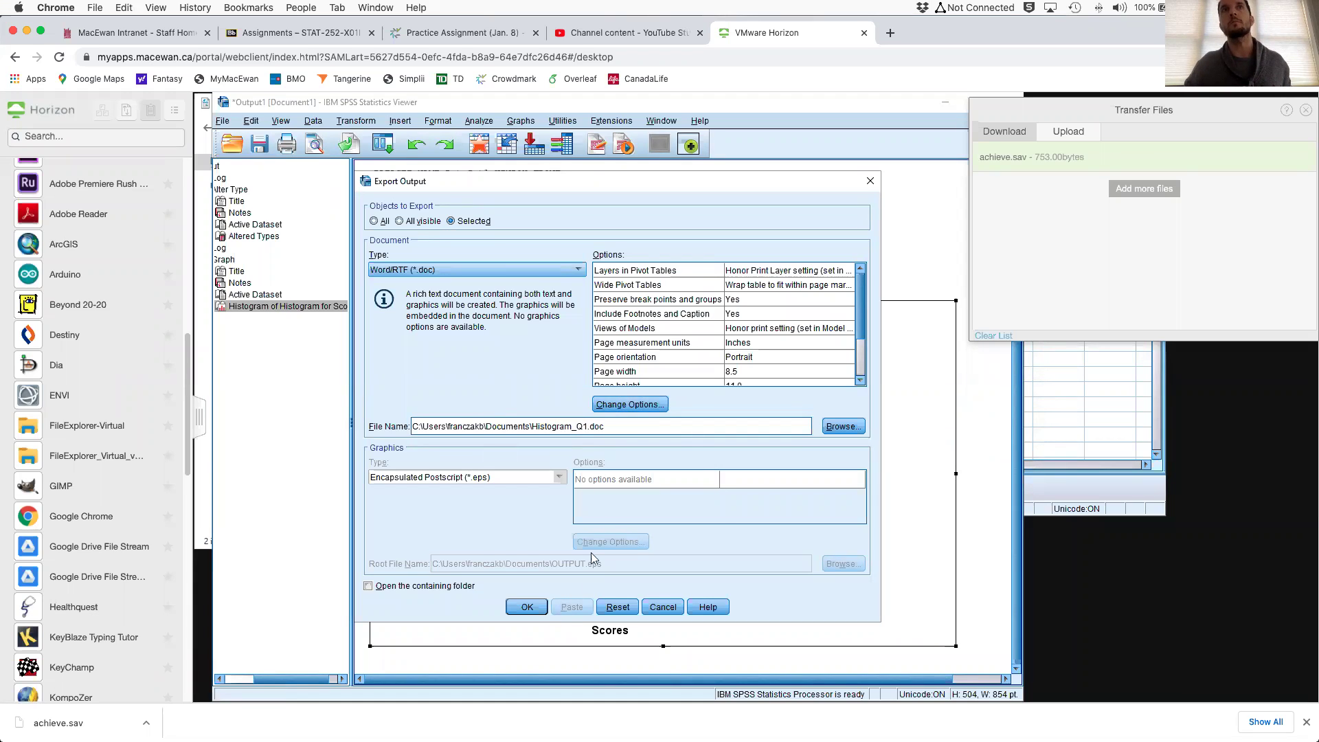
{"action": "left_click", "coordinate": [527, 607]}
{"action": "left_click", "coordinate": [203, 470]}
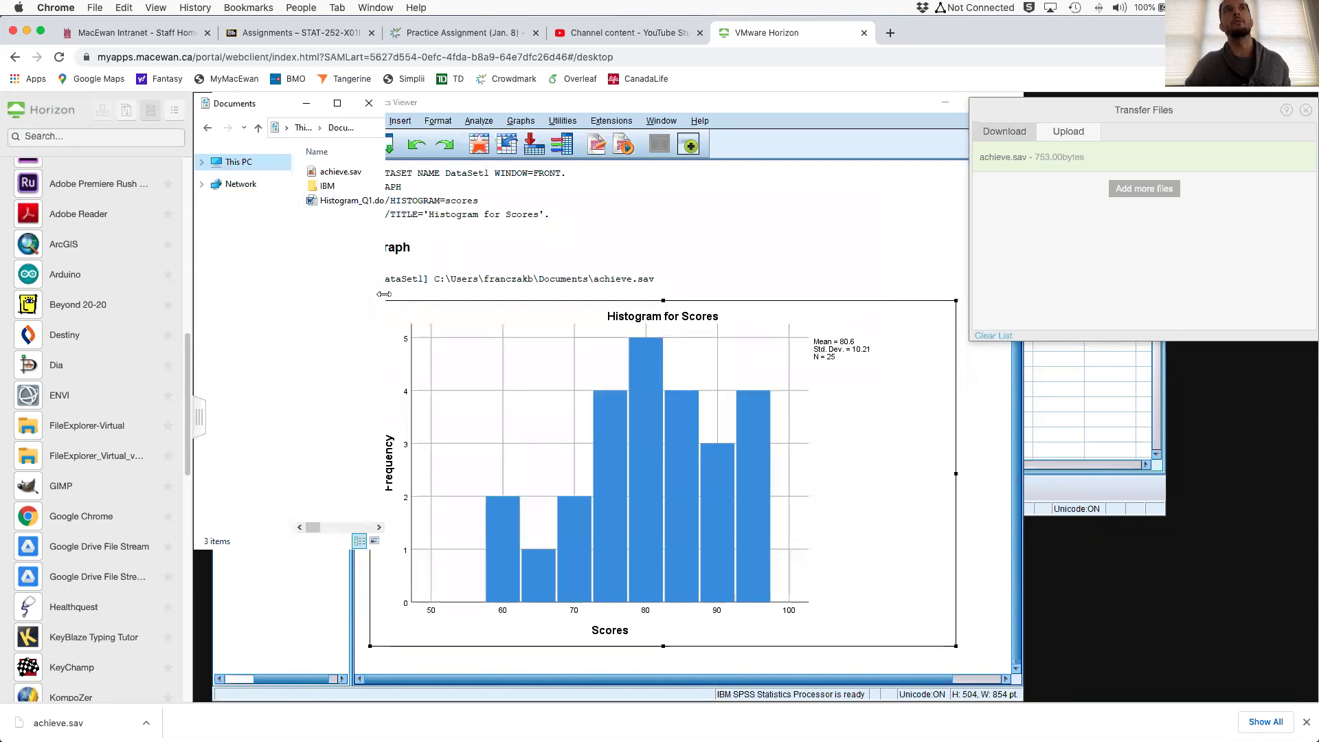
Download Histogram_Q1.doc from the remote Documents folder to the Mac's Downloads as Word 97-2004.
{"action": "left_click_drag", "start_coordinate": [385, 301], "coordinate": [499, 301]}
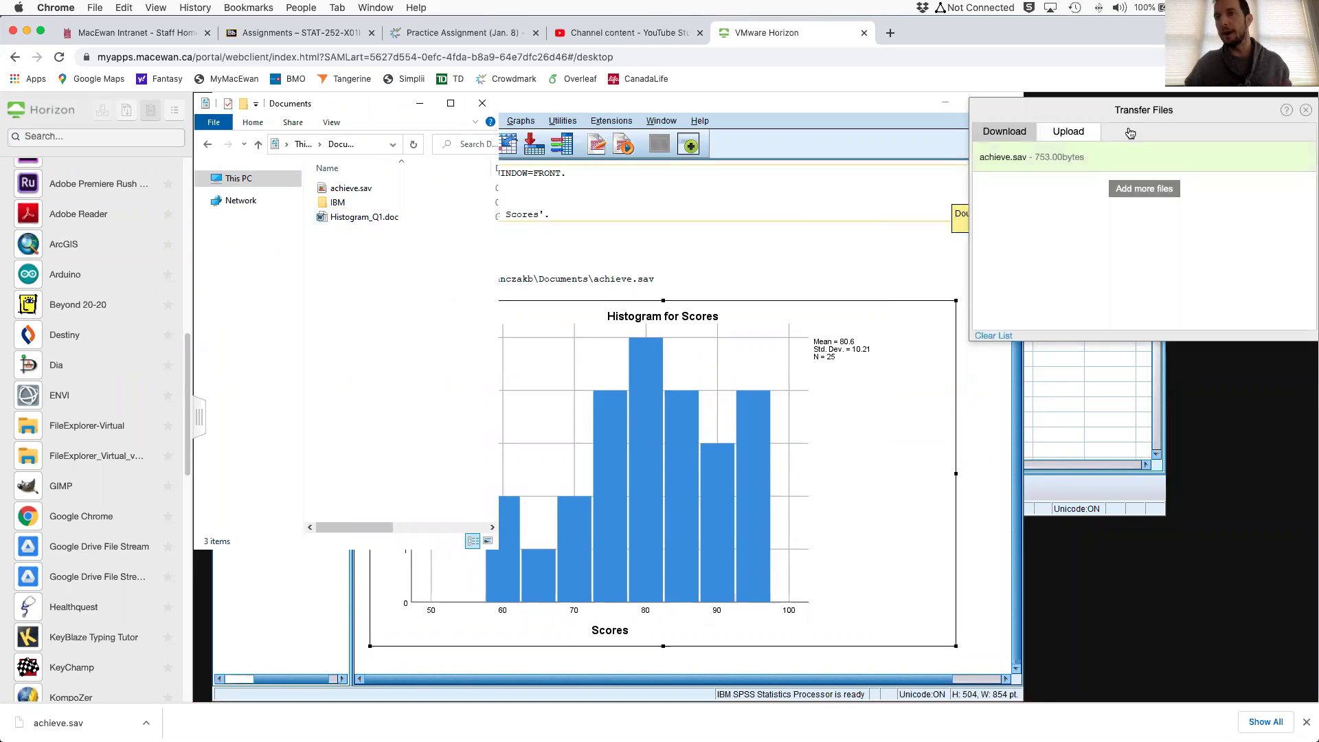
{"action": "left_click", "coordinate": [1009, 138]}
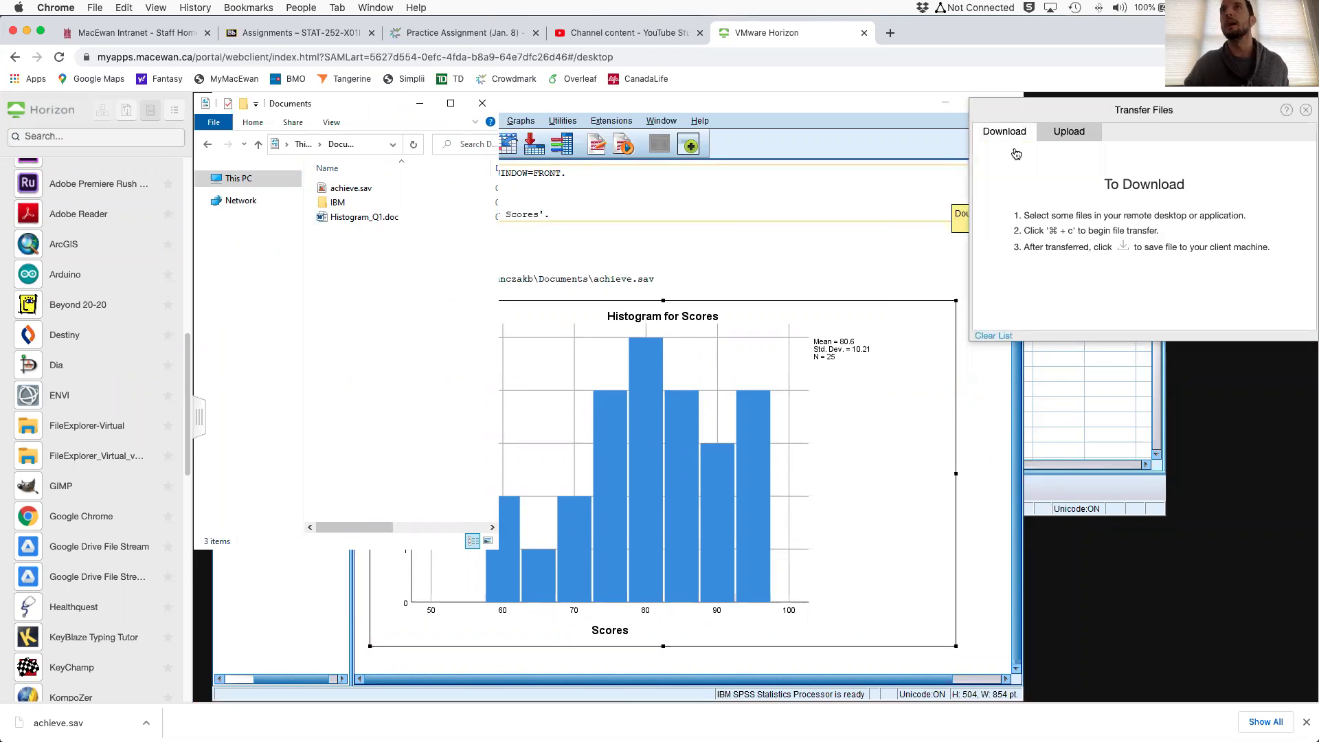
{"action": "left_click", "coordinate": [374, 218]}
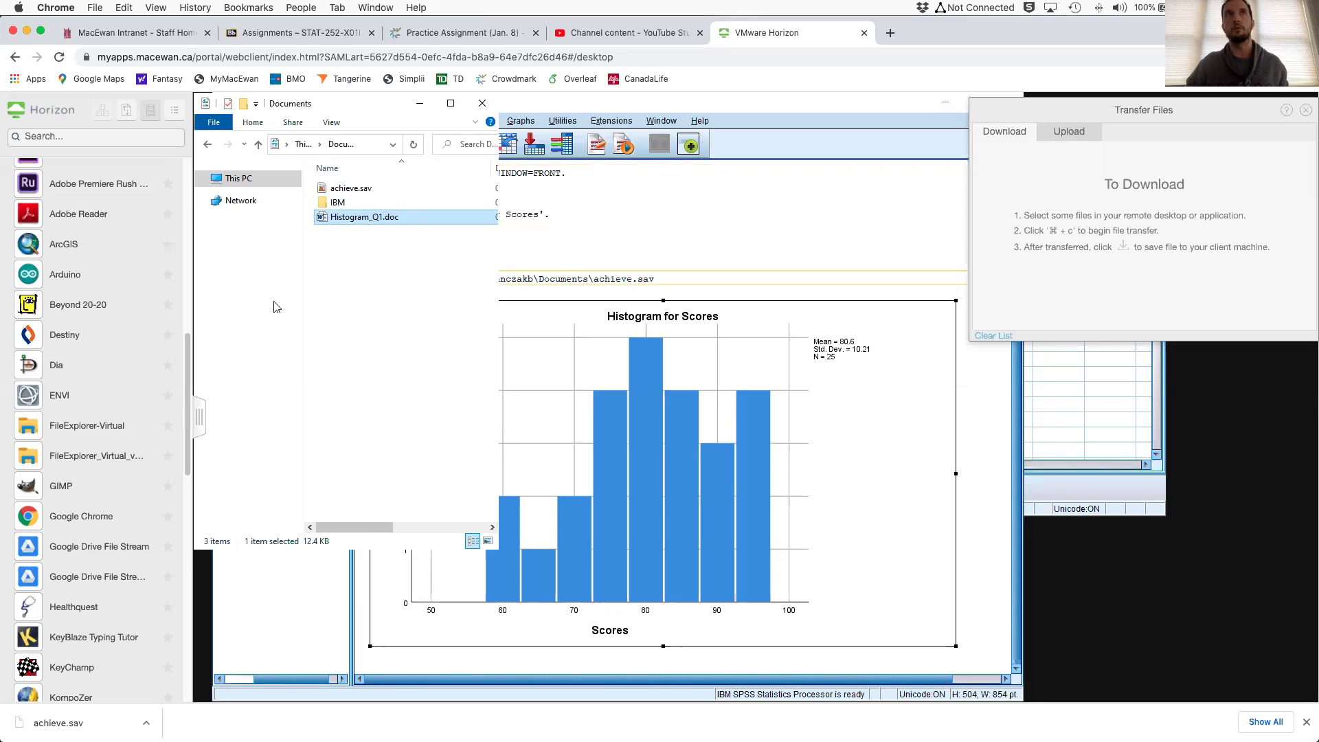
{"action": "left_click", "coordinate": [406, 220]}
{"action": "left_click", "coordinate": [431, 221]}
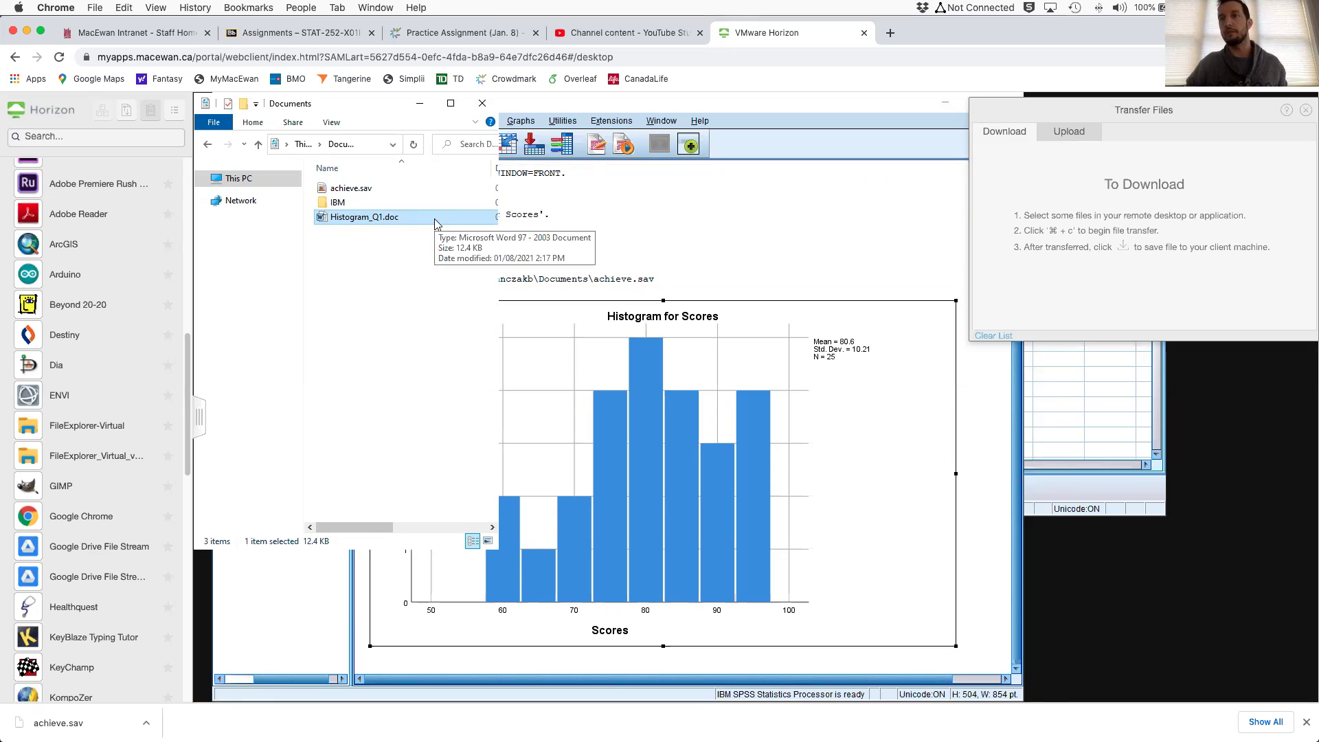
{"action": "key", "text": "super+c"}
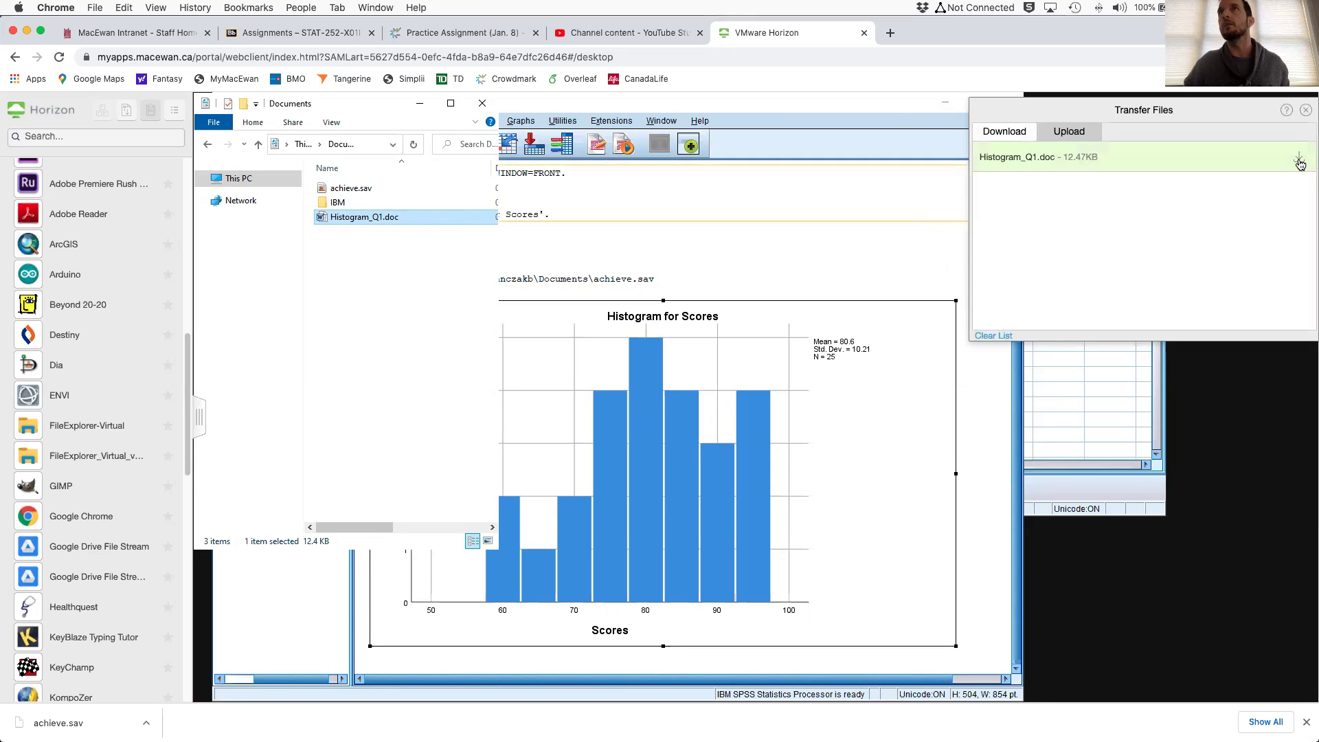
{"action": "left_click", "coordinate": [1300, 164]}
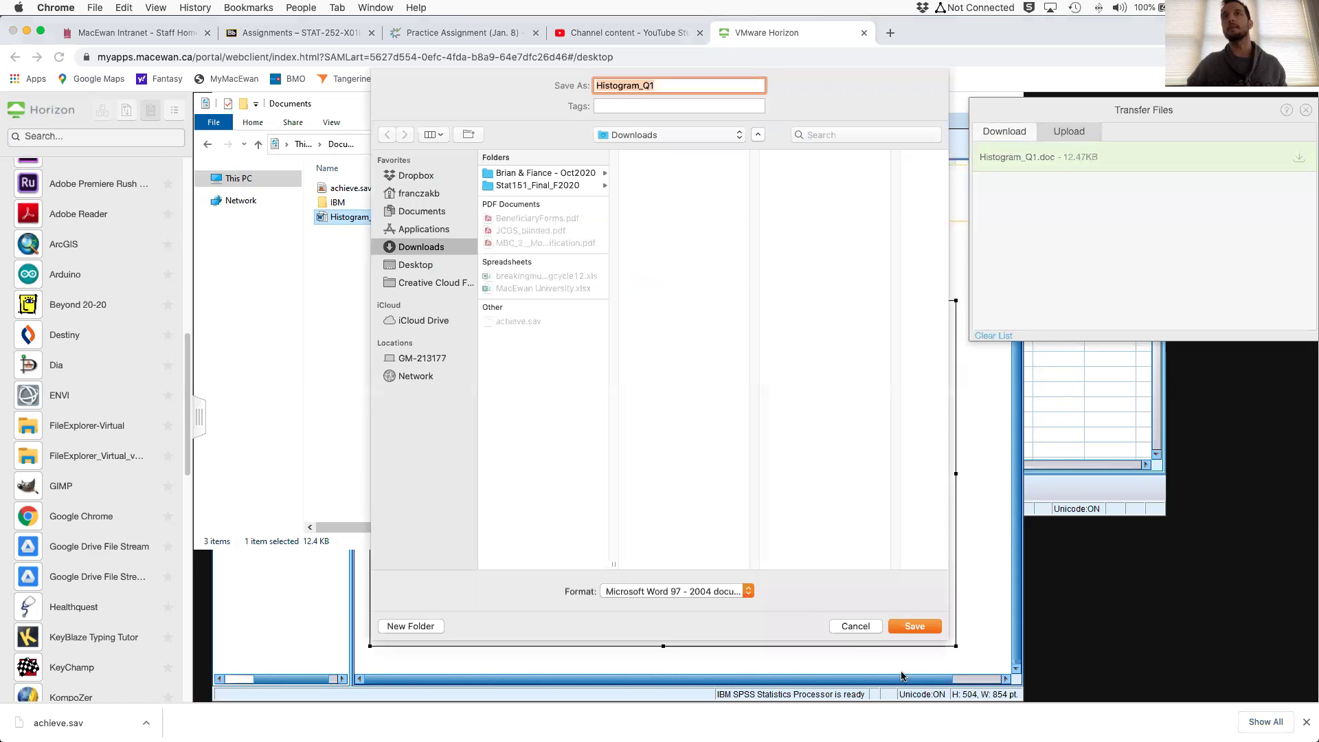
{"action": "left_click", "coordinate": [914, 626]}
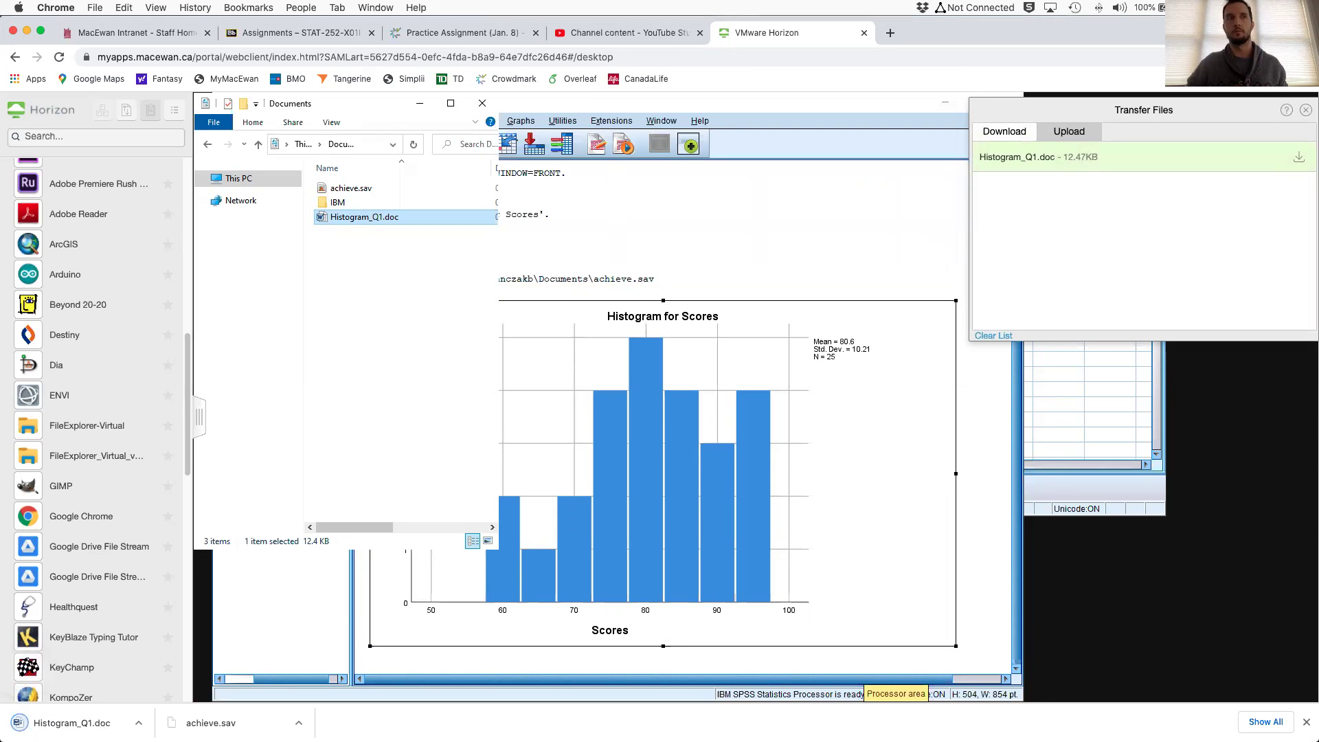
Arrange the Downloads folder and the Document2 assignment windows side by side.
{"action": "key", "text": "ctrl+Up"}
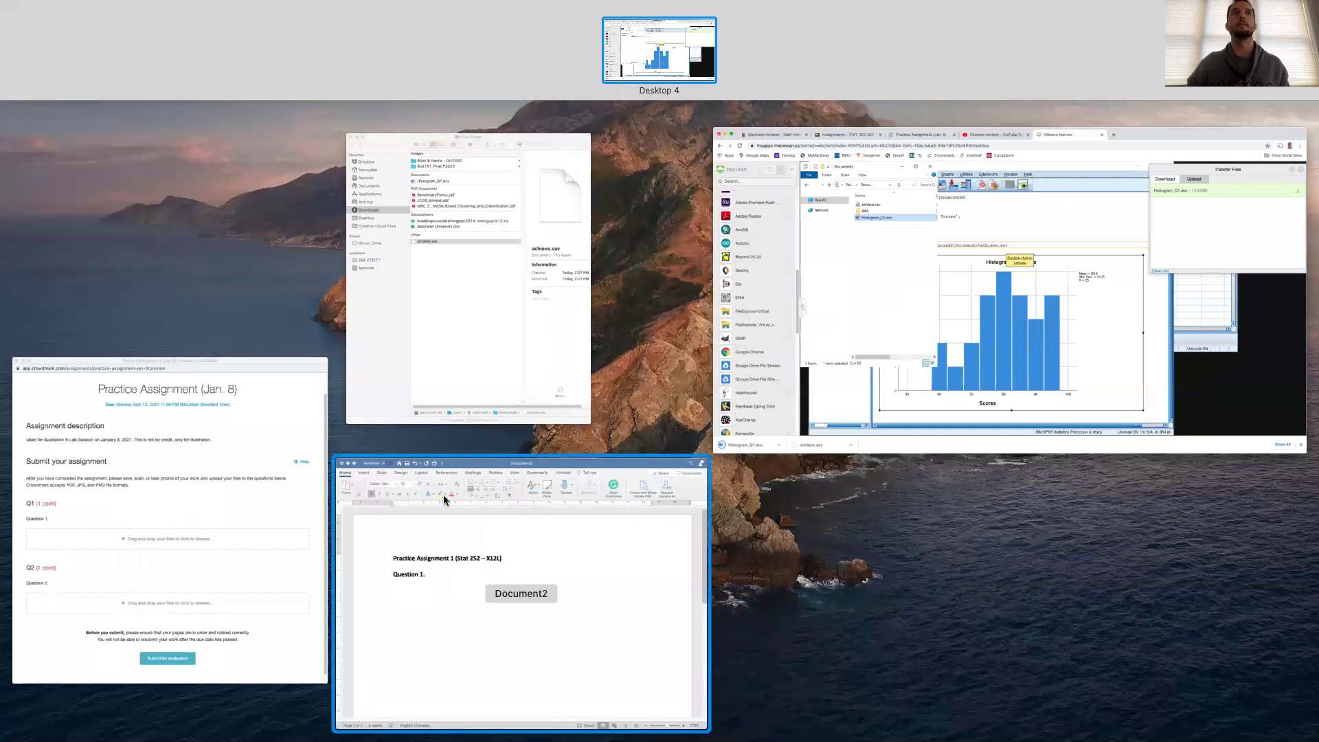
{"action": "left_click", "coordinate": [432, 330]}
{"action": "left_click_drag", "start_coordinate": [447, 119], "coordinate": [1051, 65]}
{"action": "key", "text": "ctrl+Up"}
{"action": "left_click", "coordinate": [333, 519]}
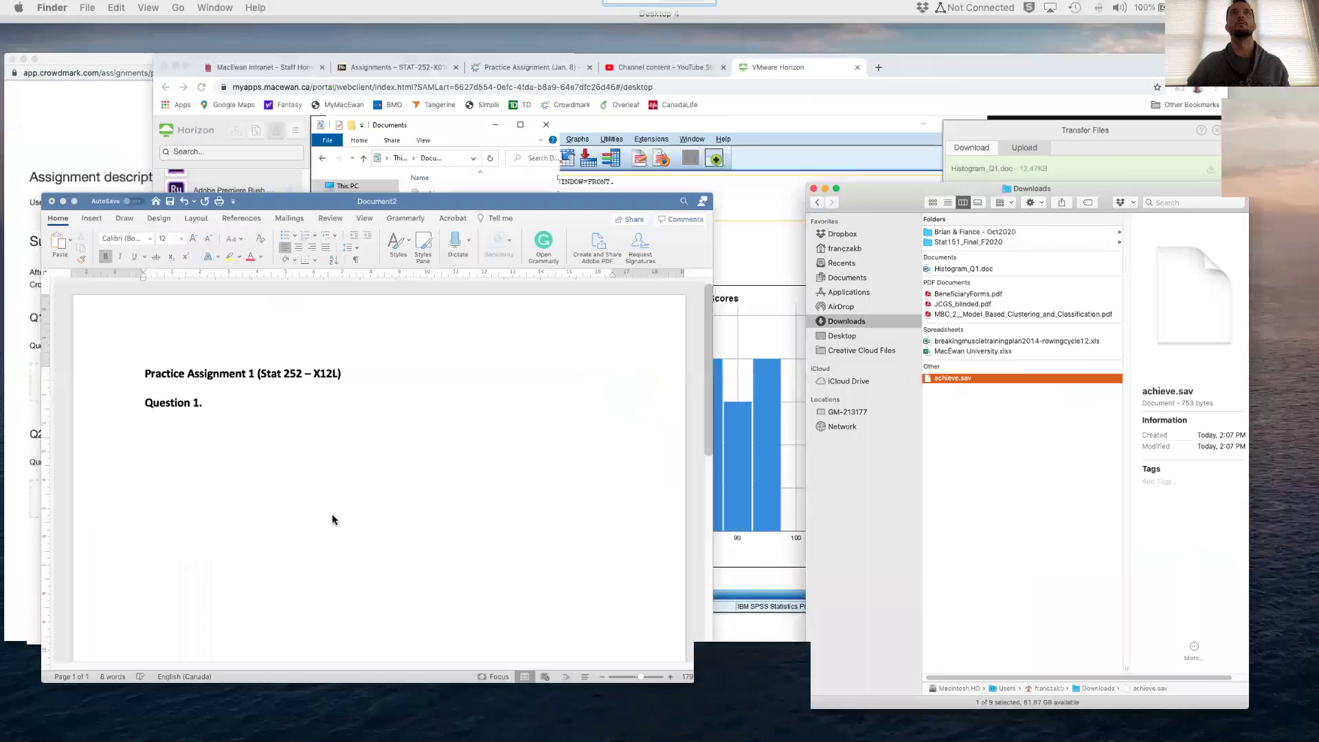
{"action": "left_click_drag", "start_coordinate": [875, 681], "coordinate": [662, 697]}
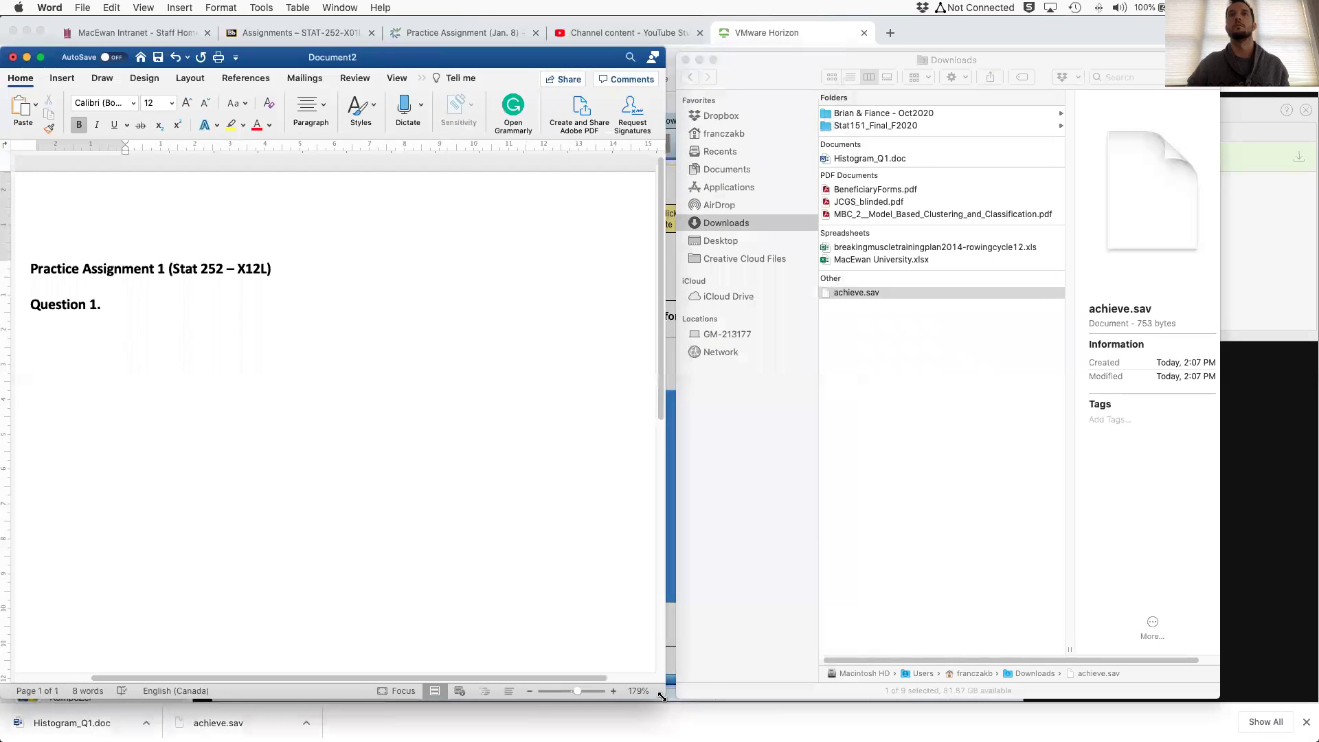
Open Histogram_Q1.doc and paste its histogram into Document2 under Question 1.
{"action": "left_click", "coordinate": [889, 133]}
{"action": "left_click", "coordinate": [913, 160]}
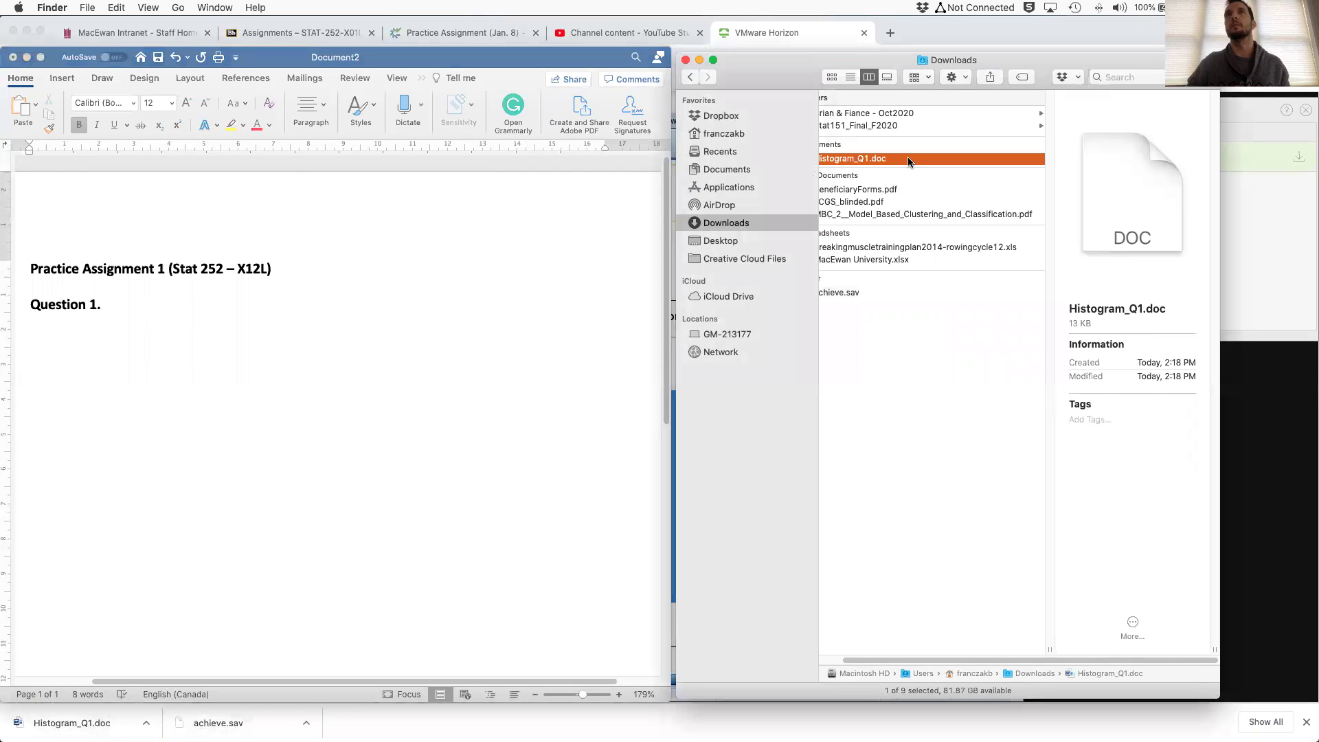
{"action": "double_click", "coordinate": [909, 160]}
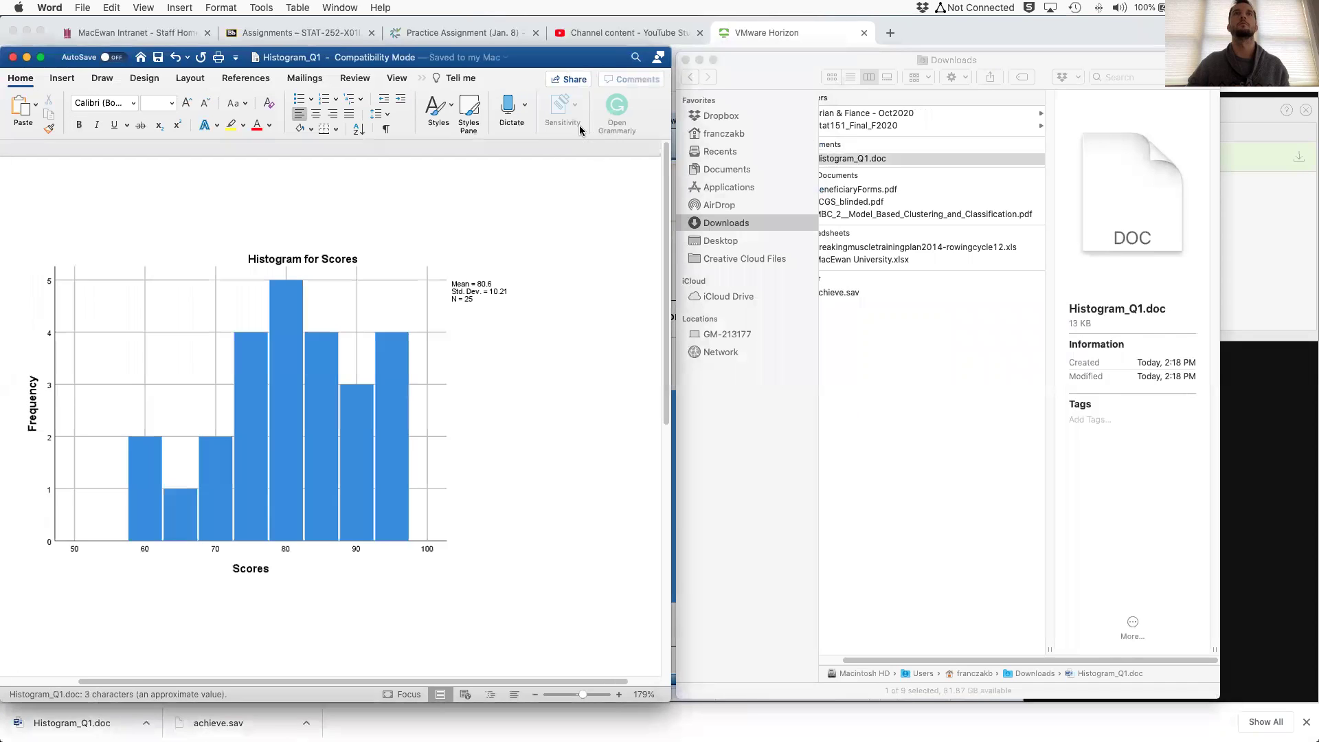
{"action": "left_click_drag", "start_coordinate": [382, 56], "coordinate": [1026, 58]}
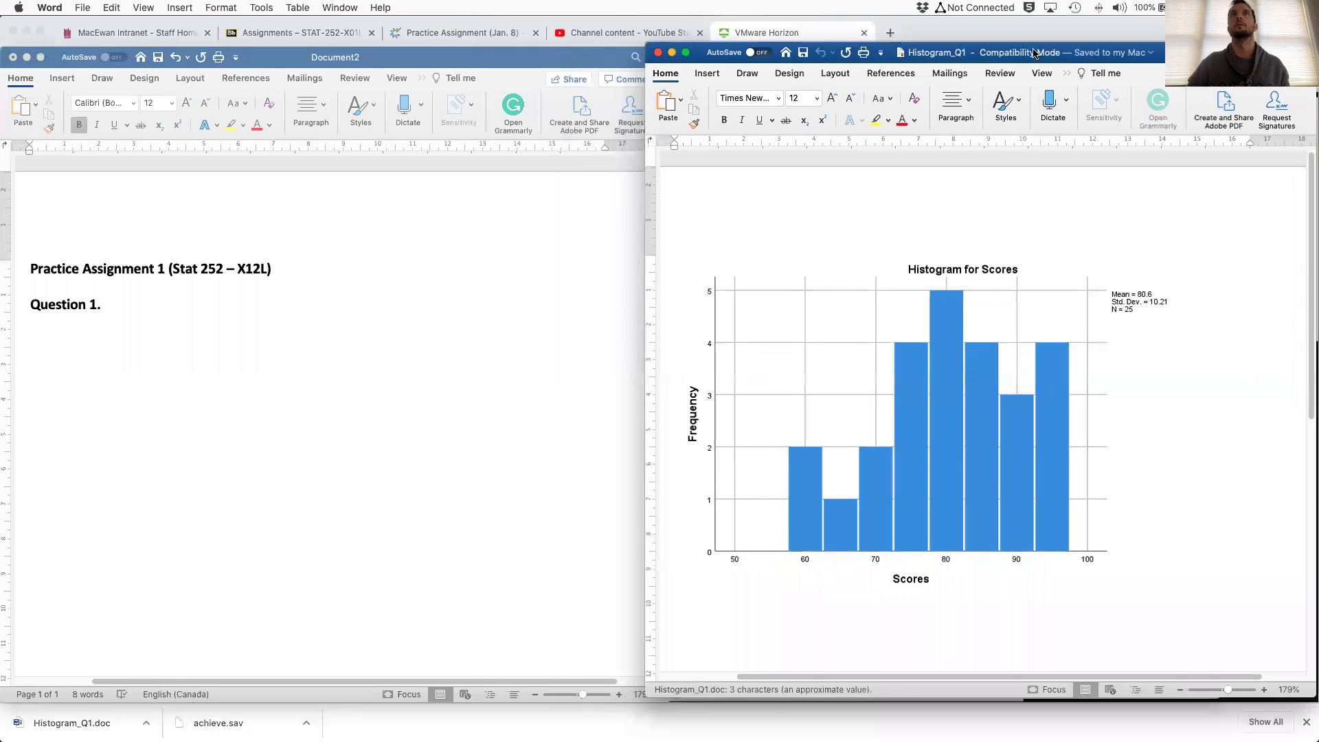
{"action": "left_click", "coordinate": [849, 310]}
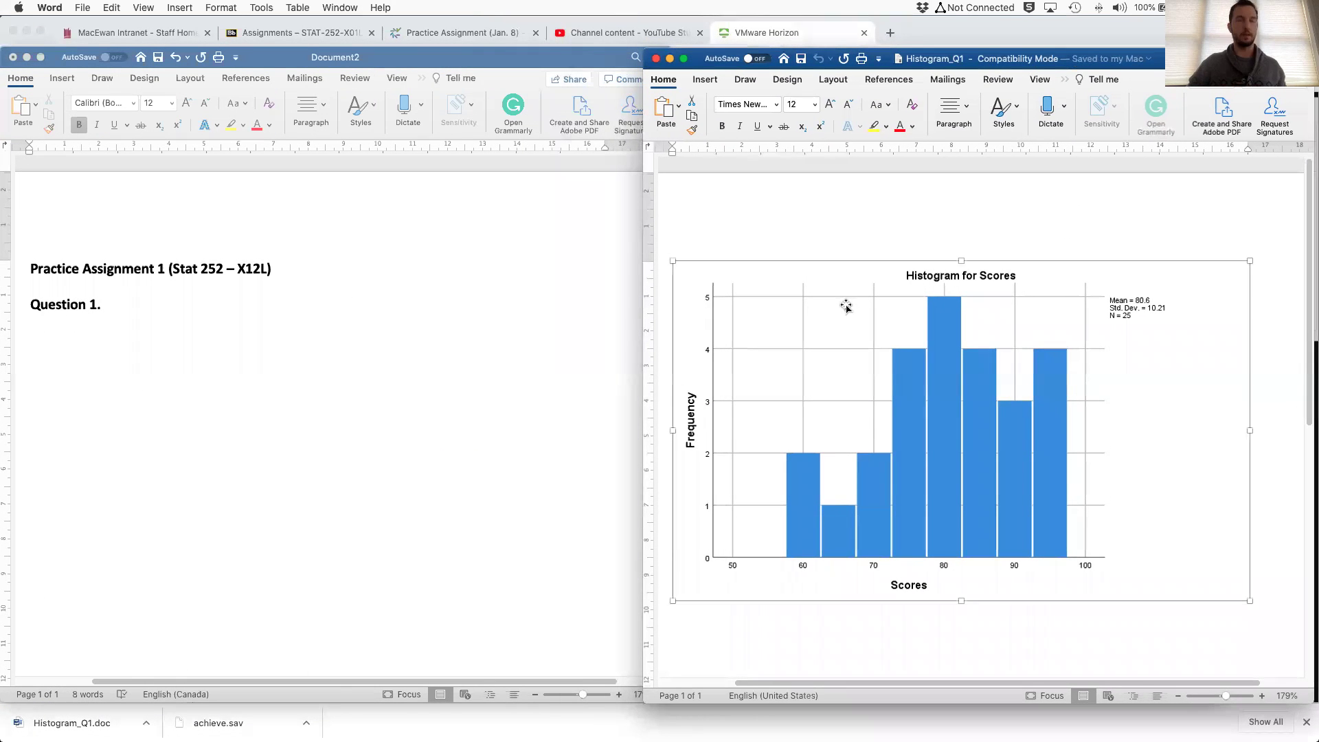
{"action": "left_click", "coordinate": [125, 390]}
{"action": "key", "text": "super+v"}
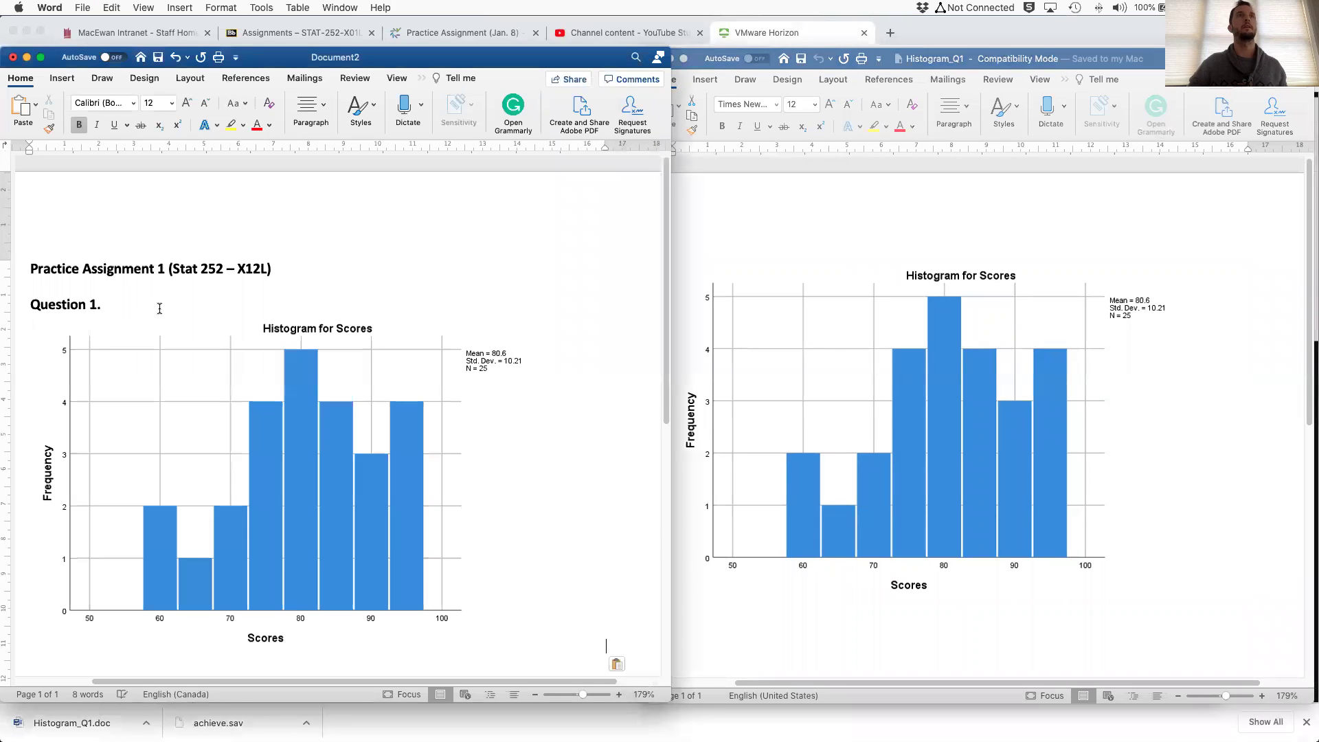
Add a bold 'Description:' label on a new line below the pasted histogram.
{"action": "left_click", "coordinate": [143, 350]}
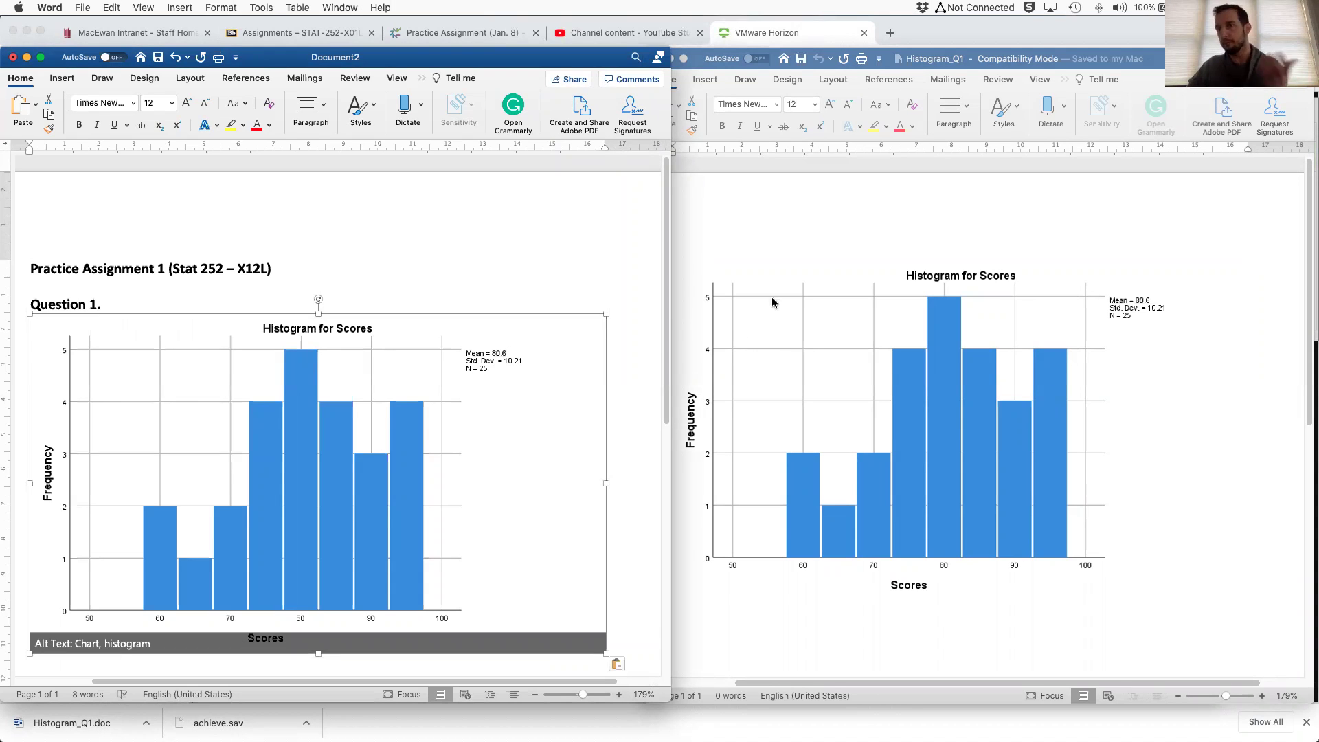
{"action": "left_click", "coordinate": [152, 294]}
{"action": "scroll", "coordinate": [158, 294], "scroll_direction": "down", "scroll_amount": 1}
{"action": "left_click", "coordinate": [533, 598]}
{"action": "left_click", "coordinate": [407, 650]}
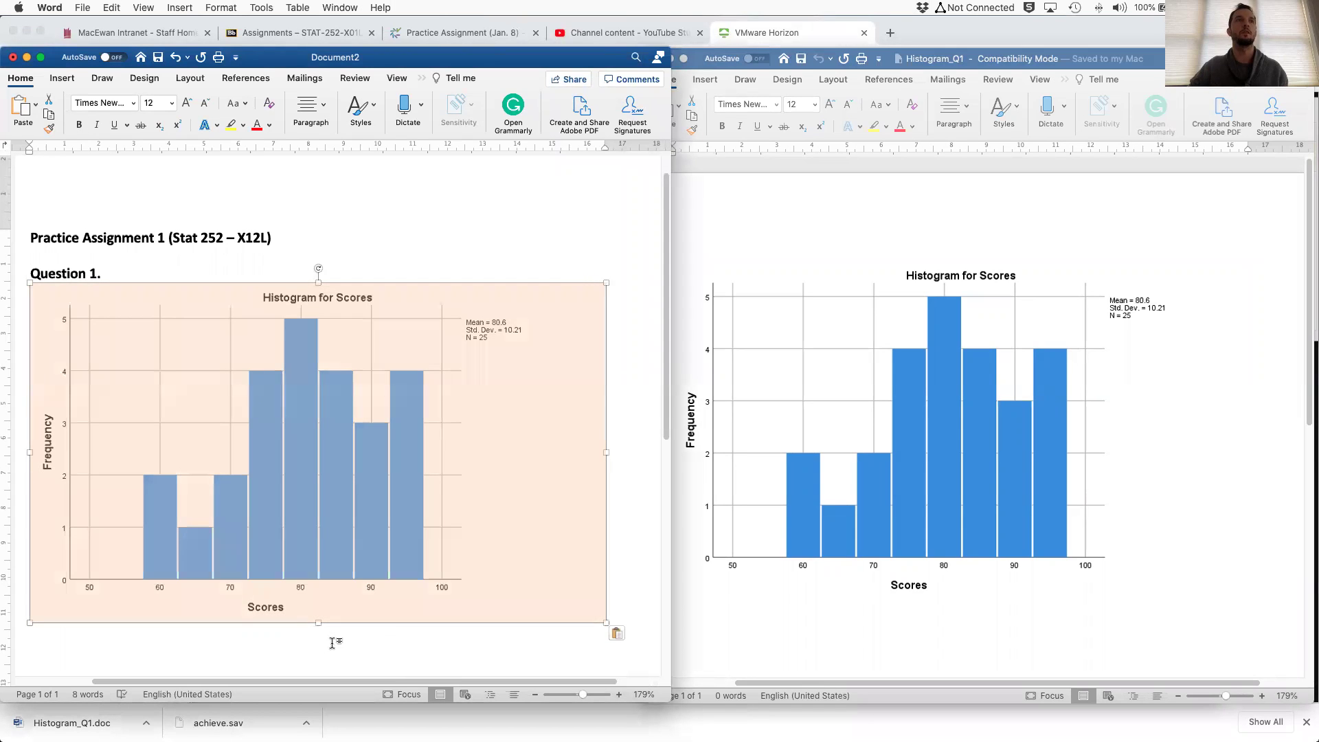
{"action": "left_click", "coordinate": [621, 618]}
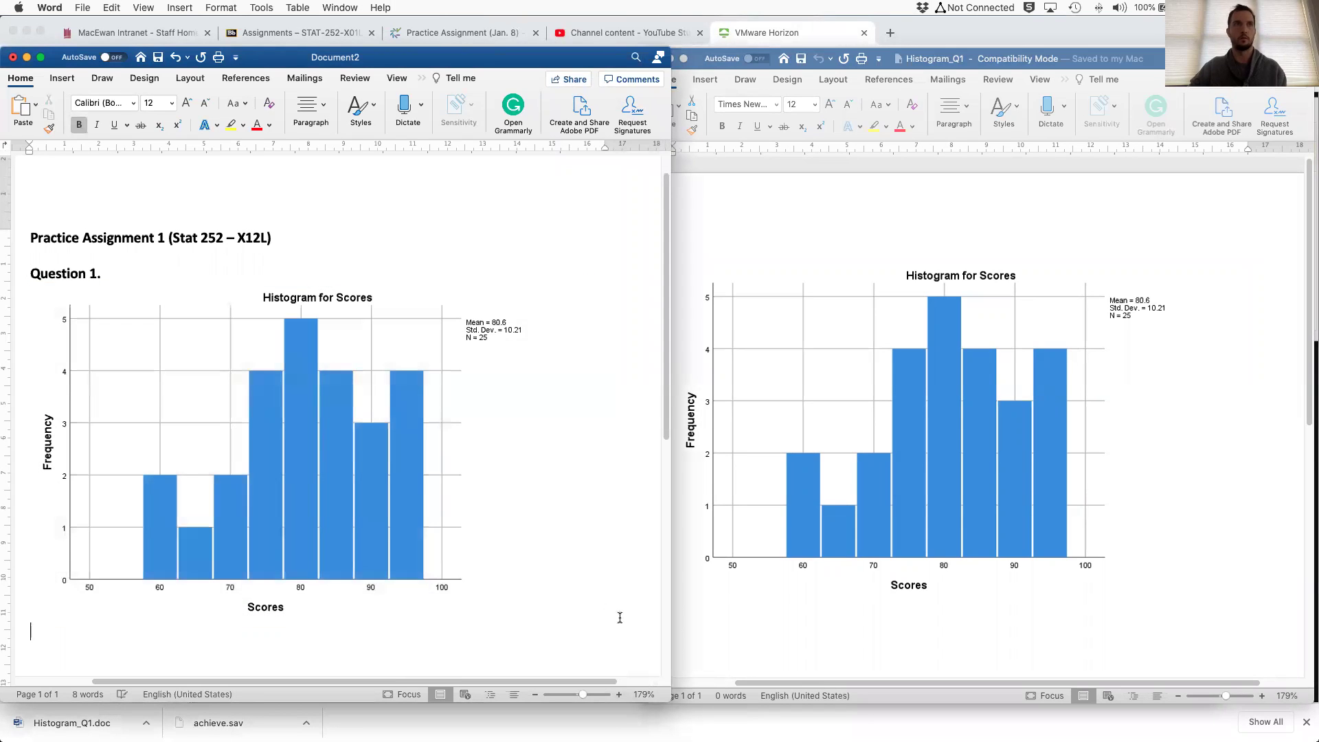
{"action": "type", "text": "Descript"}
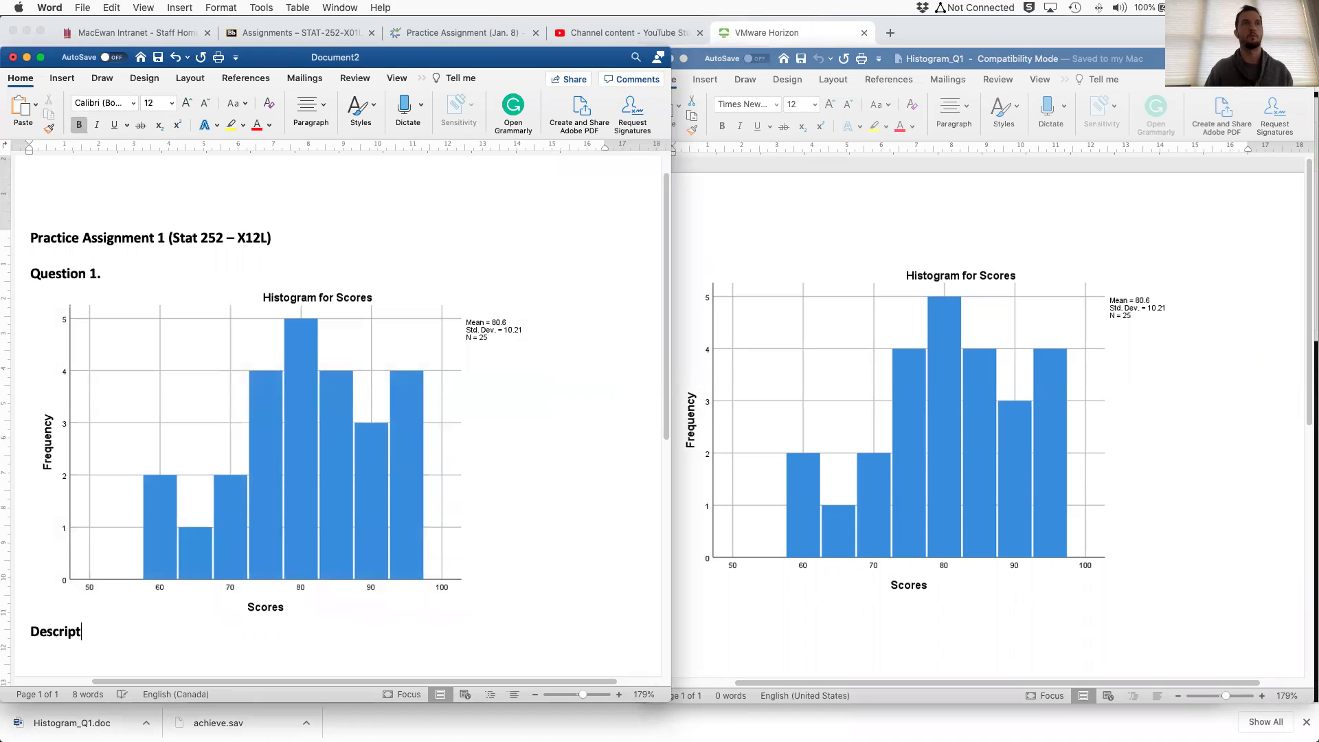
{"action": "type", "text": "tion:"}
Describe the distribution as slightly left-skewed, one dominant mode, another between 95-100.
{"action": "key", "text": "super+b"}
{"action": "type", "text": "The histogram s"}
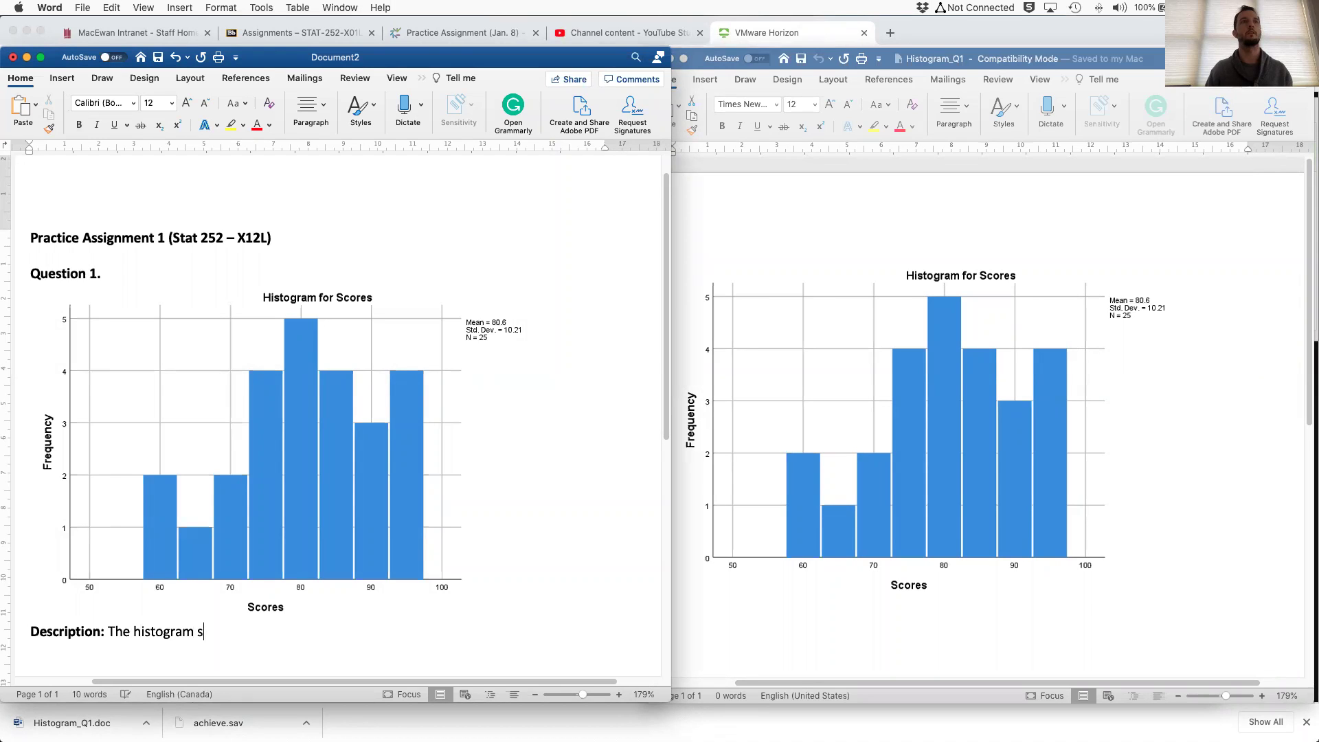
{"action": "type", "text": "hows that the distri"}
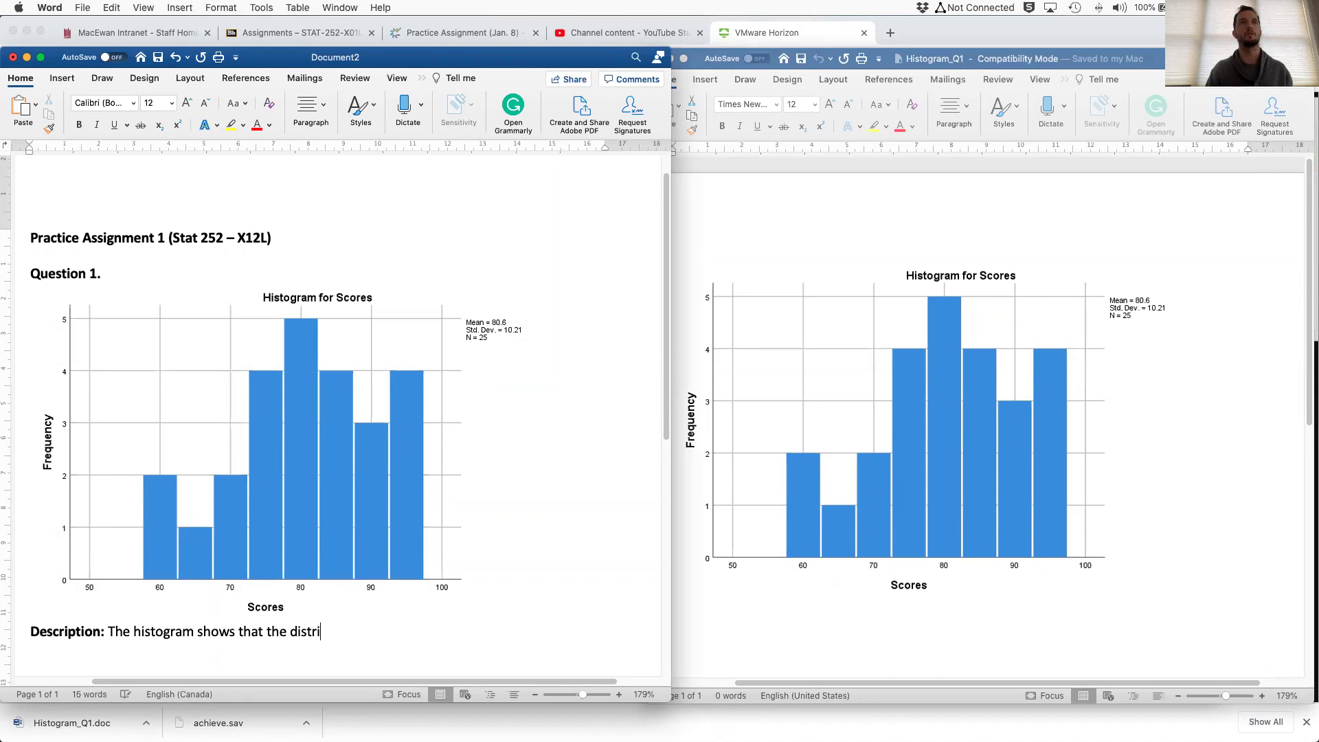
{"action": "type", "text": "bution of the data set"}
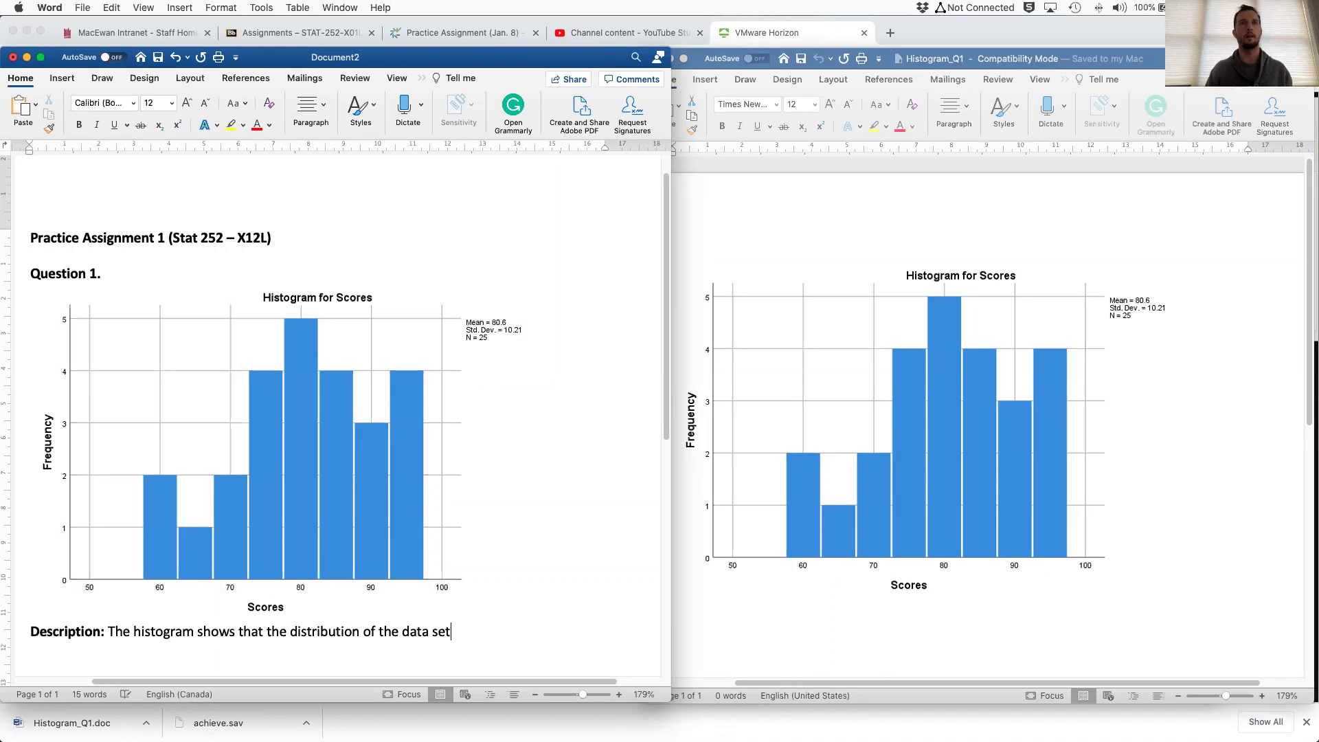
{"action": "type", "text": " is slgit"}
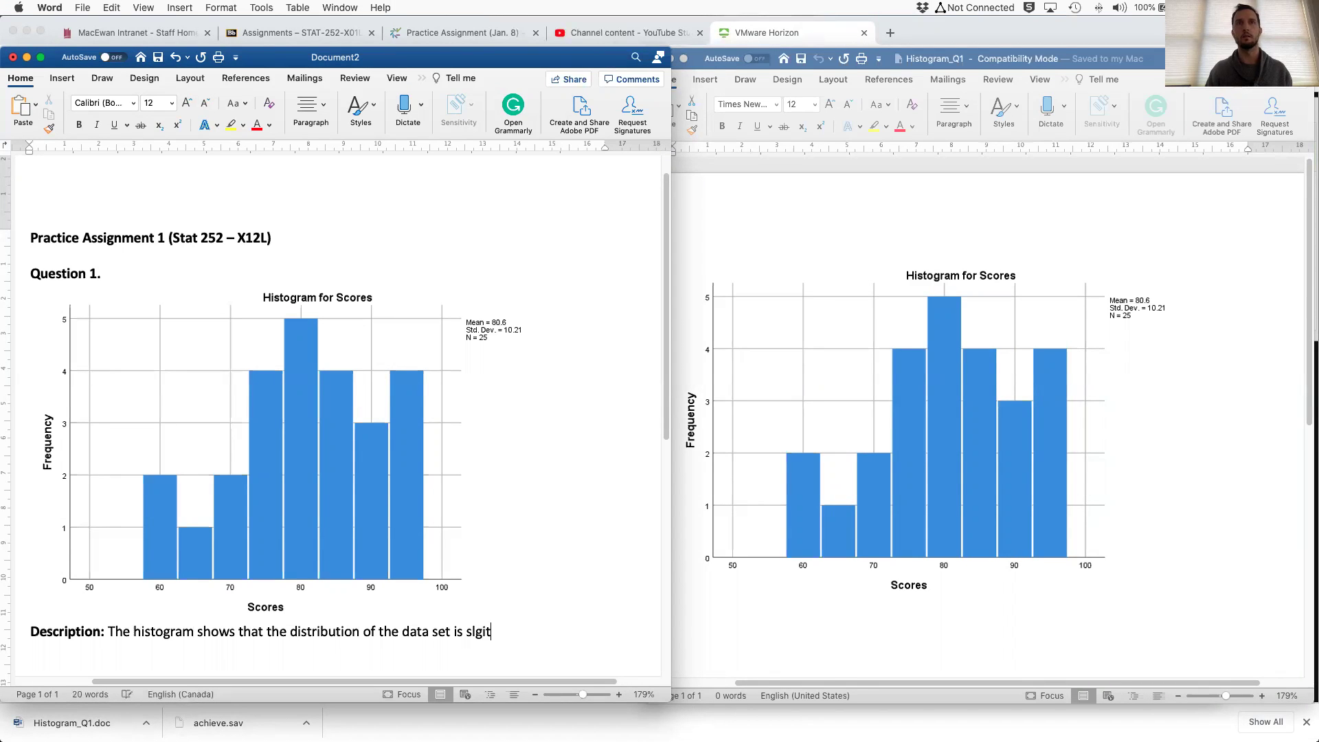
{"action": "key", "text": "BackSpace"}
{"action": "key", "text": "BackSpace"}
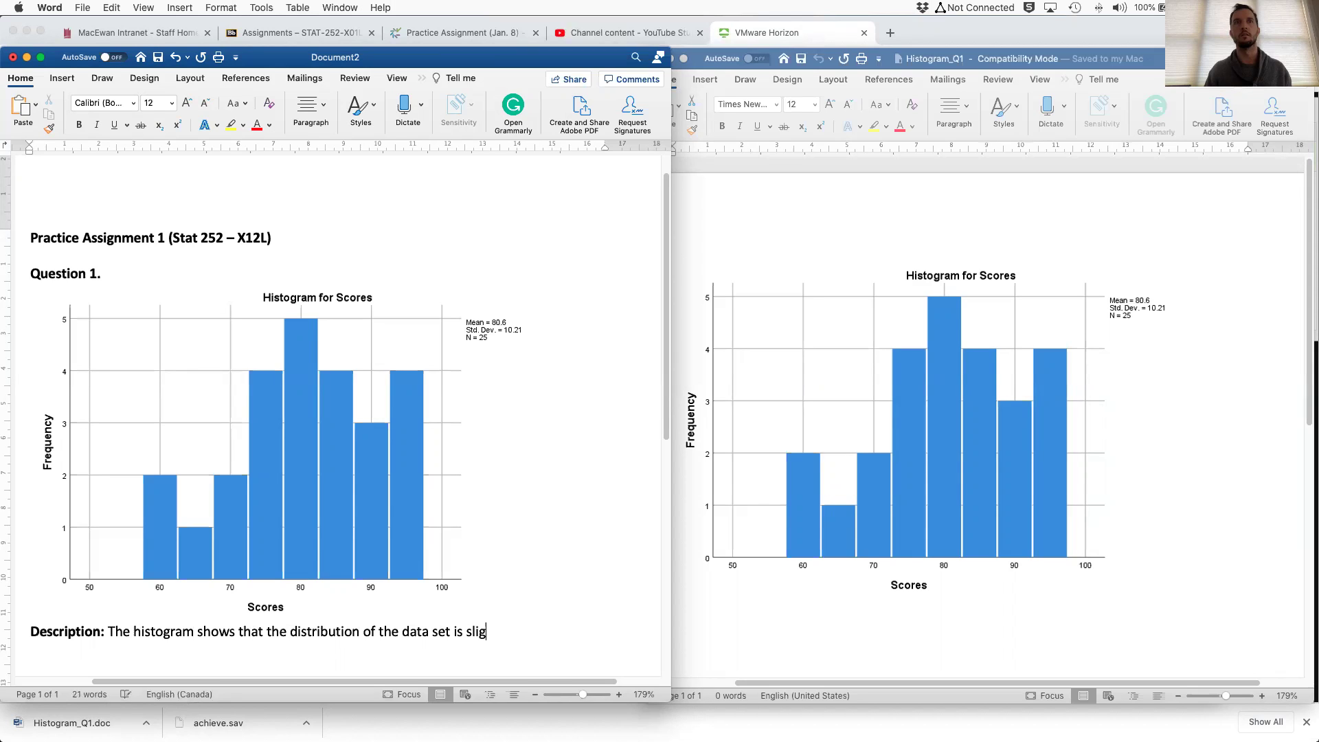
{"action": "type", "text": "y l"}
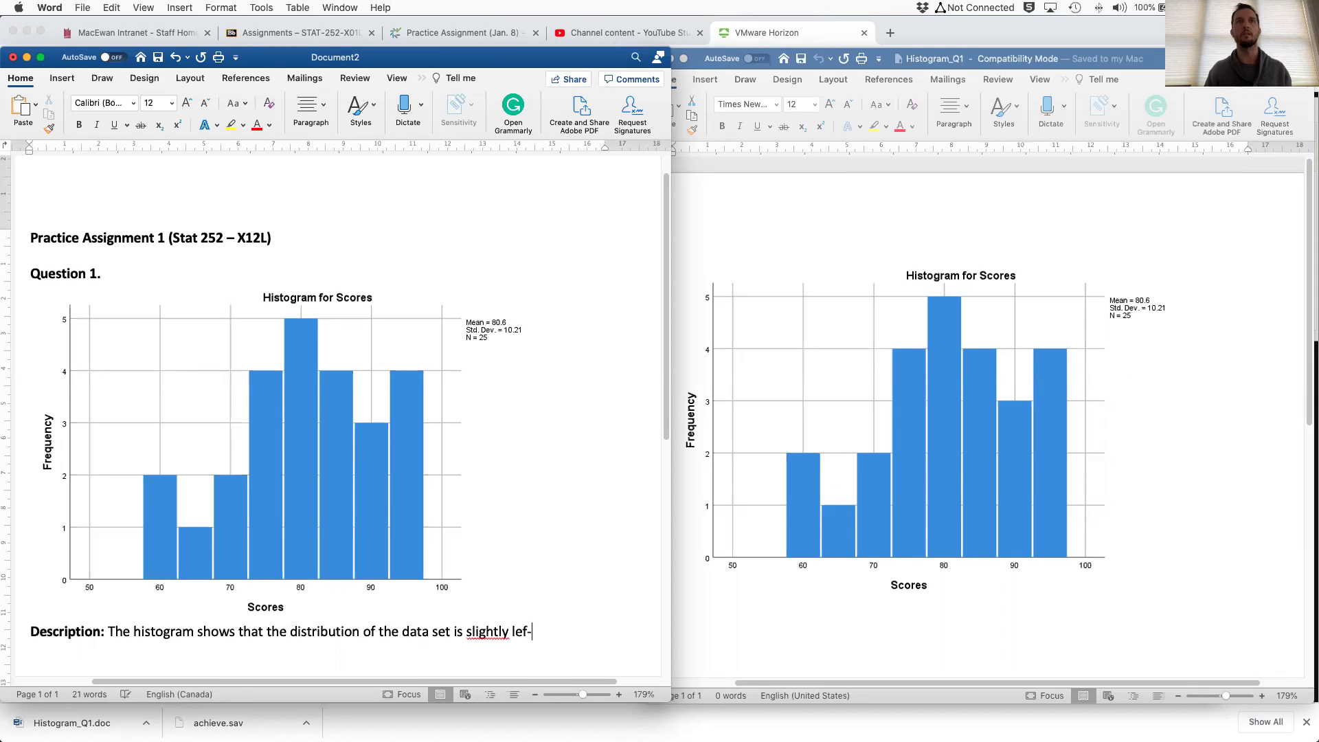
{"action": "type", "text": "eft-skewed and "}
{"action": "type", "text": "appears to have one dominant mode"}
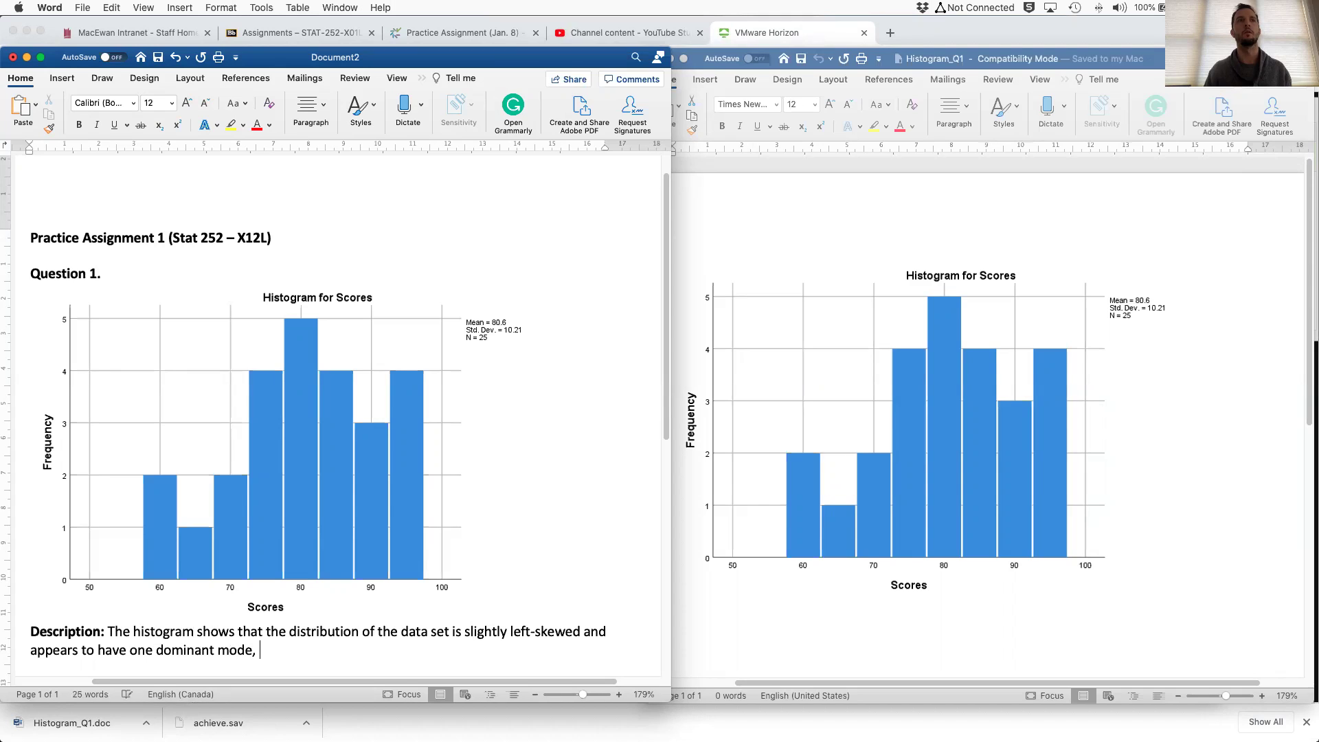
{"action": "type", "text": ", those there is a"}
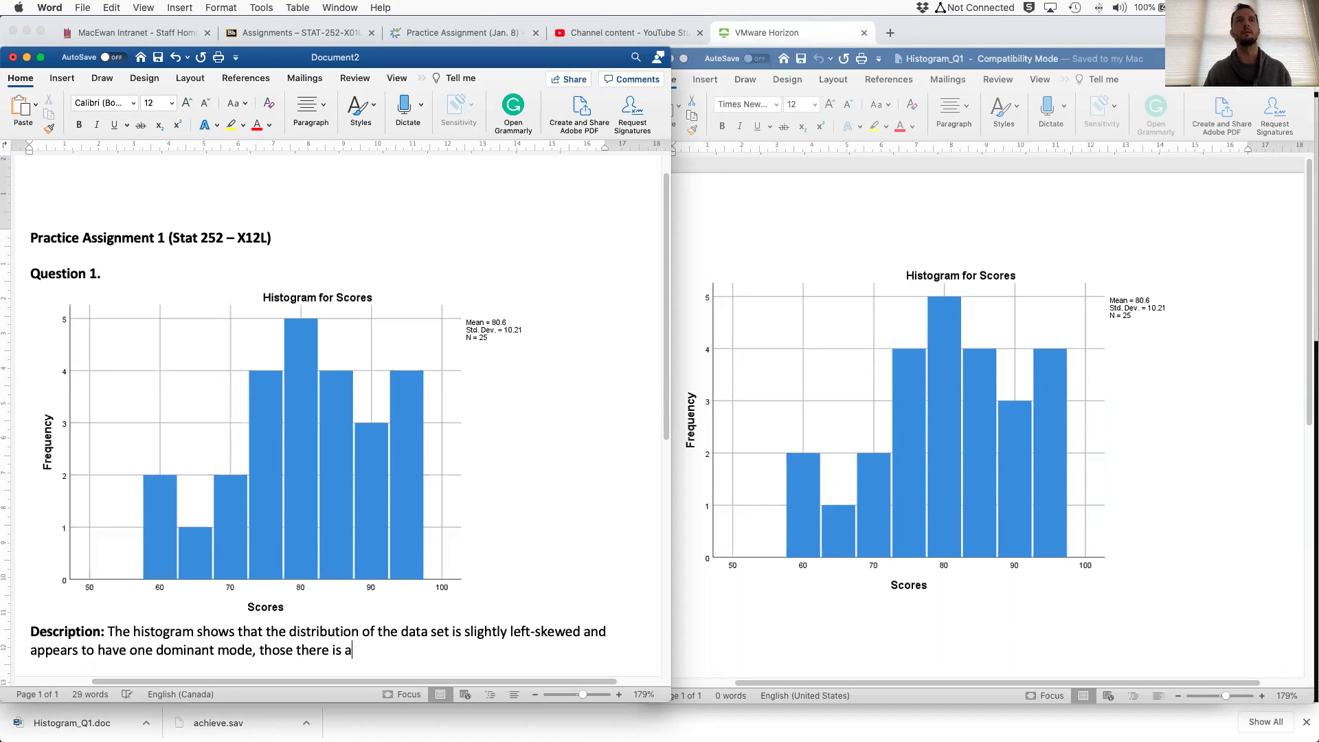
{"action": "type", "text": "nother mode between "}
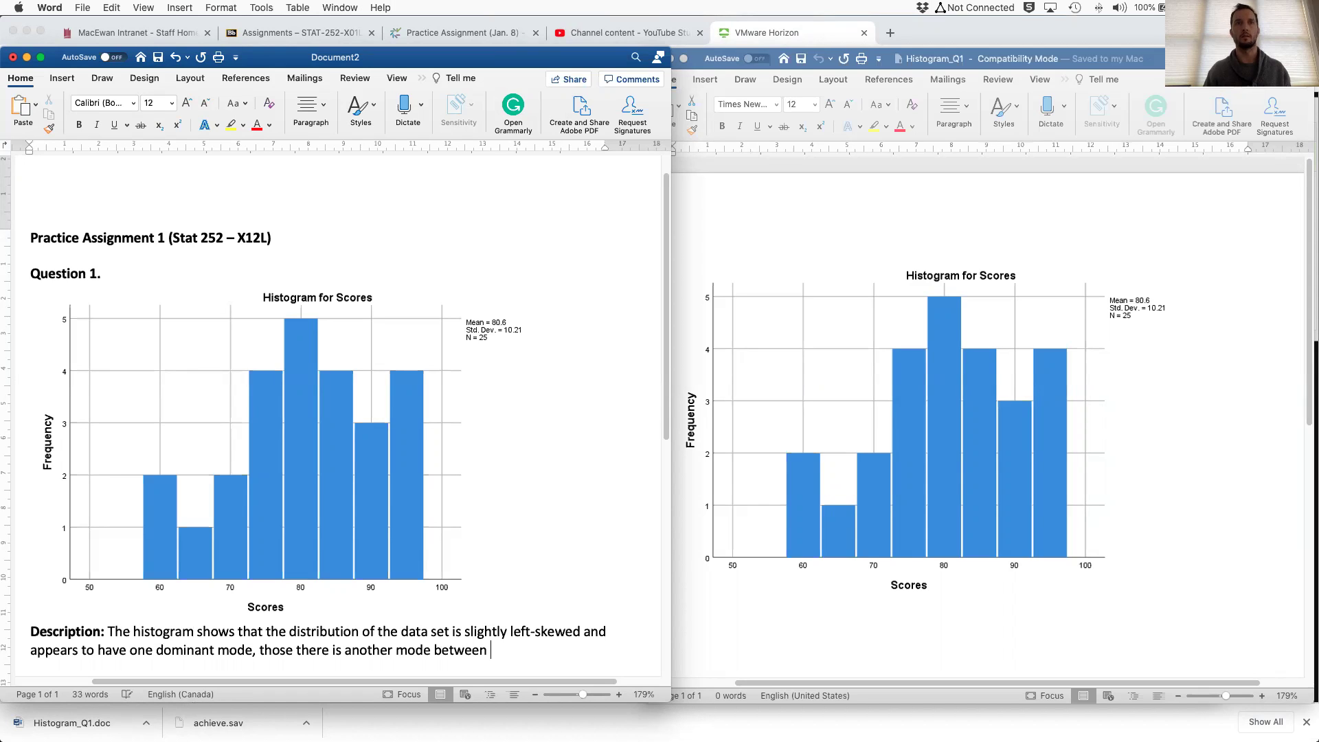
{"action": "type", "text": "95-100."}
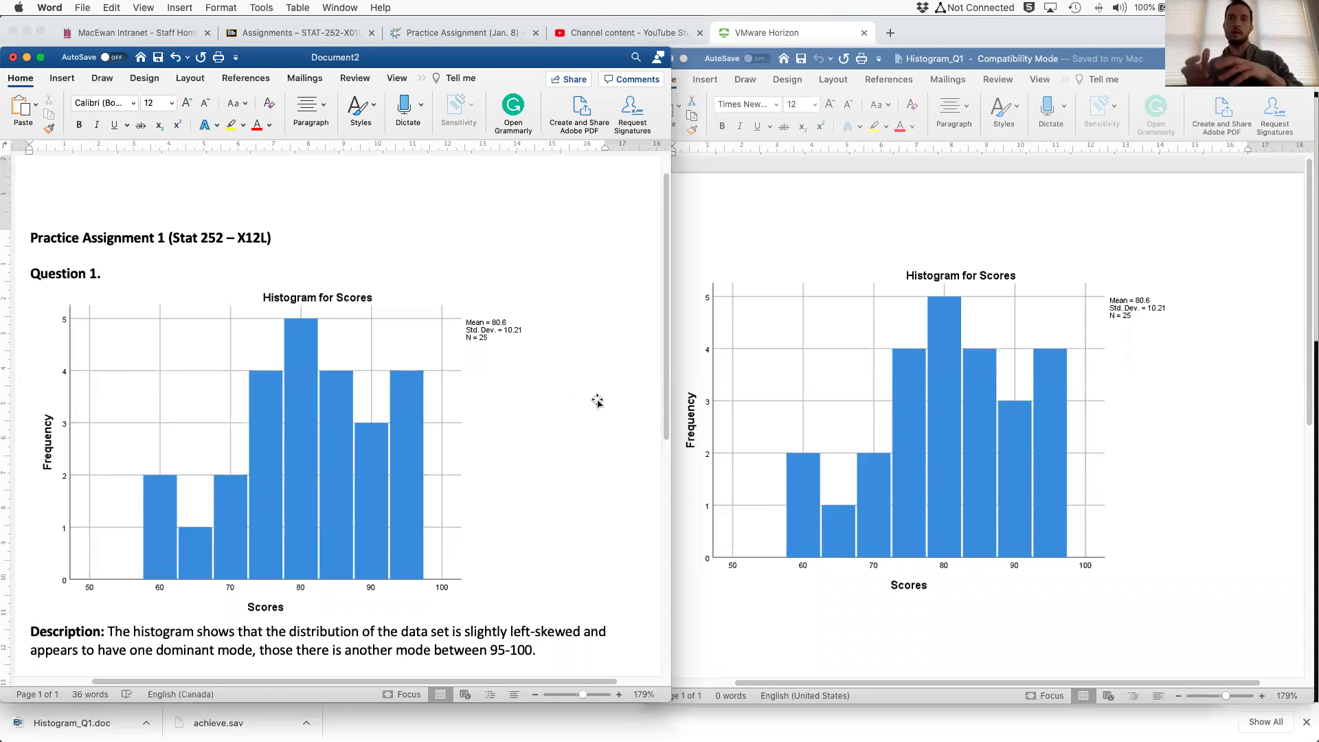
{"action": "left_click", "coordinate": [533, 433]}
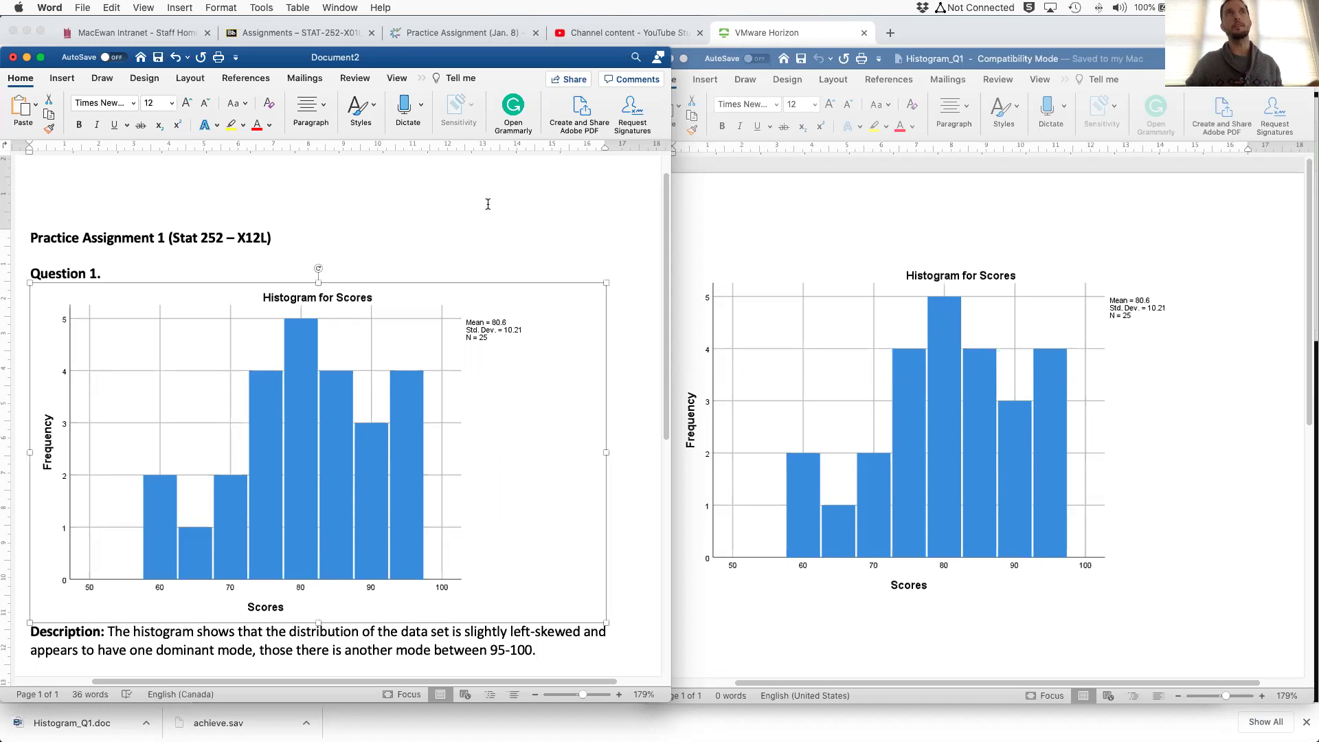
Save Document2 to Downloads in PDF format as 'Practice Assignment 1.pdf'.
{"action": "key", "text": "super+s"}
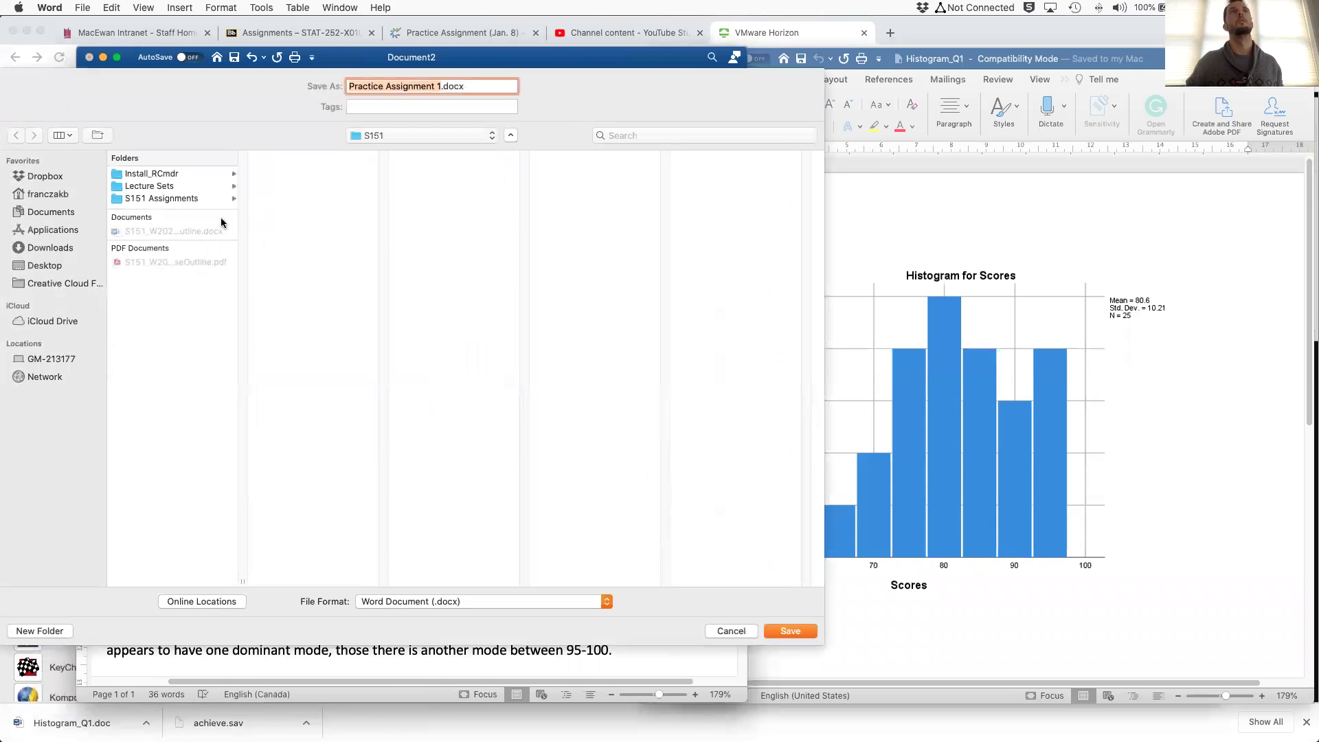
{"action": "left_click", "coordinate": [54, 247]}
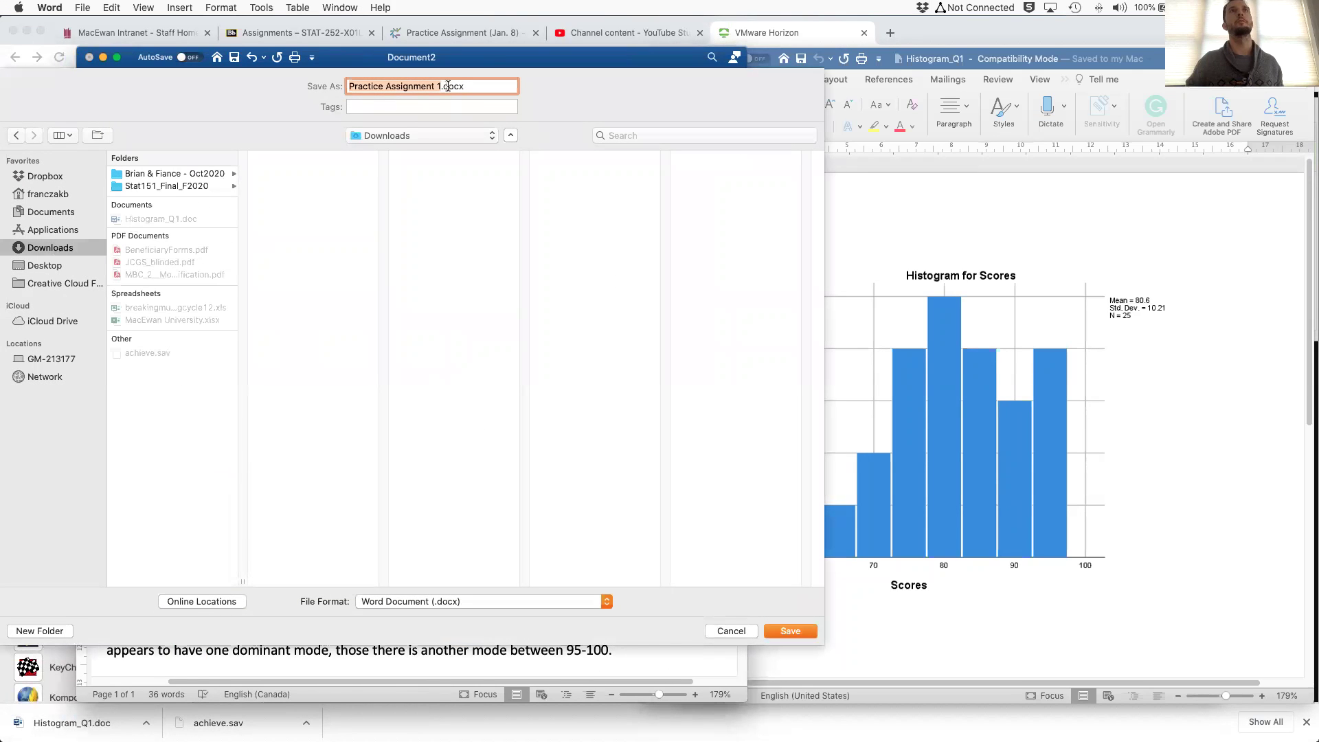
{"action": "left_click", "coordinate": [542, 599]}
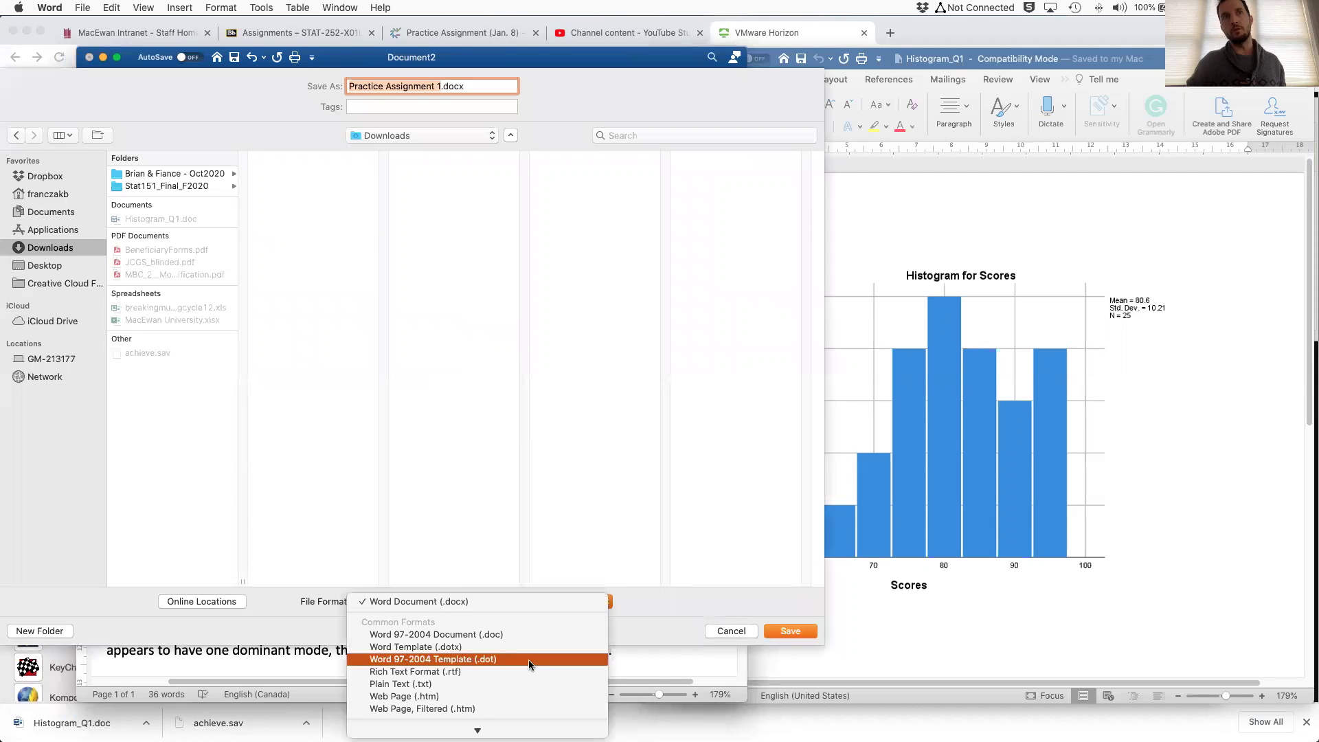
{"action": "left_click", "coordinate": [533, 634]}
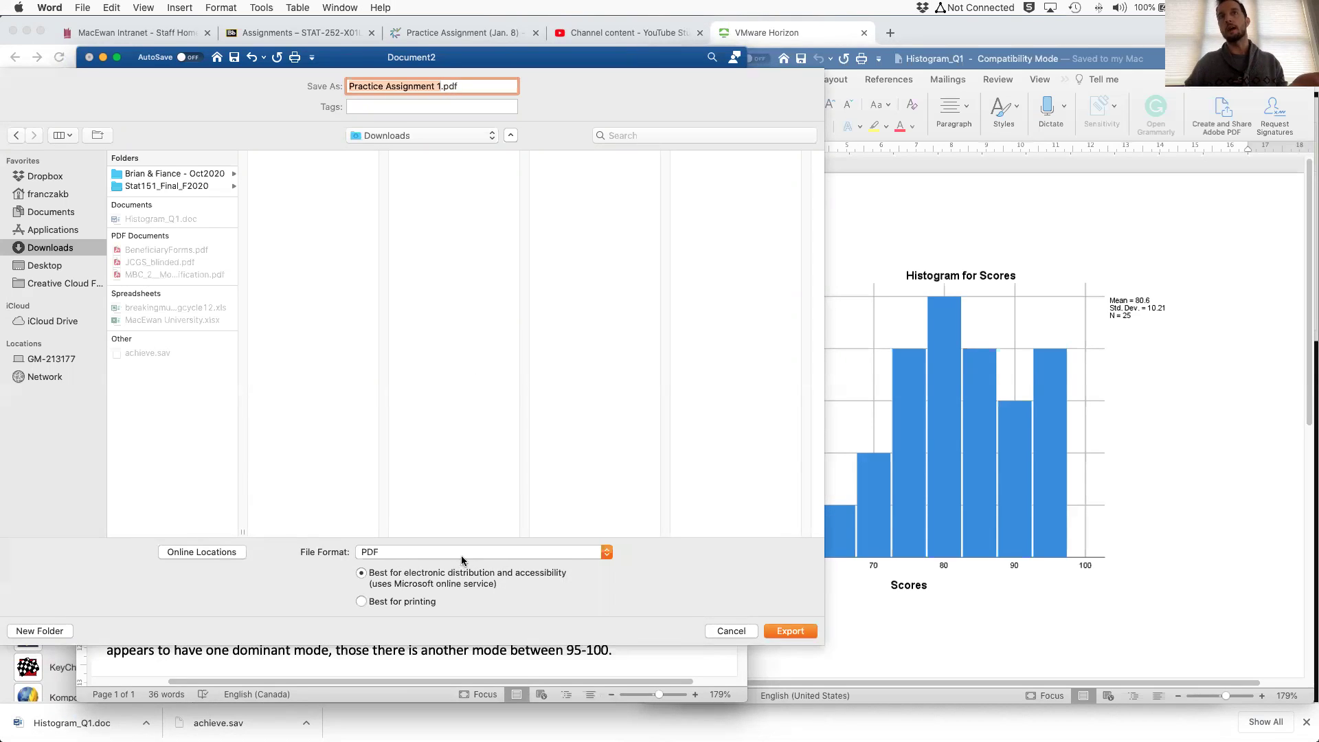
{"action": "left_click", "coordinate": [798, 631]}
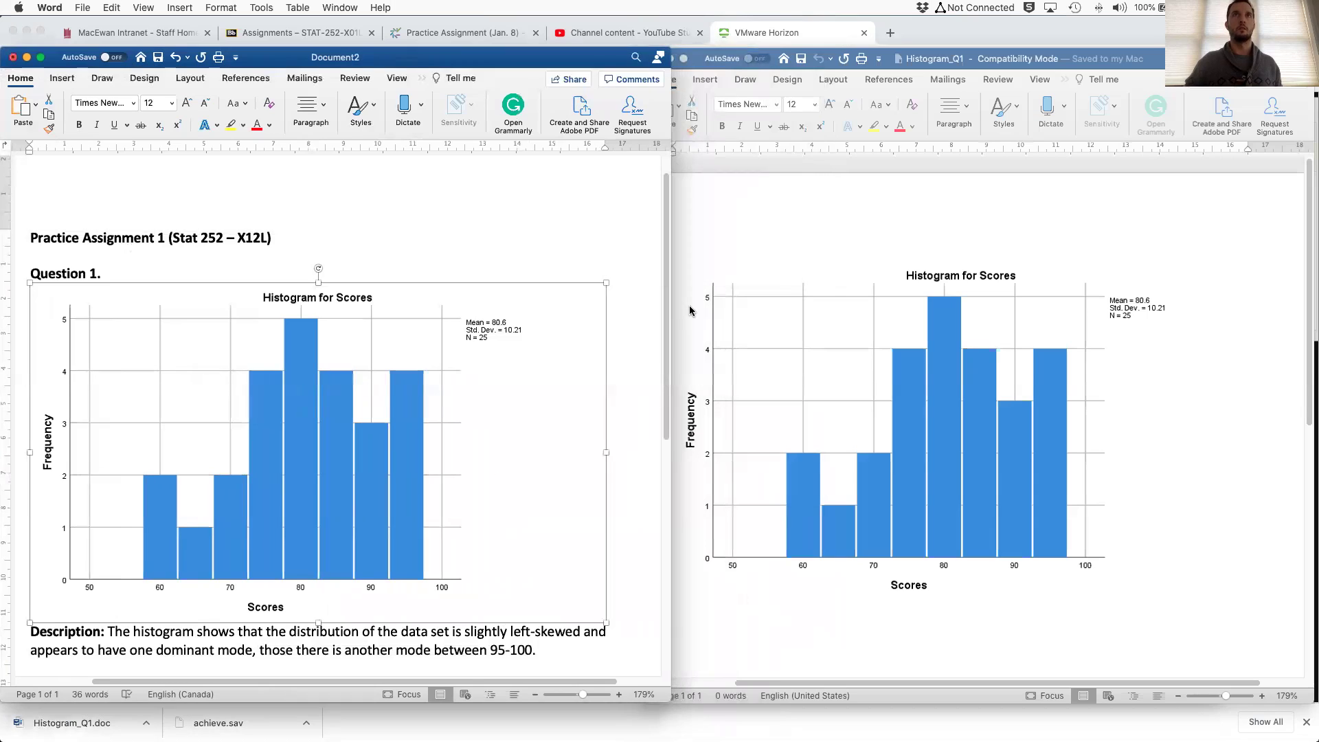
Place Crowdmark and the Downloads window side by side, closing the tab the dropped PDF opened.
{"action": "key", "text": "ctrl+Up"}
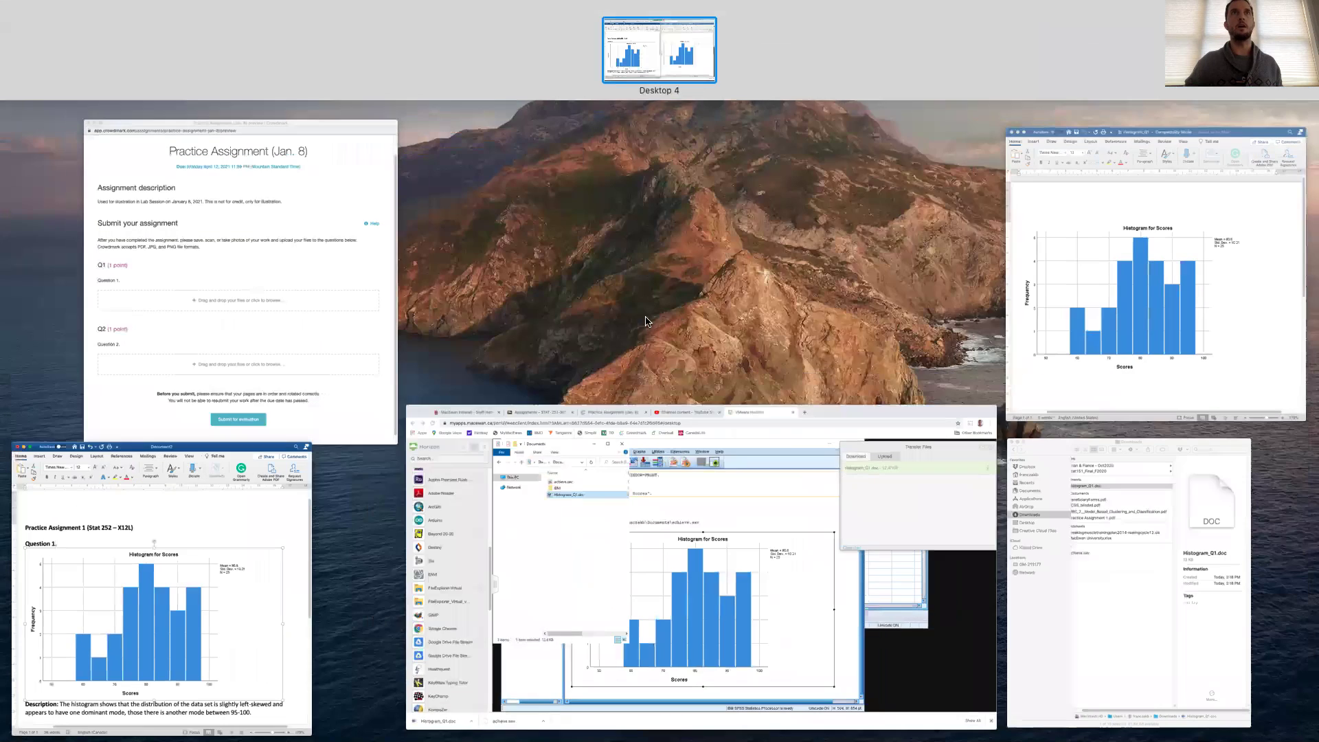
{"action": "left_click", "coordinate": [249, 322]}
{"action": "left_click_drag", "start_coordinate": [274, 22], "coordinate": [882, 23]}
{"action": "key", "text": "ctrl+Up"}
{"action": "left_click", "coordinate": [825, 589]}
{"action": "left_click_drag", "start_coordinate": [1032, 59], "coordinate": [374, 41]}
{"action": "left_click_drag", "start_coordinate": [559, 675], "coordinate": [590, 733]}
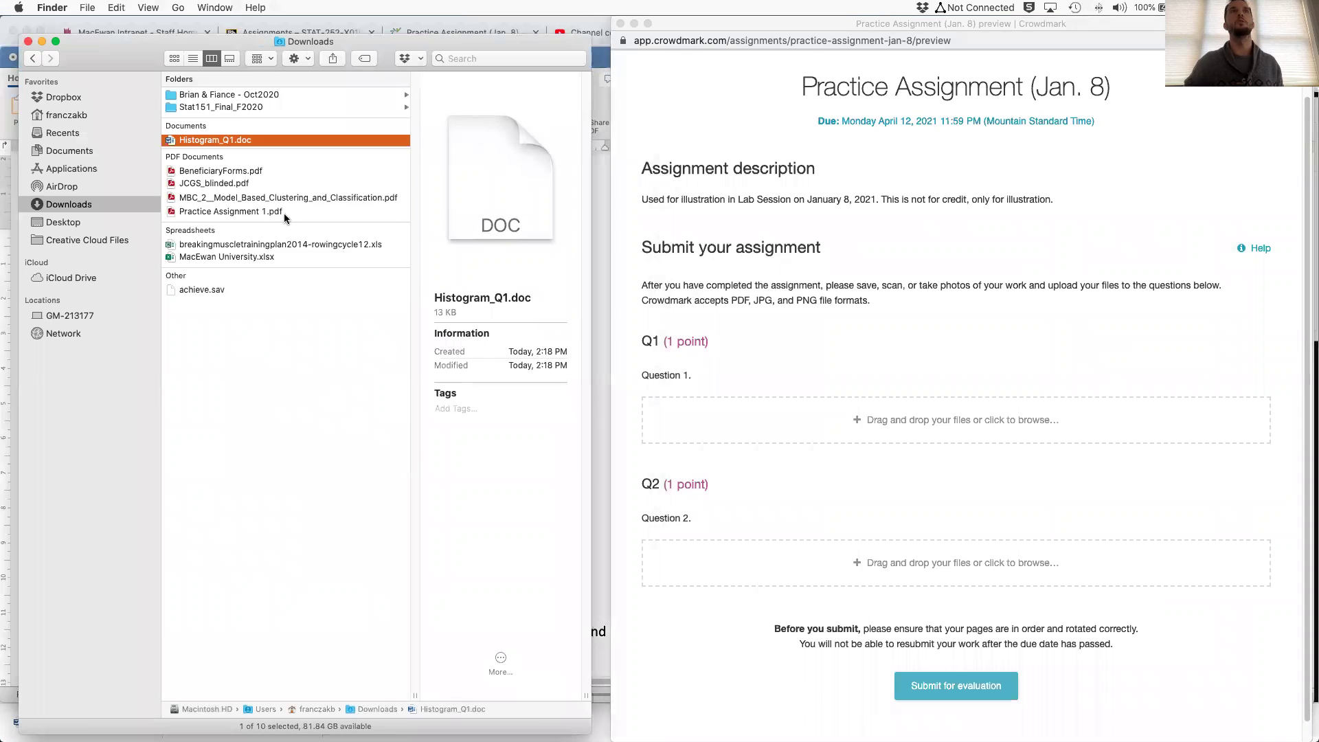
{"action": "left_click_drag", "start_coordinate": [256, 217], "coordinate": [921, 422]}
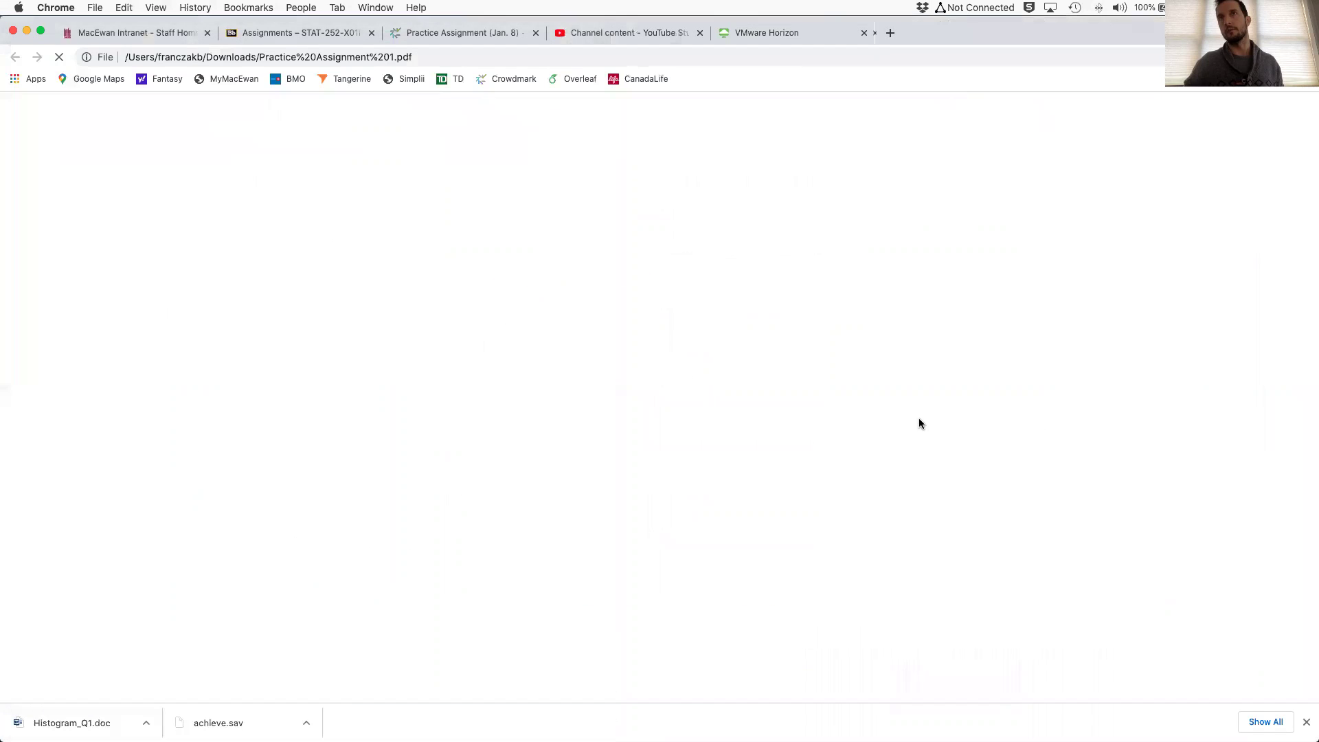
{"action": "key", "text": "super+w"}
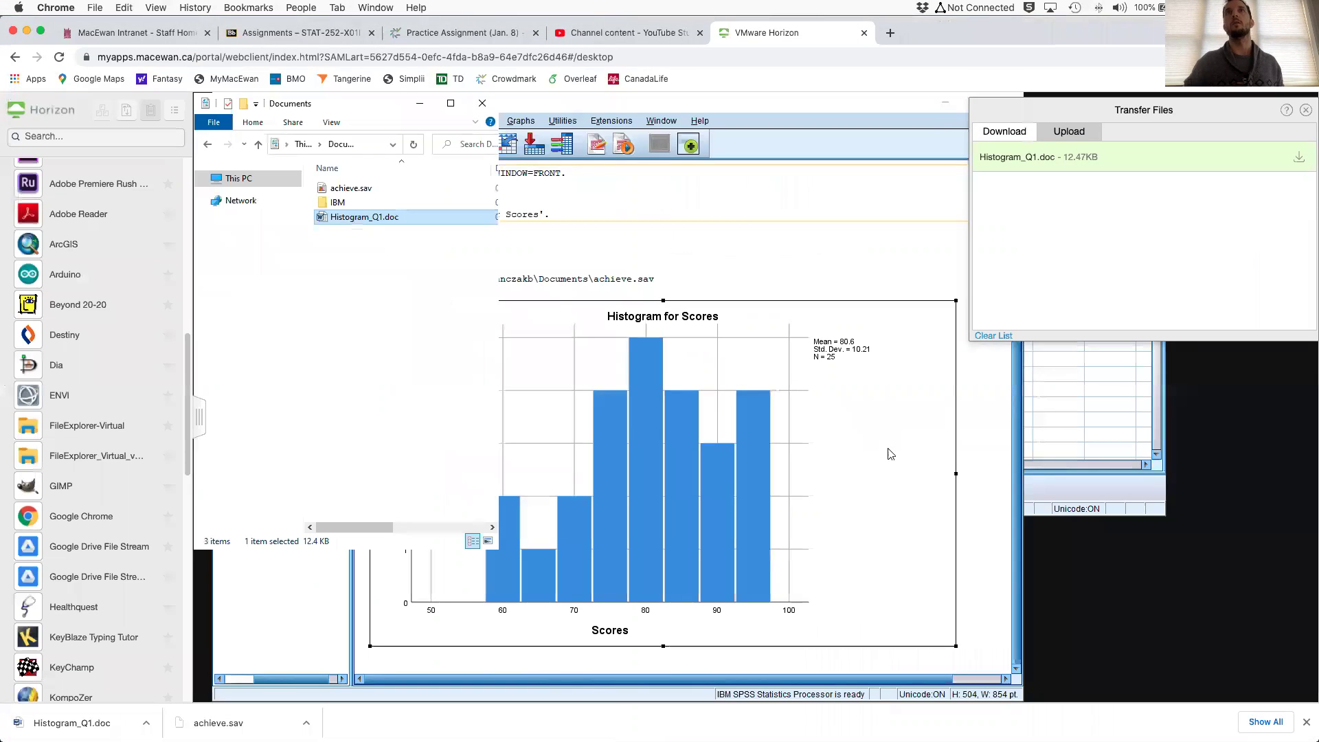
Close the Crowdmark preview window and show the Practice Assignment (Jan. 8) Students list.
{"action": "key", "text": "ctrl+Up"}
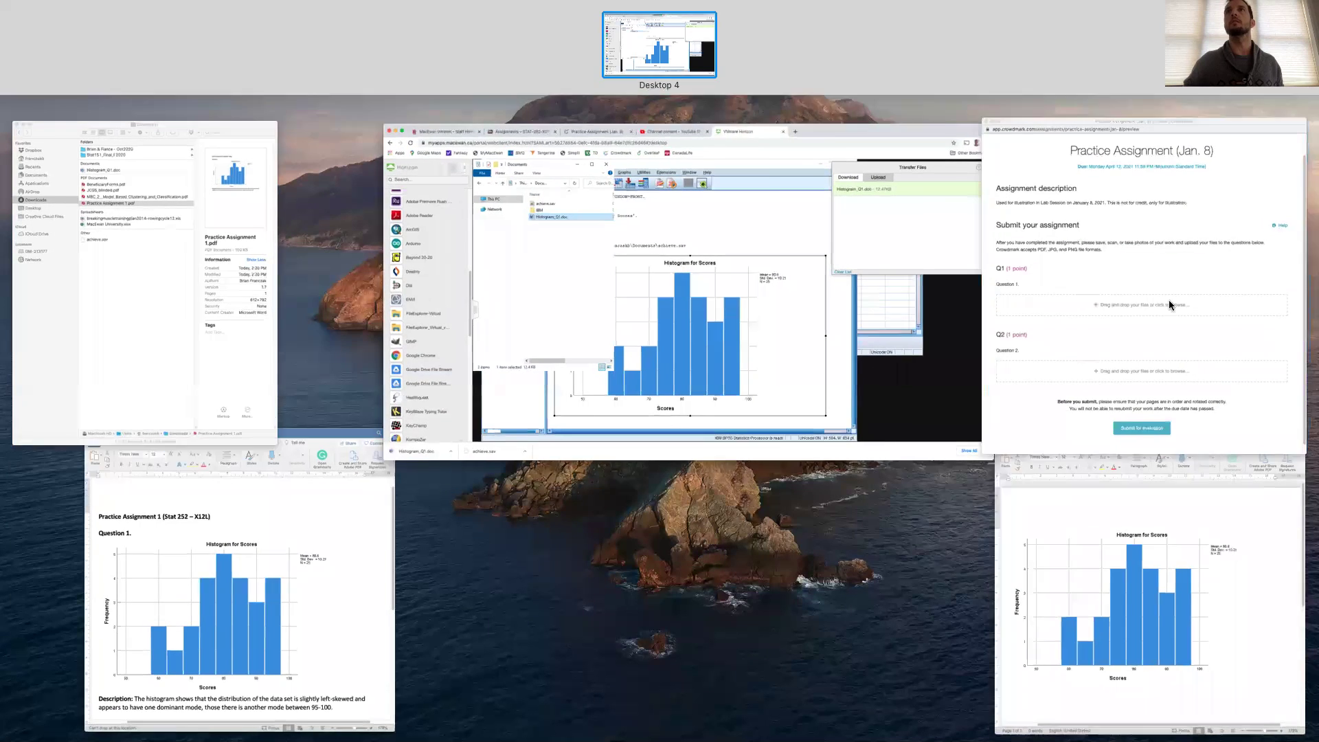
{"action": "left_click", "coordinate": [1169, 303]}
{"action": "left_click_drag", "start_coordinate": [865, 18], "coordinate": [863, 73]}
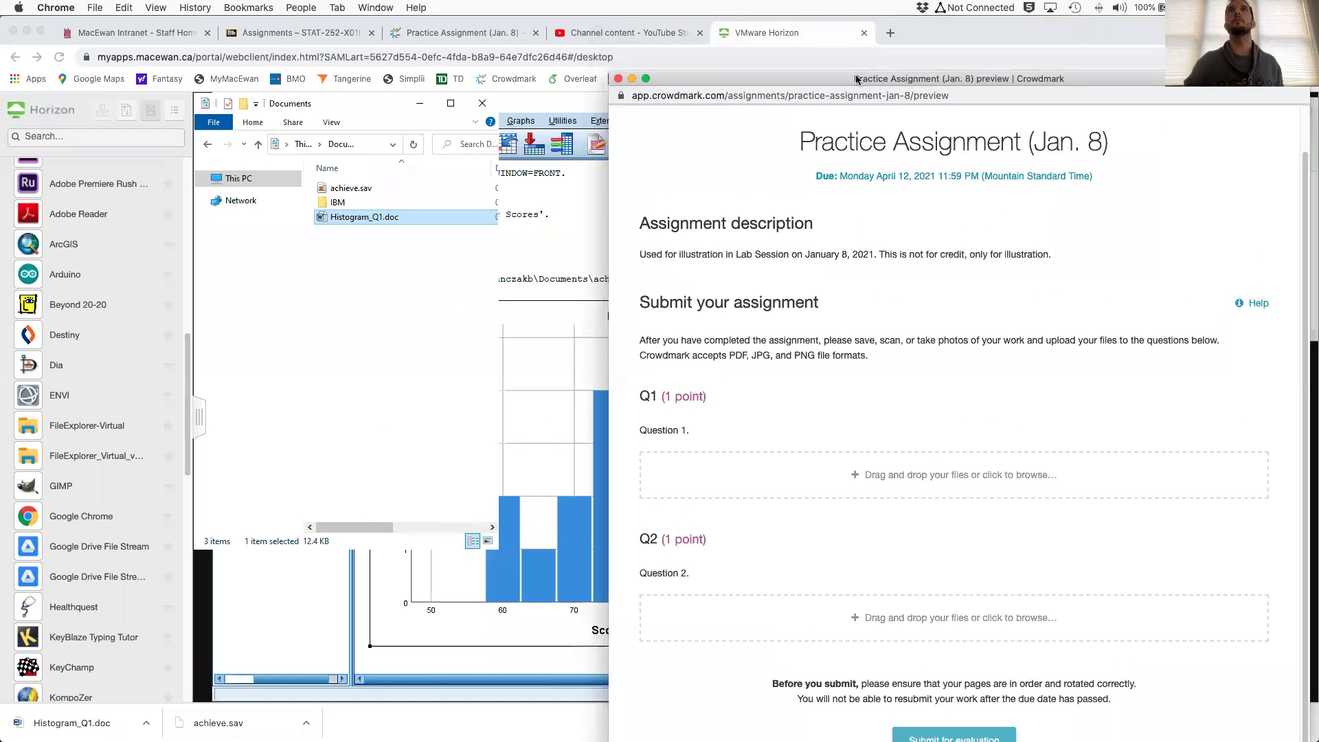
{"action": "left_click", "coordinate": [618, 80]}
{"action": "key", "text": "ctrl+Up"}
{"action": "left_click", "coordinate": [382, 577]}
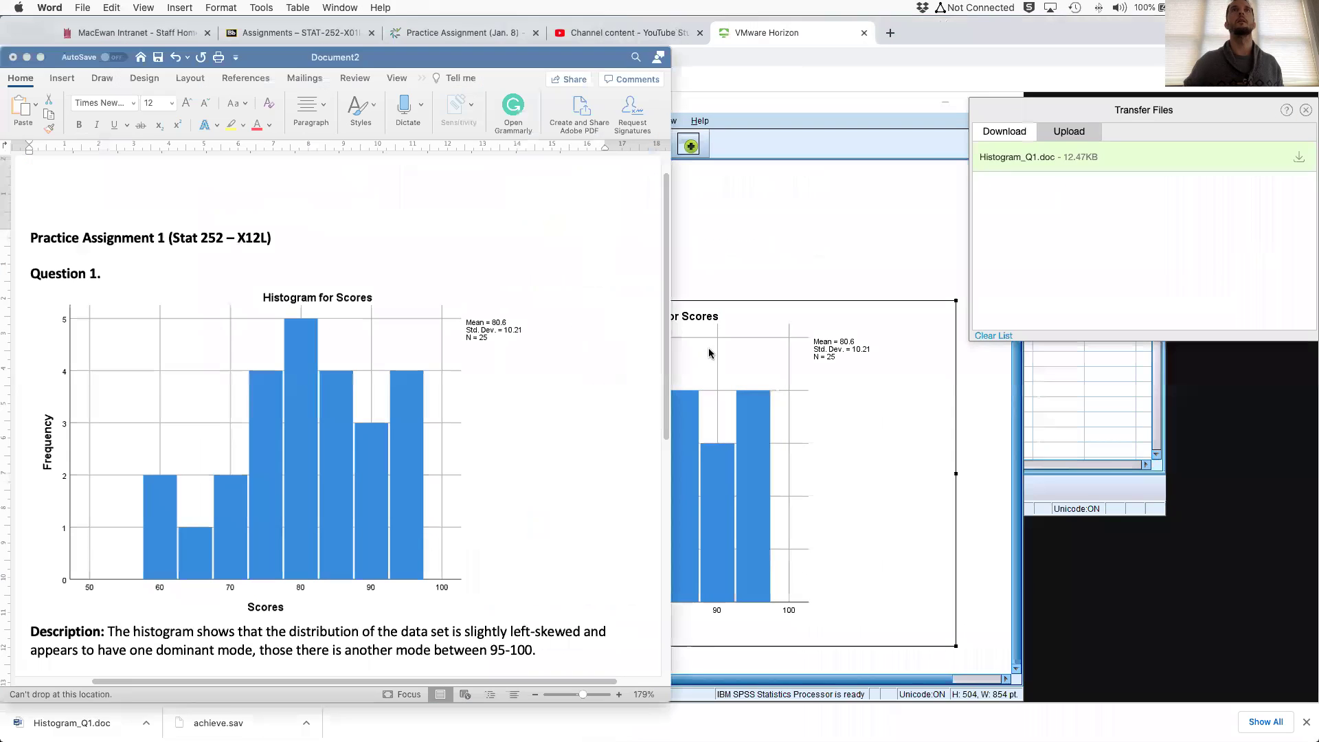
{"action": "left_click", "coordinate": [439, 36]}
{"action": "left_click", "coordinate": [50, 278]}
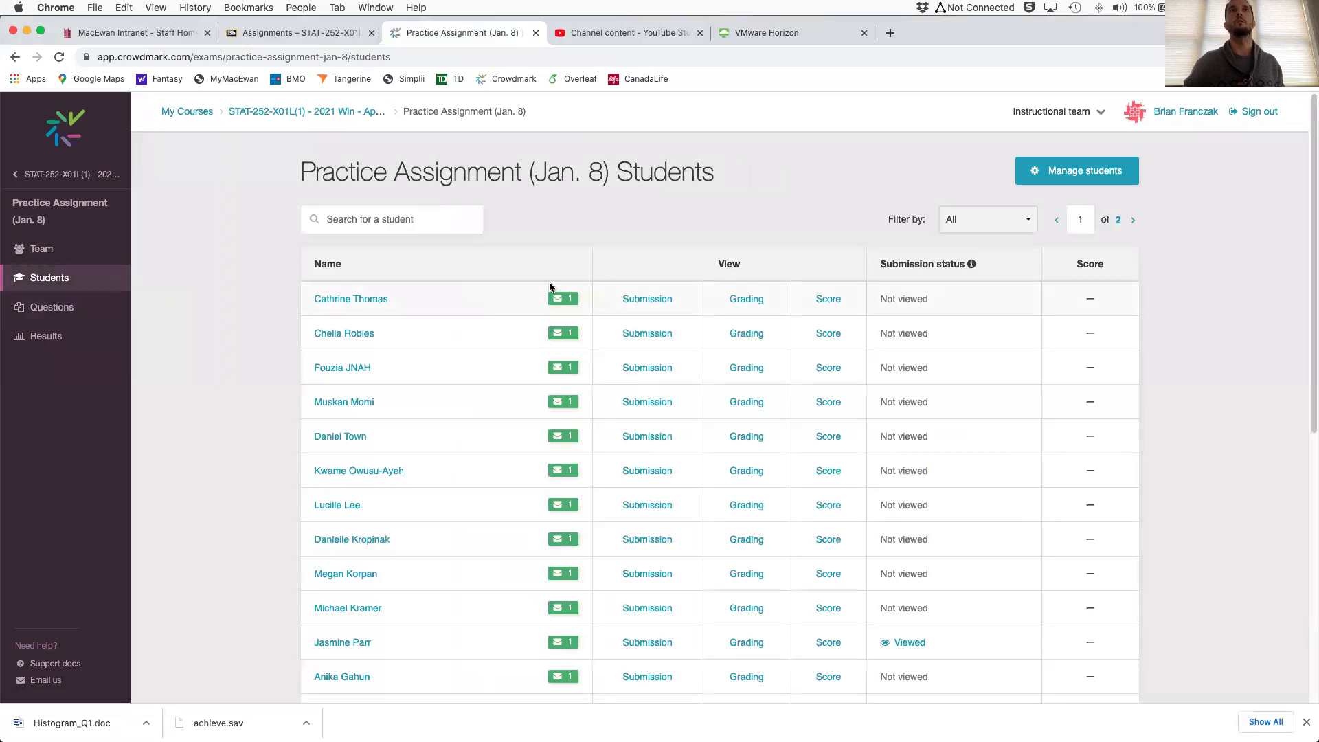
Open a student's submission page and minimize both Word windows to expose Downloads.
{"action": "left_click", "coordinate": [659, 301]}
{"action": "scroll", "coordinate": [653, 366], "scroll_direction": "down", "scroll_amount": 3}
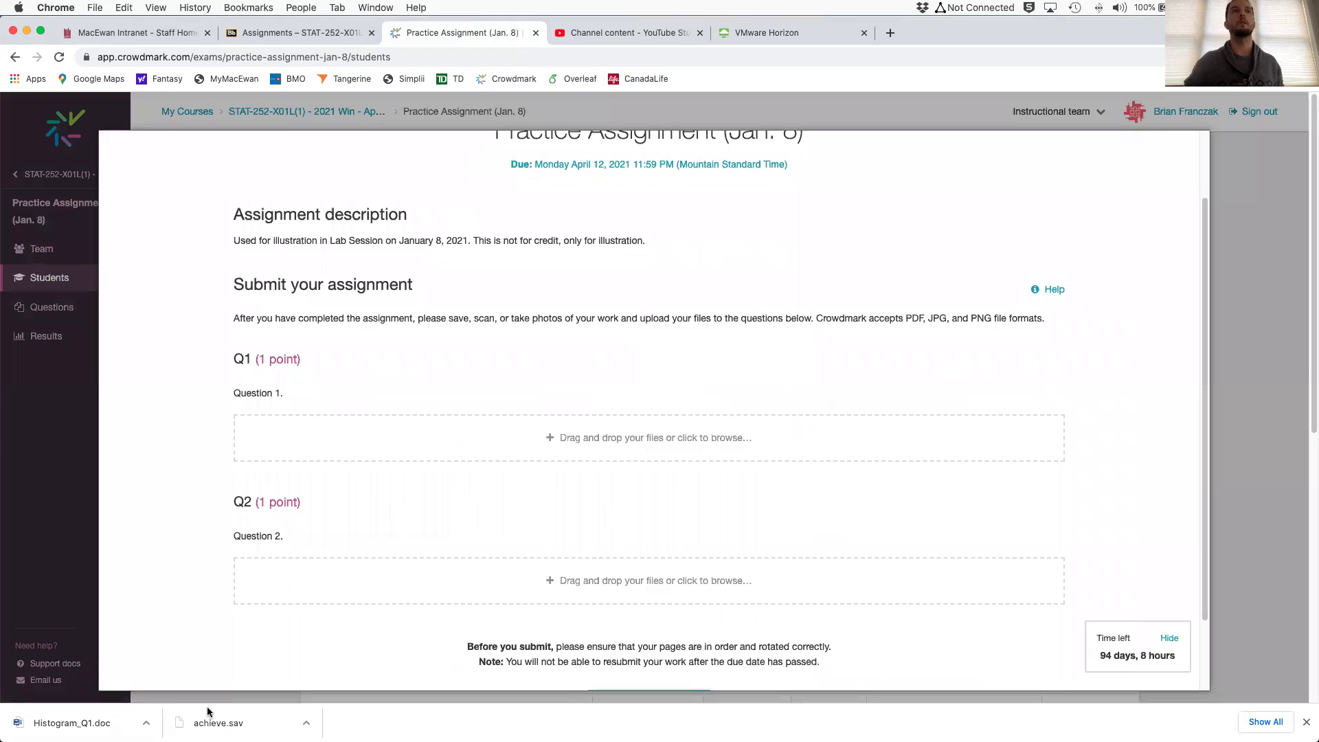
{"action": "key", "text": "ctrl+Up"}
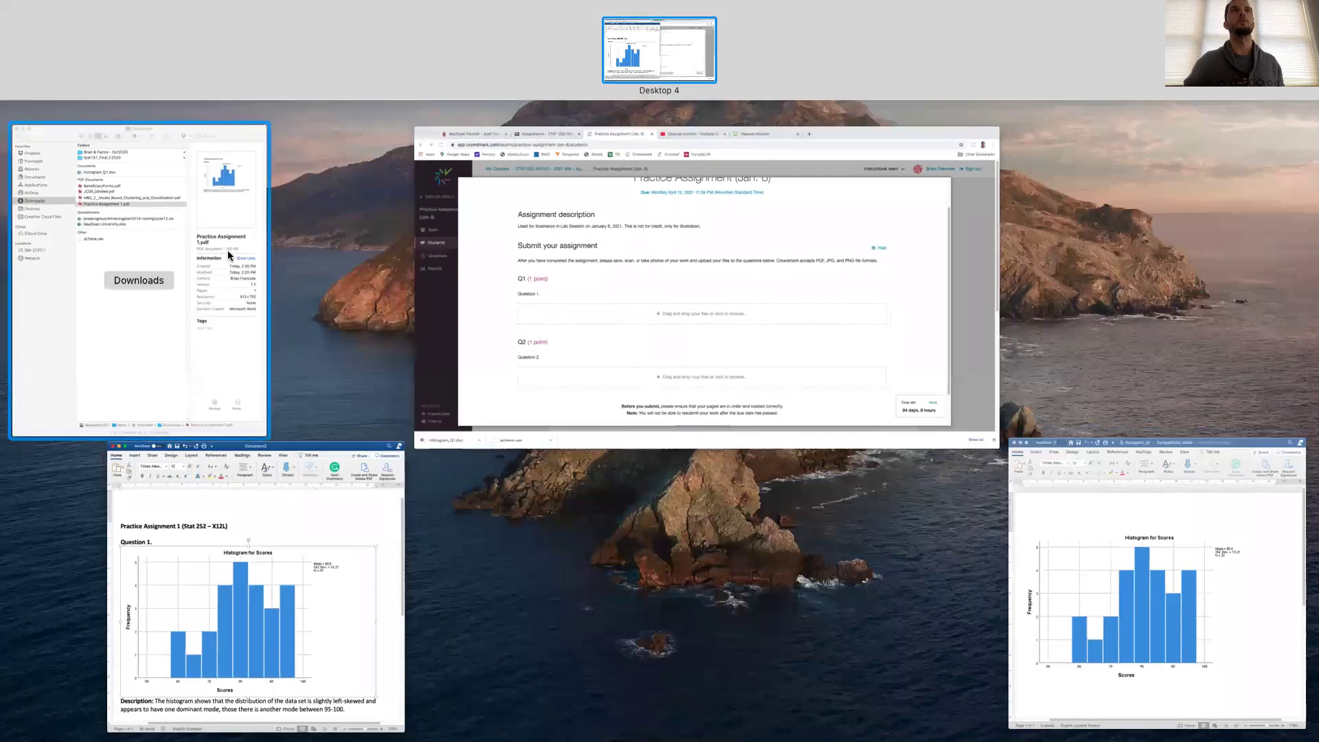
{"action": "left_click", "coordinate": [228, 250]}
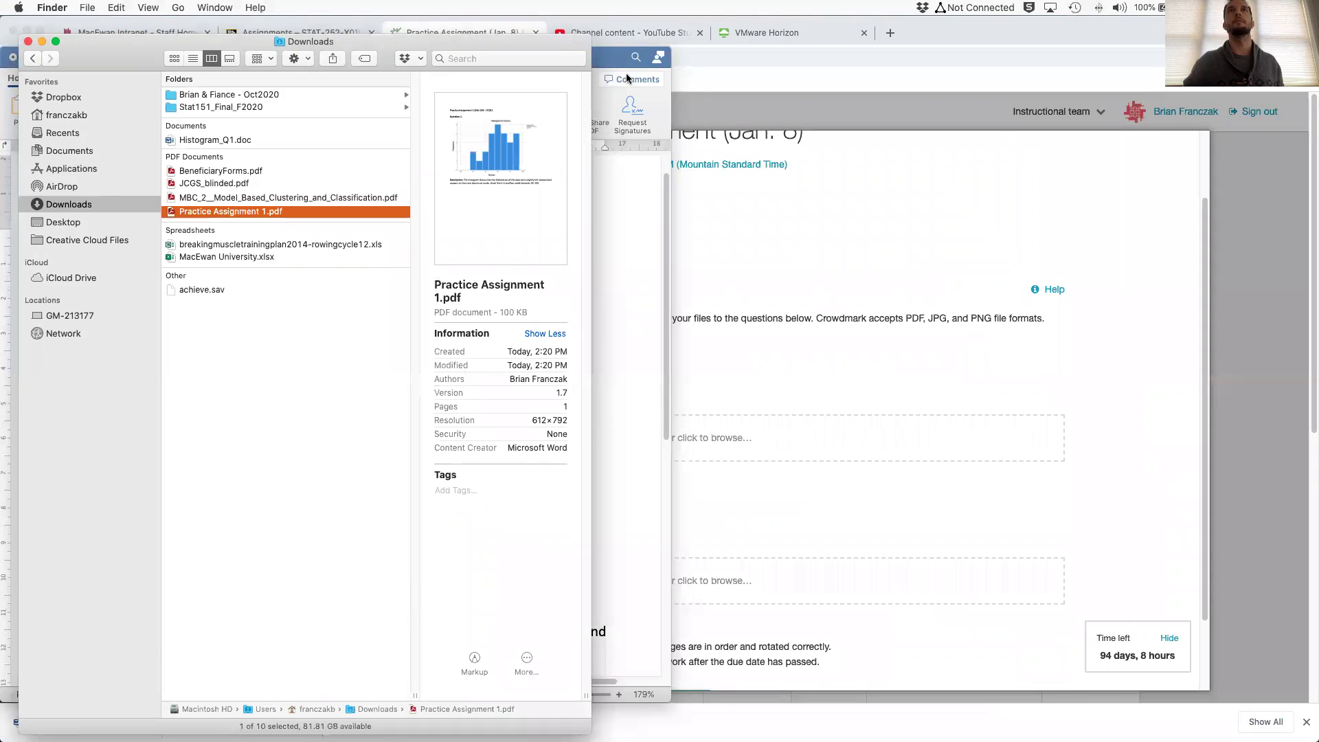
{"action": "key", "text": "super+Tab"}
{"action": "left_click", "coordinate": [26, 57]}
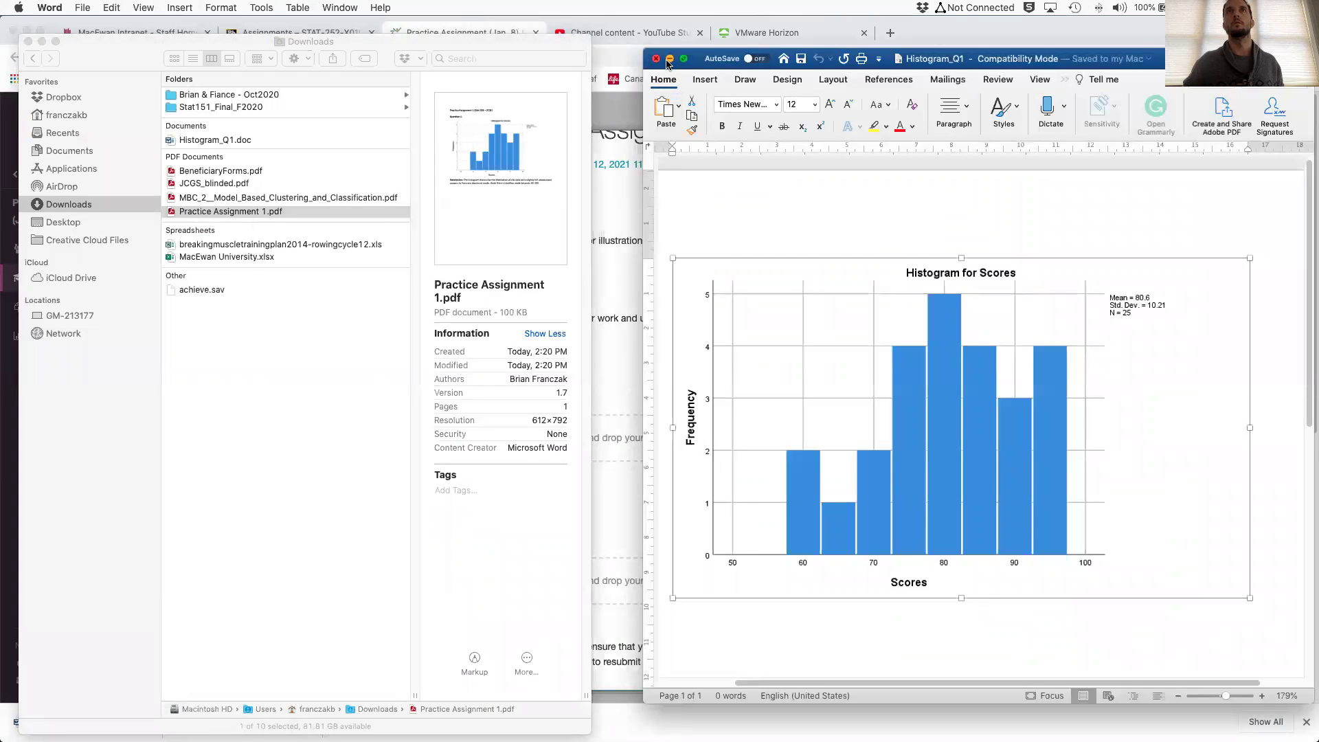
{"action": "left_click", "coordinate": [670, 59]}
{"action": "left_click_drag", "start_coordinate": [506, 47], "coordinate": [345, 66]}
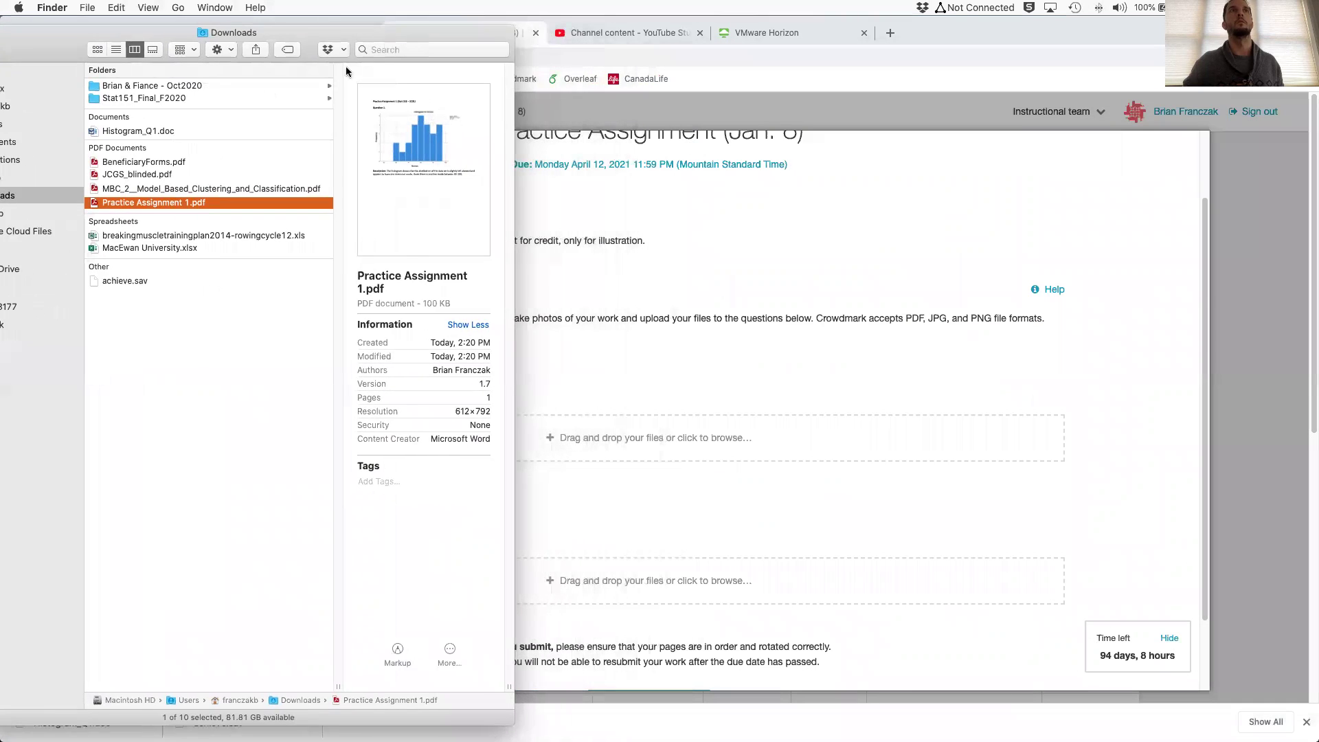
Upload Practice Assignment 1.pdf to the Q1 drop zone and check its page thumbnail.
{"action": "left_click_drag", "start_coordinate": [234, 200], "coordinate": [708, 430]}
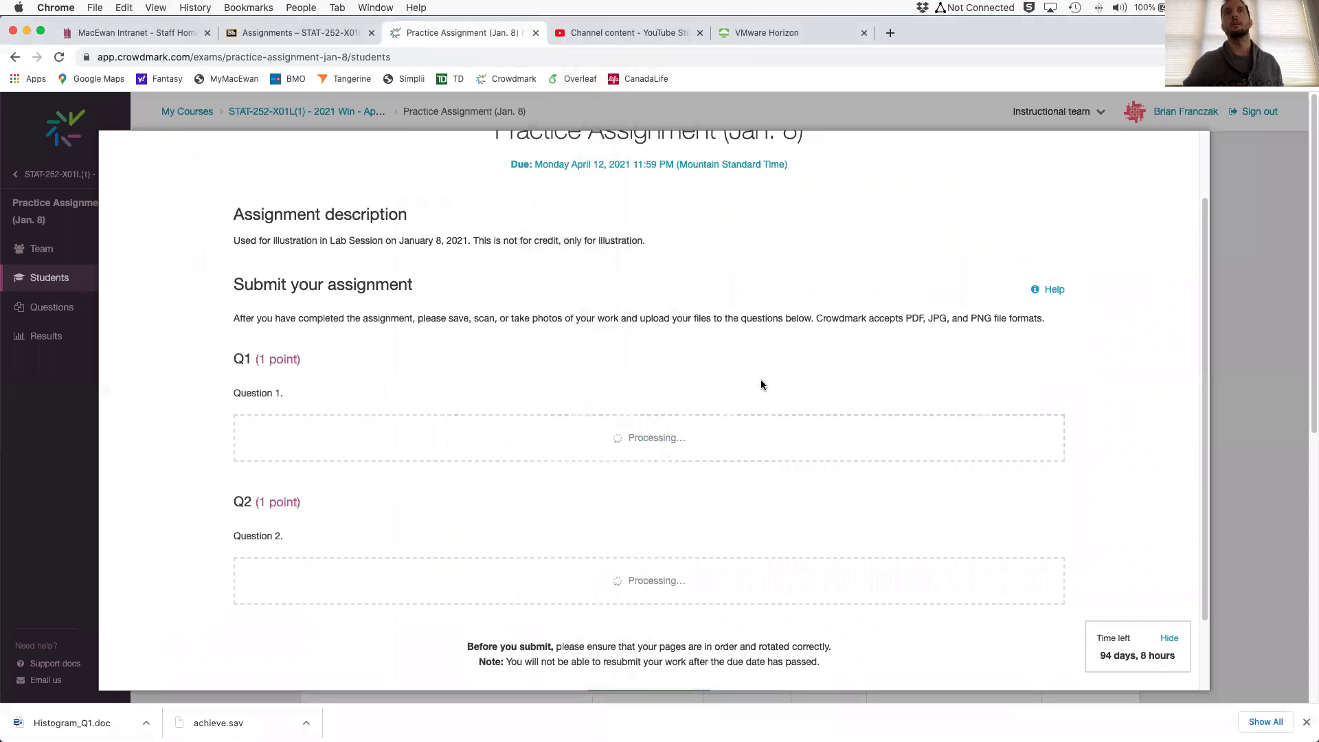
{"action": "scroll", "coordinate": [712, 462], "scroll_direction": "down", "scroll_amount": 2}
{"action": "mouse_move", "coordinate": [253, 433]}
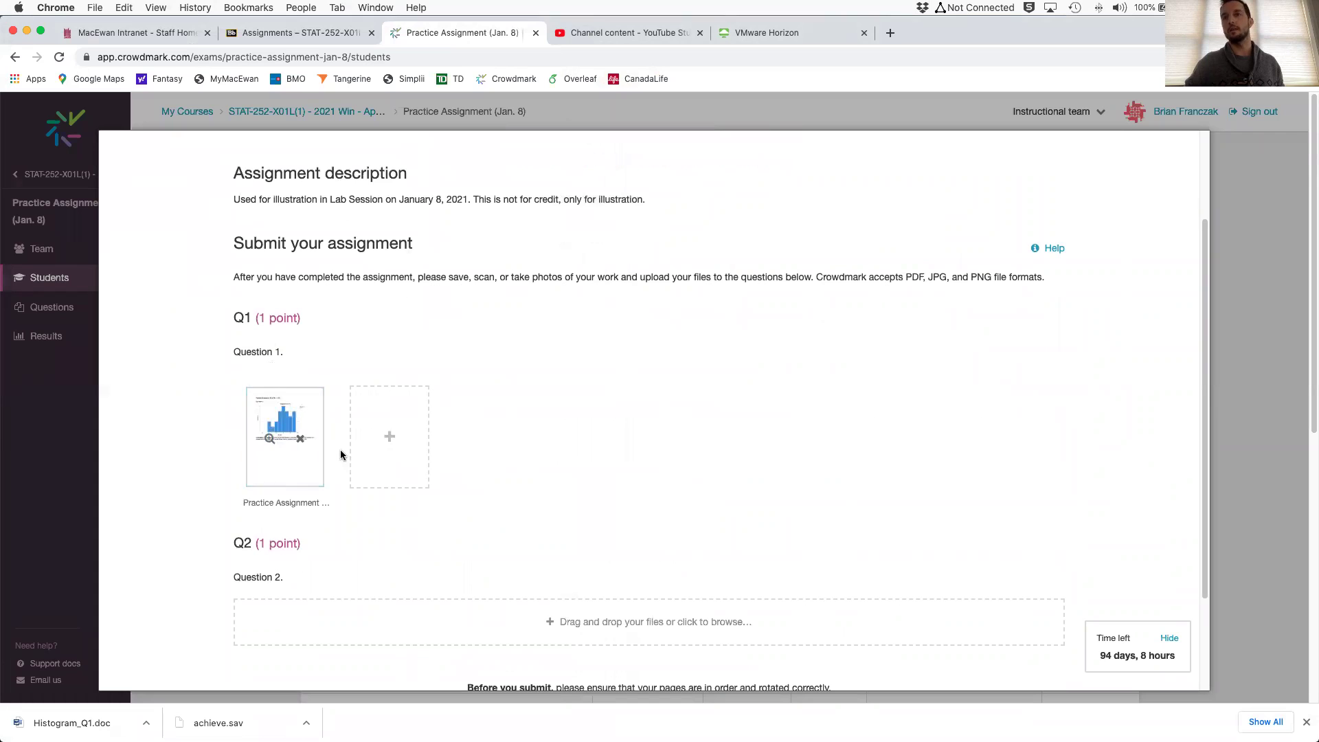
{"action": "scroll", "coordinate": [236, 392], "scroll_direction": "down", "scroll_amount": 1}
{"action": "left_click", "coordinate": [268, 414]}
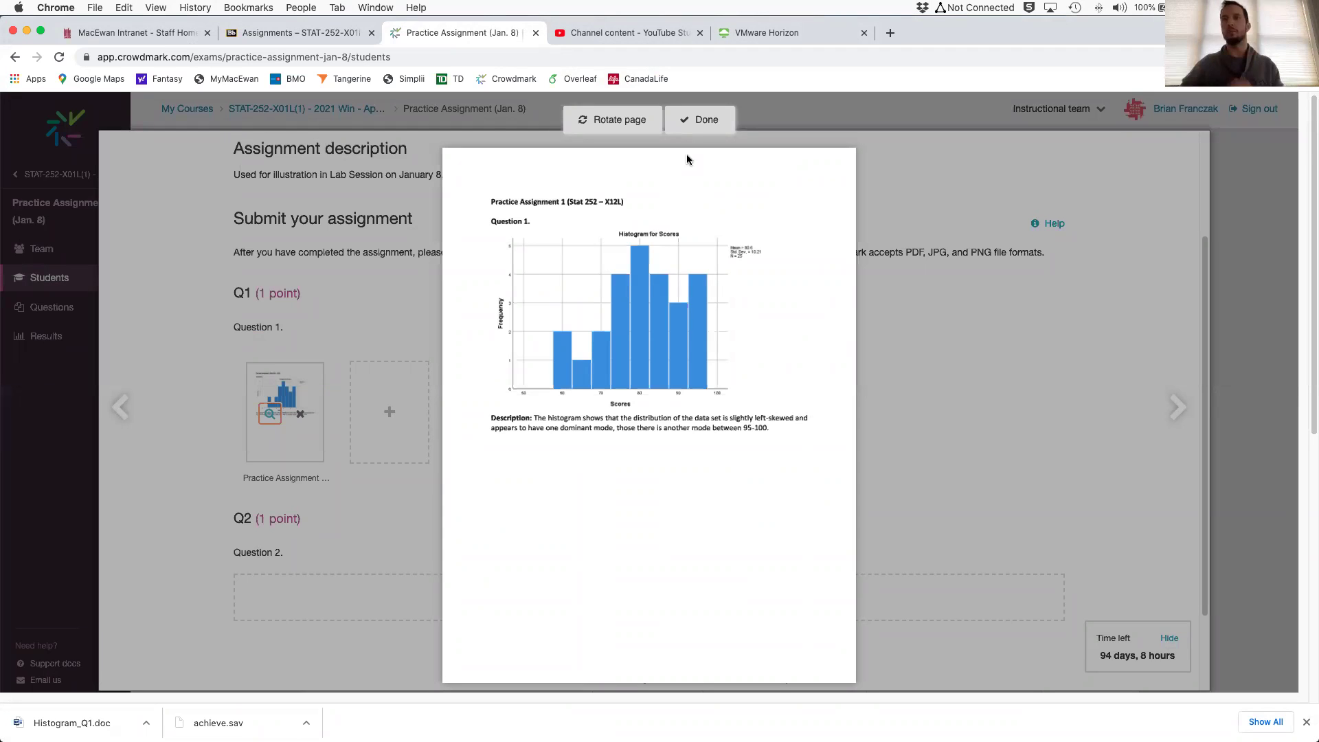
{"action": "left_click", "coordinate": [698, 121]}
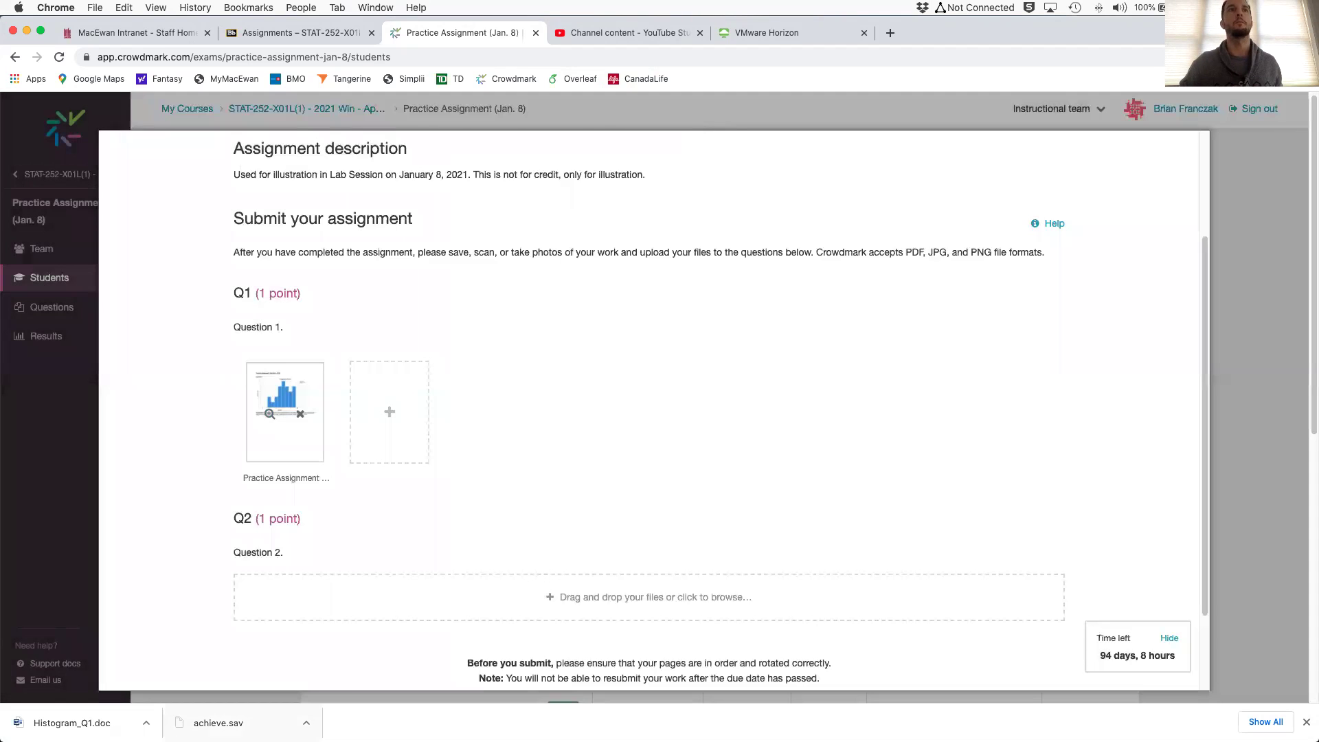
{"action": "scroll", "coordinate": [437, 648], "scroll_direction": "down", "scroll_amount": 2}
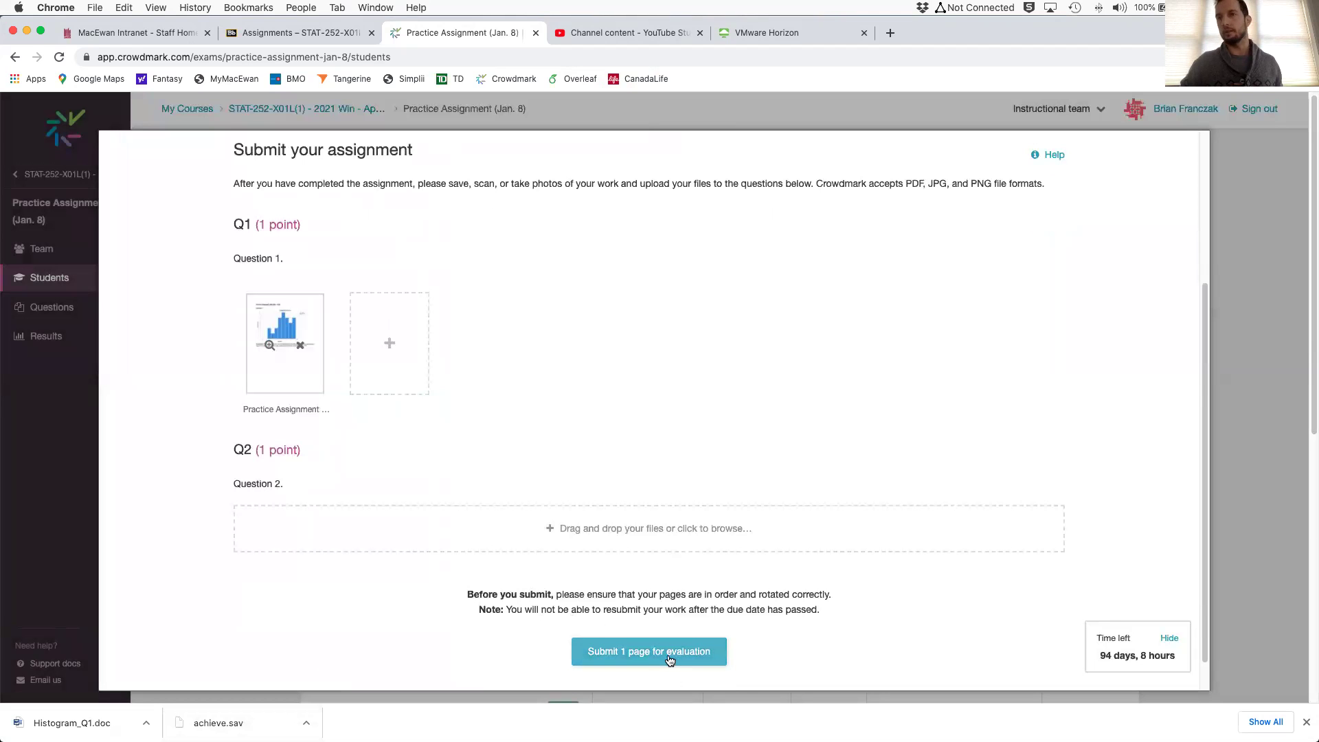
{"action": "scroll", "coordinate": [680, 650], "scroll_direction": "up", "scroll_amount": 3}
{"action": "scroll", "coordinate": [669, 639], "scroll_direction": "down", "scroll_amount": 2}
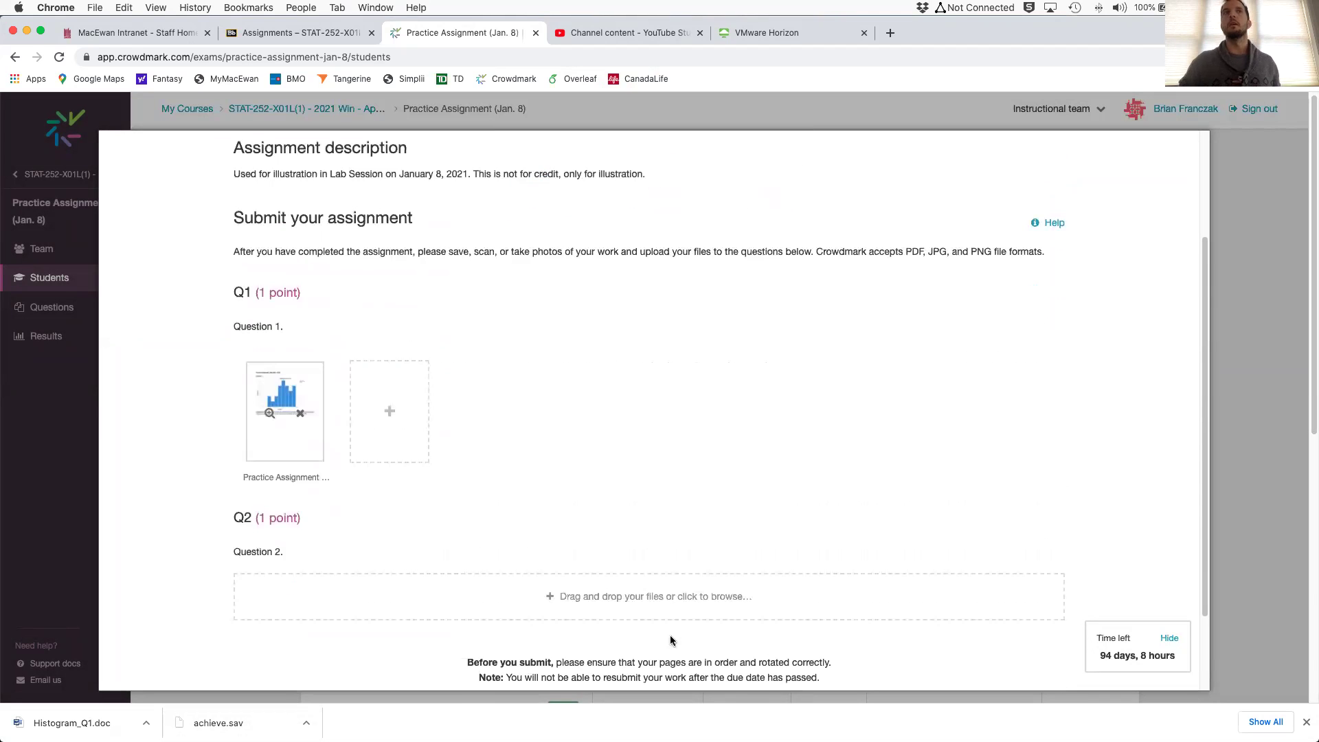
{"action": "scroll", "coordinate": [663, 562], "scroll_direction": "down", "scroll_amount": 2}
{"action": "scroll", "coordinate": [666, 559], "scroll_direction": "up", "scroll_amount": 5}
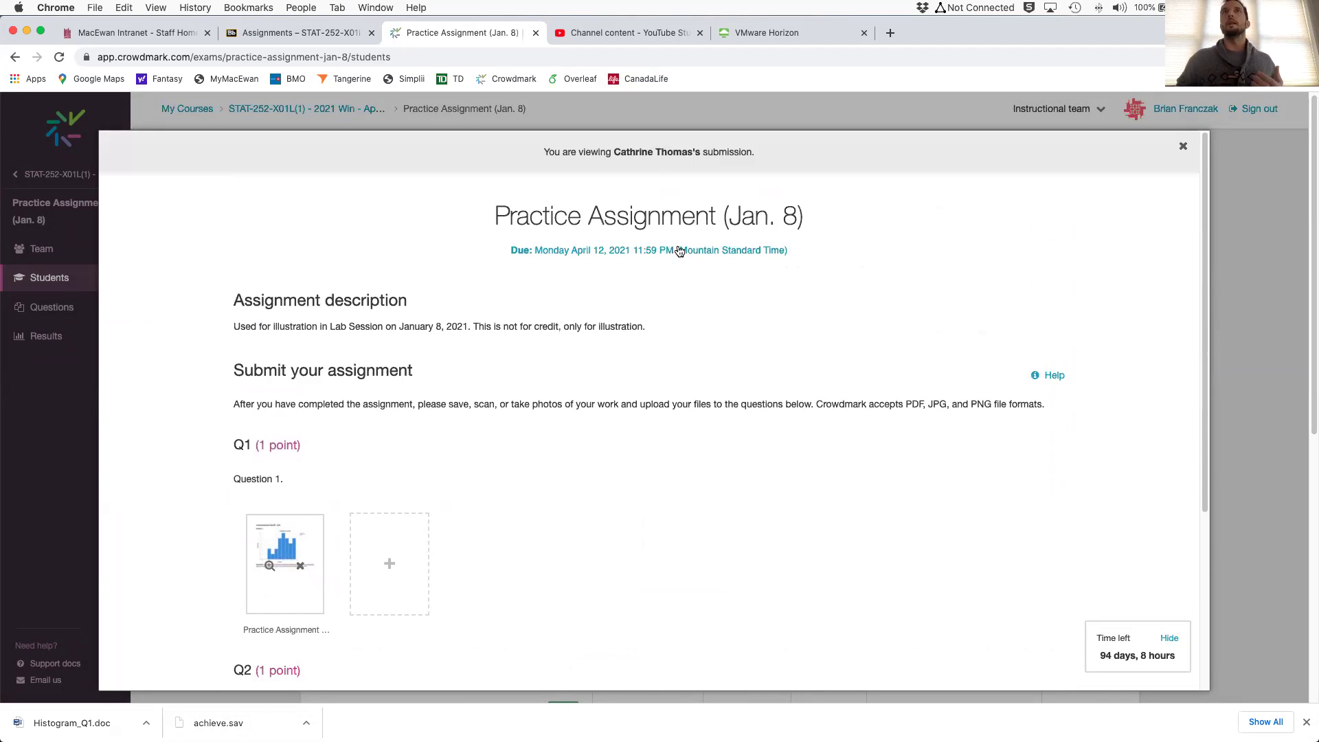
In the SPSS viewer, set up Descriptives for scores, then cancel it.
{"action": "left_click", "coordinate": [824, 34]}
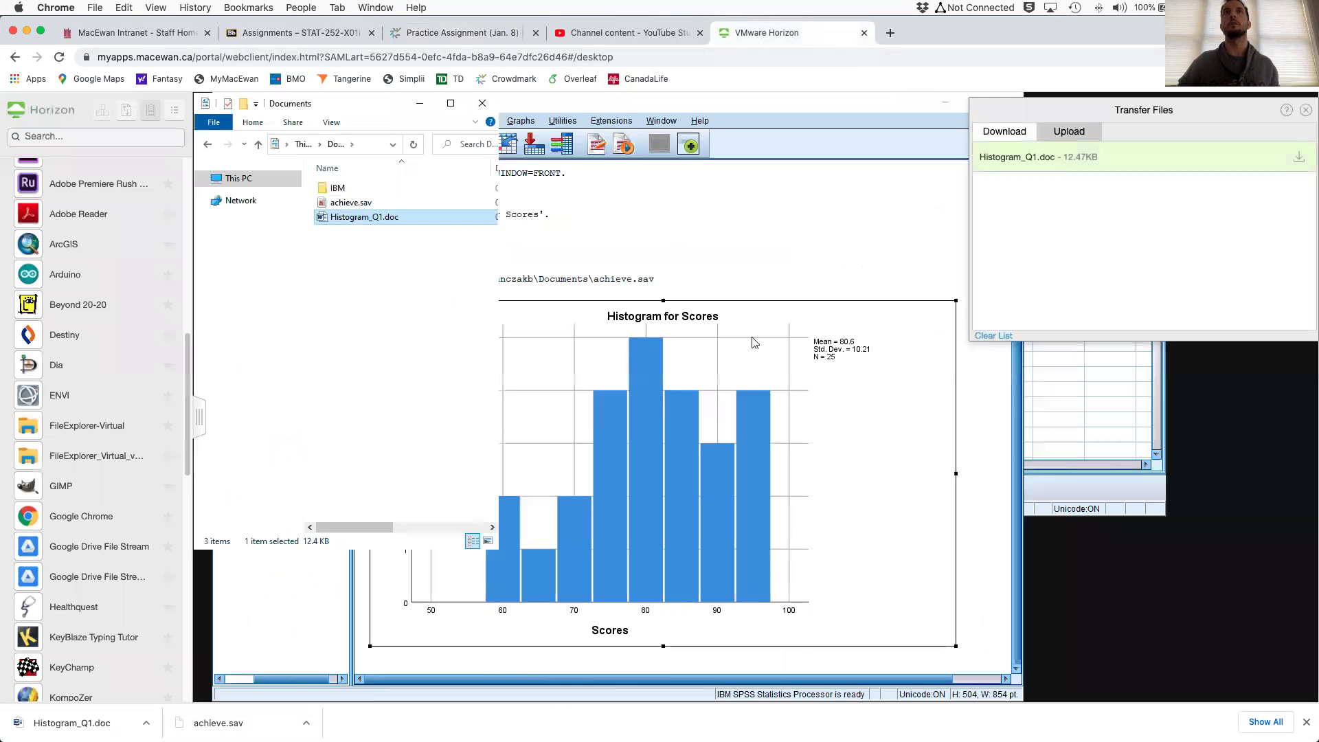
{"action": "left_click", "coordinate": [869, 110]}
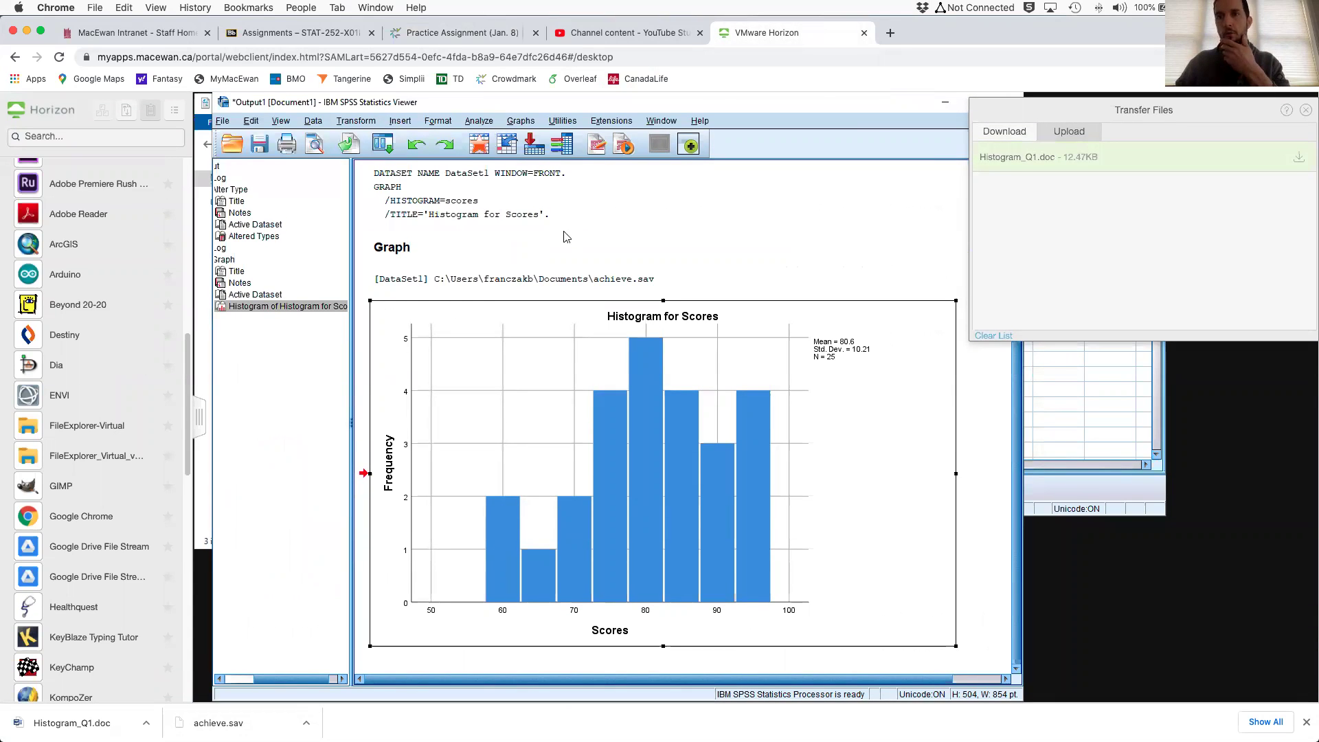
{"action": "left_click", "coordinate": [481, 121]}
{"action": "mouse_move", "coordinate": [514, 158]}
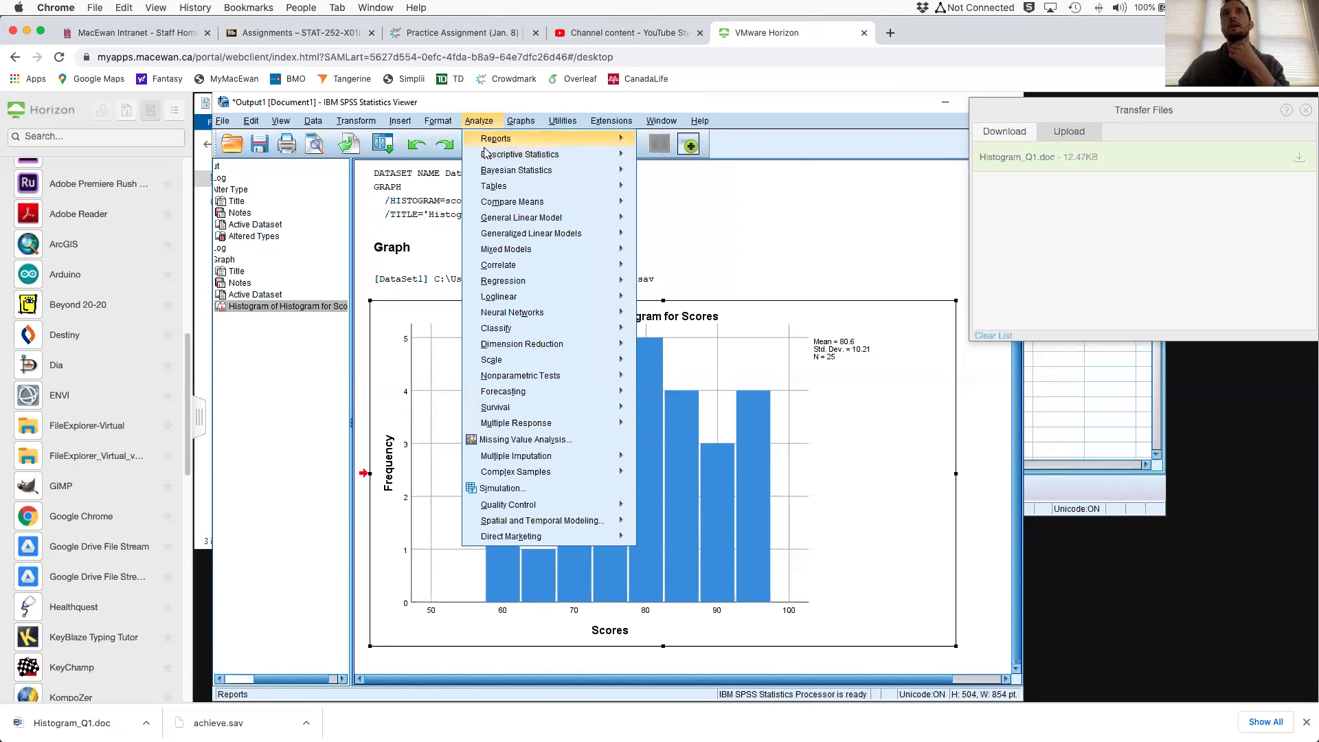
{"action": "left_click", "coordinate": [668, 175]}
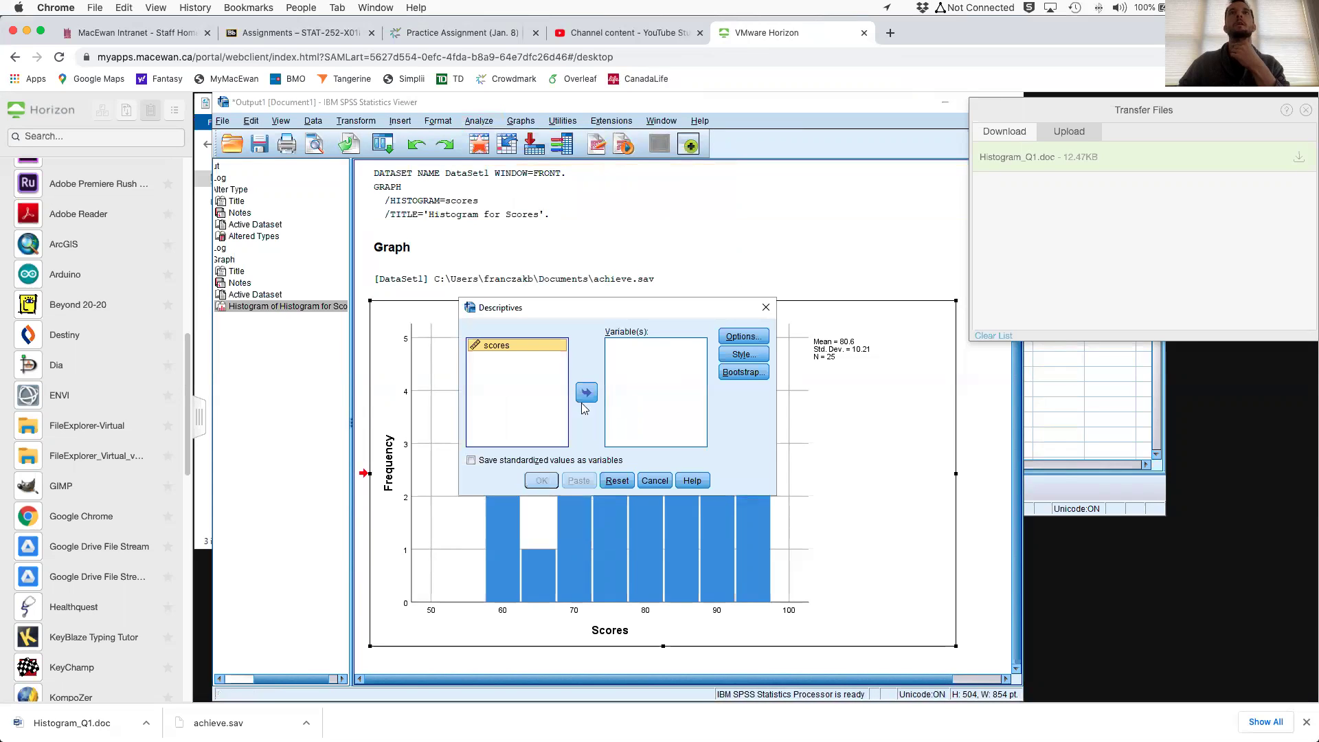
{"action": "left_click", "coordinate": [586, 393]}
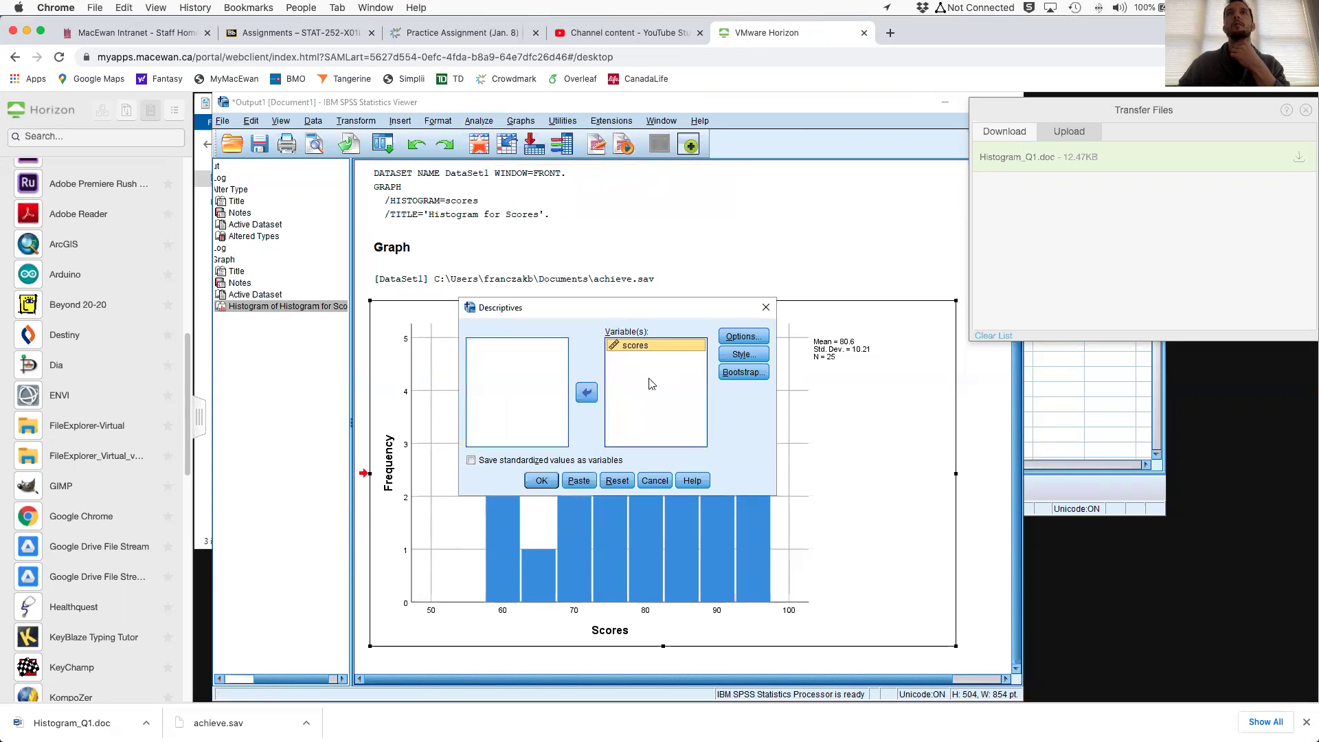
{"action": "left_click", "coordinate": [740, 336]}
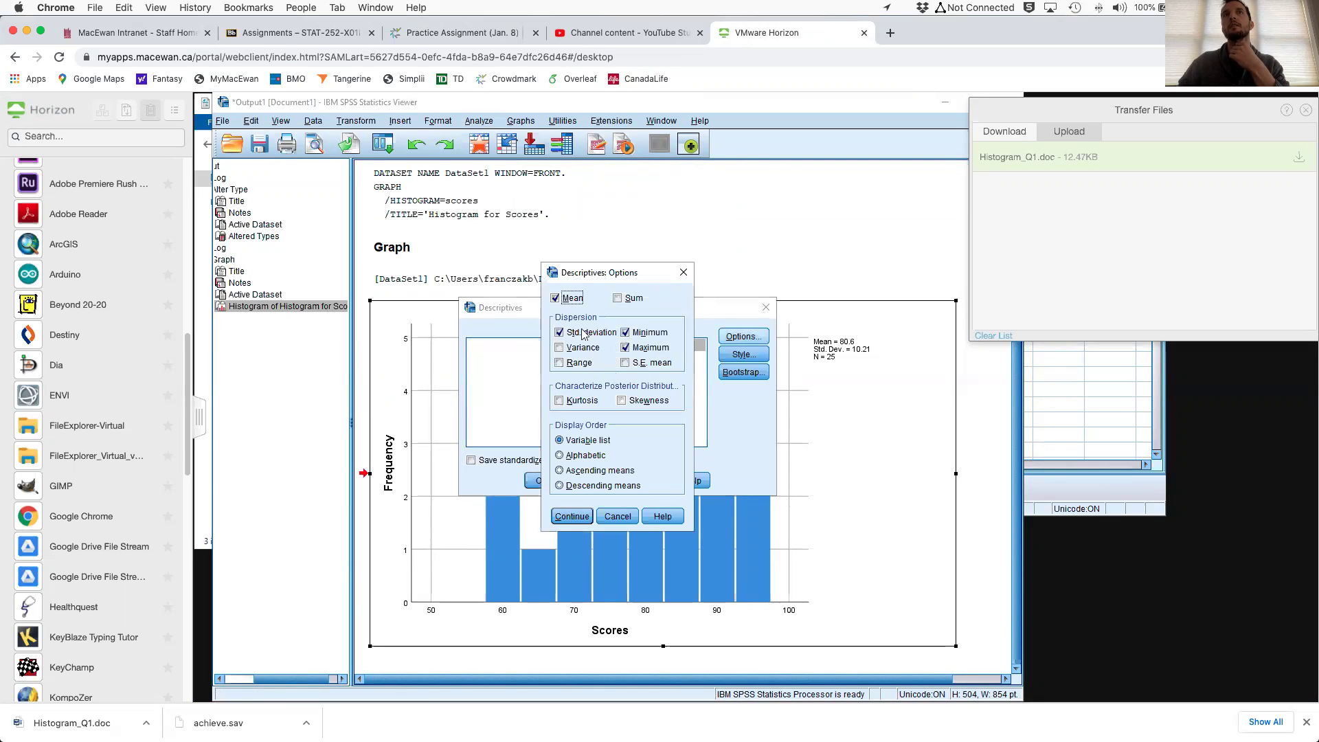
{"action": "left_click", "coordinate": [618, 516]}
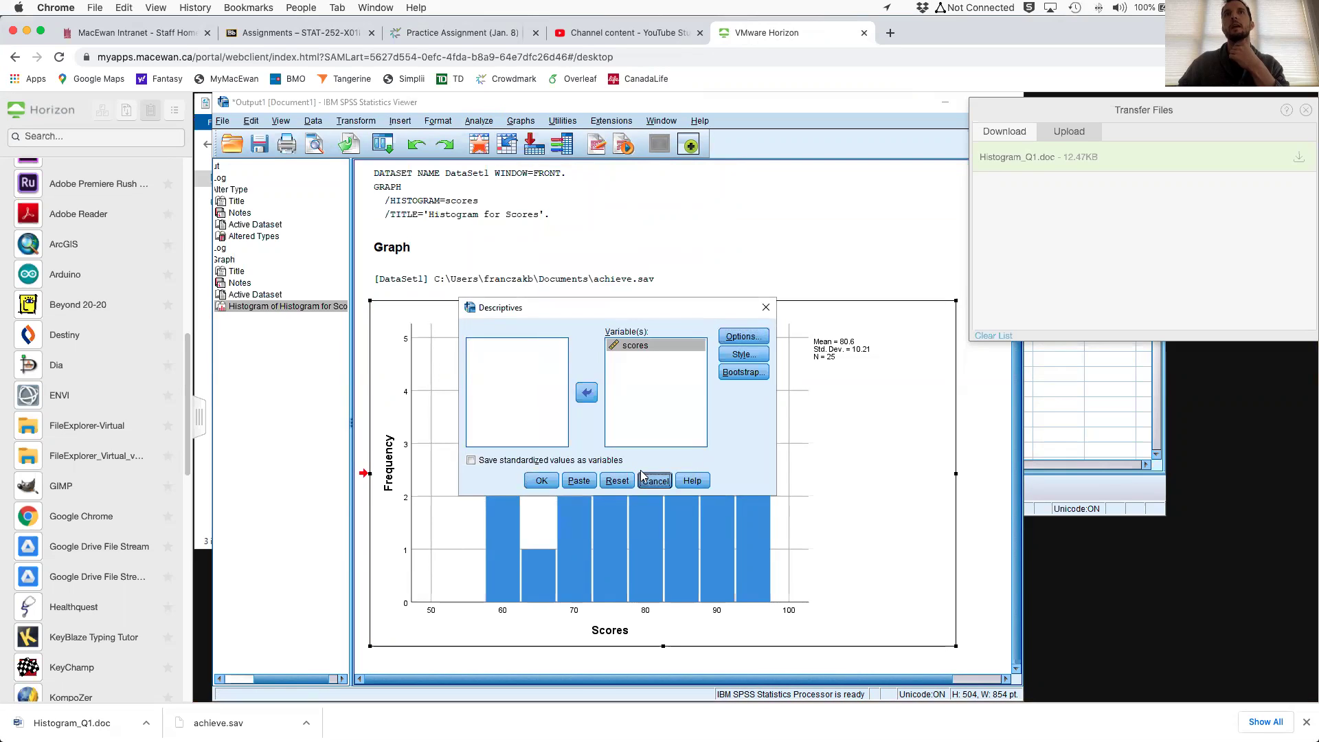
{"action": "left_click", "coordinate": [656, 480]}
Set up Explore with scores as dependent variable, then dismiss it without running.
{"action": "left_click", "coordinate": [479, 121]}
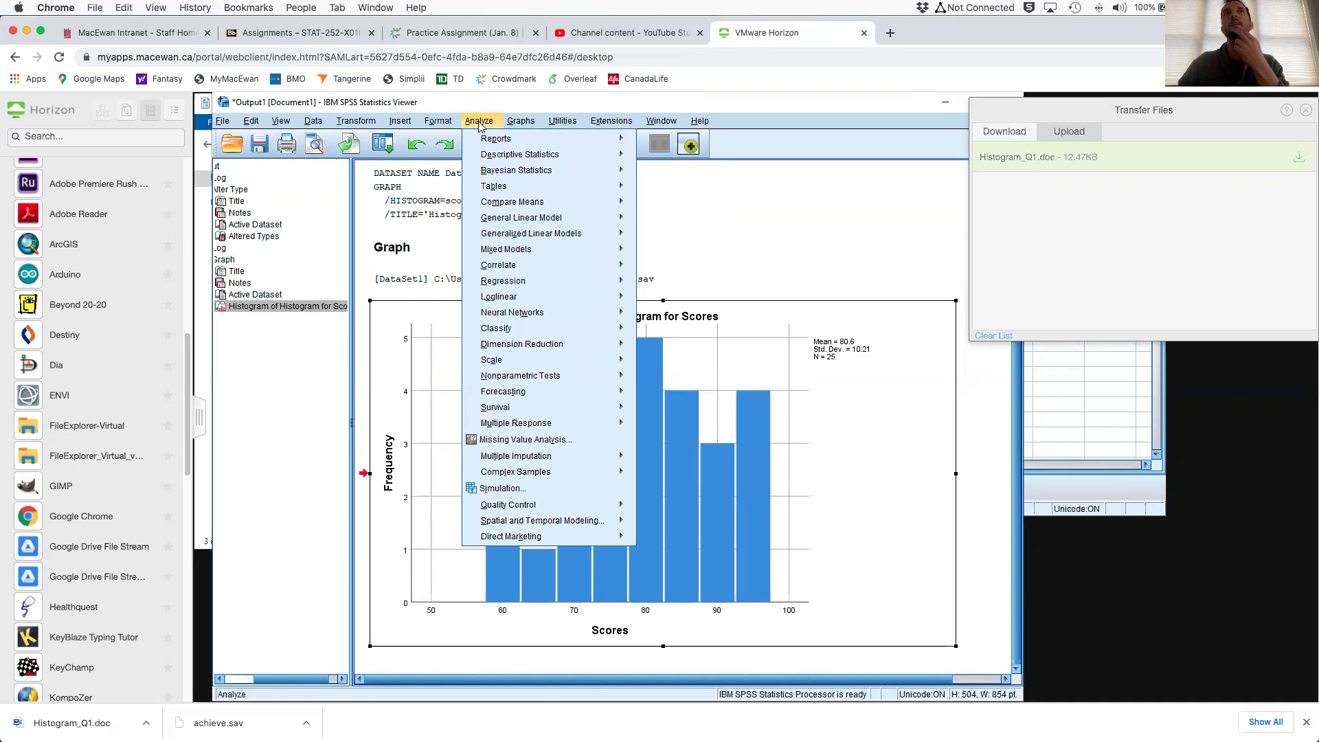
{"action": "mouse_move", "coordinate": [527, 155]}
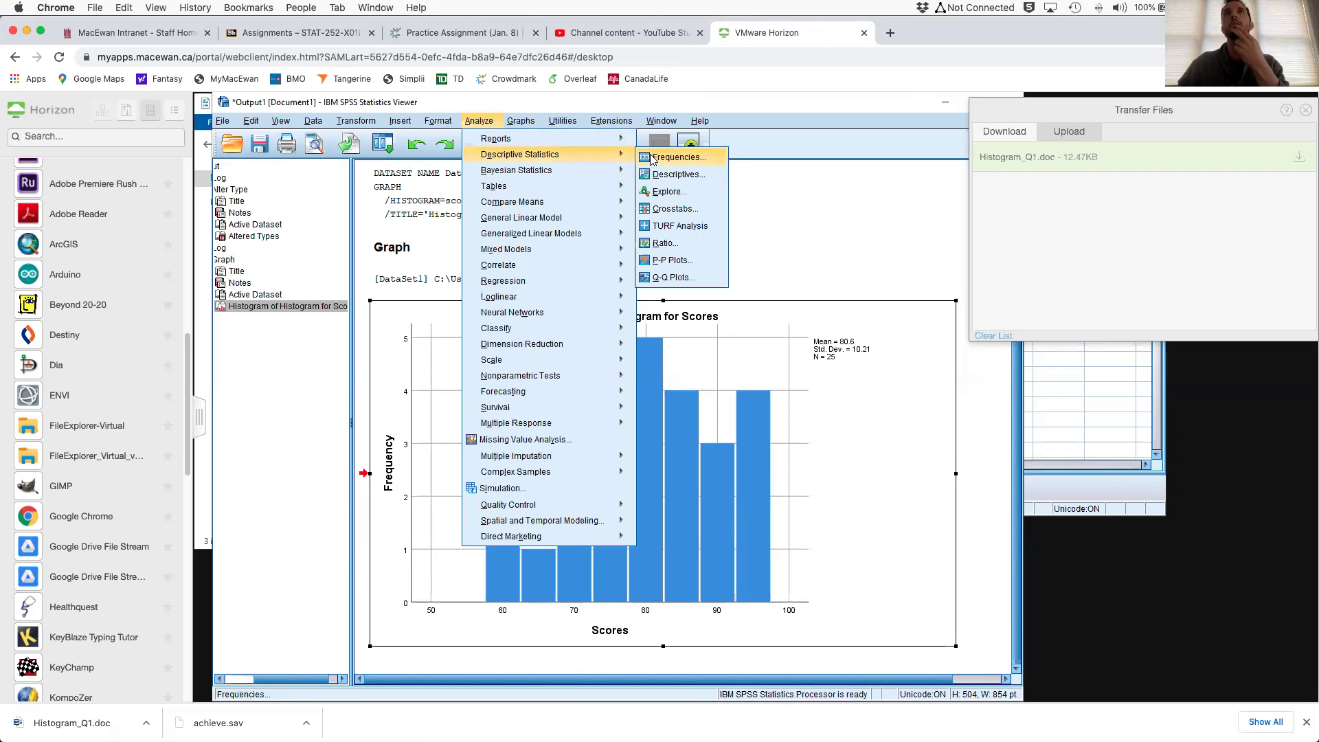
{"action": "left_click", "coordinate": [660, 195]}
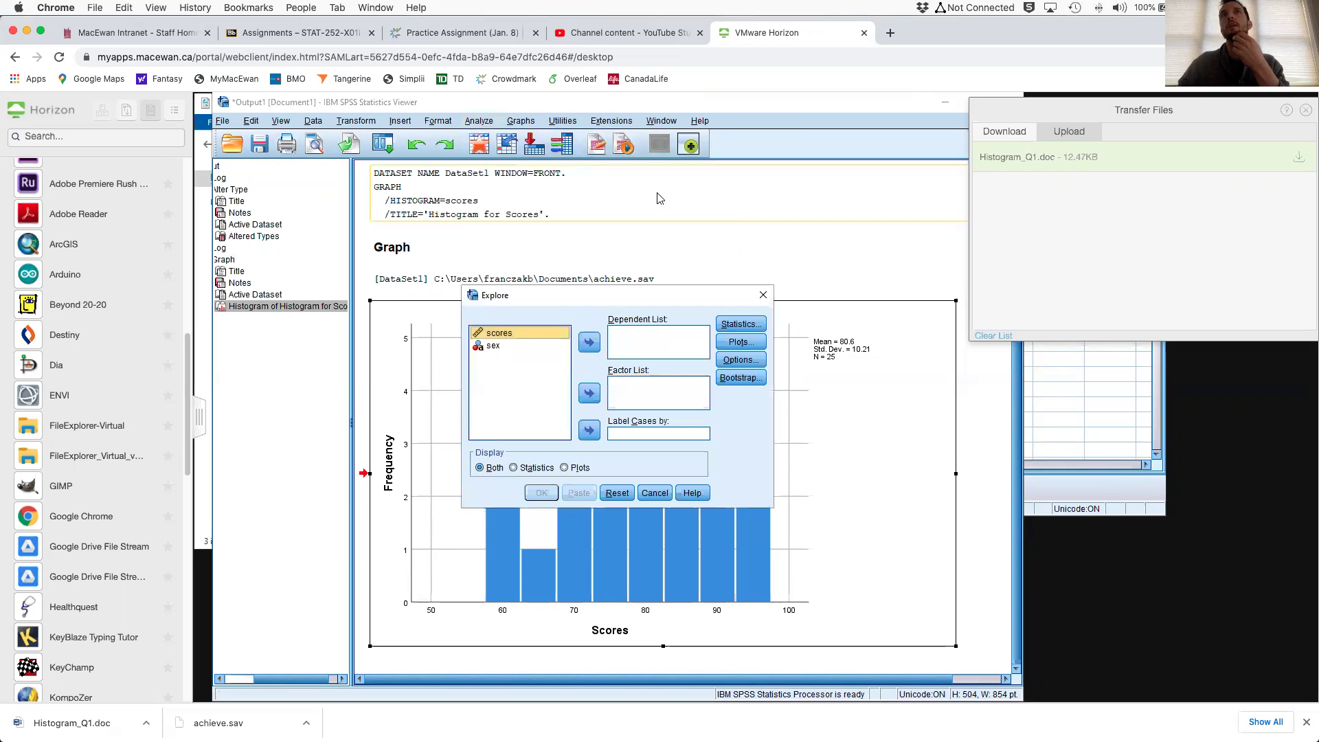
{"action": "left_click", "coordinate": [589, 342]}
{"action": "left_click", "coordinate": [757, 325]}
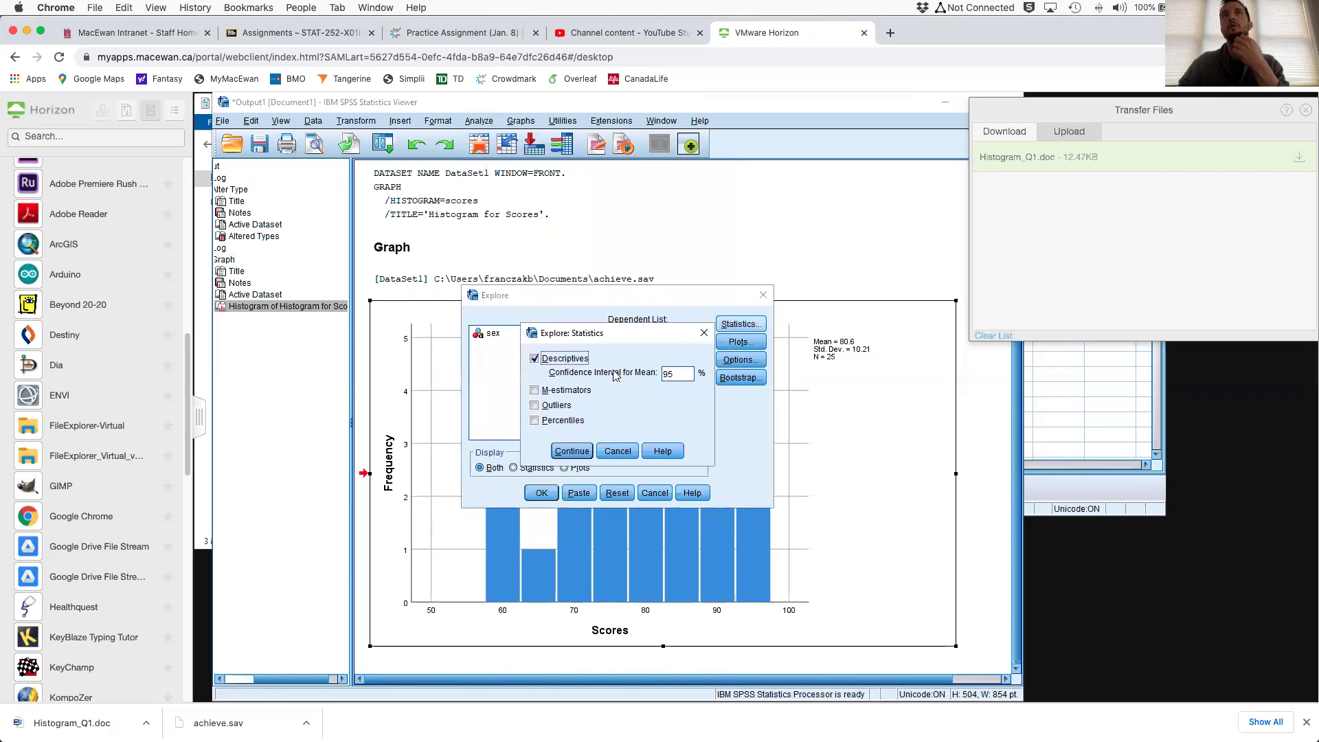
{"action": "left_click", "coordinate": [578, 453]}
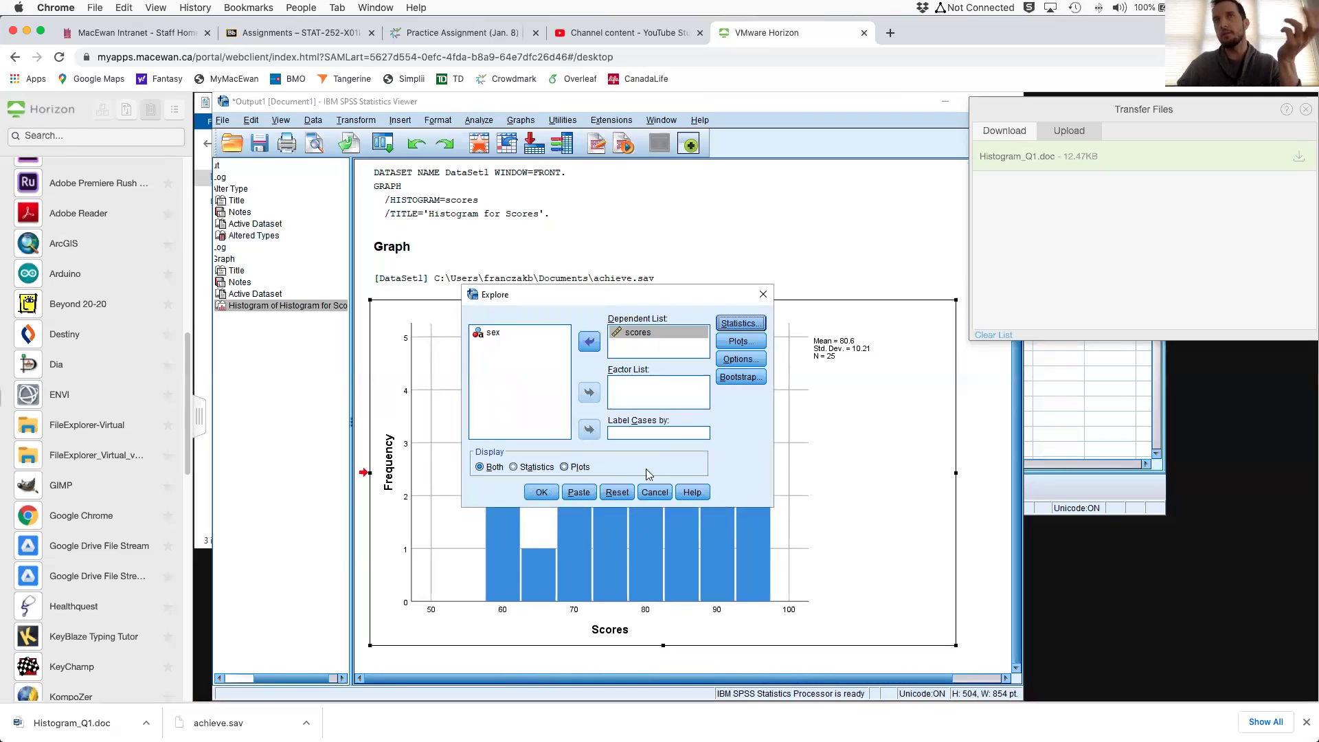
{"action": "left_click", "coordinate": [763, 295]}
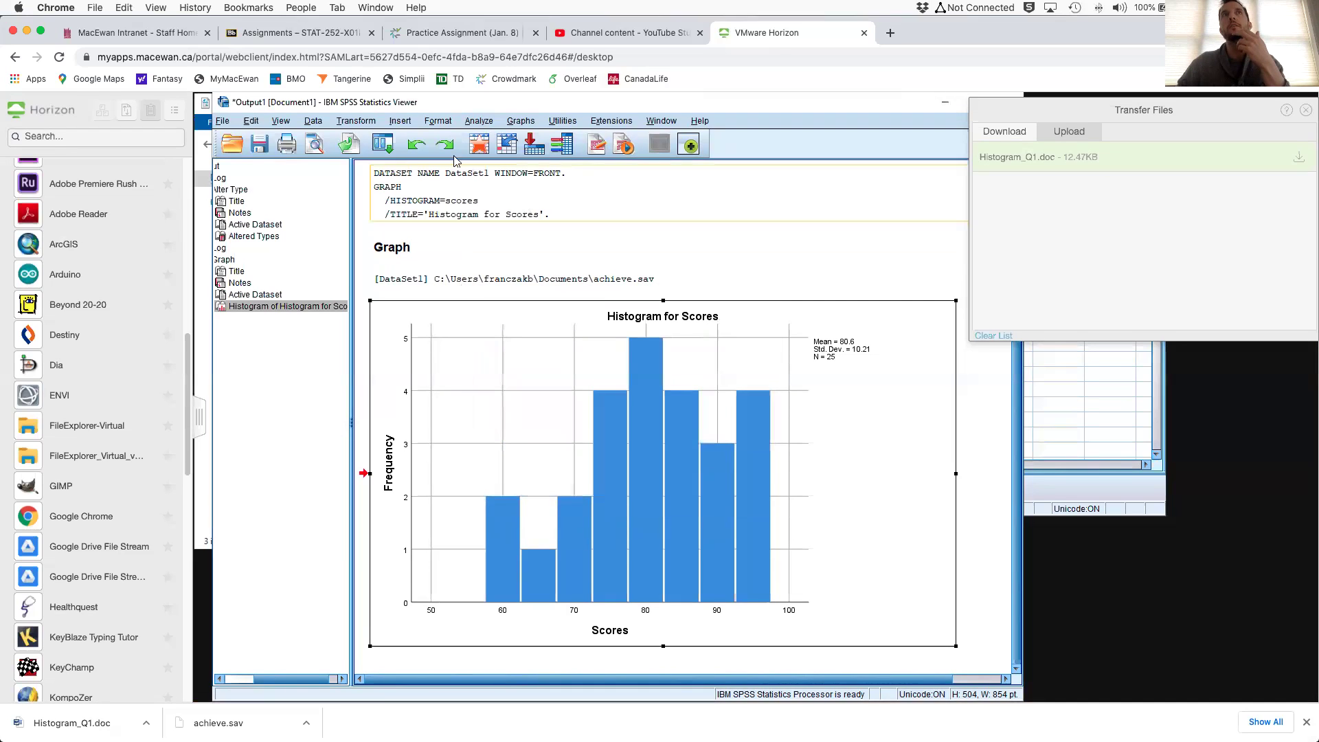
Run Descriptives on scores reporting mean, std. deviation, minimum and maximum.
{"action": "left_click", "coordinate": [479, 122]}
{"action": "left_click", "coordinate": [479, 122]}
{"action": "left_click", "coordinate": [479, 122]}
{"action": "left_click", "coordinate": [479, 124]}
{"action": "left_click", "coordinate": [479, 126]}
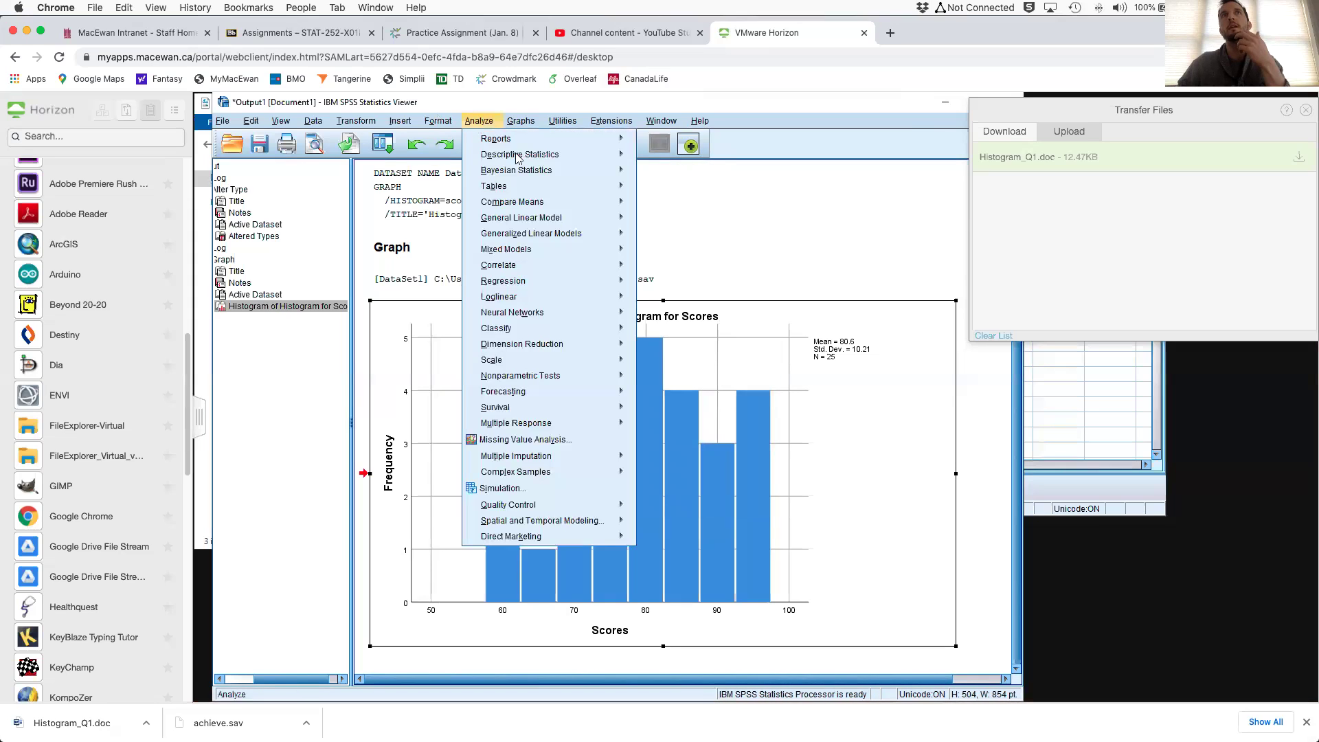
{"action": "left_click", "coordinate": [492, 121]}
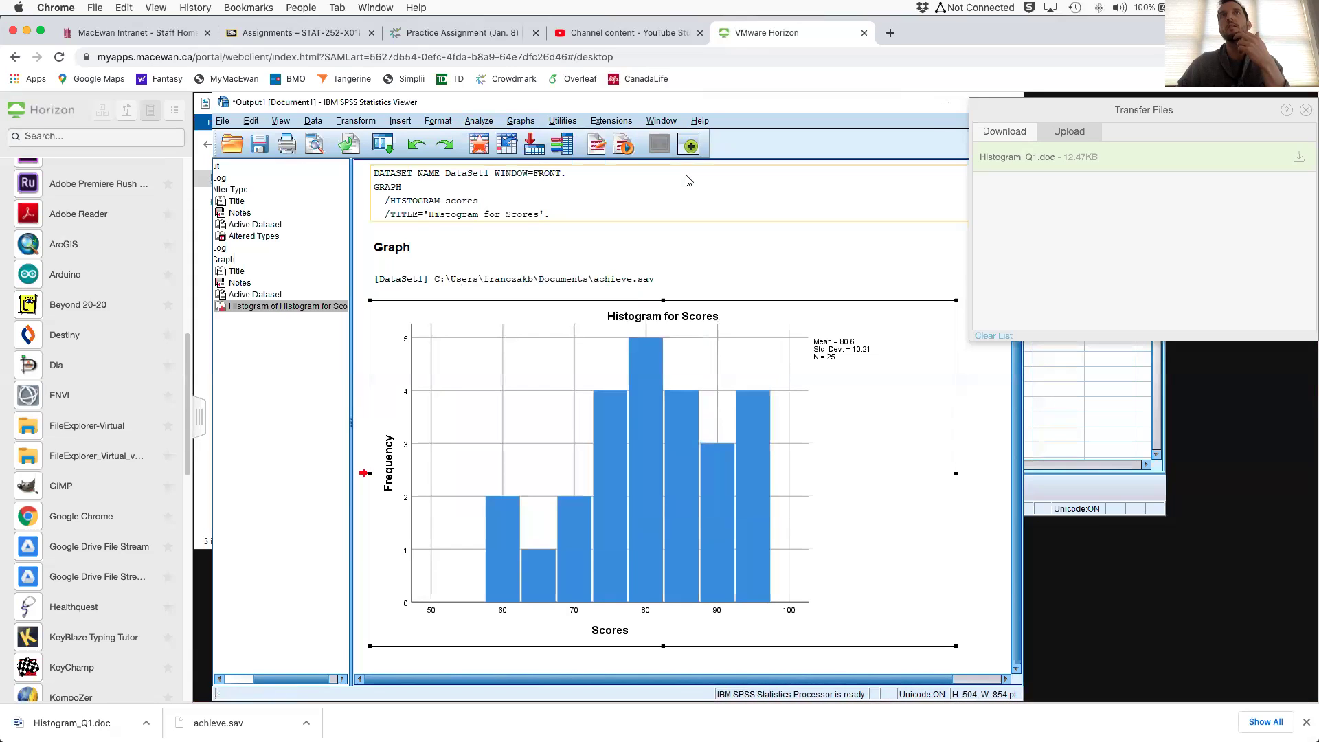
{"action": "left_click", "coordinate": [491, 122]}
{"action": "mouse_move", "coordinate": [550, 154]}
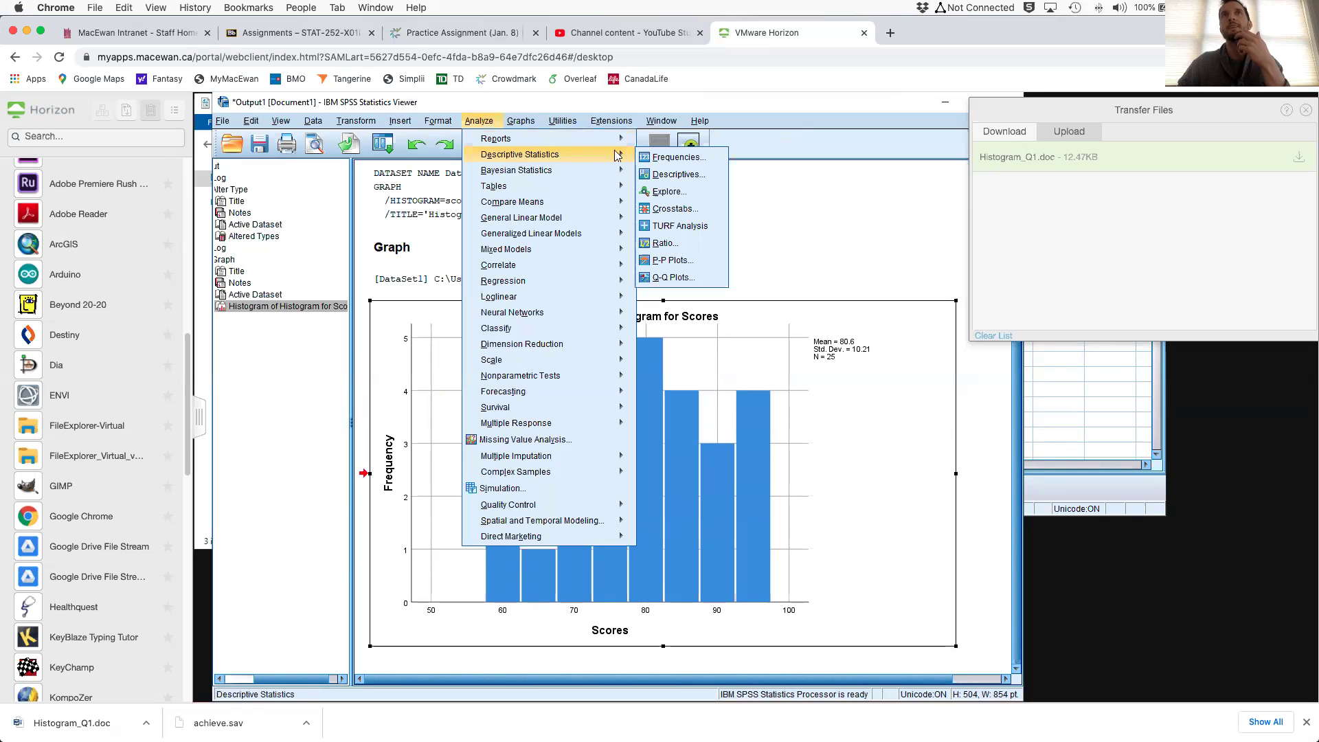
{"action": "left_click", "coordinate": [664, 176]}
{"action": "left_click", "coordinate": [586, 392]}
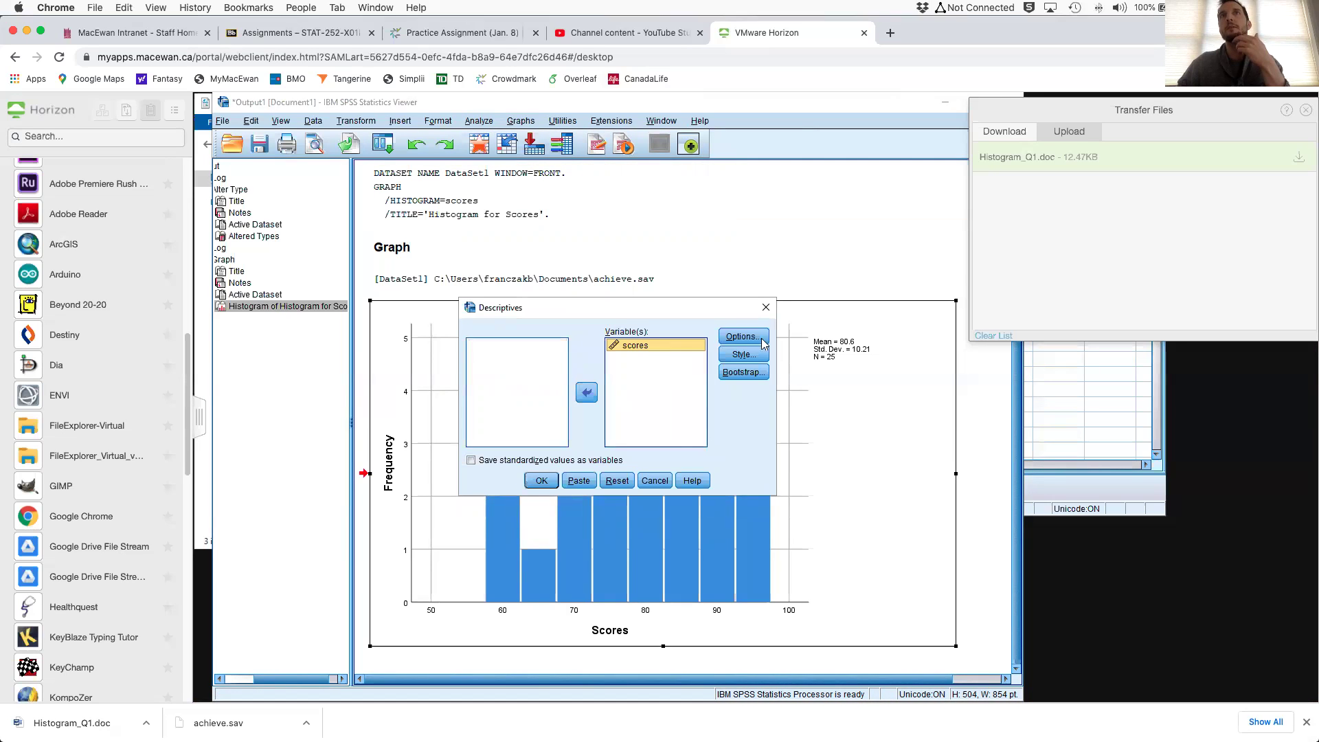
{"action": "left_click", "coordinate": [744, 337]}
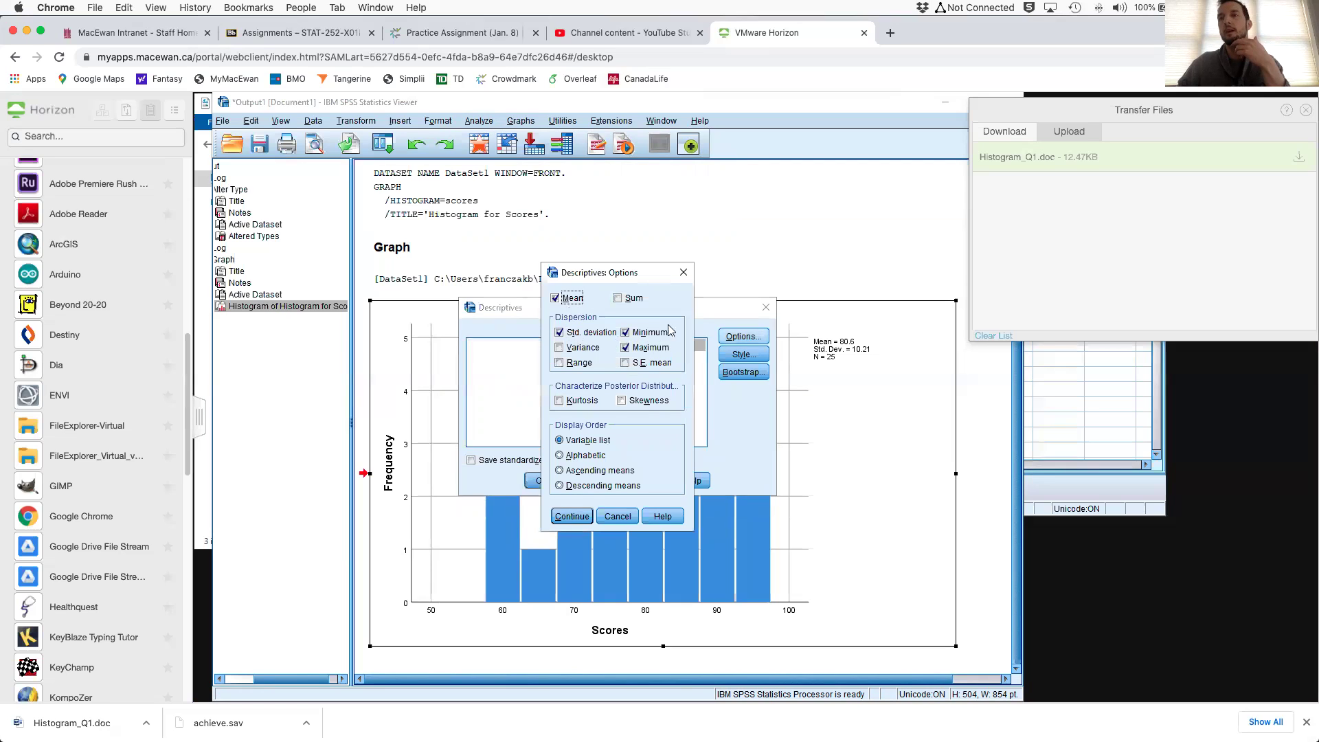
{"action": "left_click", "coordinate": [571, 516]}
{"action": "left_click", "coordinate": [542, 481]}
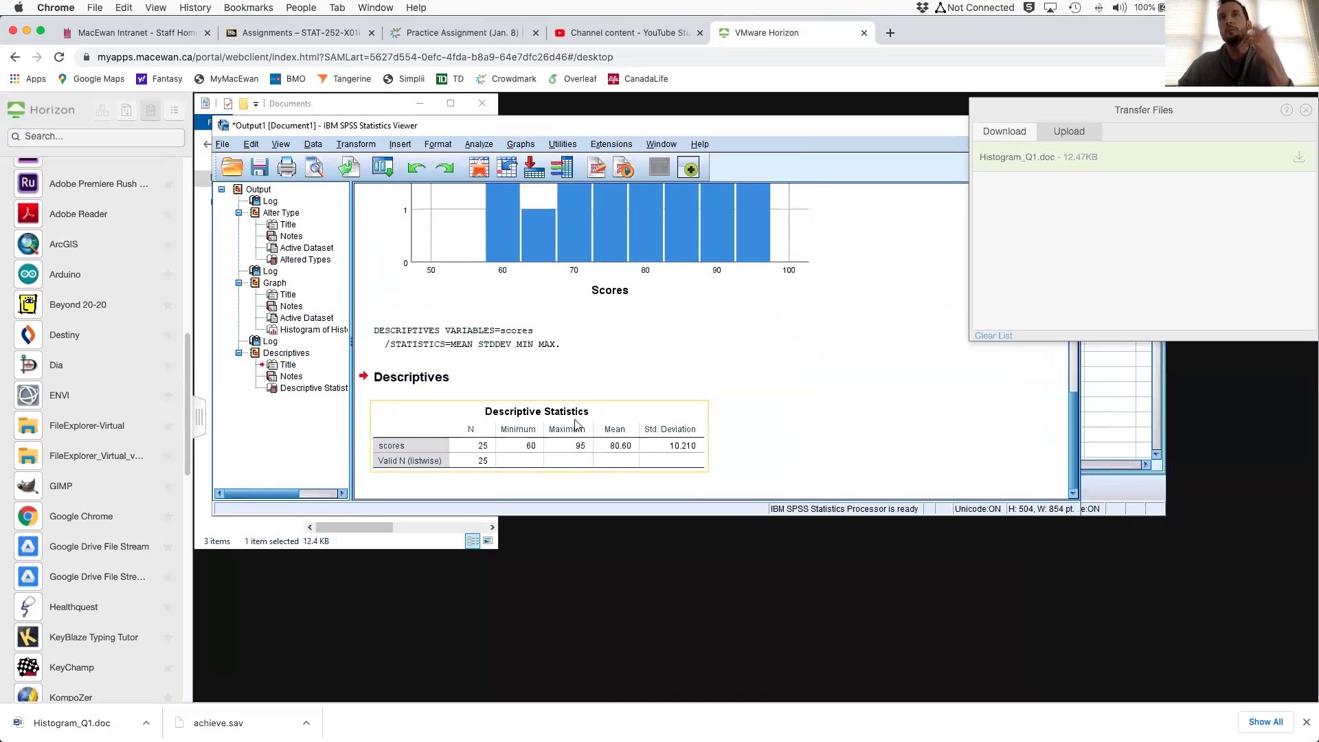
Select the Descriptive Statistics table and dismiss its action menu without exporting.
{"action": "left_click", "coordinate": [640, 419]}
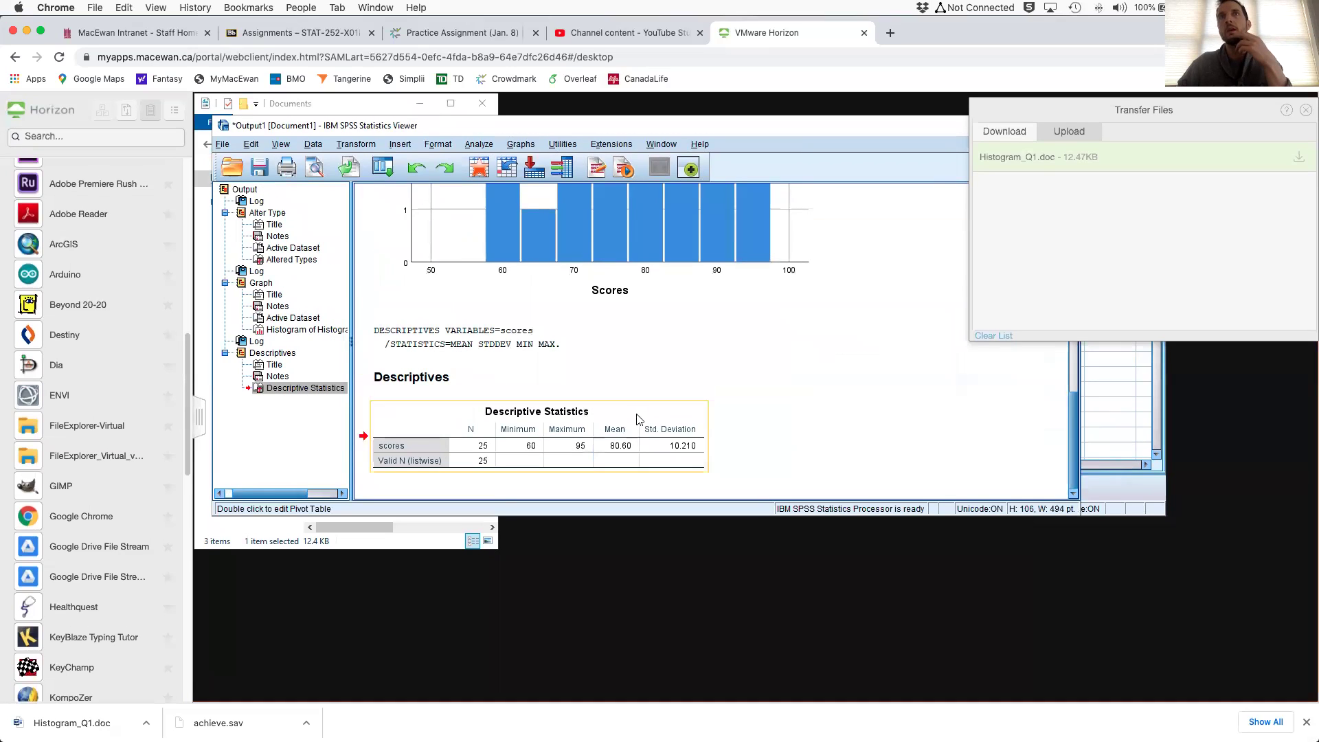
{"action": "right_click", "coordinate": [631, 421]}
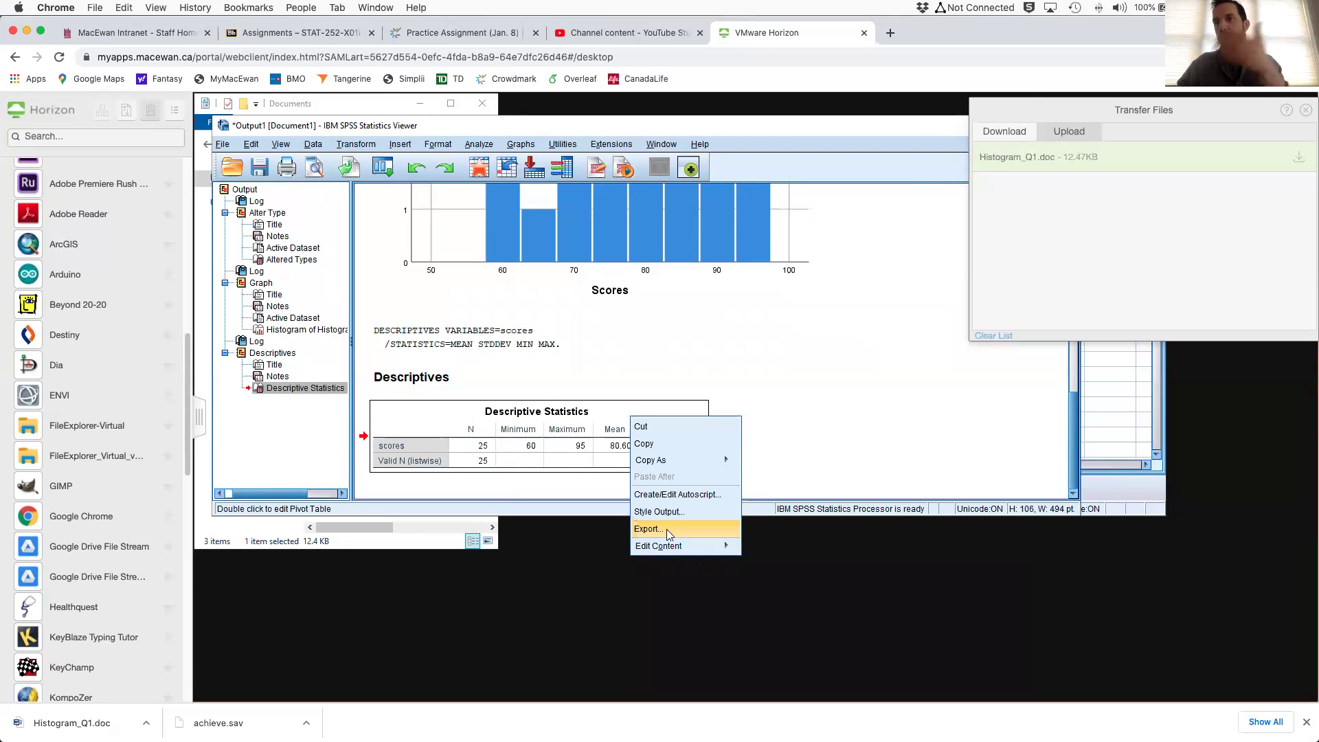
{"action": "left_click", "coordinate": [816, 451]}
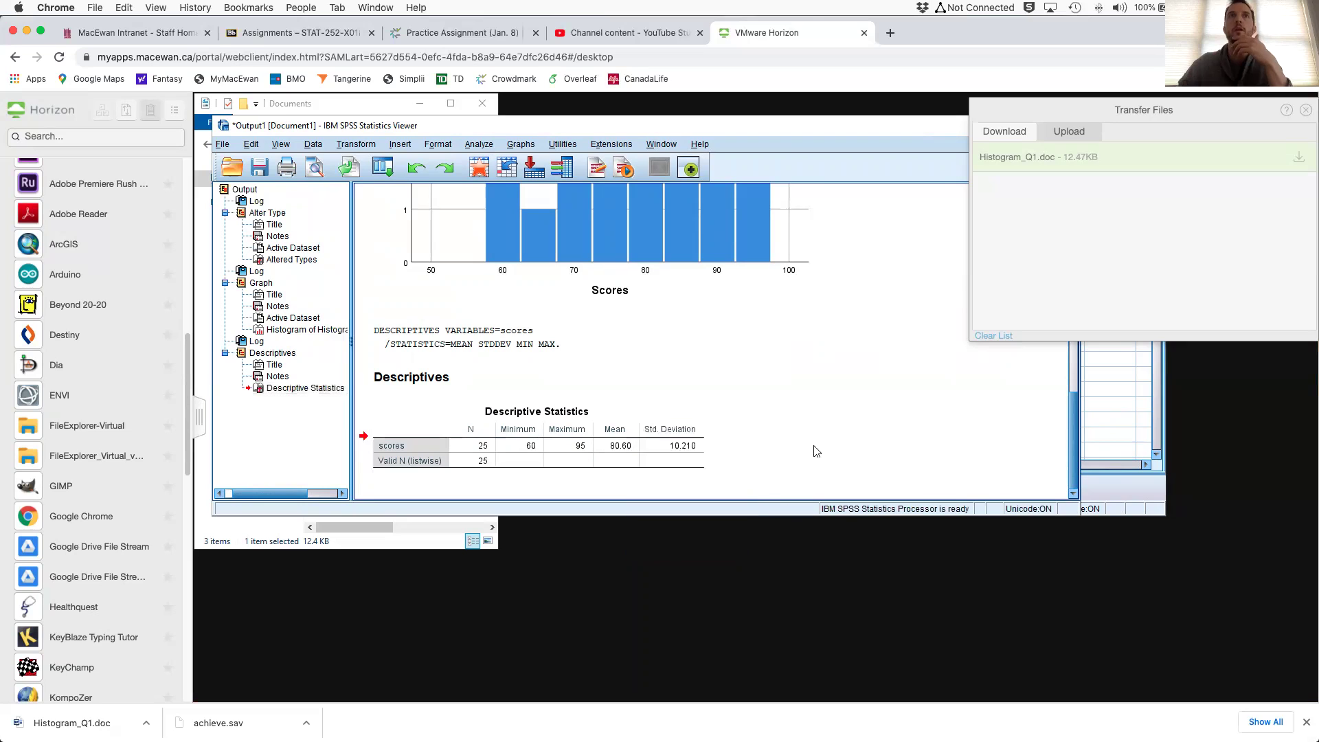
Run Explore on scores displaying statistics only, without plots.
{"action": "left_click", "coordinate": [481, 144]}
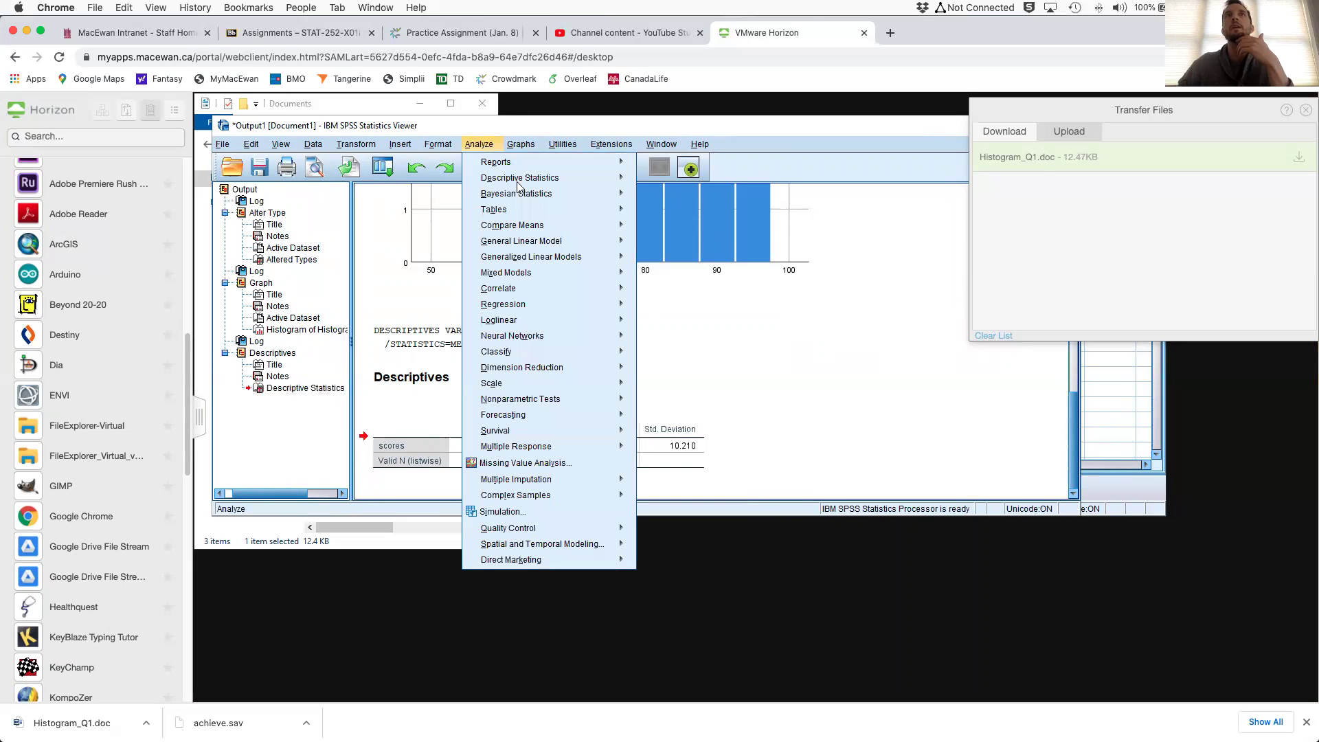
{"action": "mouse_move", "coordinate": [542, 184]}
{"action": "left_click", "coordinate": [669, 214]}
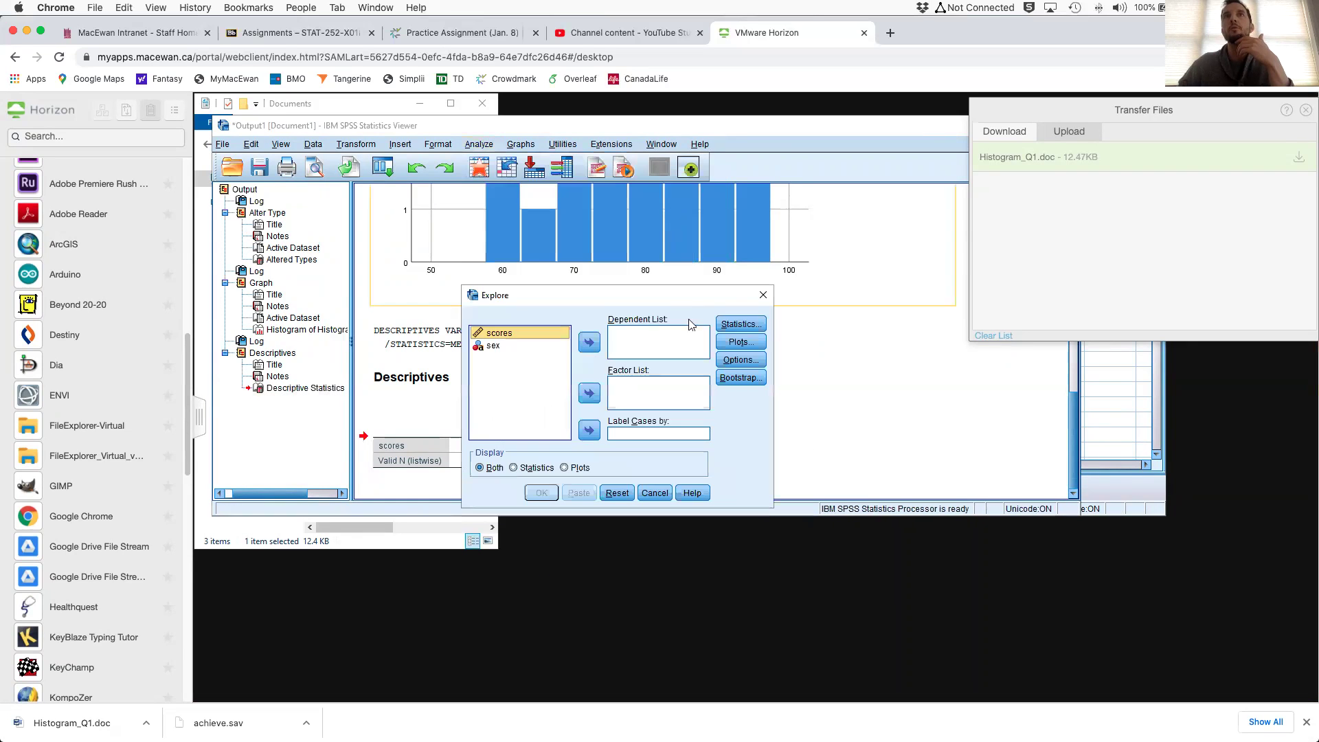
{"action": "left_click", "coordinate": [592, 342]}
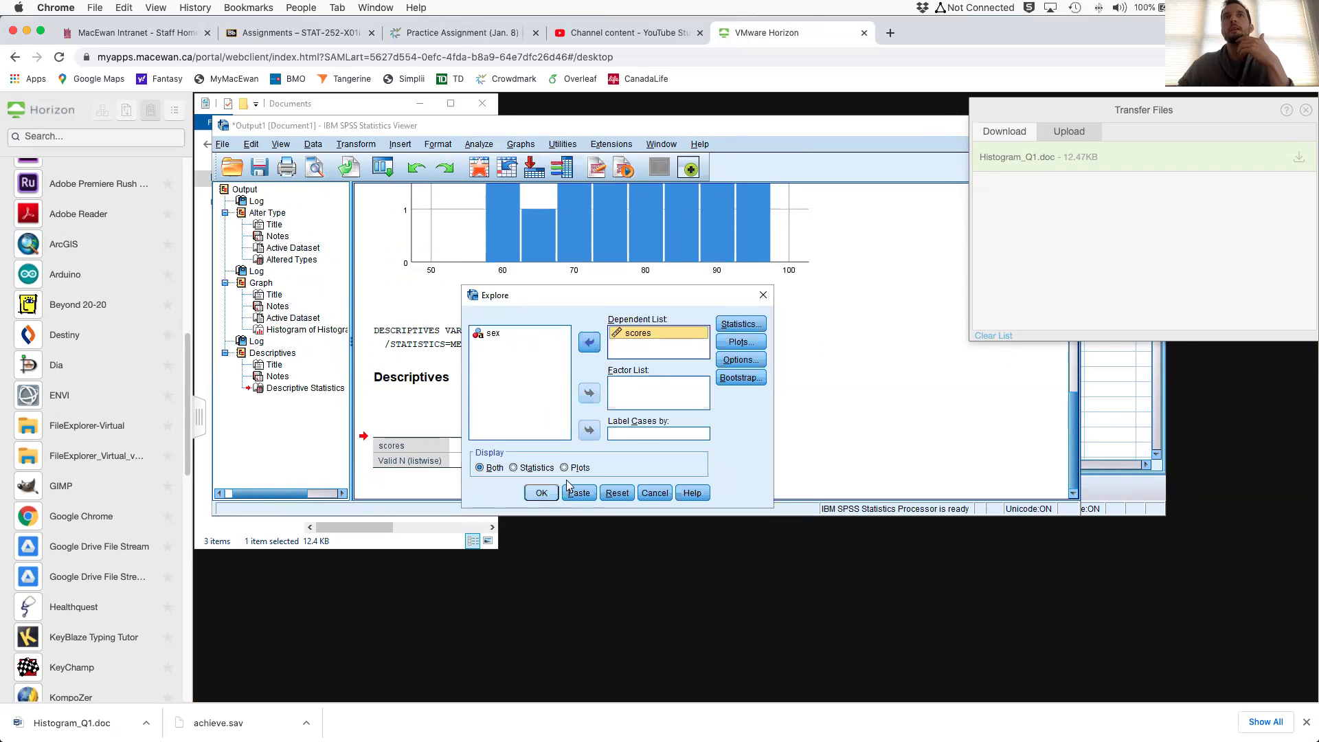
{"action": "left_click", "coordinate": [531, 468]}
{"action": "left_click", "coordinate": [542, 492]}
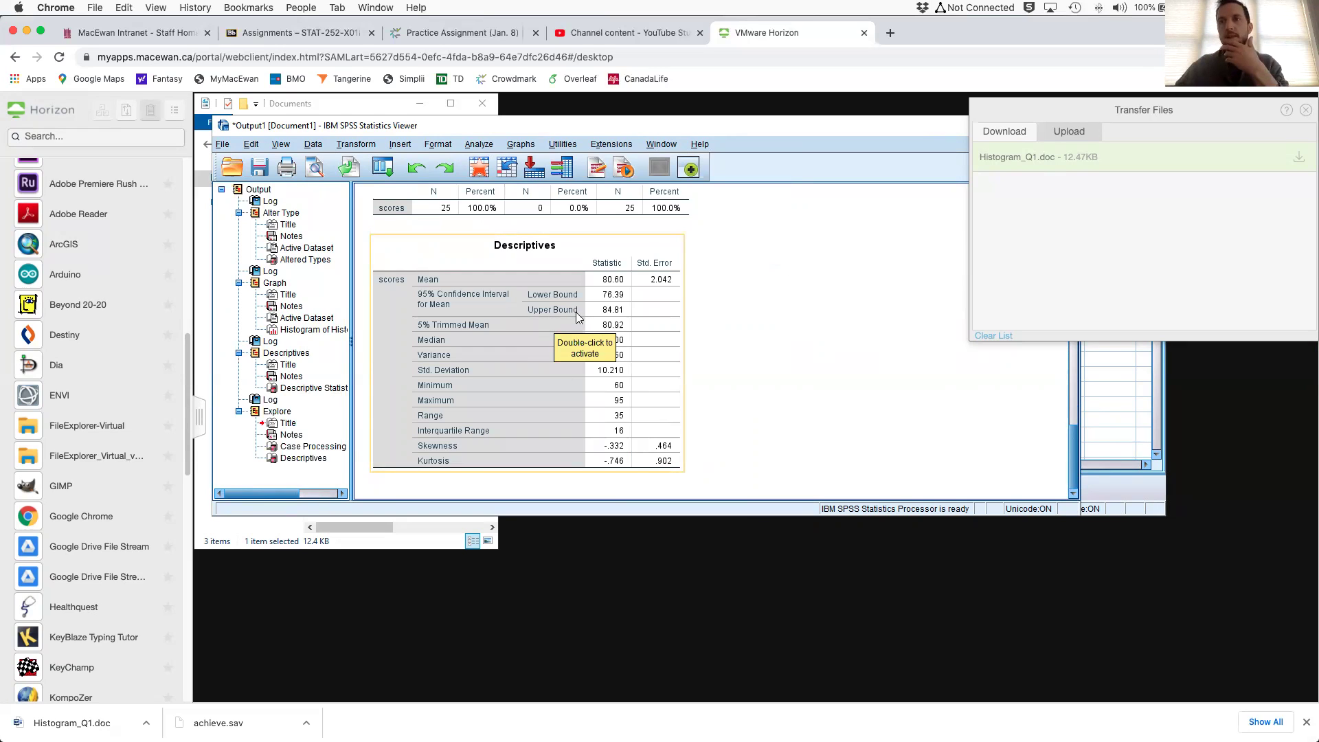
{"action": "right_click", "coordinate": [536, 329]}
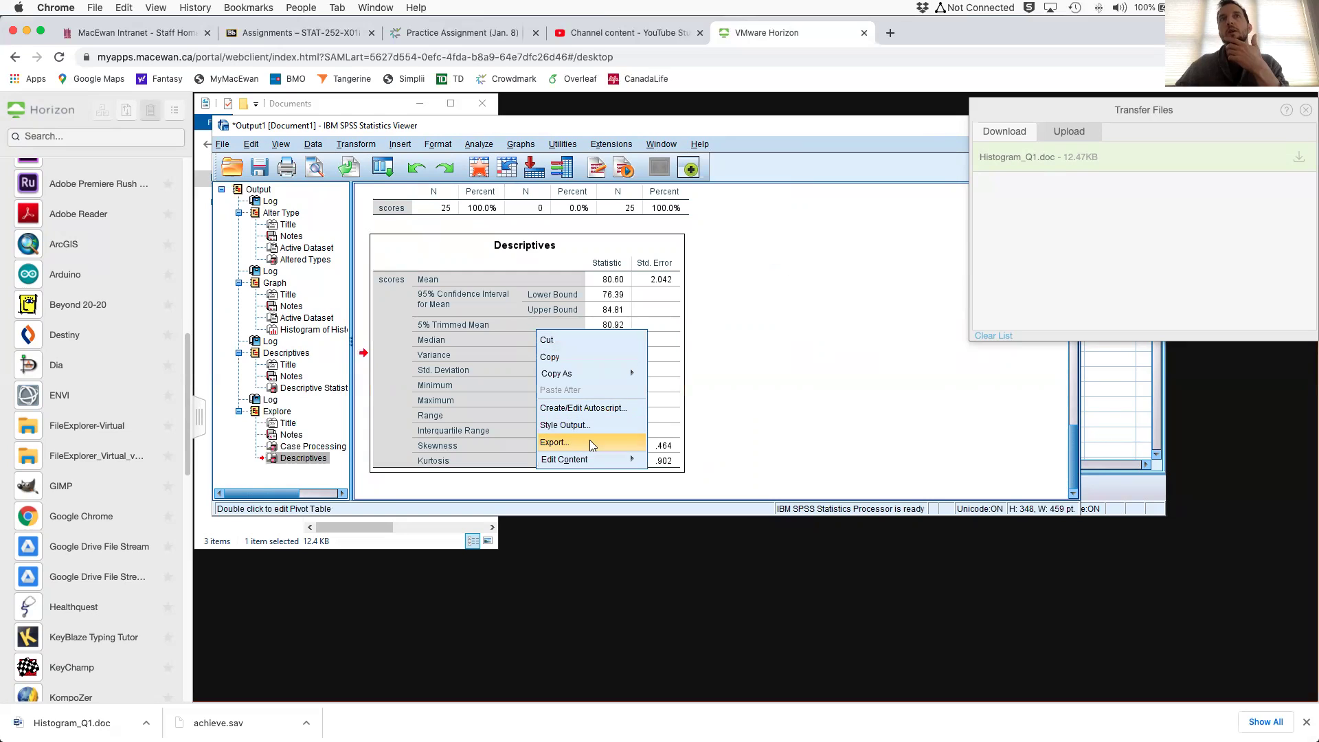
Maximize the SPSS output viewer and hide the Horizon sidebar so the Explore tables show fully.
{"action": "left_click", "coordinate": [816, 412]}
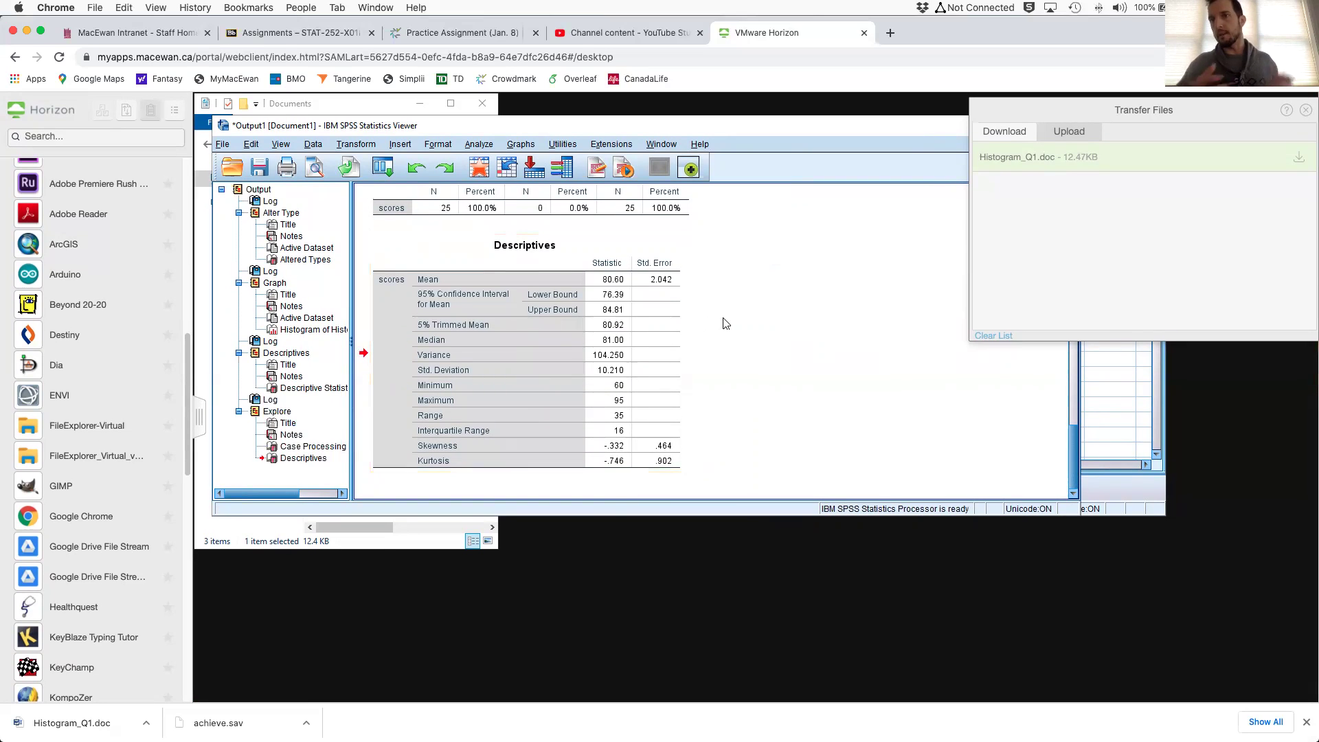
{"action": "double_click", "coordinate": [739, 125]}
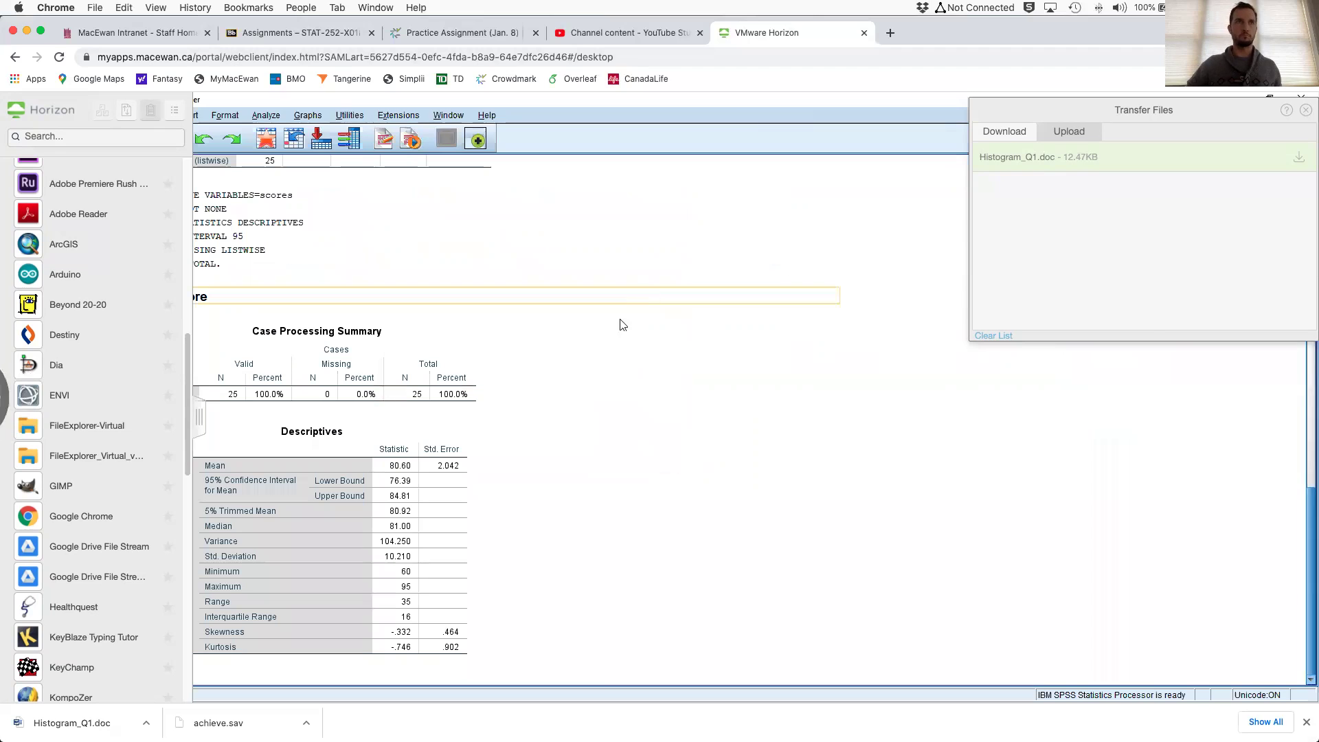
{"action": "left_click", "coordinate": [558, 269]}
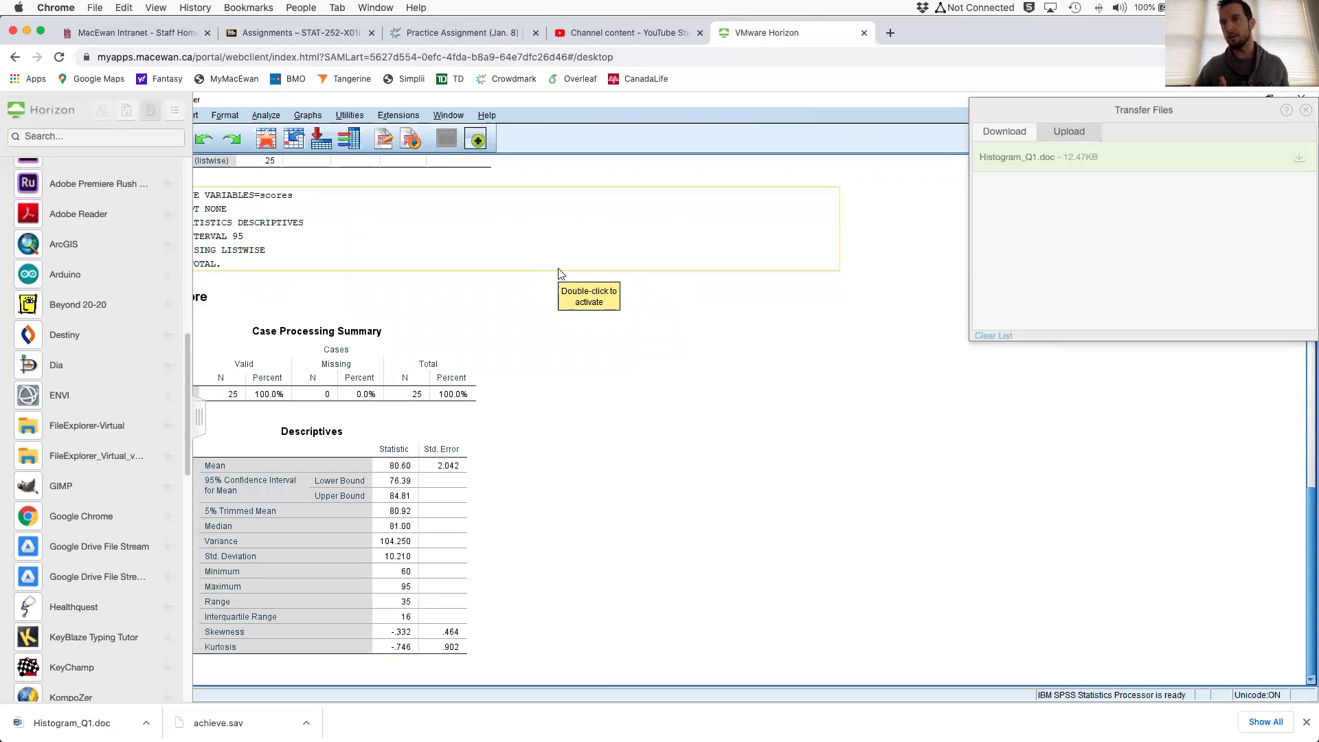
{"action": "left_click", "coordinate": [507, 459]}
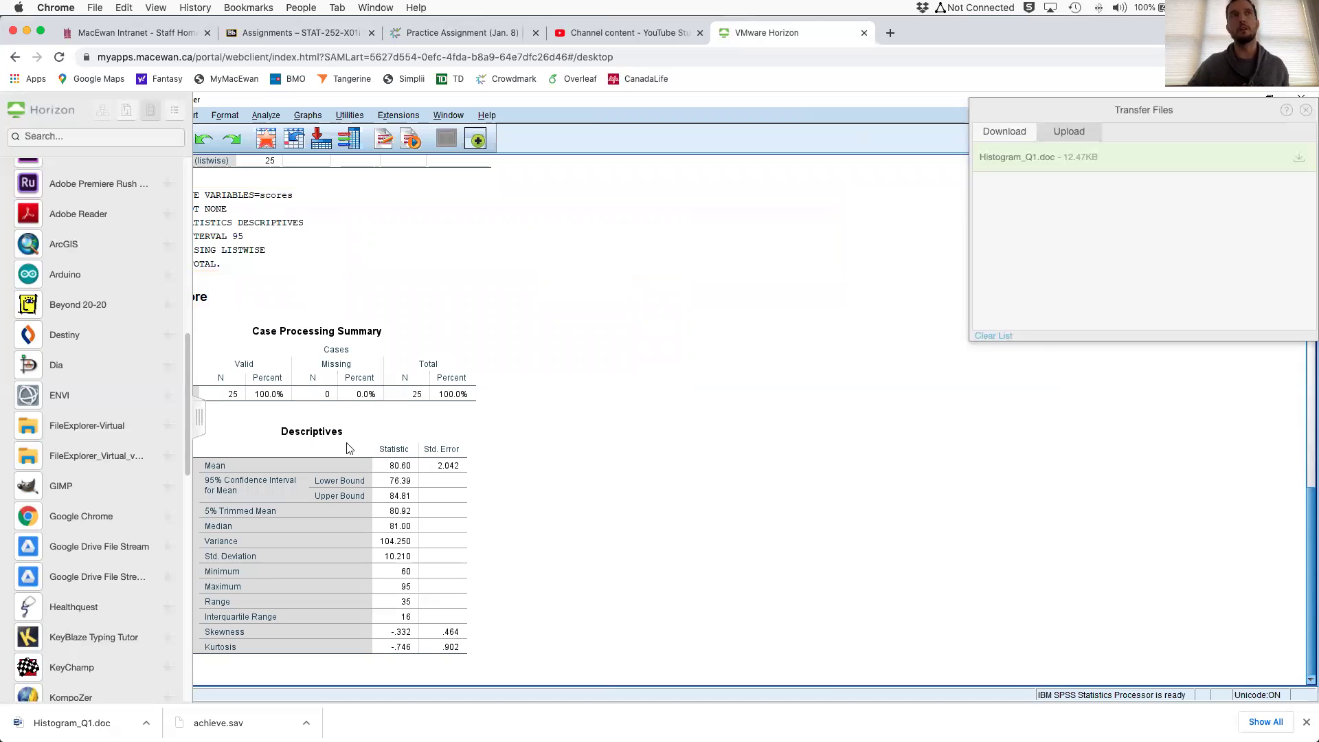
{"action": "left_click", "coordinate": [199, 419]}
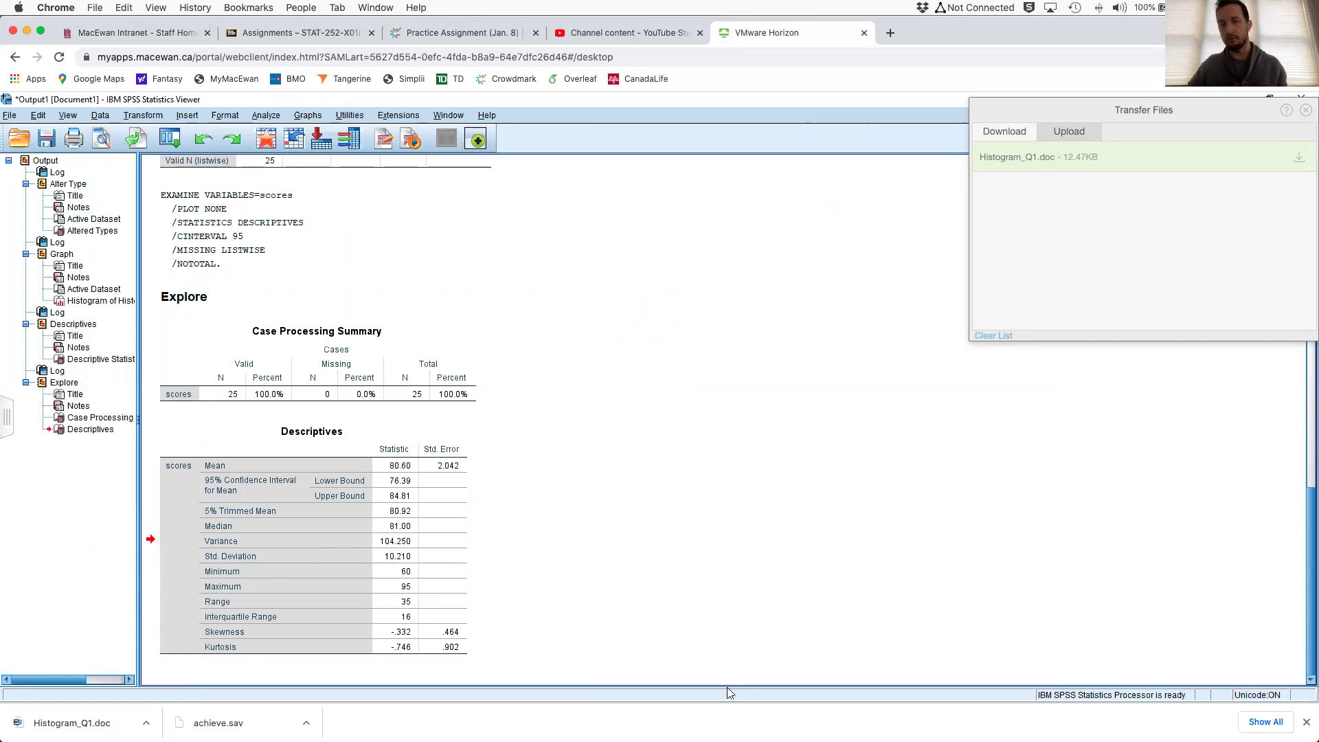
{"action": "key", "text": "ctrl+Up"}
Open the latest Explore output screenshot from the Desktop folder in Preview.
{"action": "left_click", "coordinate": [298, 371]}
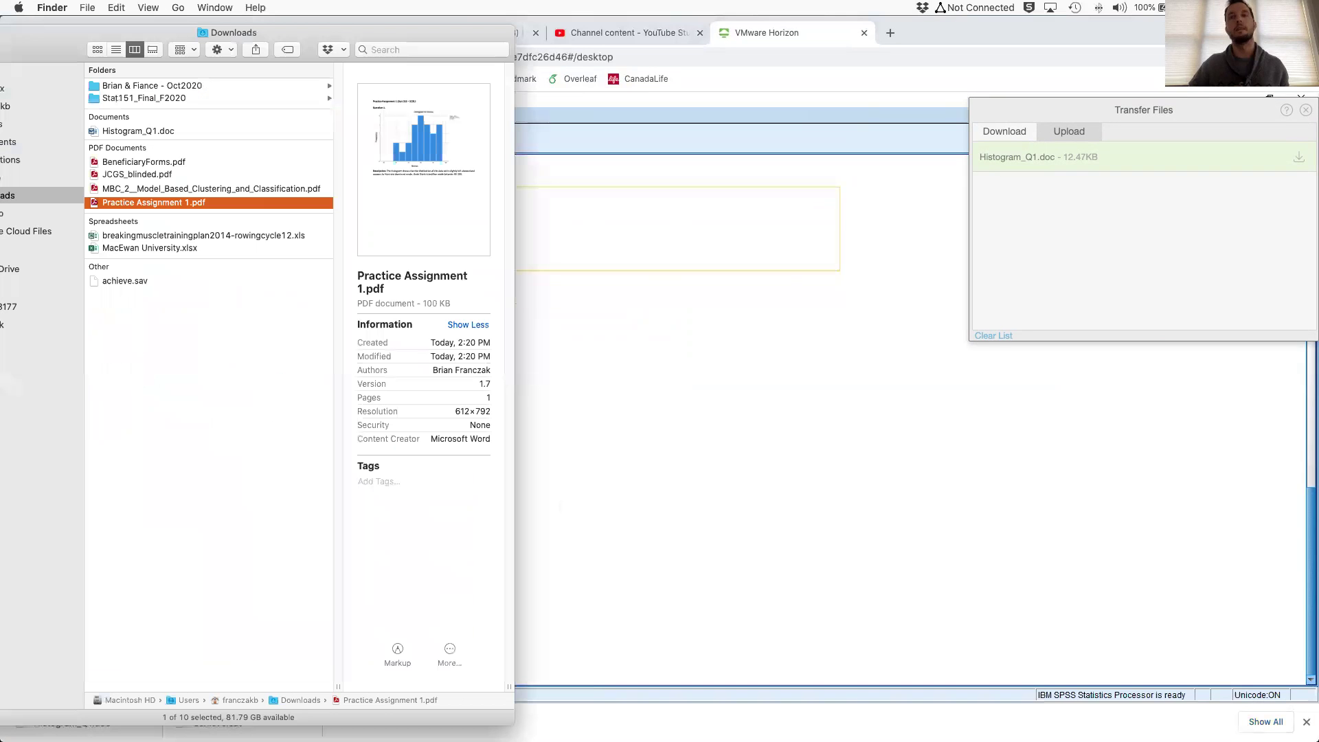
{"action": "left_click_drag", "start_coordinate": [312, 33], "coordinate": [459, 37]}
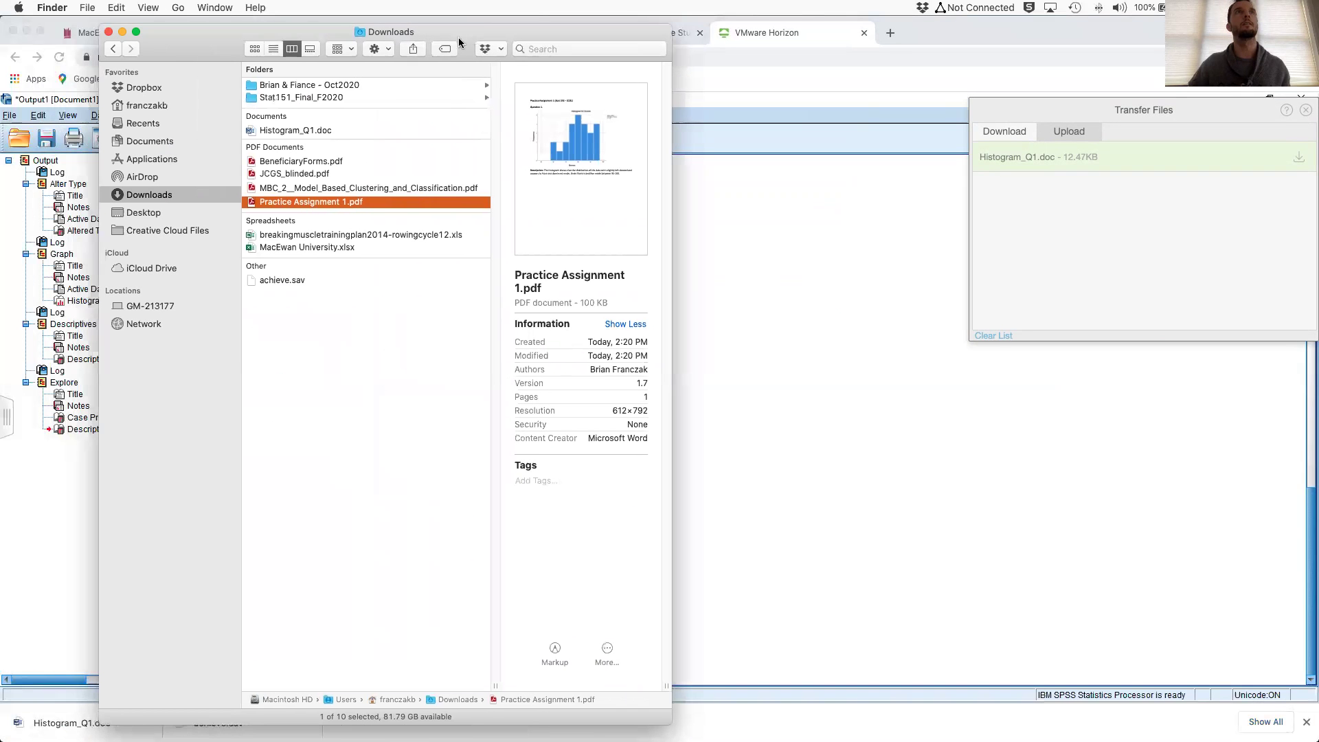
{"action": "left_click", "coordinate": [163, 211]}
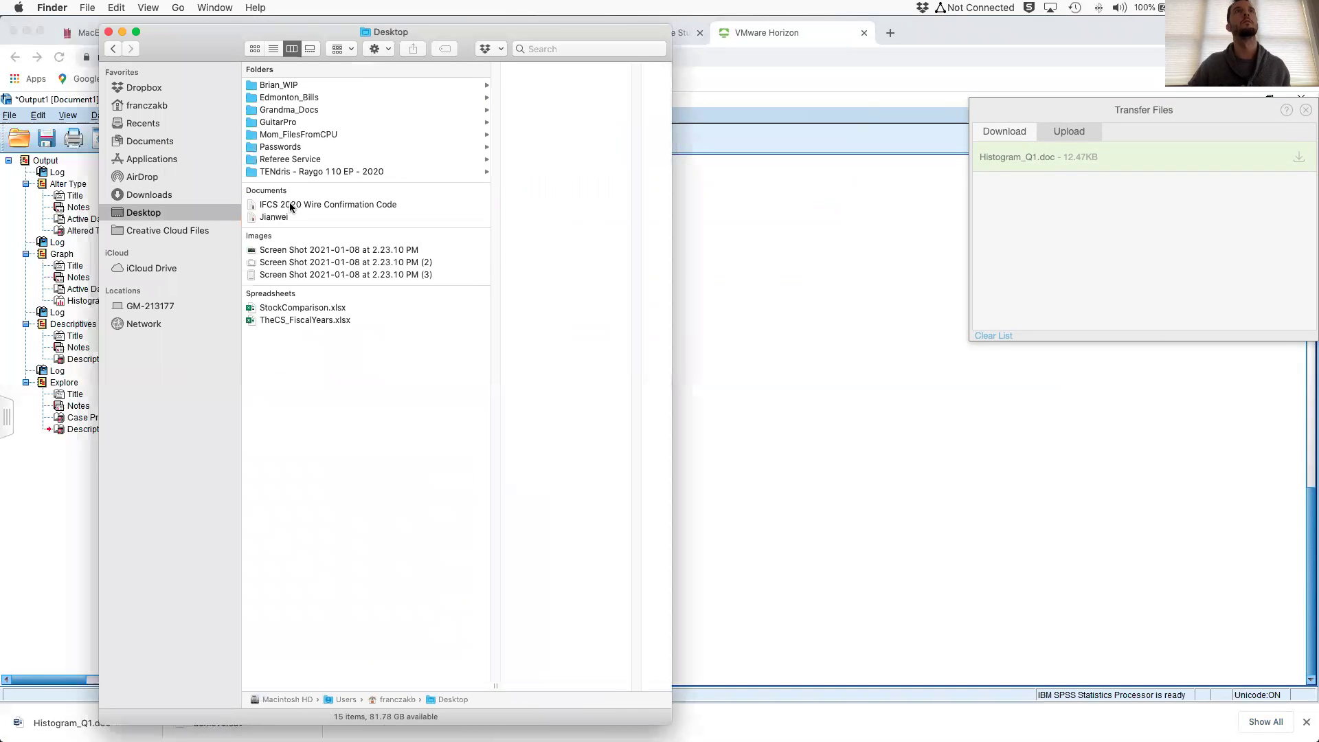
{"action": "left_click", "coordinate": [351, 262]}
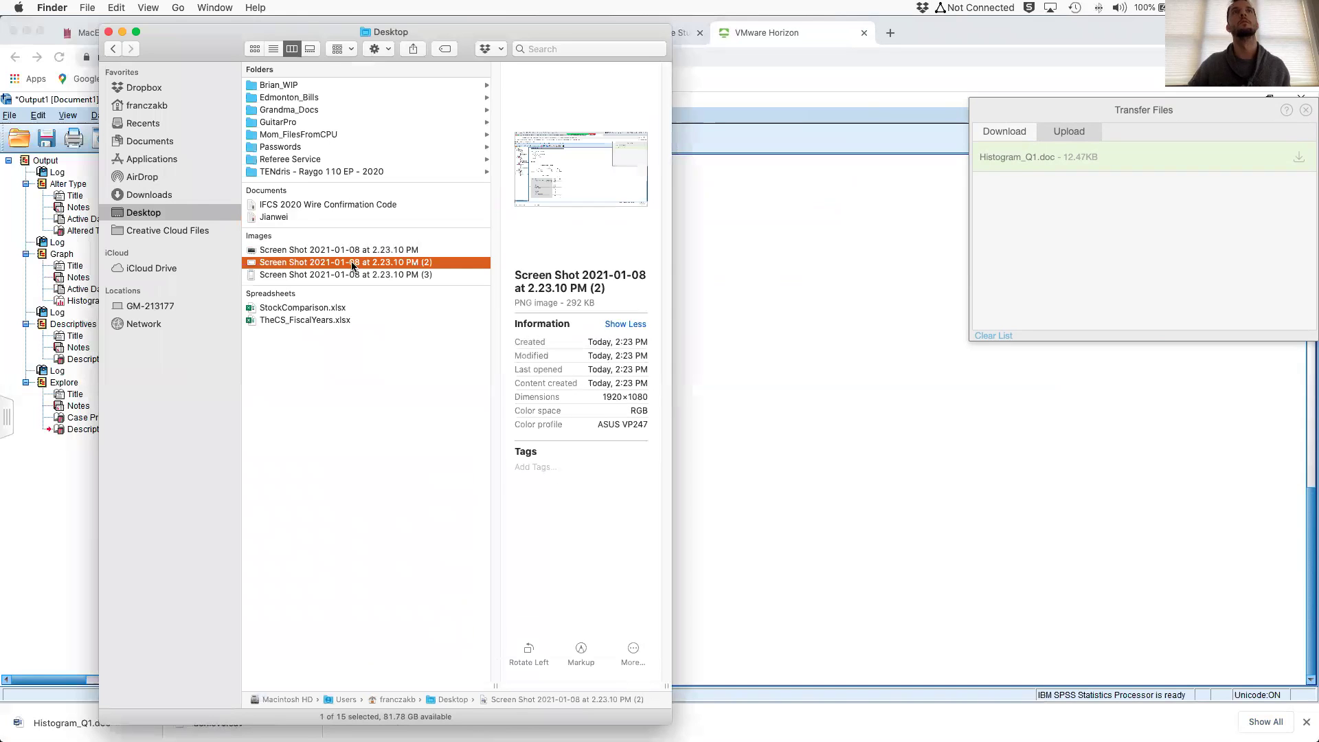
{"action": "double_click", "coordinate": [351, 261]}
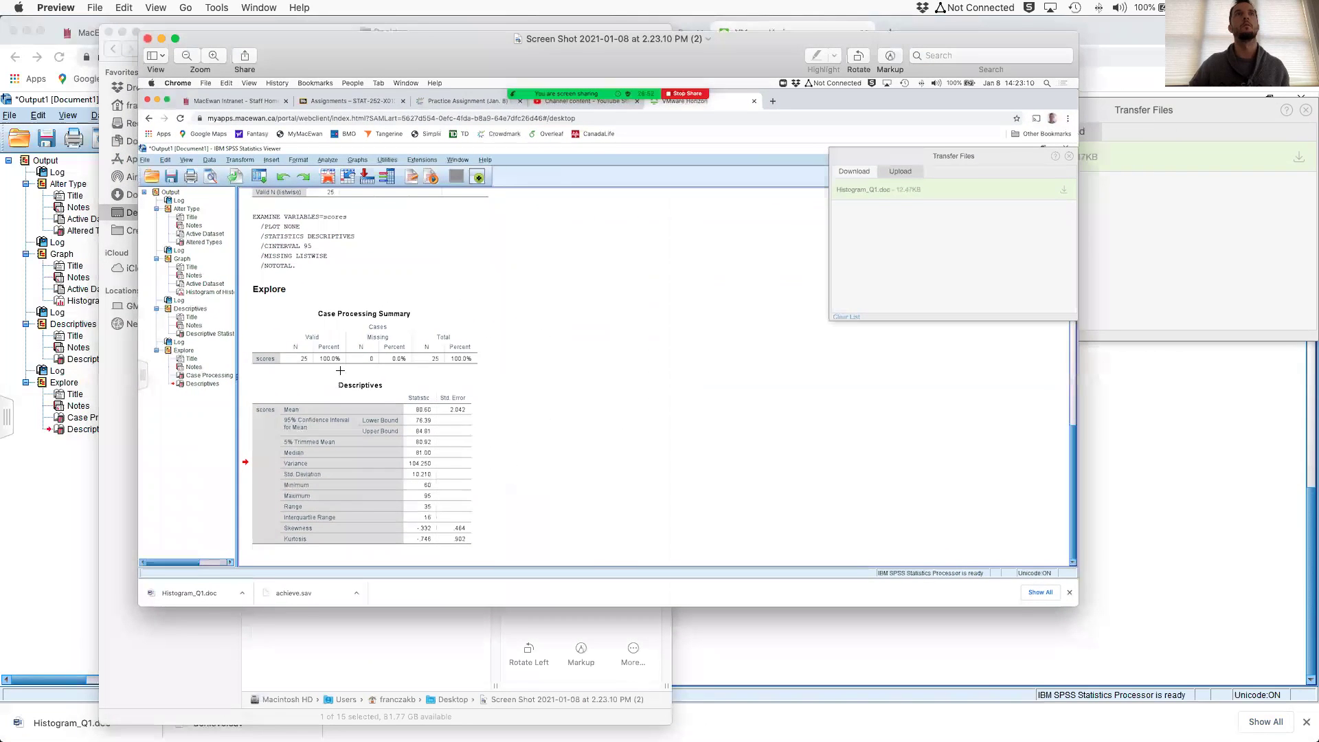
Crop the Case Processing Summary and Descriptives tables into a new image, then open a new Chrome tab.
{"action": "left_click_drag", "start_coordinate": [245, 294], "coordinate": [480, 549]}
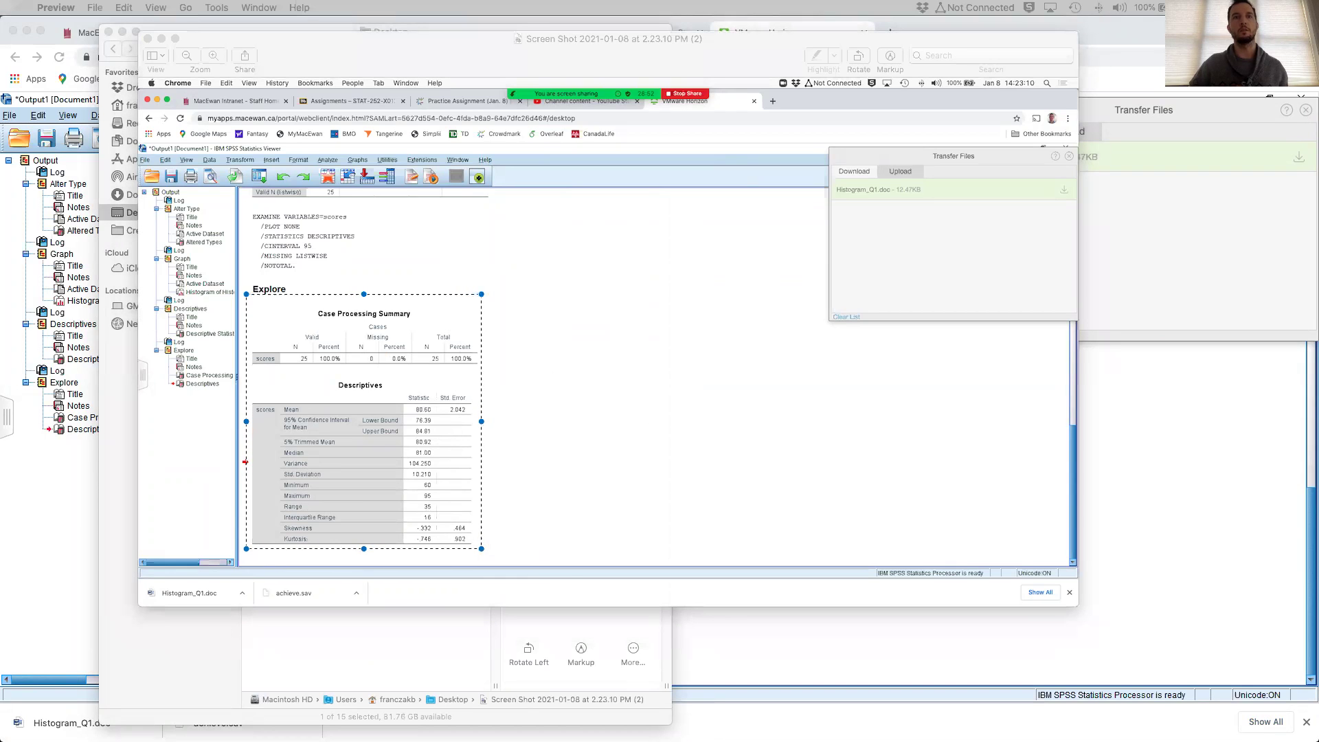
{"action": "key", "text": "super+n"}
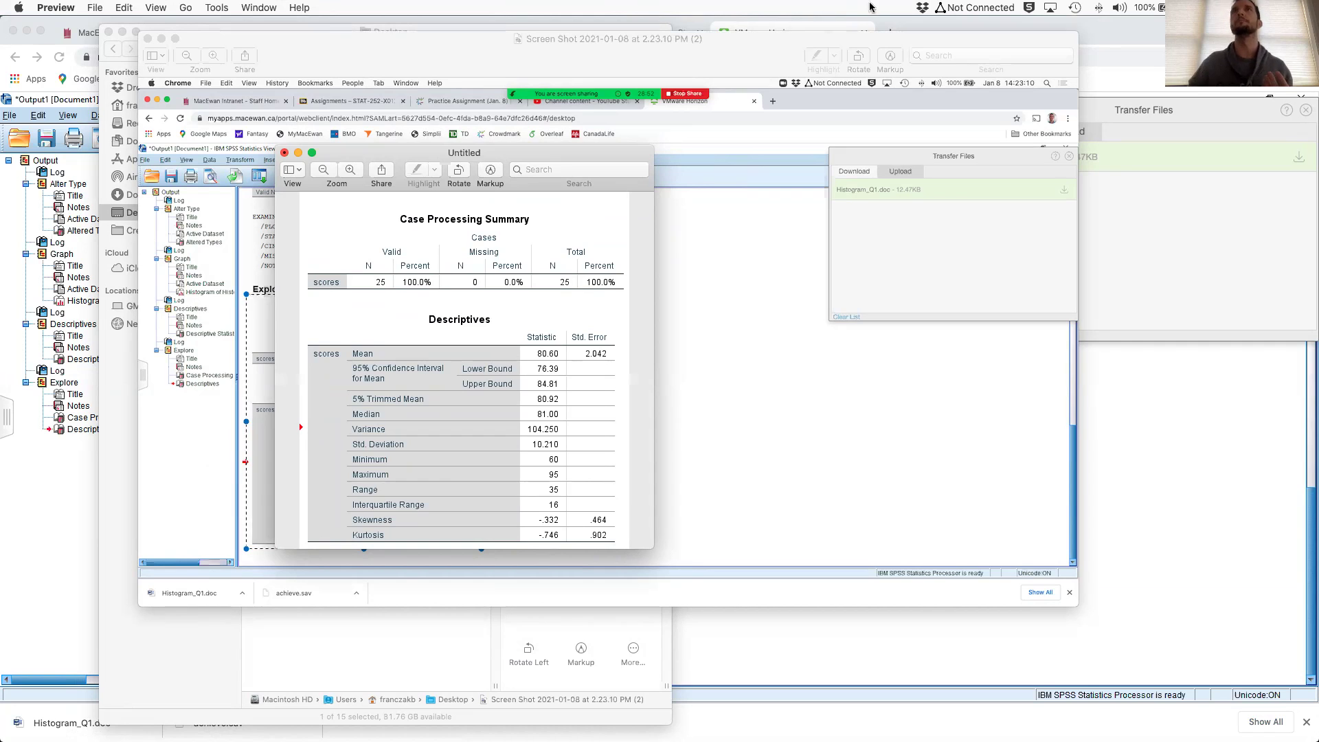
{"action": "left_click", "coordinate": [1144, 32]}
{"action": "left_click", "coordinate": [890, 32]}
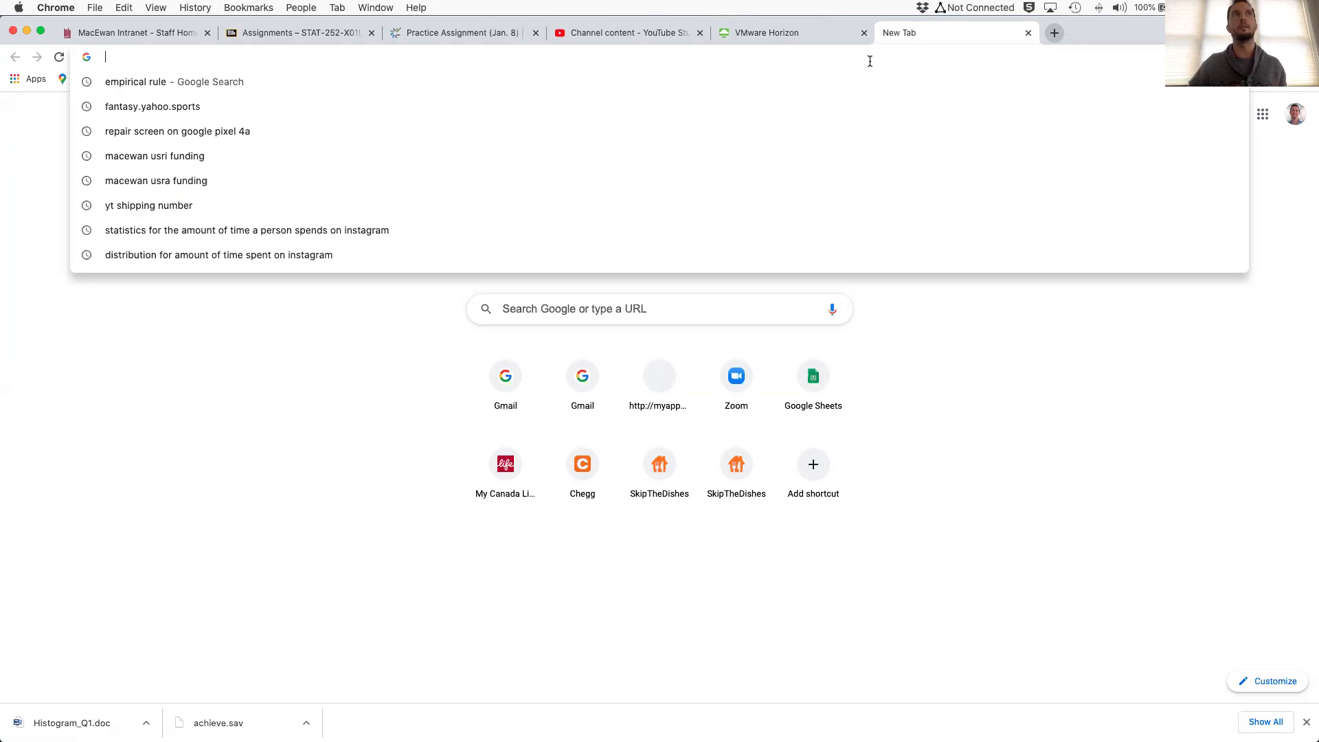
Search Google for 'screen shot on chromebook', read the shortcut results, then return to VMware Horizon.
{"action": "type", "text": "sscreen sho"}
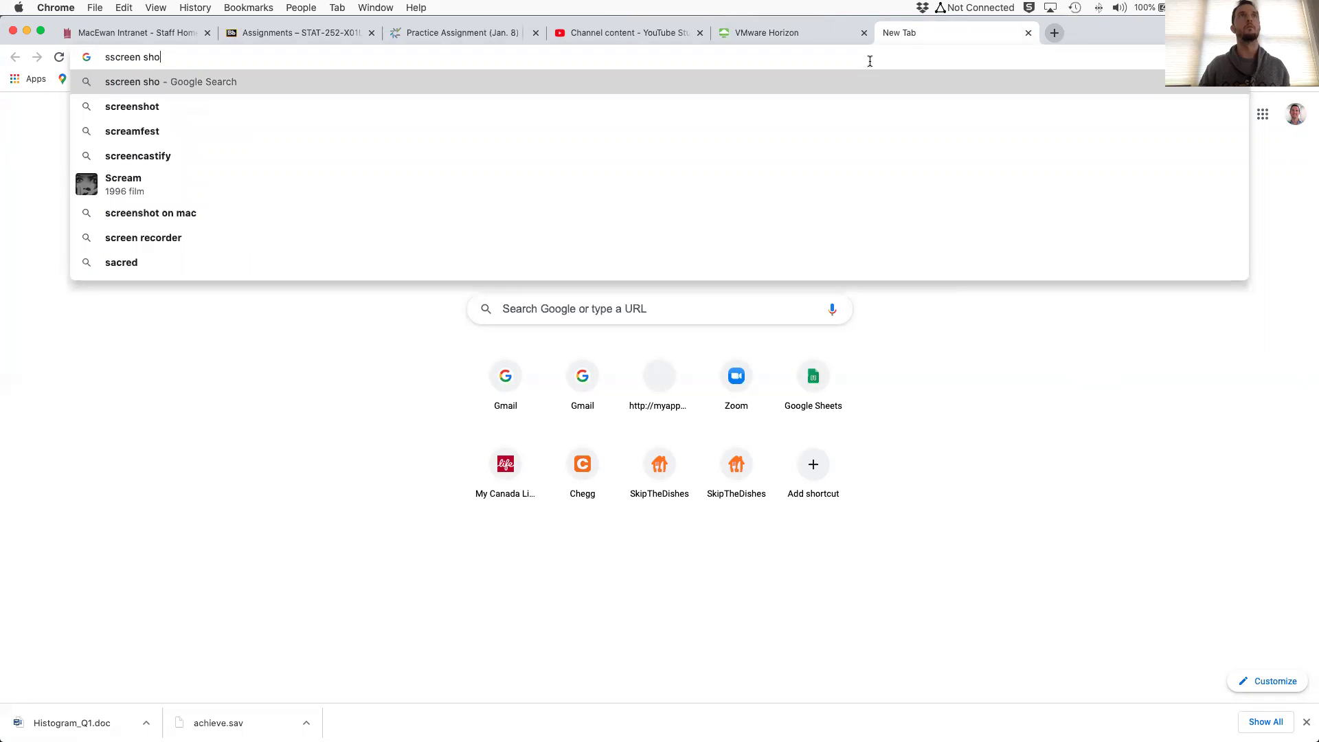
{"action": "type", "text": "t"}
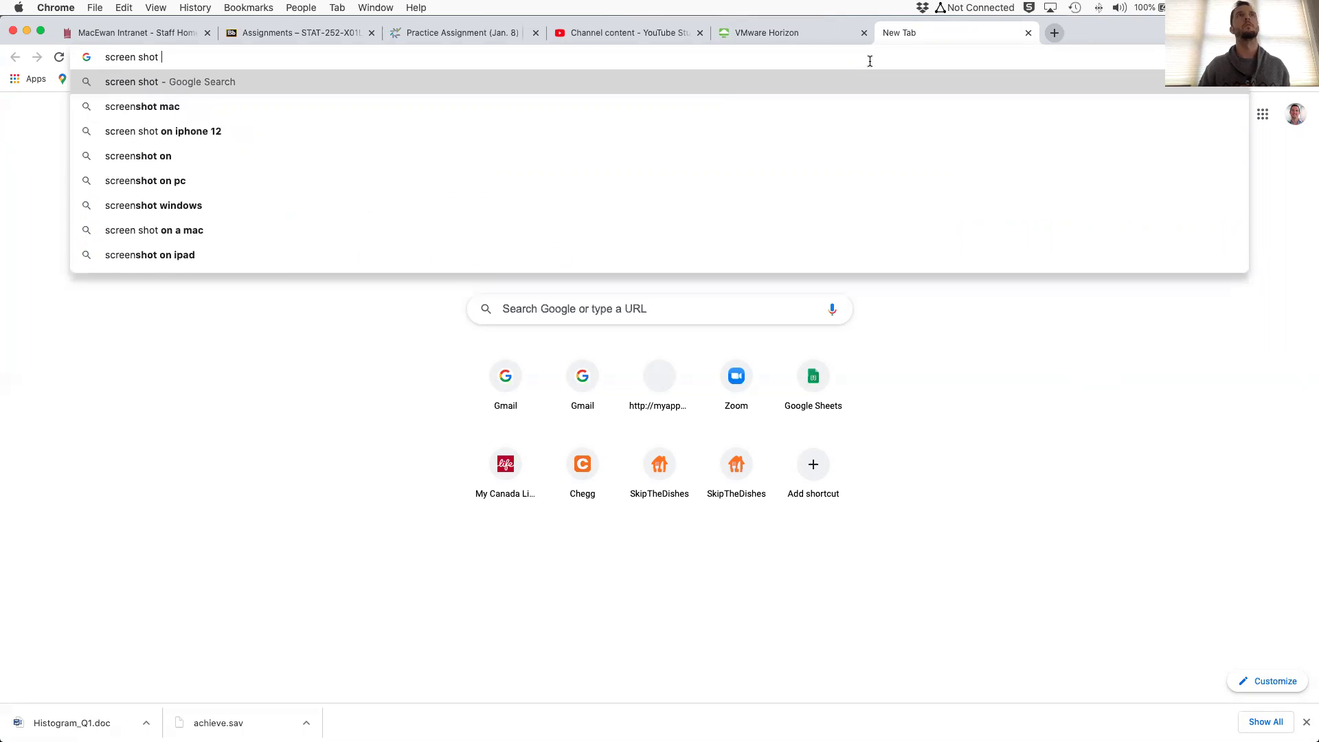
{"action": "type", "text": "screen shot on chromebook"}
{"action": "key", "text": "BackSpace"}
{"action": "key", "text": "BackSpace"}
{"action": "key", "text": "BackSpace"}
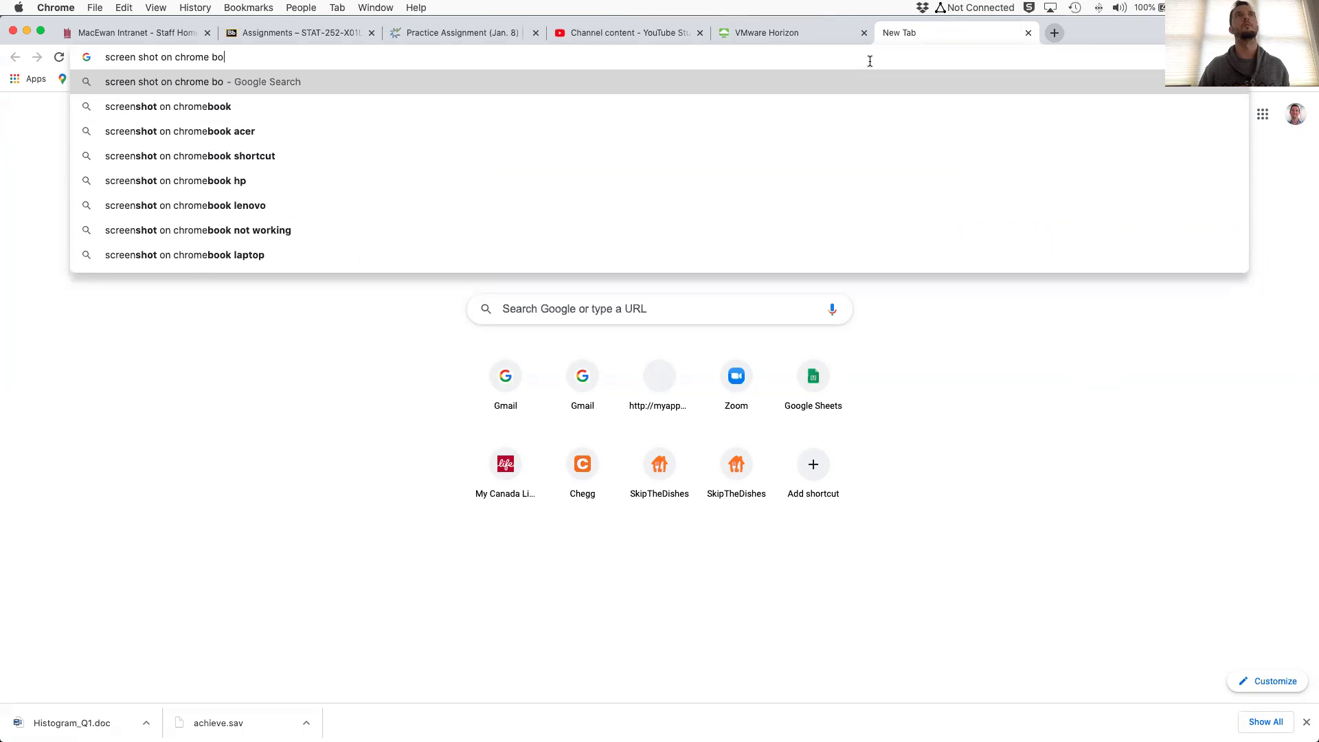
{"action": "type", "text": "ook"}
{"action": "key", "text": "Return"}
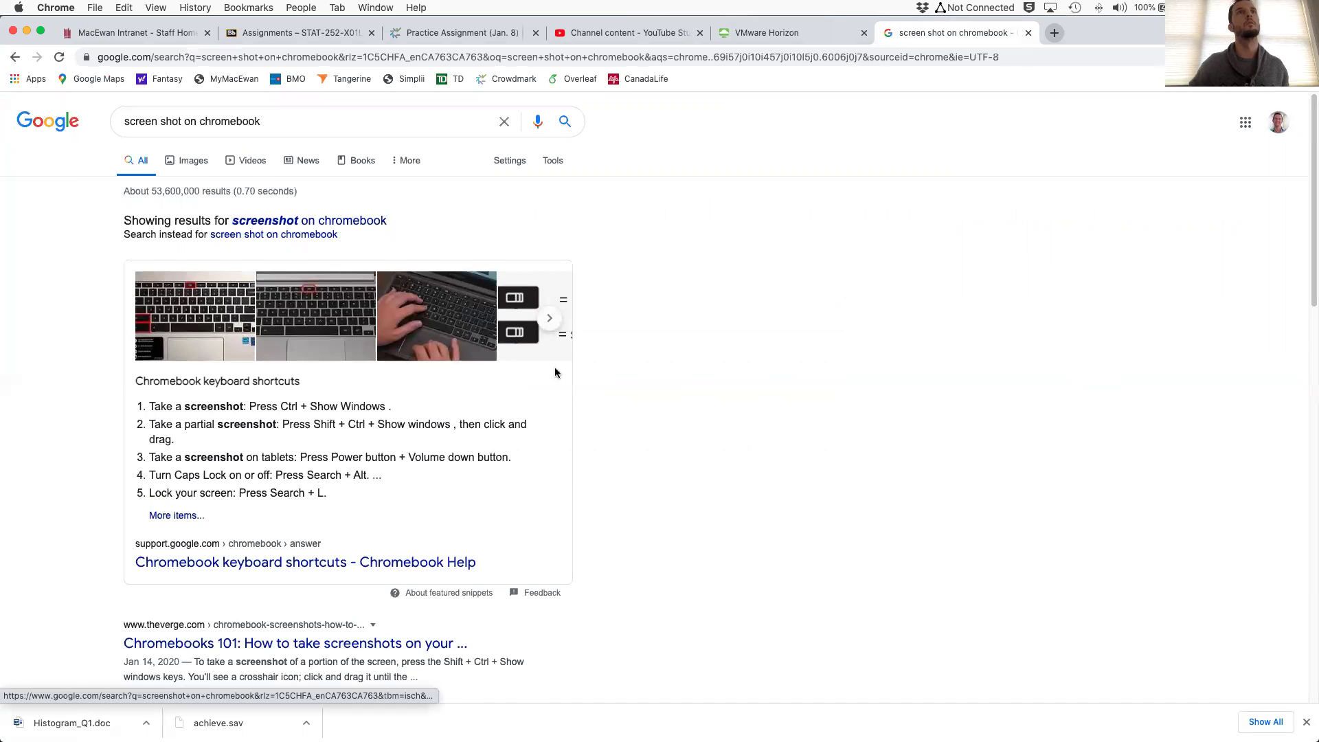
{"action": "scroll", "coordinate": [602, 381], "scroll_direction": "down", "scroll_amount": 2}
{"action": "scroll", "coordinate": [601, 386], "scroll_direction": "down", "scroll_amount": 1}
{"action": "scroll", "coordinate": [600, 386], "scroll_direction": "up", "scroll_amount": 3}
{"action": "left_click", "coordinate": [310, 501]}
{"action": "scroll", "coordinate": [233, 393], "scroll_direction": "up", "scroll_amount": 2}
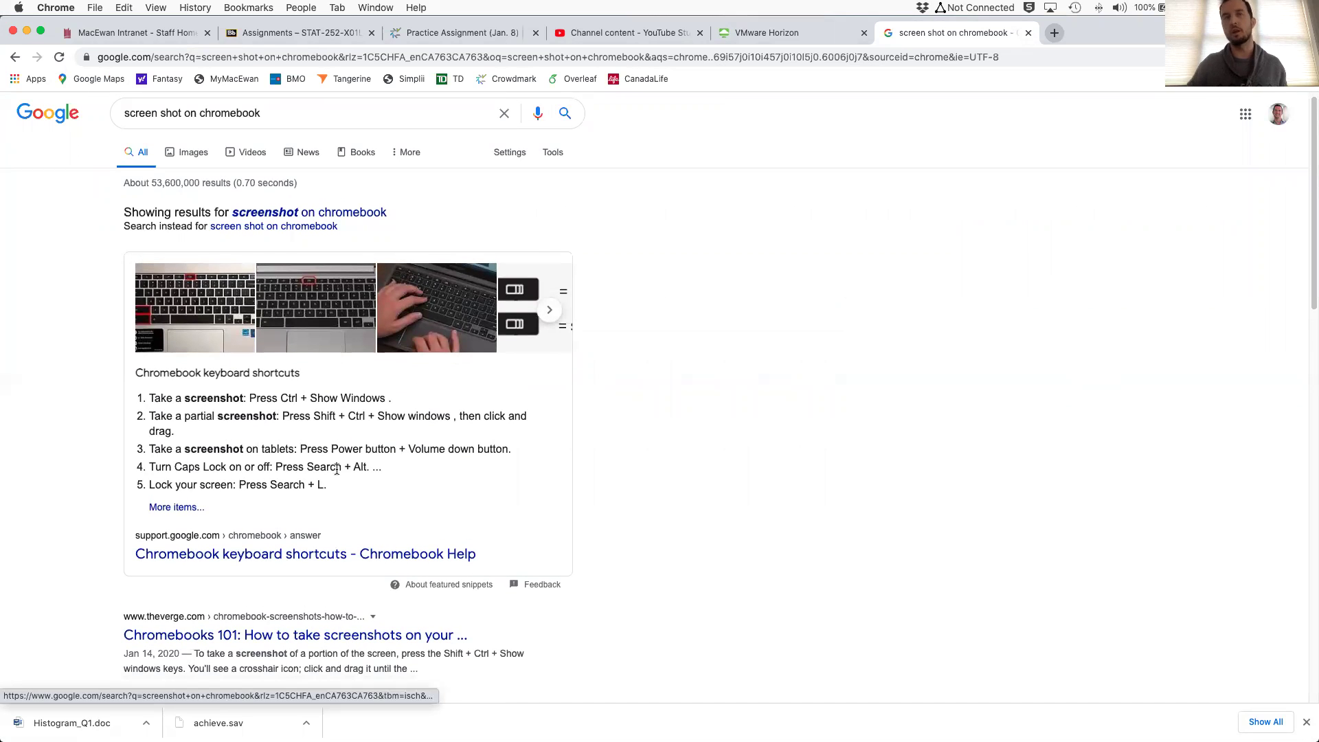
{"action": "scroll", "coordinate": [262, 342], "scroll_direction": "up", "scroll_amount": 1}
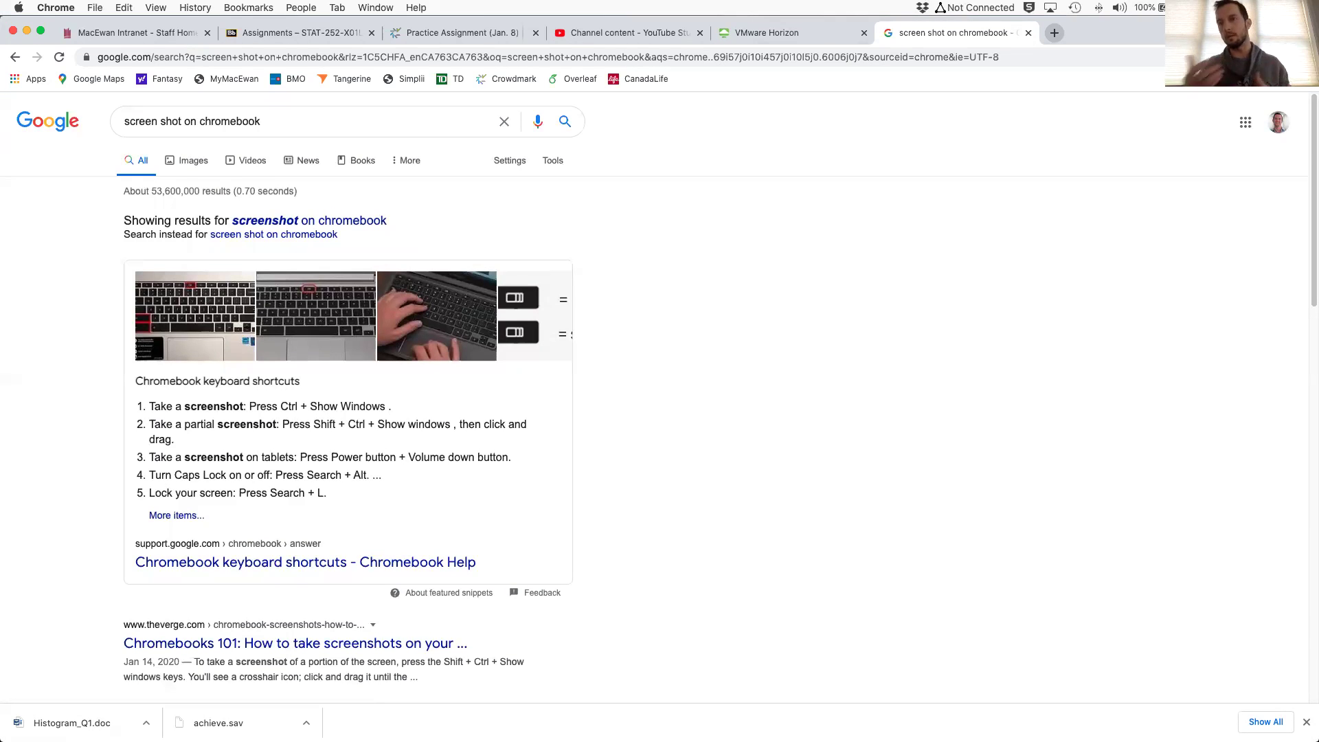
{"action": "left_click", "coordinate": [830, 35]}
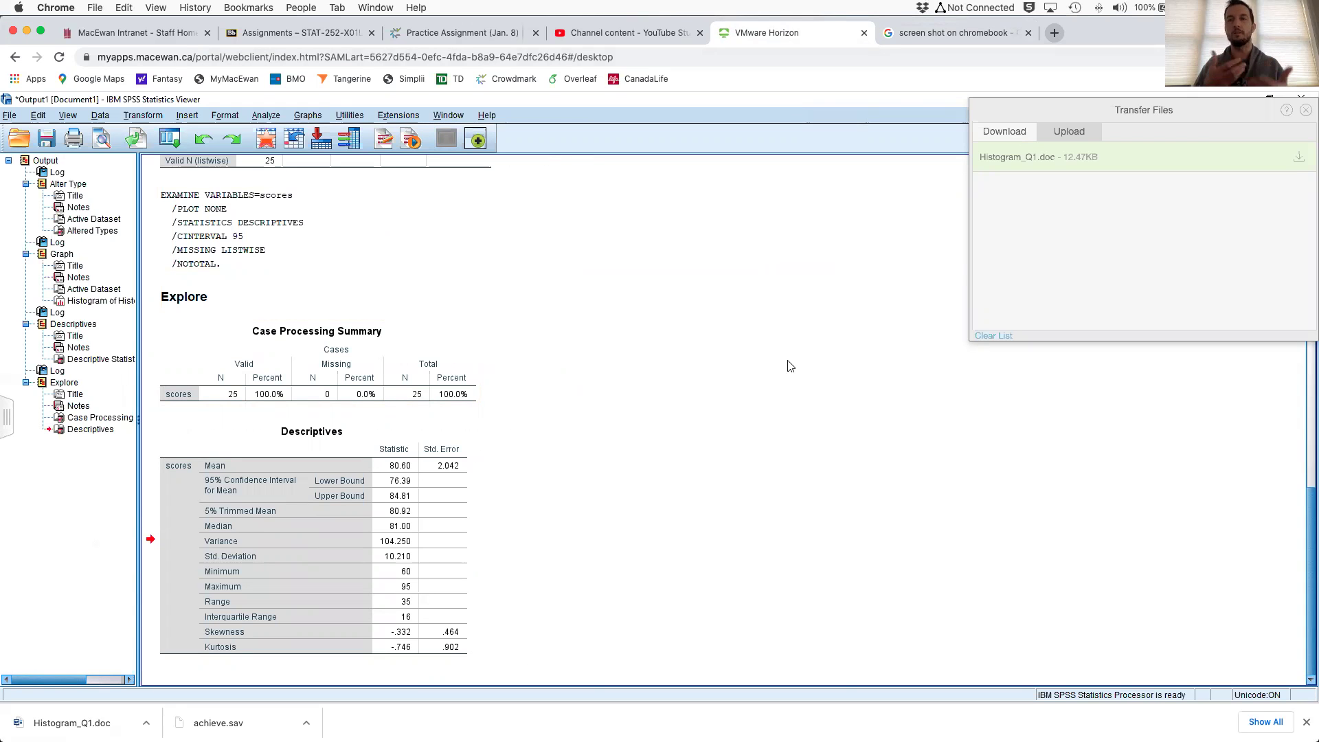
Save the cropped tables image from Preview as an Untitled PDF in the Downloads folder.
{"action": "key", "text": "ctrl+Up"}
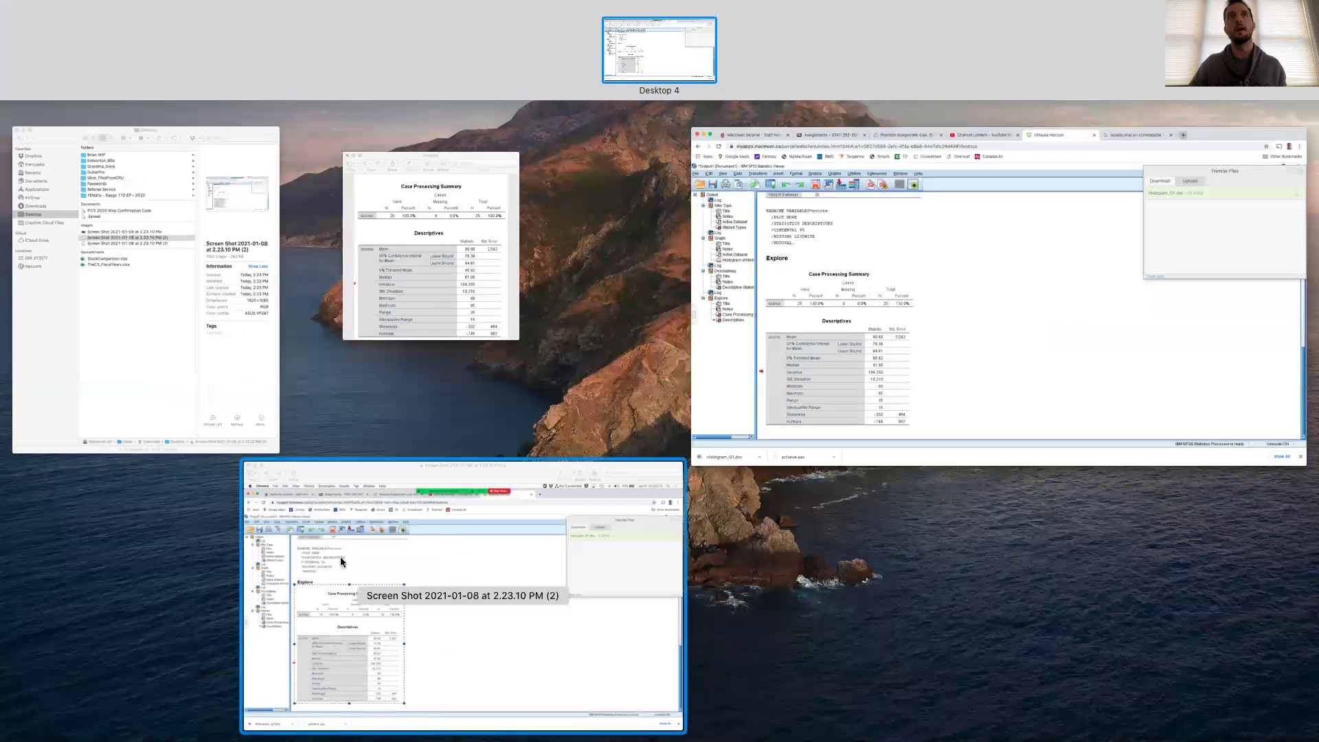
{"action": "left_click", "coordinate": [462, 274]}
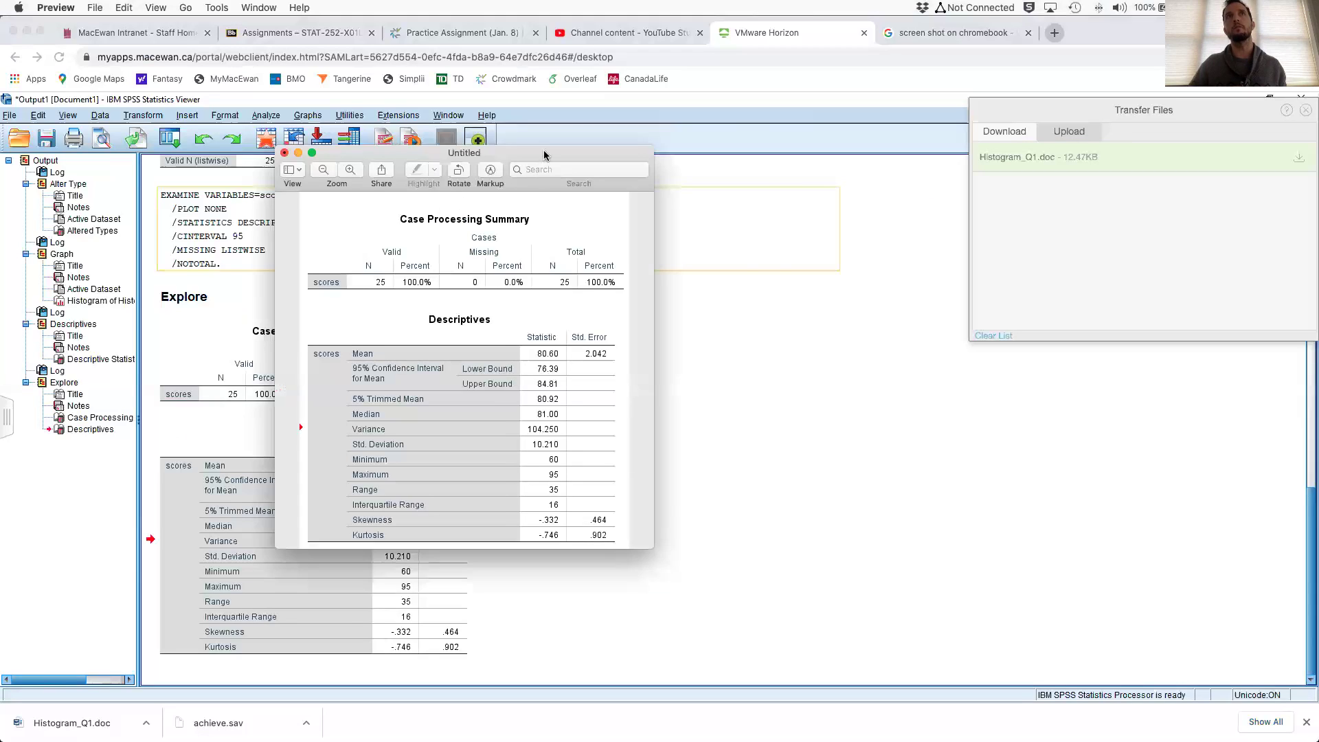
{"action": "key", "text": "super+s"}
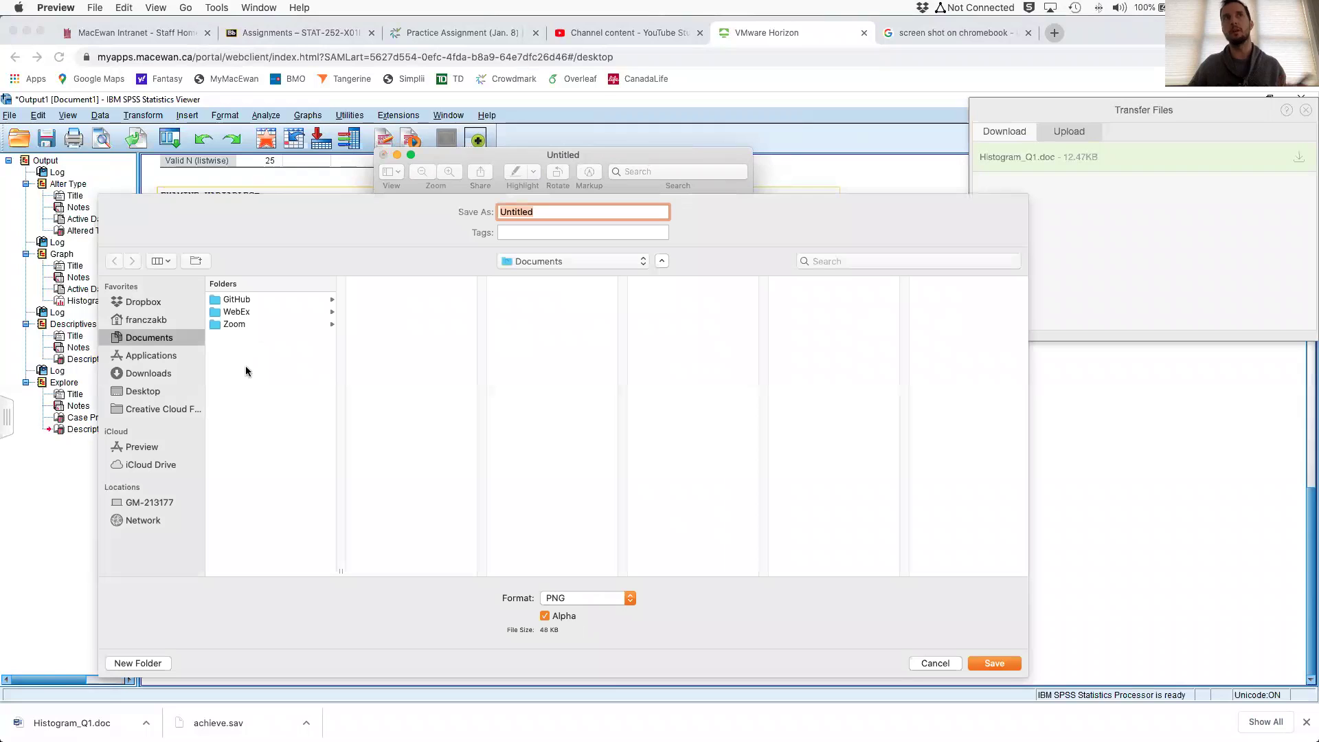
{"action": "left_click", "coordinate": [616, 599]}
{"action": "left_click", "coordinate": [603, 585]}
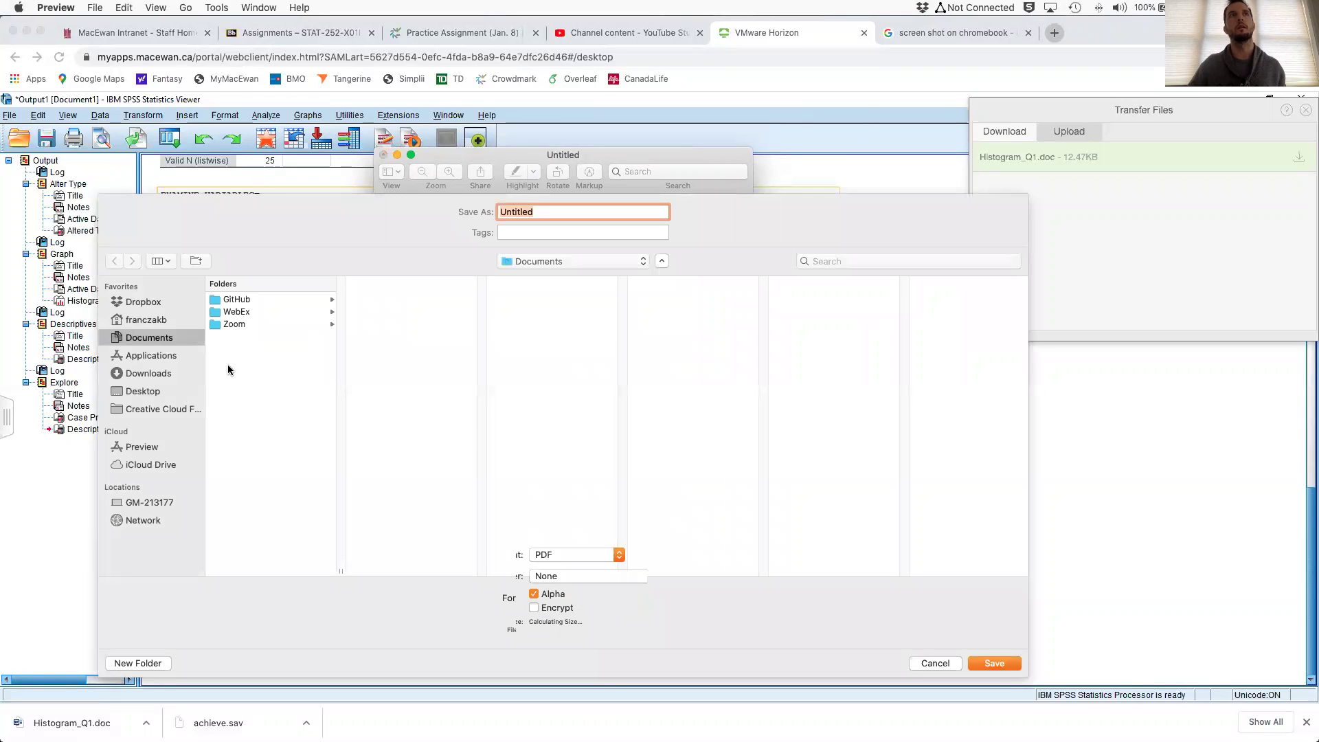
{"action": "left_click", "coordinate": [150, 373]}
{"action": "left_click", "coordinate": [994, 663]}
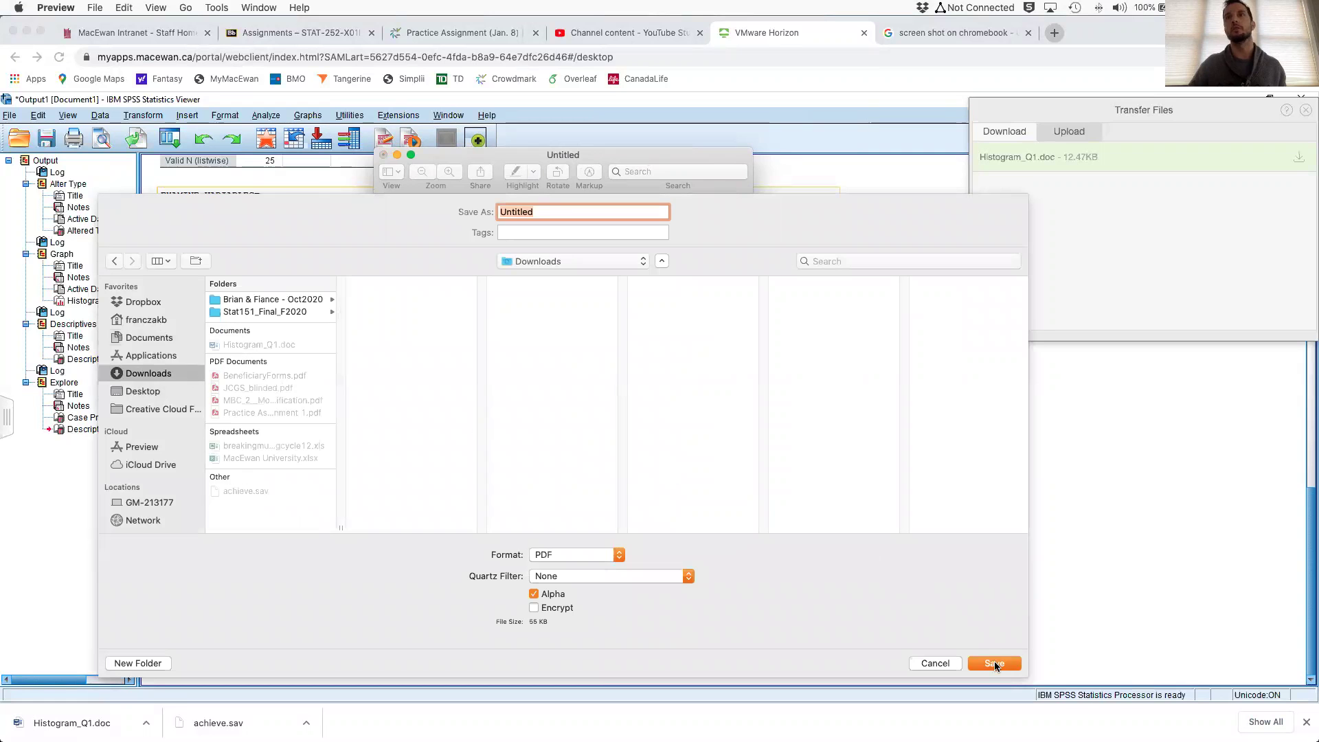
{"action": "left_click_drag", "start_coordinate": [591, 148], "coordinate": [756, 147]}
In Downloads, open and close Histogram_Q1.doc, preview Practice Assignment 1.pdf, then restore Word's Document2.
{"action": "key", "text": "ctrl+Up"}
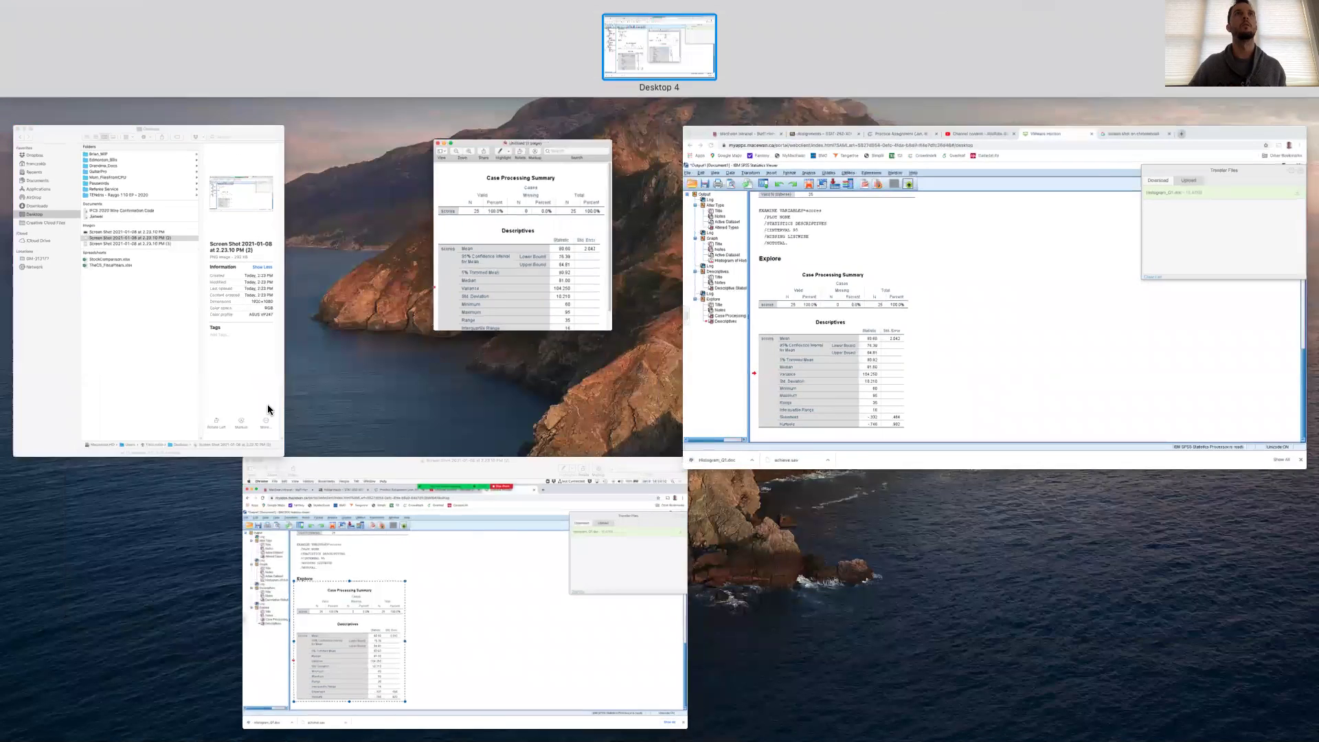
{"action": "left_click", "coordinate": [268, 409]}
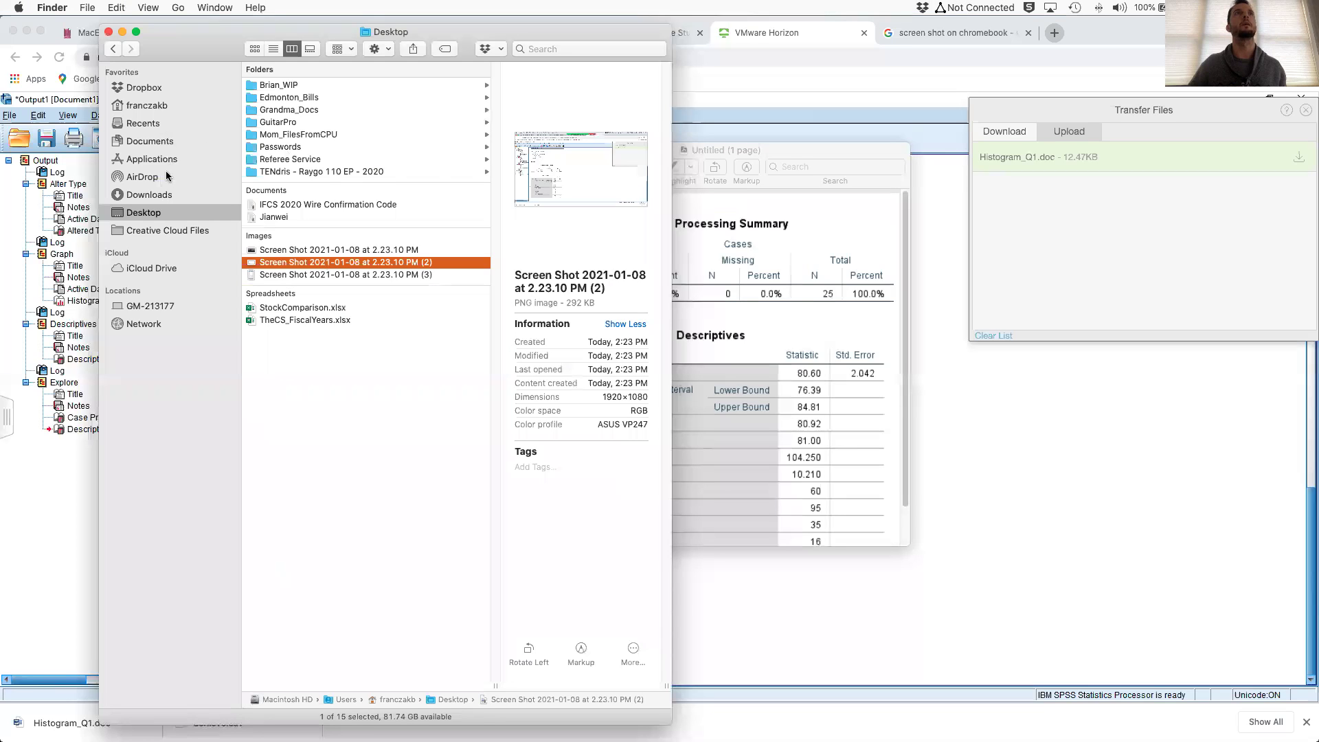
{"action": "left_click", "coordinate": [167, 196]}
{"action": "double_click", "coordinate": [296, 130]}
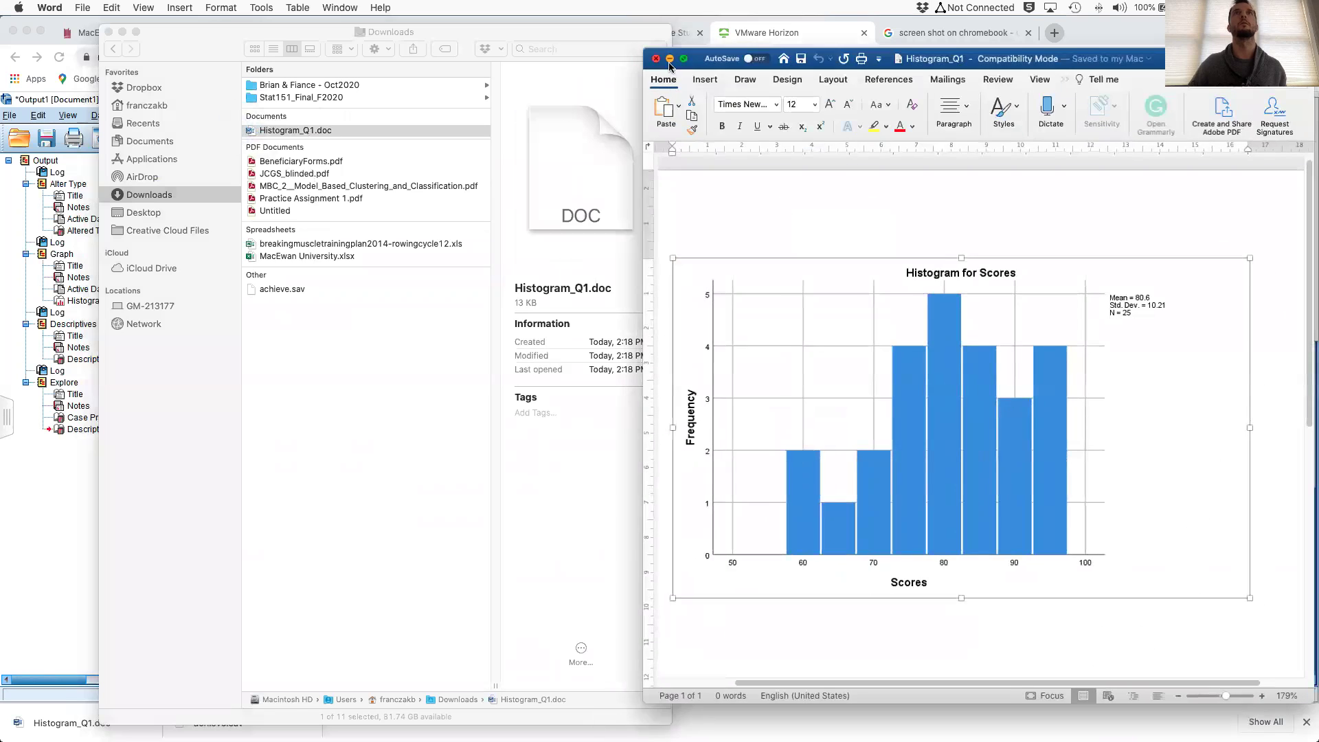
{"action": "left_click", "coordinate": [656, 60]}
{"action": "left_click", "coordinate": [371, 199]}
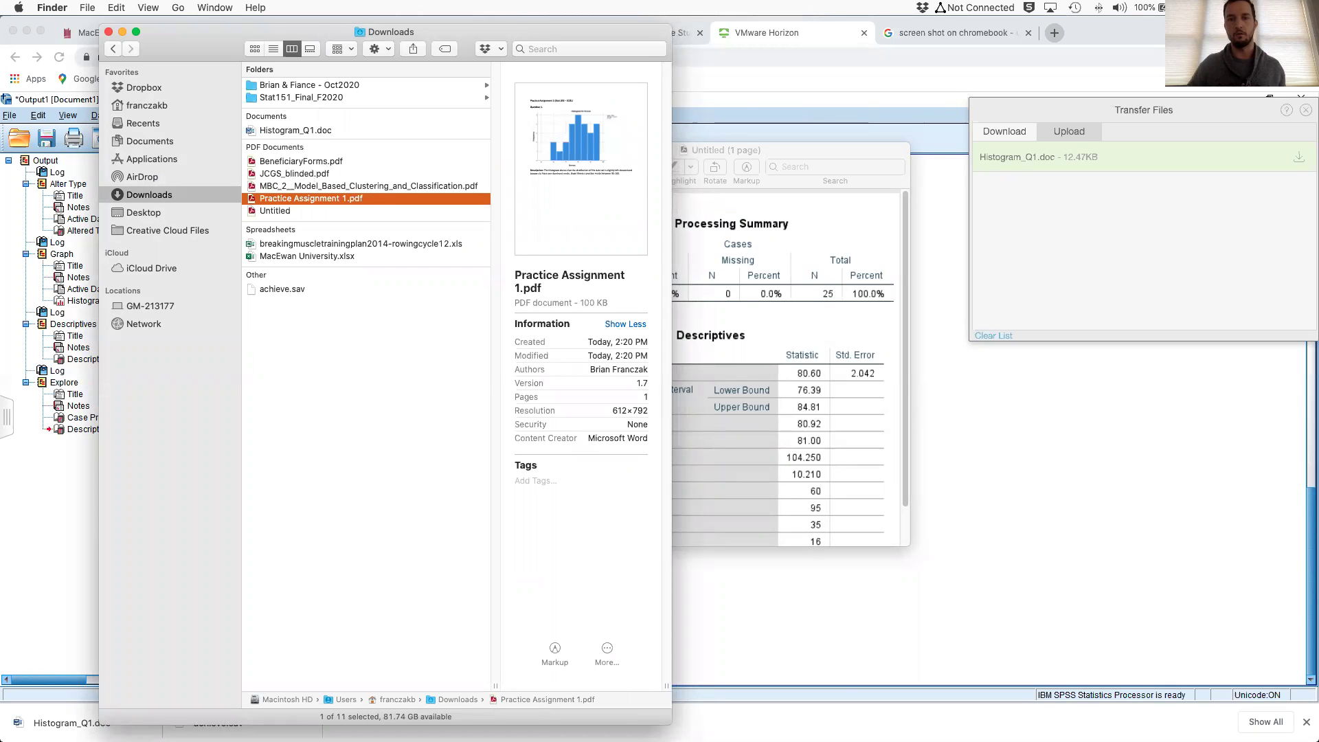
{"action": "left_click", "coordinate": [474, 740]}
{"action": "scroll", "coordinate": [401, 210], "scroll_direction": "down", "scroll_amount": 2}
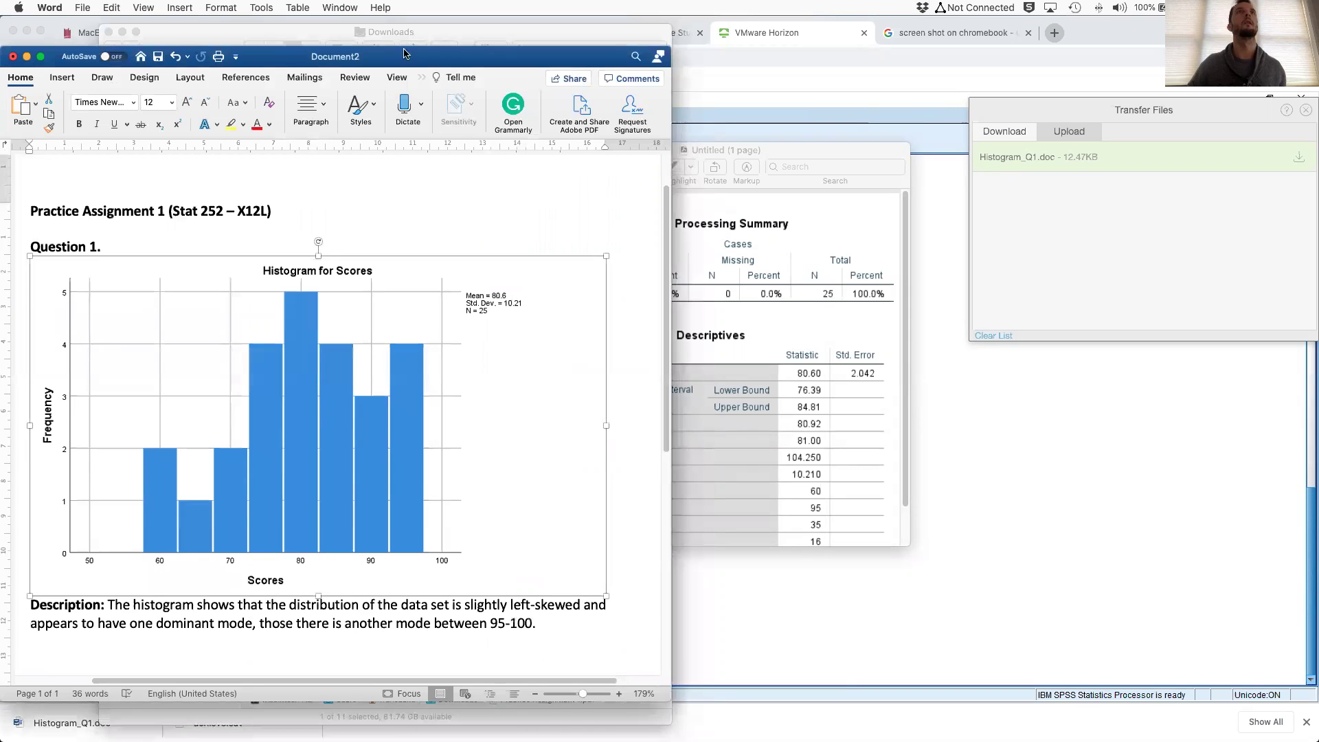
Add a bold 'Question 2.' heading on a new line below the histogram description.
{"action": "left_click", "coordinate": [190, 589]}
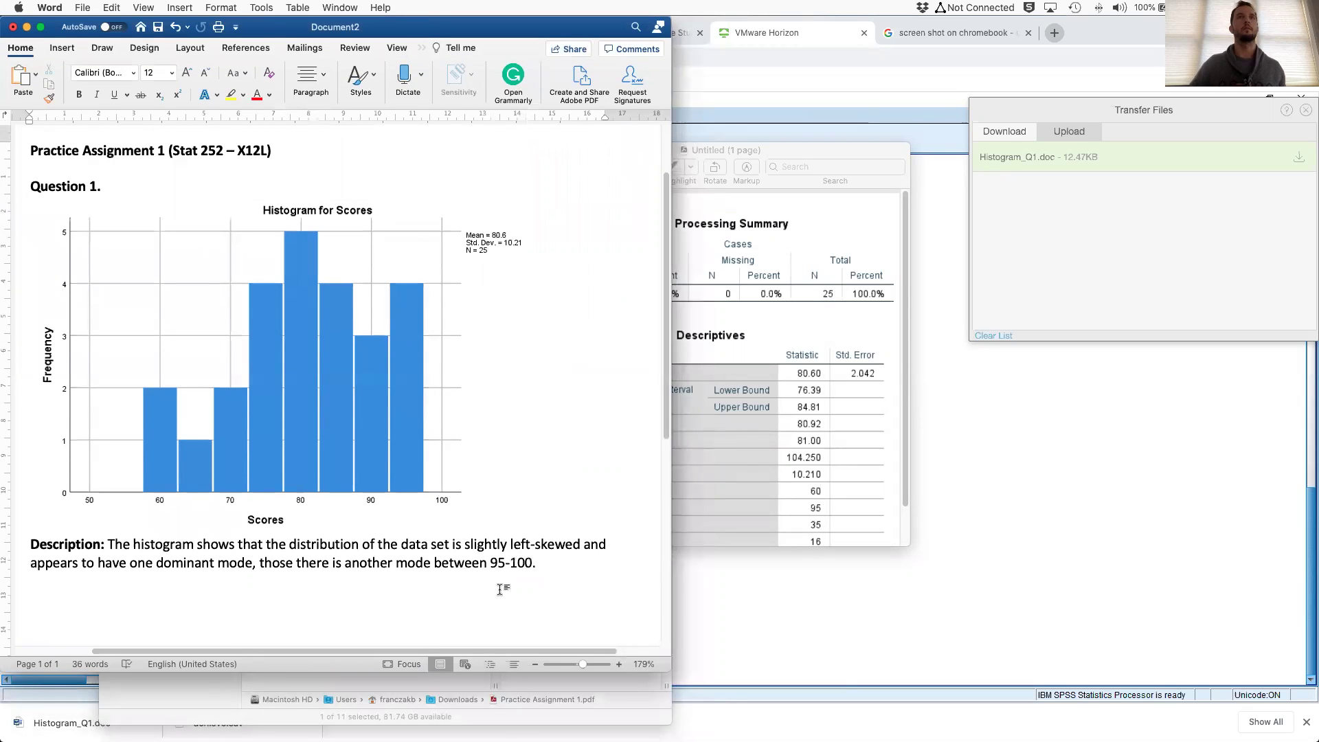
{"action": "left_click", "coordinate": [577, 577]}
{"action": "key", "text": "Return"}
{"action": "key", "text": "Return"}
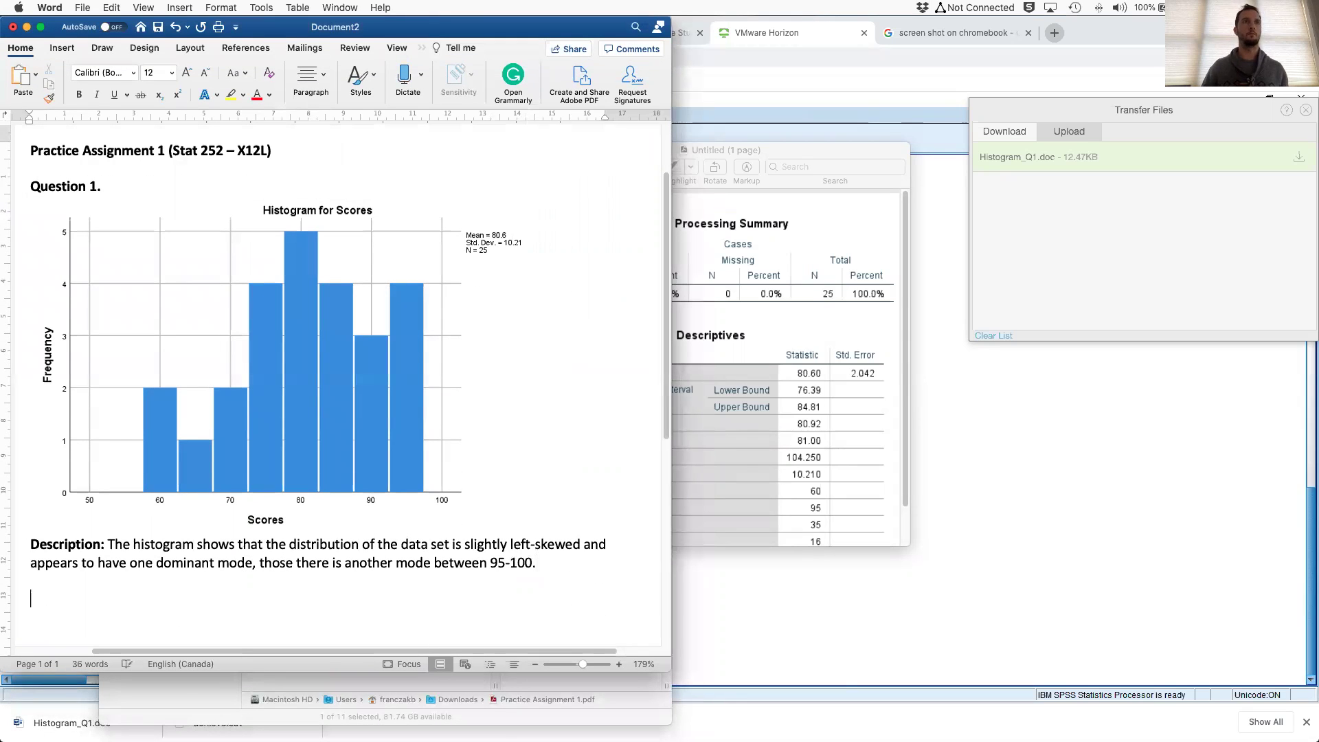
{"action": "key", "text": "super+b"}
{"action": "type", "text": "Question 2."}
{"action": "key", "text": "Return"}
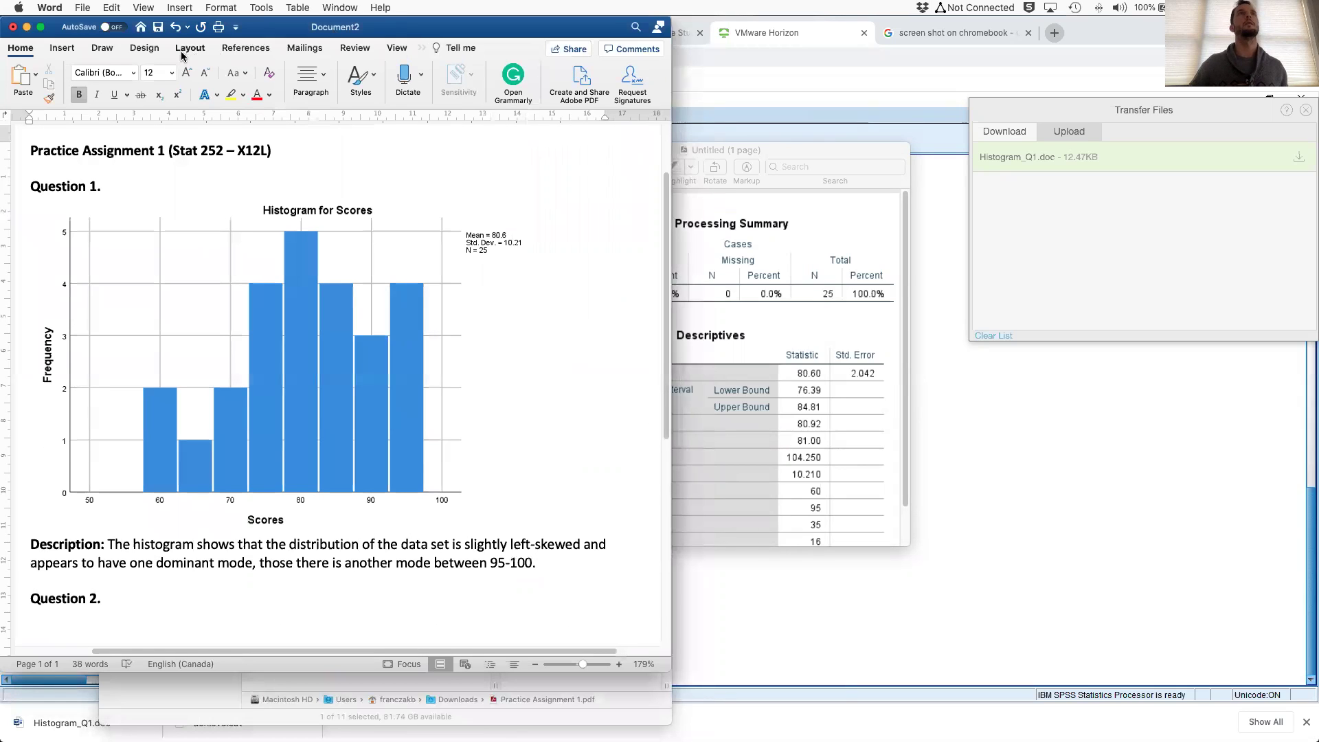
Choose Insert > Pictures > Picture from File to pick an image from the computer.
{"action": "left_click", "coordinate": [61, 49]}
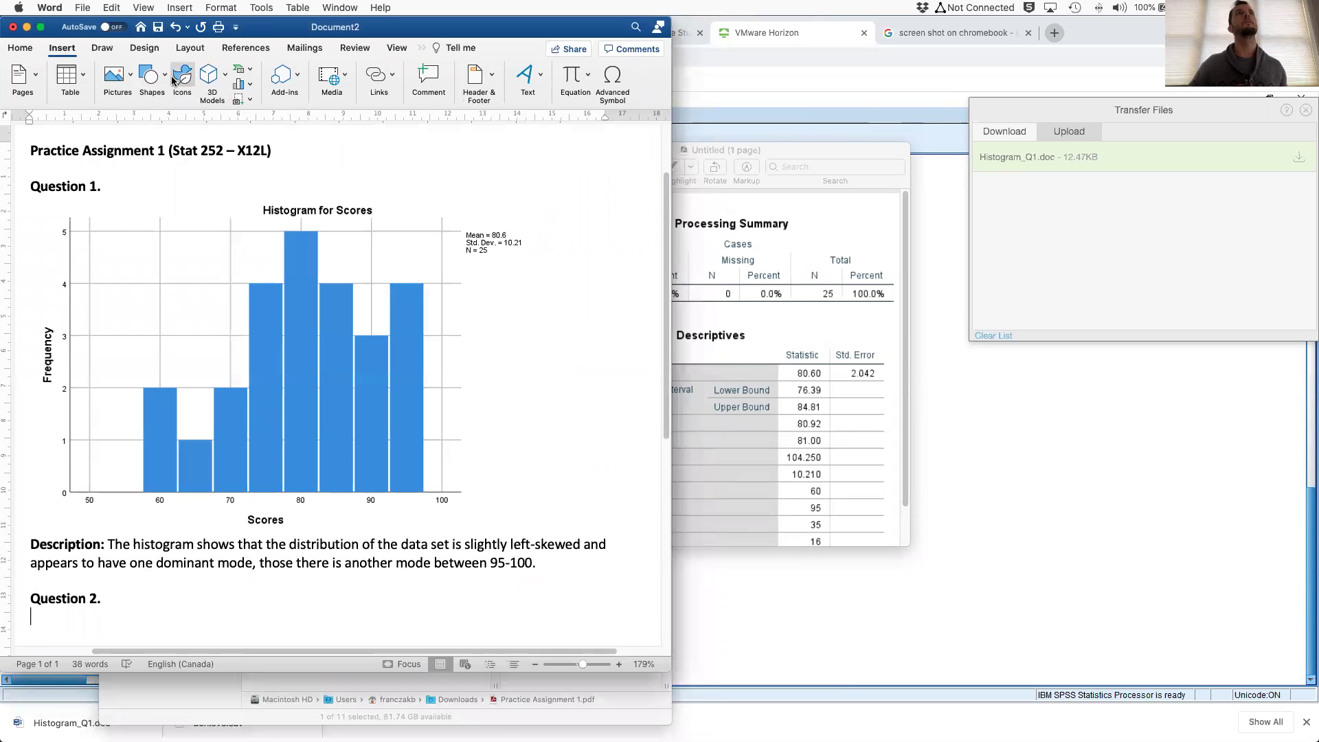
{"action": "left_click", "coordinate": [115, 76]}
{"action": "left_click", "coordinate": [136, 100]}
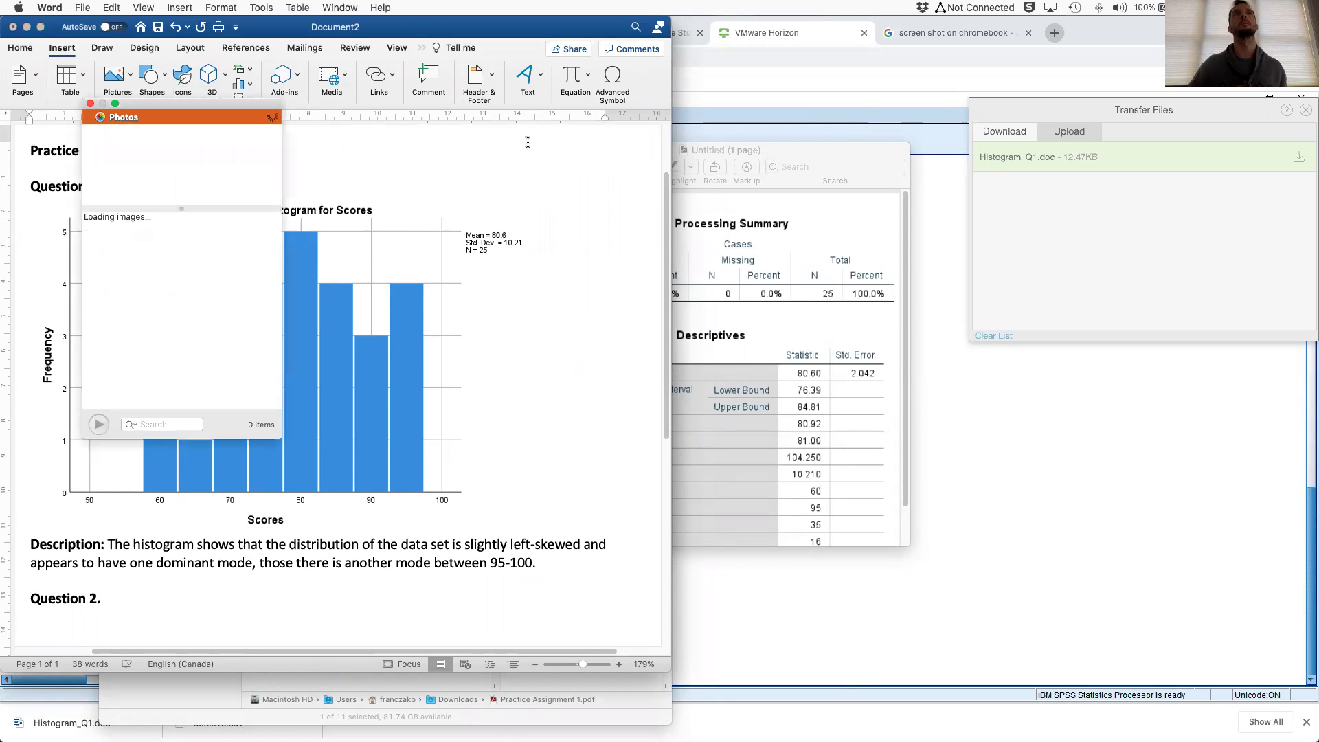
{"action": "left_click", "coordinate": [90, 103]}
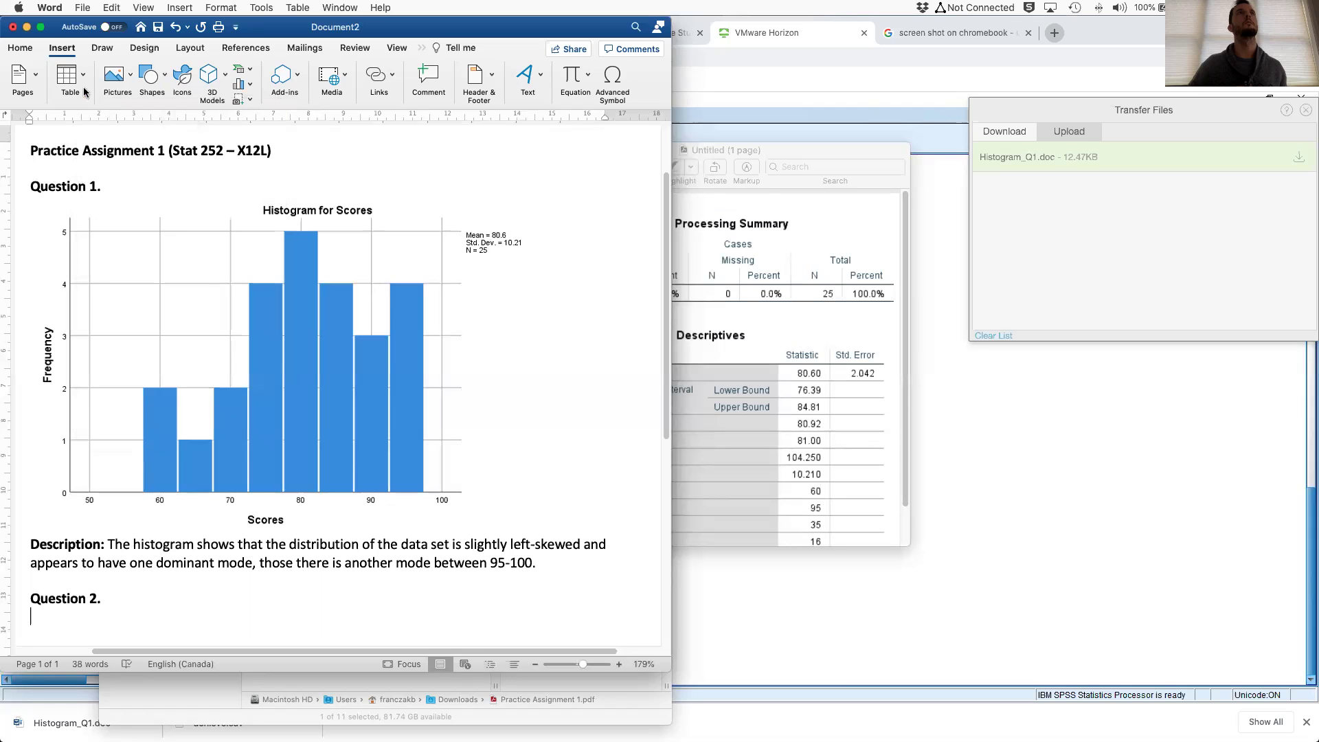
{"action": "left_click", "coordinate": [69, 51]}
{"action": "left_click", "coordinate": [69, 52]}
{"action": "left_click", "coordinate": [117, 75]}
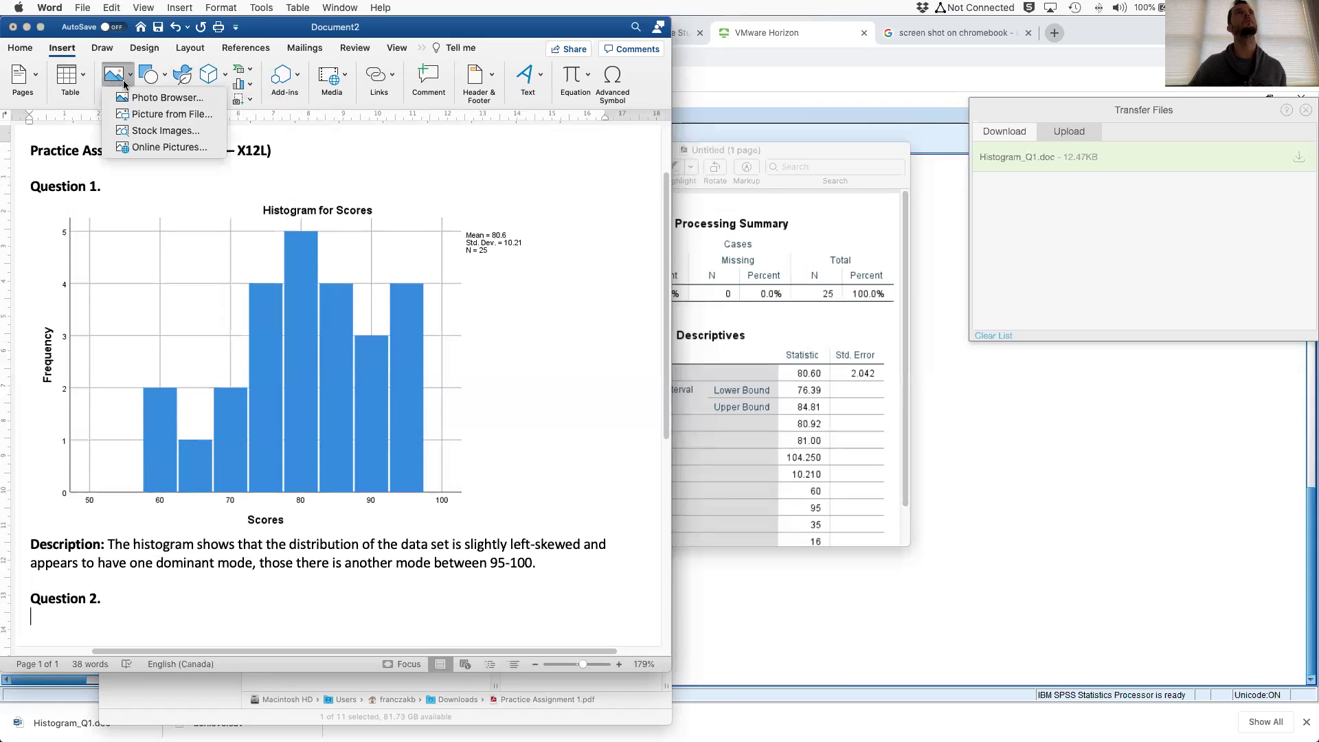
{"action": "left_click", "coordinate": [161, 116]}
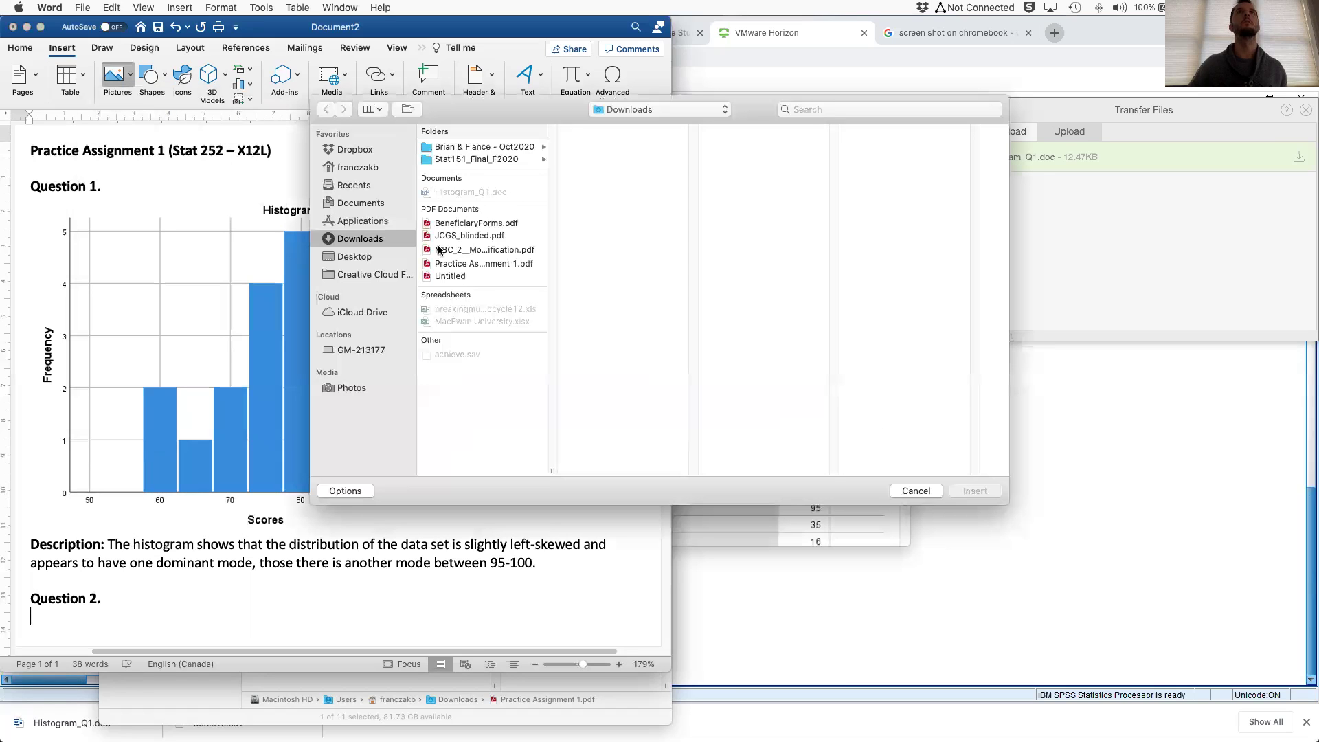
Insert the Untitled PDF of SPSS tables and shrink it to 7.7 × 7.11 cm.
{"action": "left_click", "coordinate": [458, 277]}
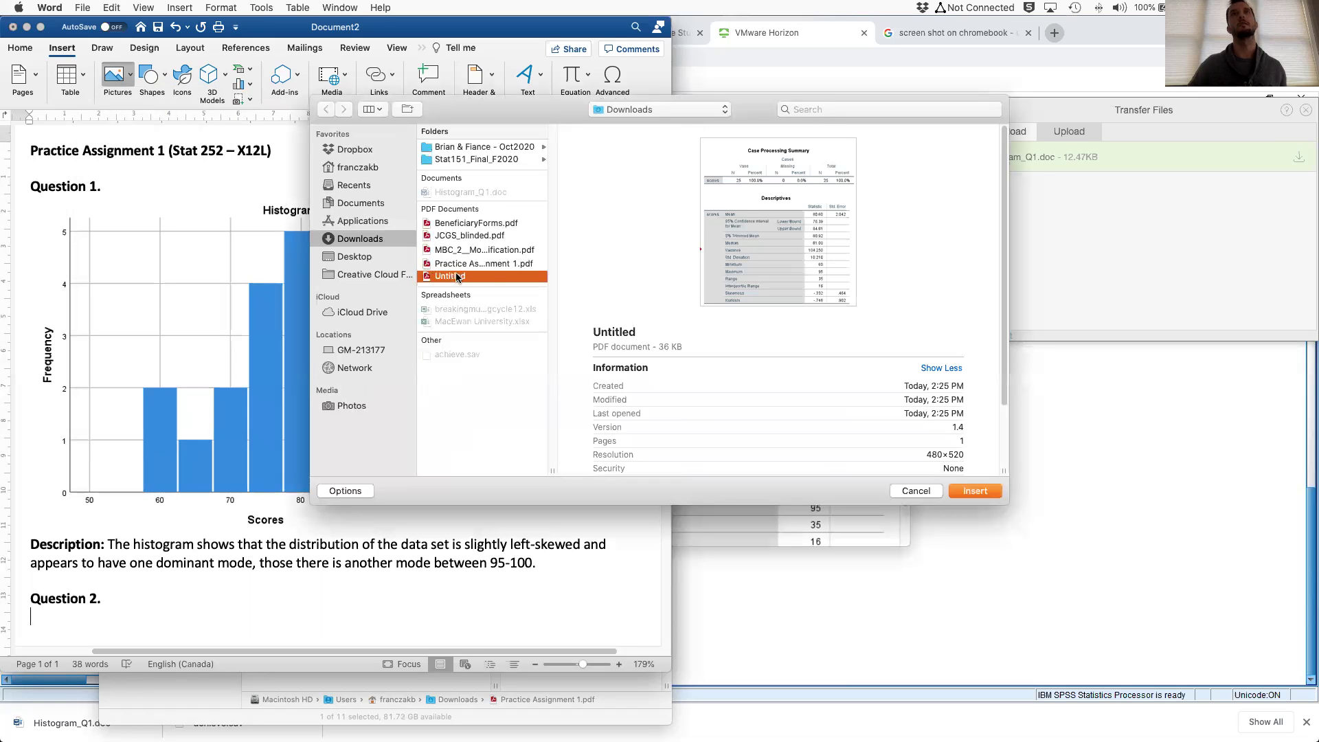
{"action": "key", "text": "Return"}
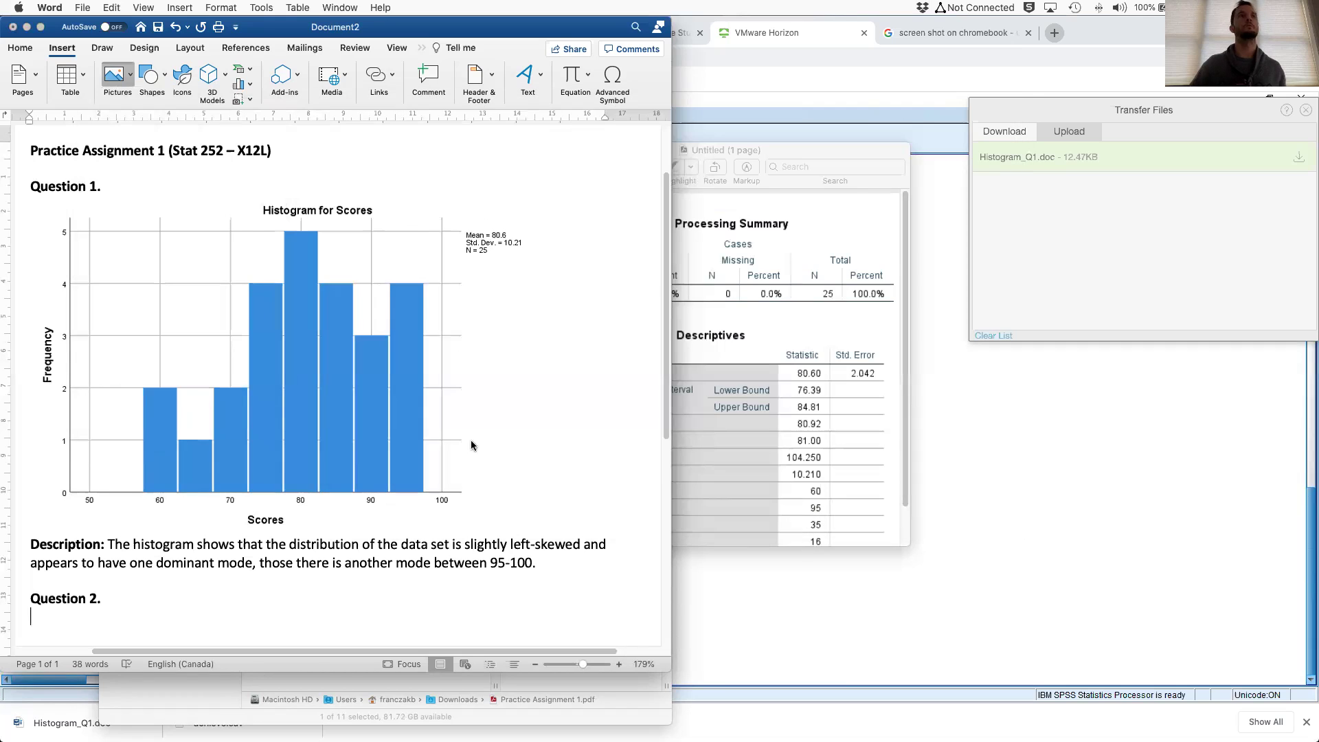
{"action": "scroll", "coordinate": [467, 441], "scroll_direction": "down", "scroll_amount": 10}
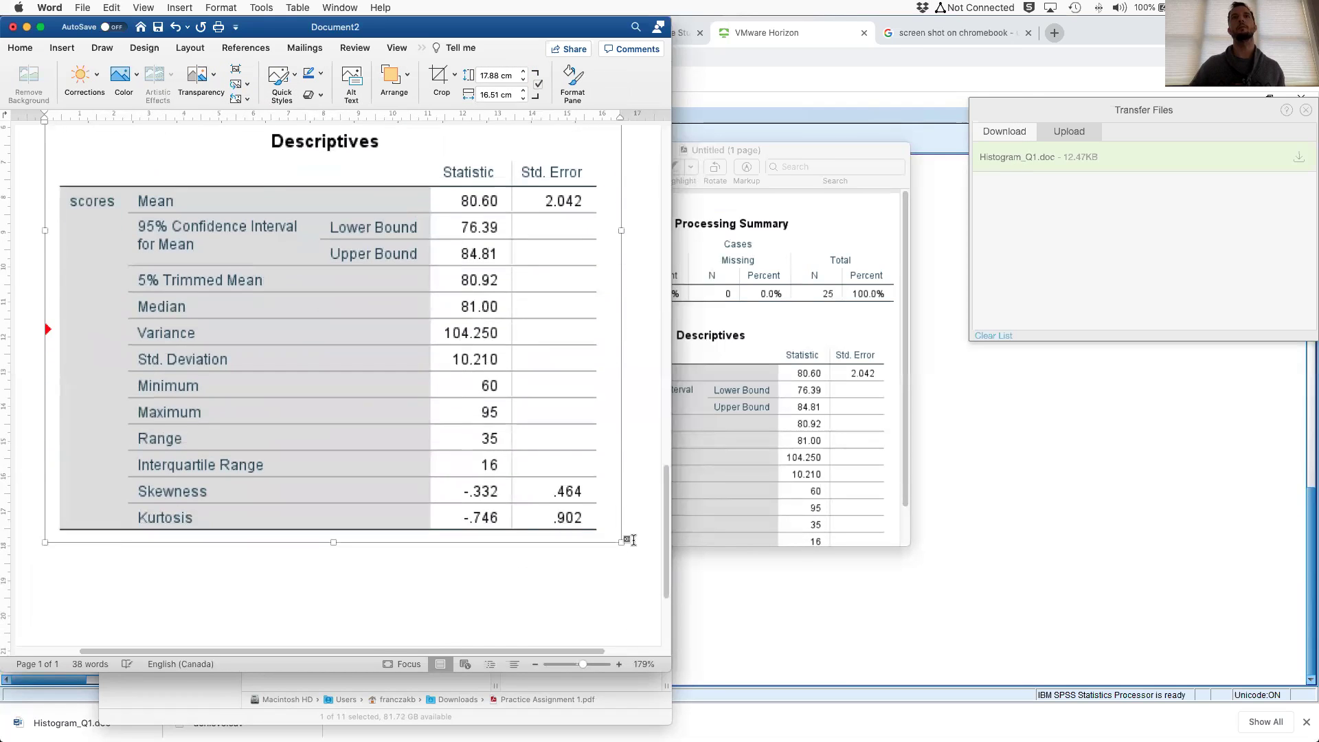
{"action": "left_click_drag", "start_coordinate": [621, 553], "coordinate": [412, 292]}
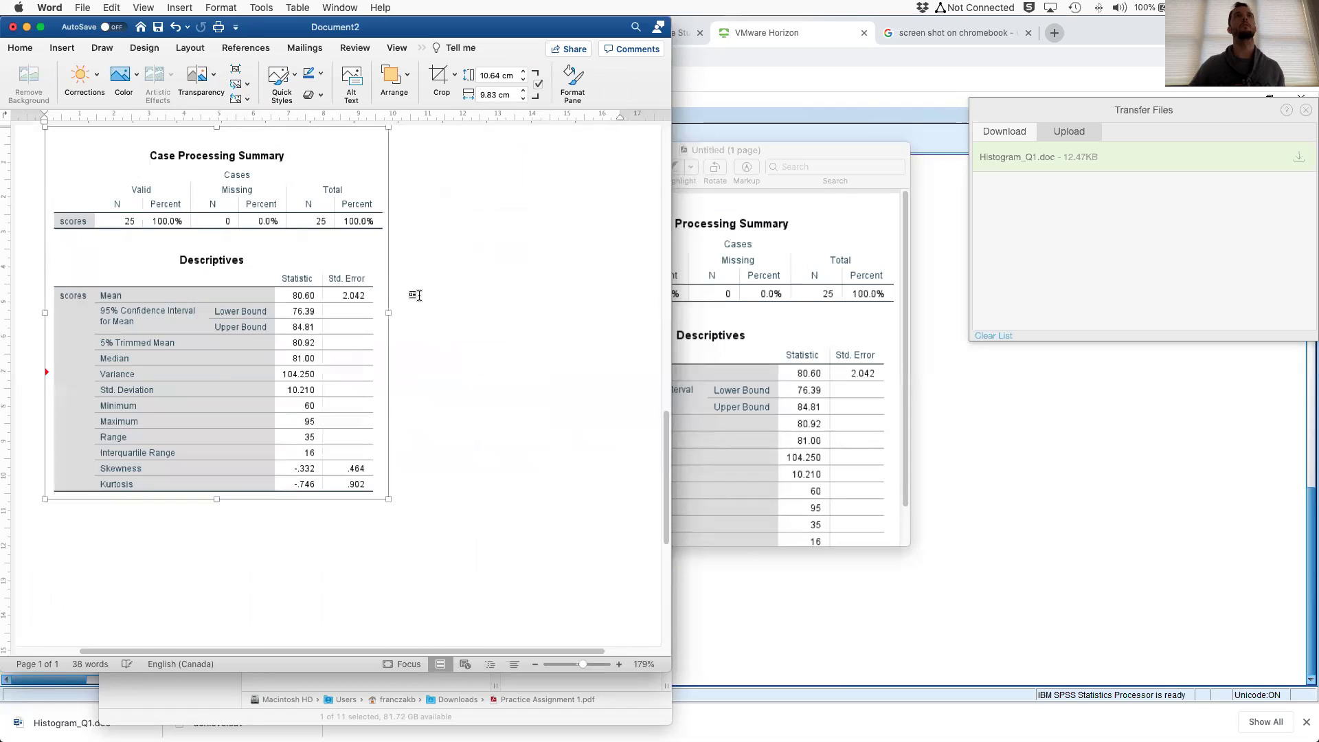
{"action": "scroll", "coordinate": [412, 295], "scroll_direction": "up", "scroll_amount": 5}
{"action": "scroll", "coordinate": [359, 588], "scroll_direction": "down", "scroll_amount": 5}
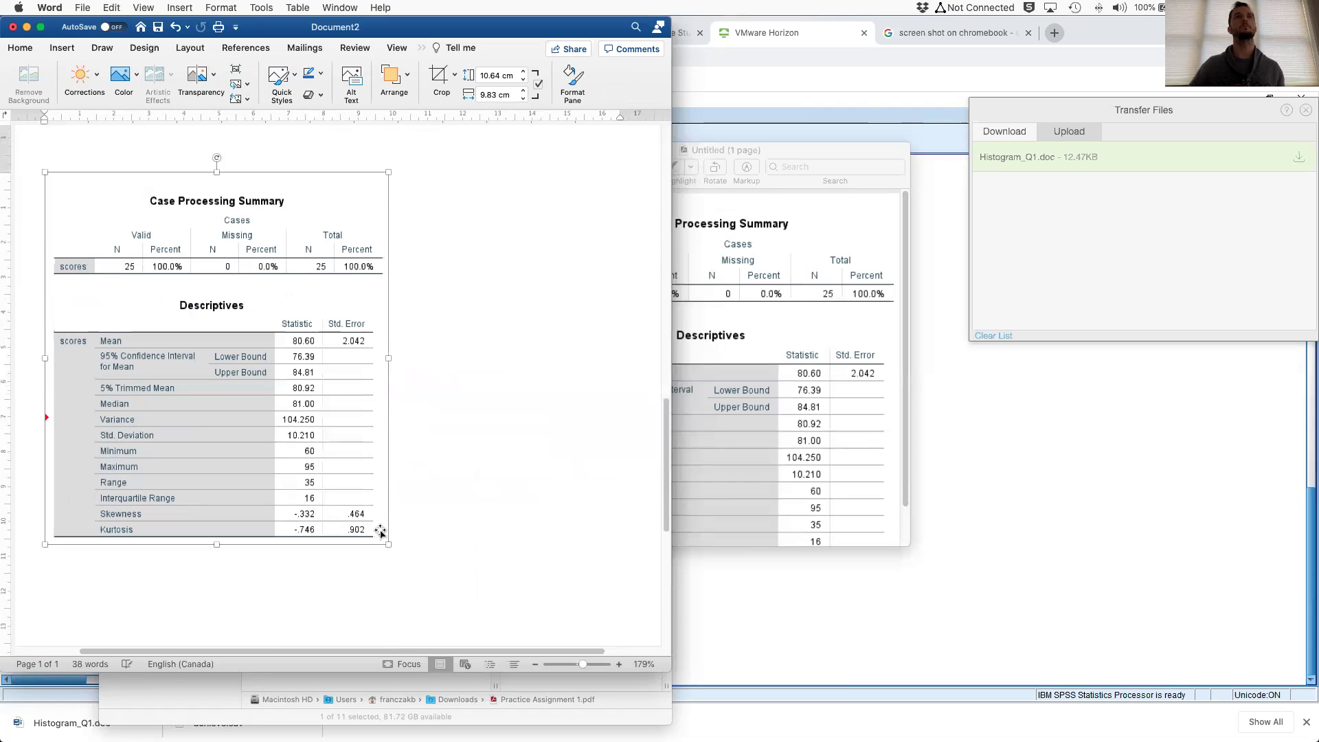
{"action": "left_click_drag", "start_coordinate": [389, 545], "coordinate": [302, 377]}
{"action": "scroll", "coordinate": [296, 347], "scroll_direction": "up", "scroll_amount": 2}
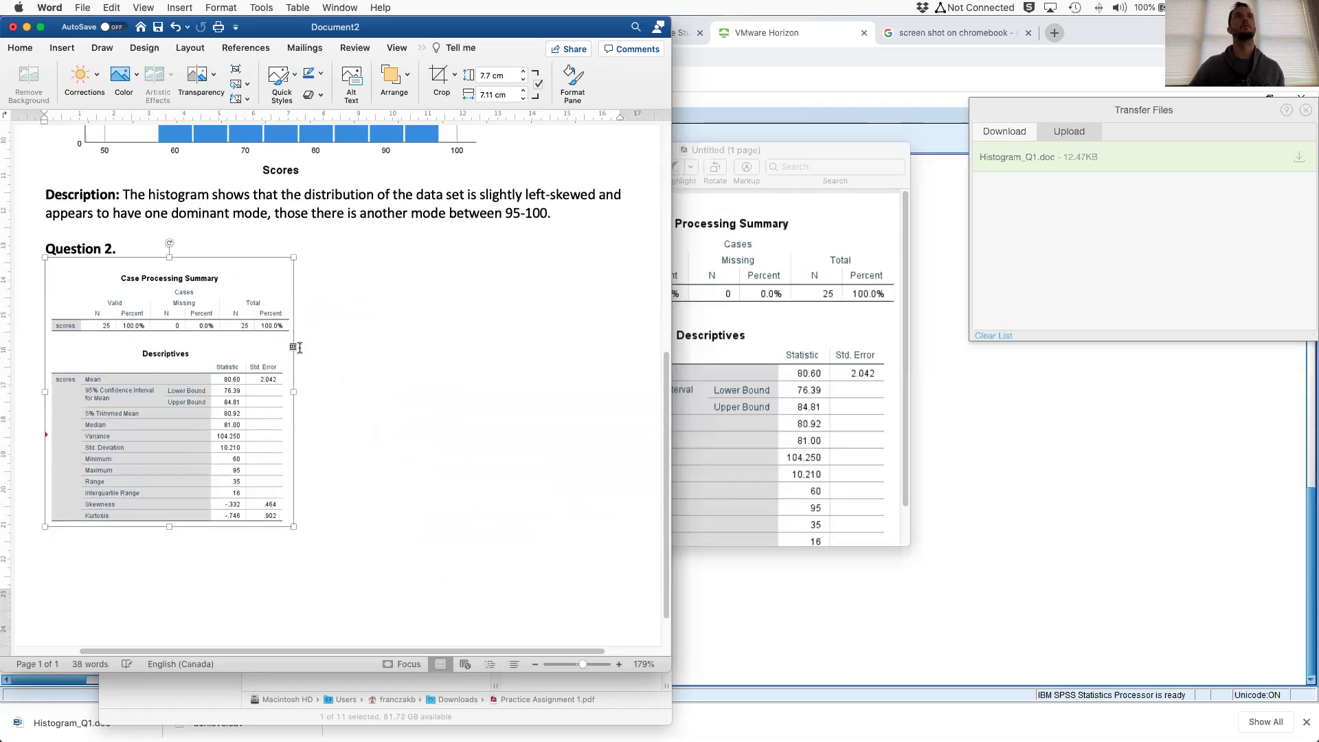
Push Question 2 onto the next page, enlarge the tables picture across the page, and save.
{"action": "left_click", "coordinate": [89, 237]}
{"action": "key", "text": "Return"}
{"action": "key", "text": "Return"}
{"action": "key", "text": "Return"}
{"action": "key", "text": "Return"}
{"action": "key", "text": "Return"}
{"action": "key", "text": "Return"}
{"action": "key", "text": "Return"}
{"action": "key", "text": "Return"}
{"action": "key", "text": "Return"}
{"action": "key", "text": "Return"}
{"action": "key", "text": "Return"}
{"action": "key", "text": "Return"}
{"action": "key", "text": "Return"}
{"action": "key", "text": "Return"}
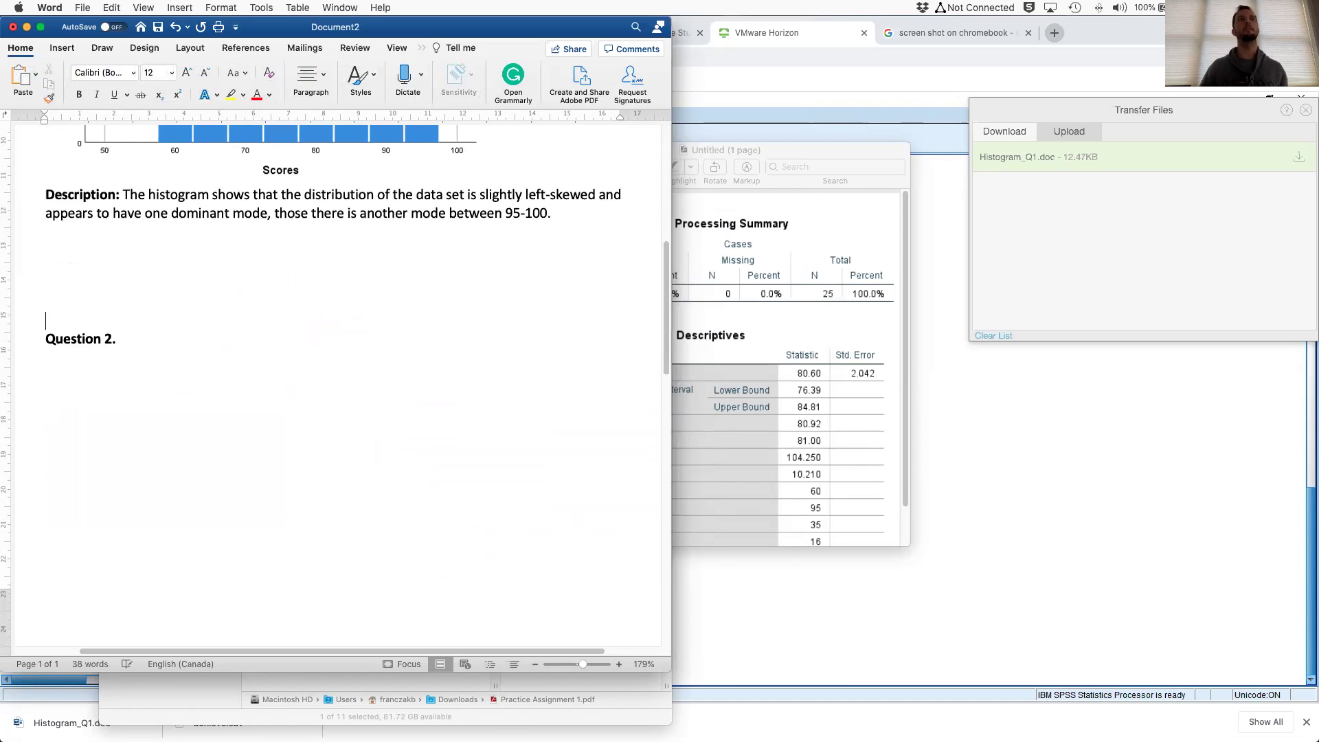
{"action": "key", "text": "Return"}
{"action": "key", "text": "Return"}
{"action": "key", "text": "Return"}
{"action": "key", "text": "Return"}
{"action": "key", "text": "Return"}
{"action": "key", "text": "Return"}
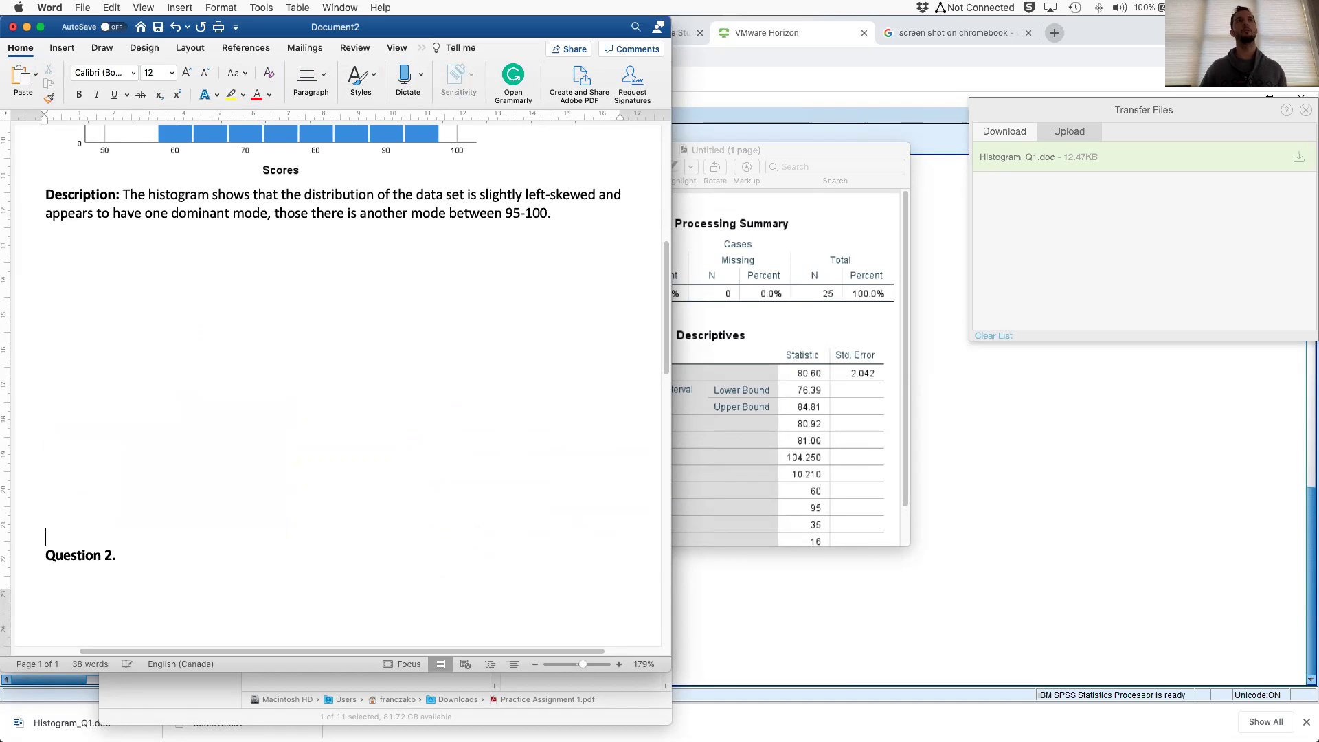
{"action": "scroll", "coordinate": [204, 409], "scroll_direction": "down", "scroll_amount": 10}
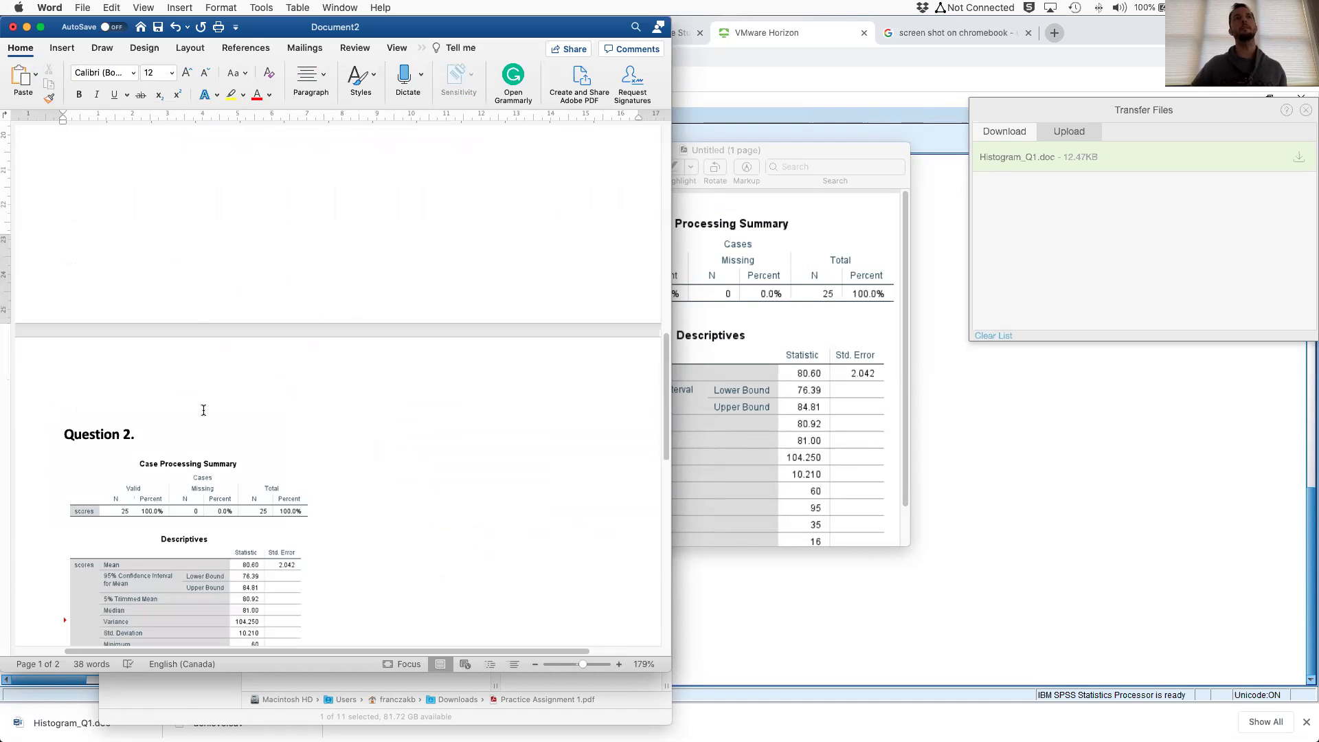
{"action": "scroll", "coordinate": [241, 377], "scroll_direction": "up", "scroll_amount": 4}
{"action": "left_click", "coordinate": [305, 481]}
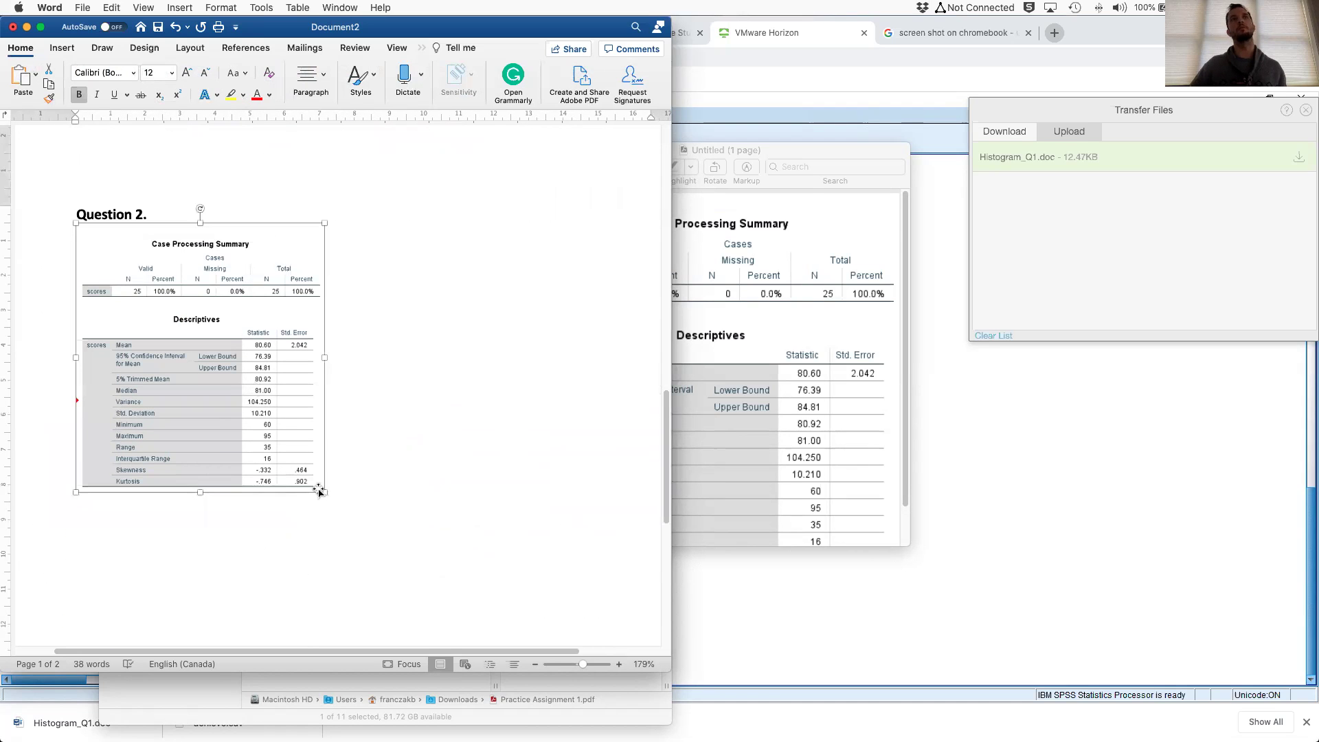
{"action": "left_click_drag", "start_coordinate": [325, 492], "coordinate": [504, 575]}
{"action": "key", "text": "super+s"}
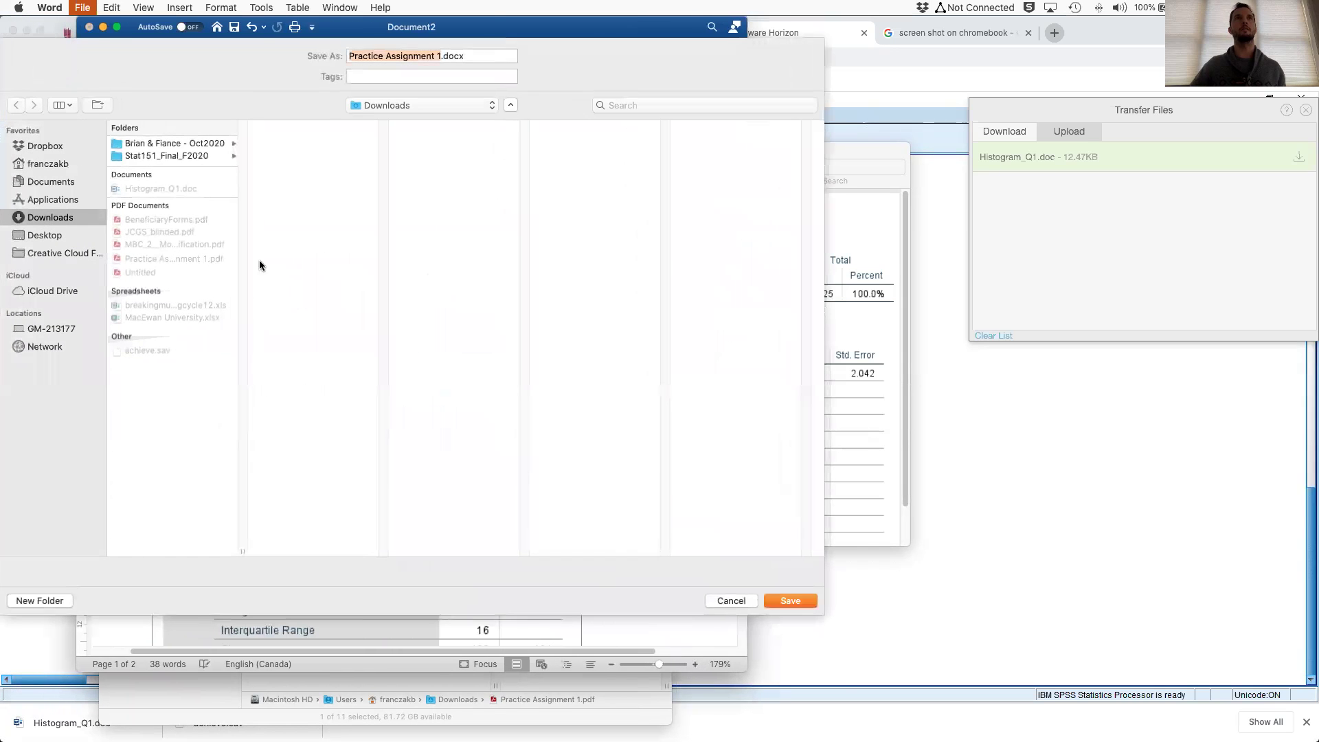
Save as Practice Assignment 1.docx, then export it as PDF, replacing the existing Practice Assignment 1.pdf.
{"action": "left_click", "coordinate": [789, 600]}
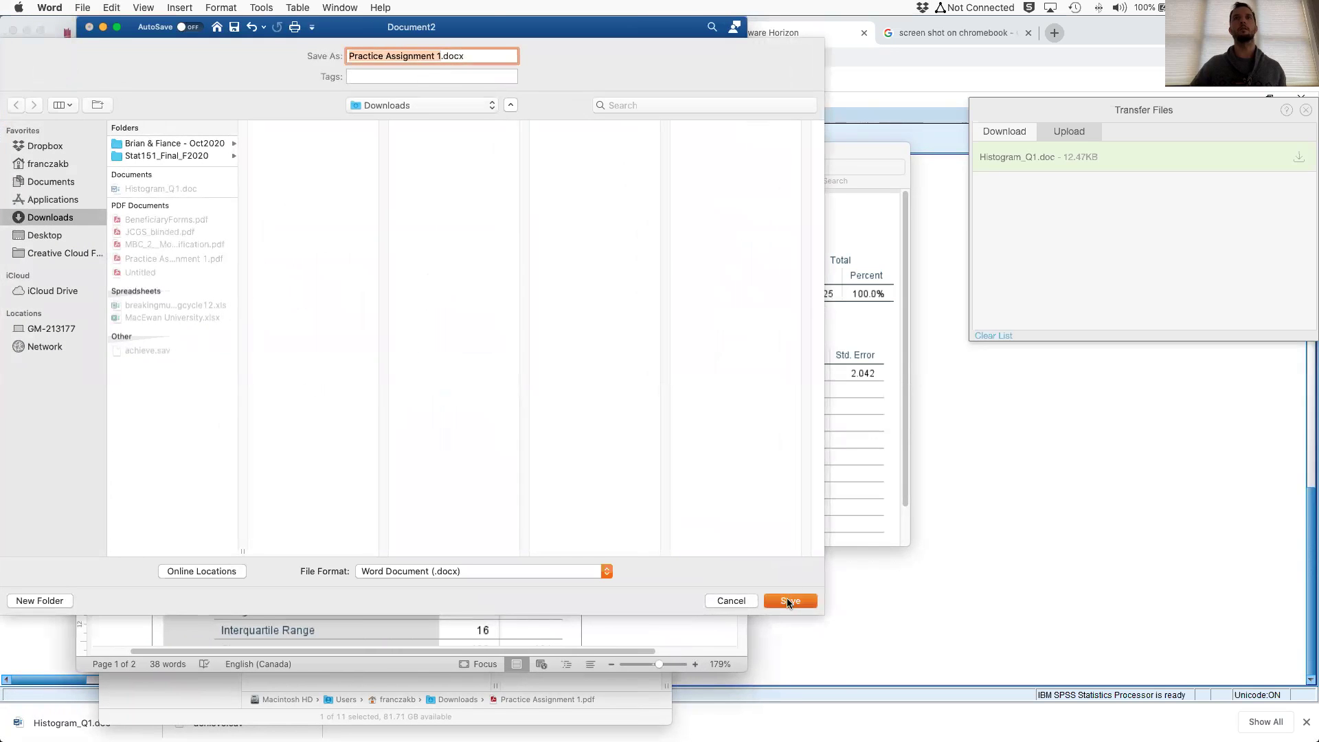
{"action": "key", "text": "super+shift+s"}
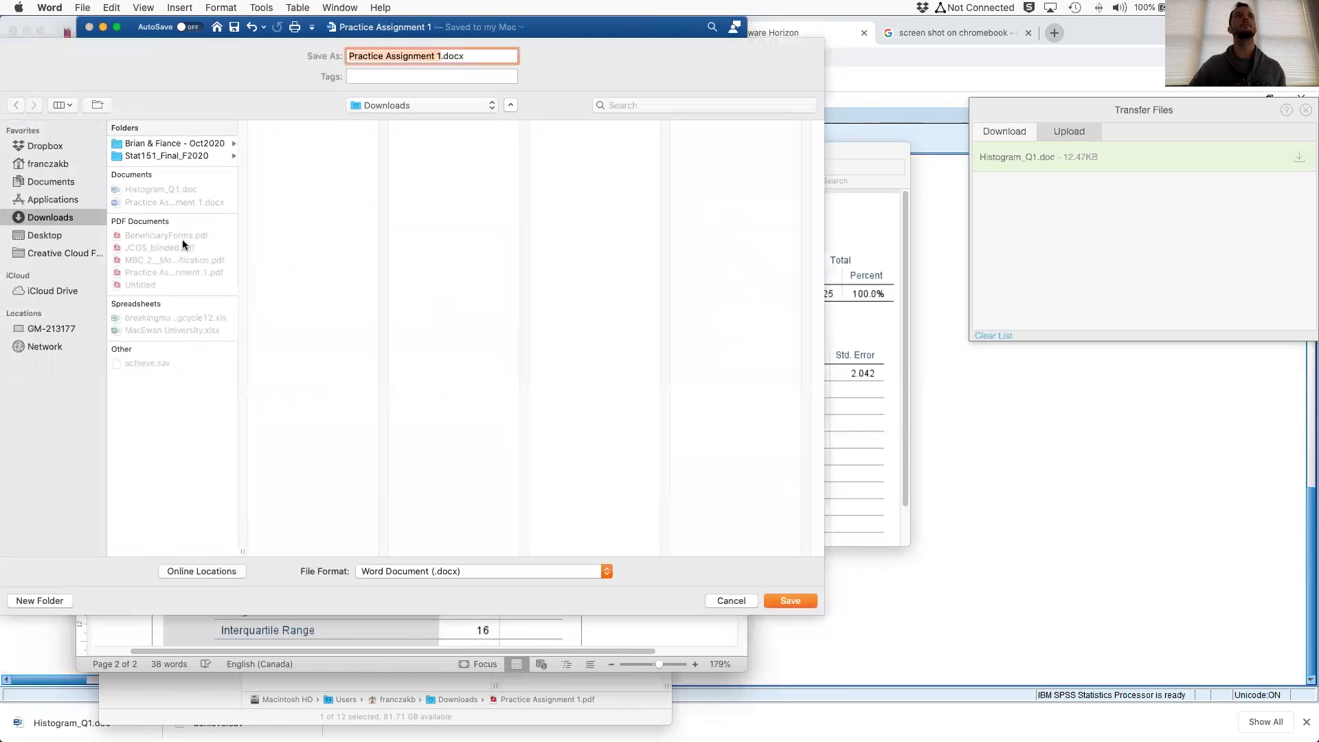
{"action": "left_click", "coordinate": [193, 278]}
{"action": "left_click", "coordinate": [436, 574]}
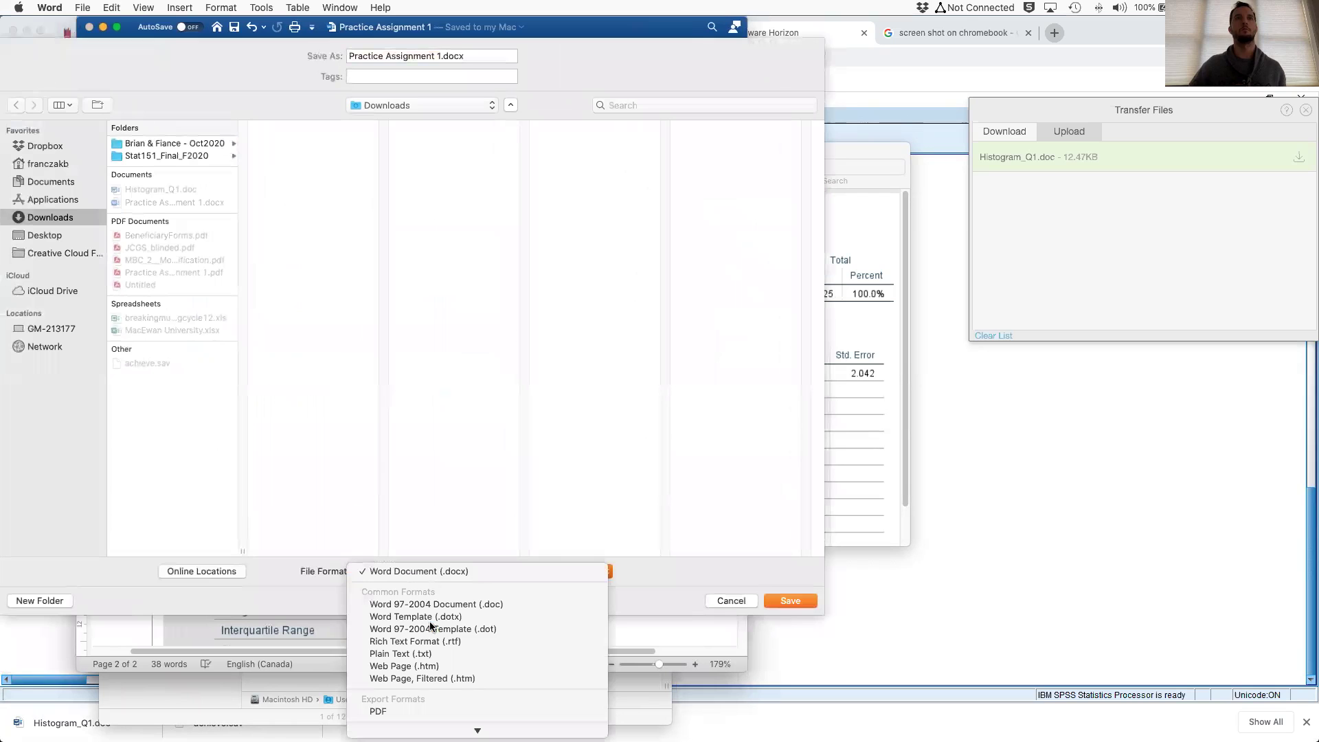
{"action": "left_click", "coordinate": [423, 710]}
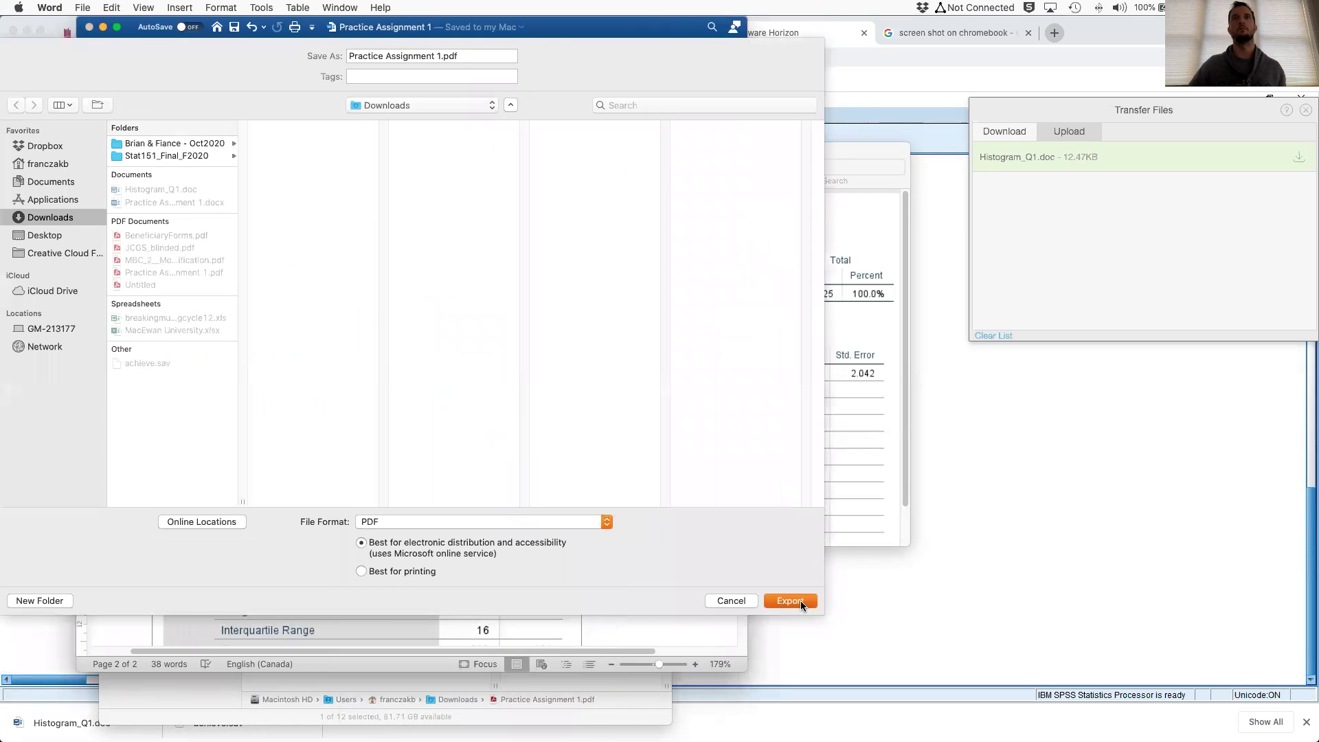
{"action": "left_click", "coordinate": [801, 600]}
{"action": "left_click", "coordinate": [510, 118]}
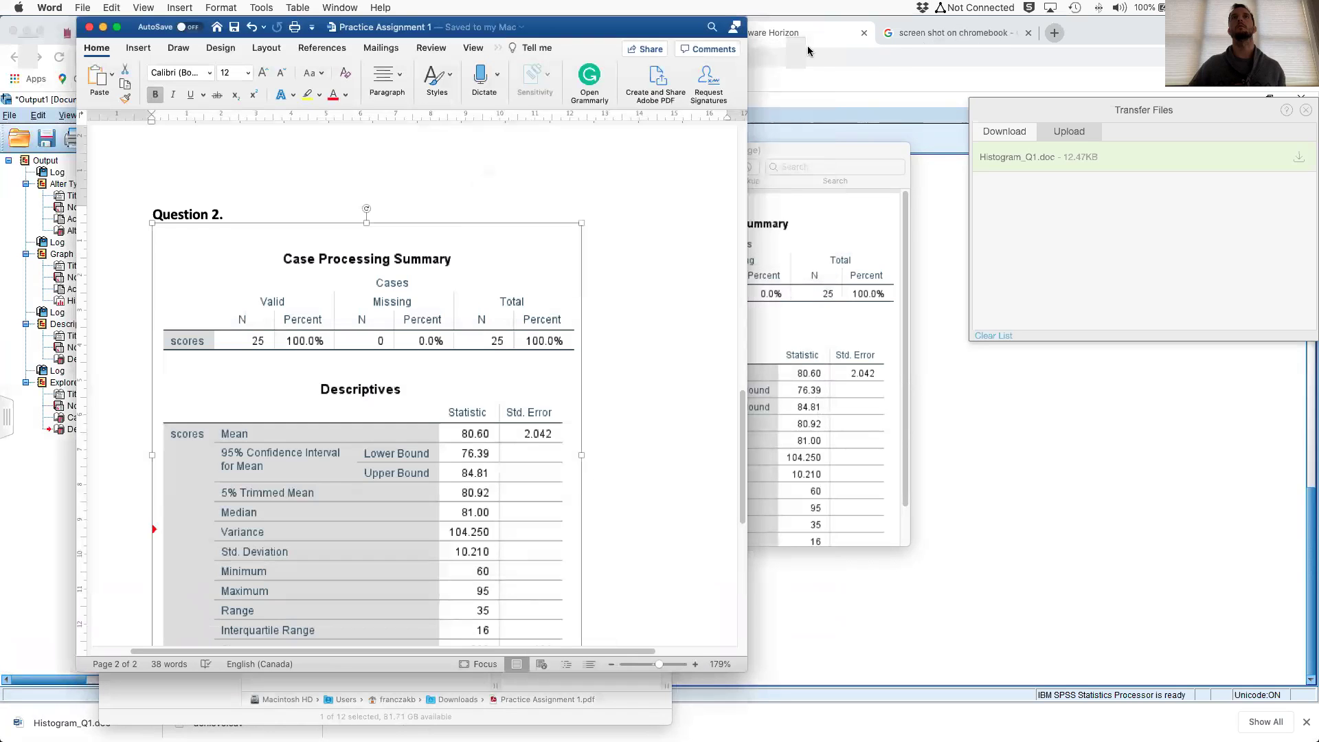
{"action": "left_click", "coordinate": [883, 39]}
Remove the old Q1 upload, drag in Practice Assignment 1.pdf, and move page 2 into Q2.
{"action": "left_click", "coordinate": [447, 33]}
{"action": "mouse_move", "coordinate": [287, 510]}
{"action": "scroll", "coordinate": [287, 510], "scroll_direction": "down", "scroll_amount": 3}
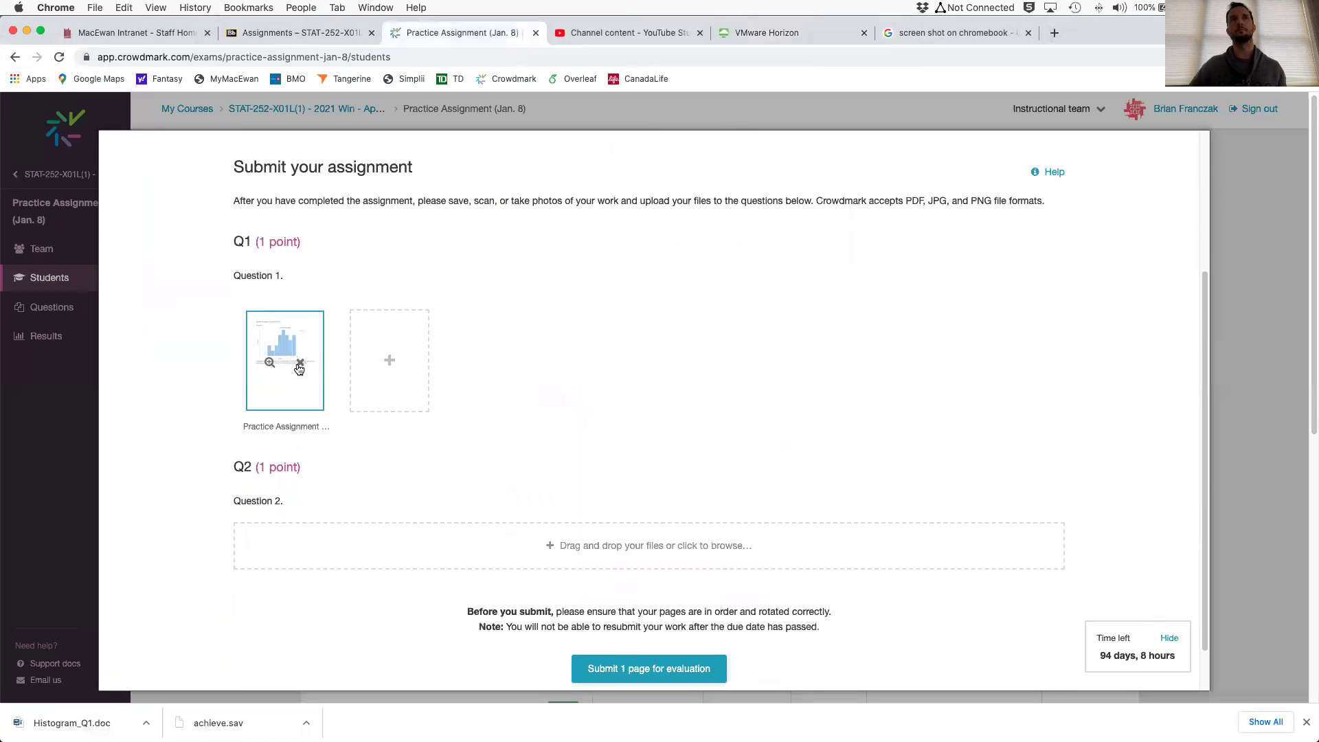
{"action": "left_click", "coordinate": [300, 362]}
{"action": "key", "text": "ctrl+Up"}
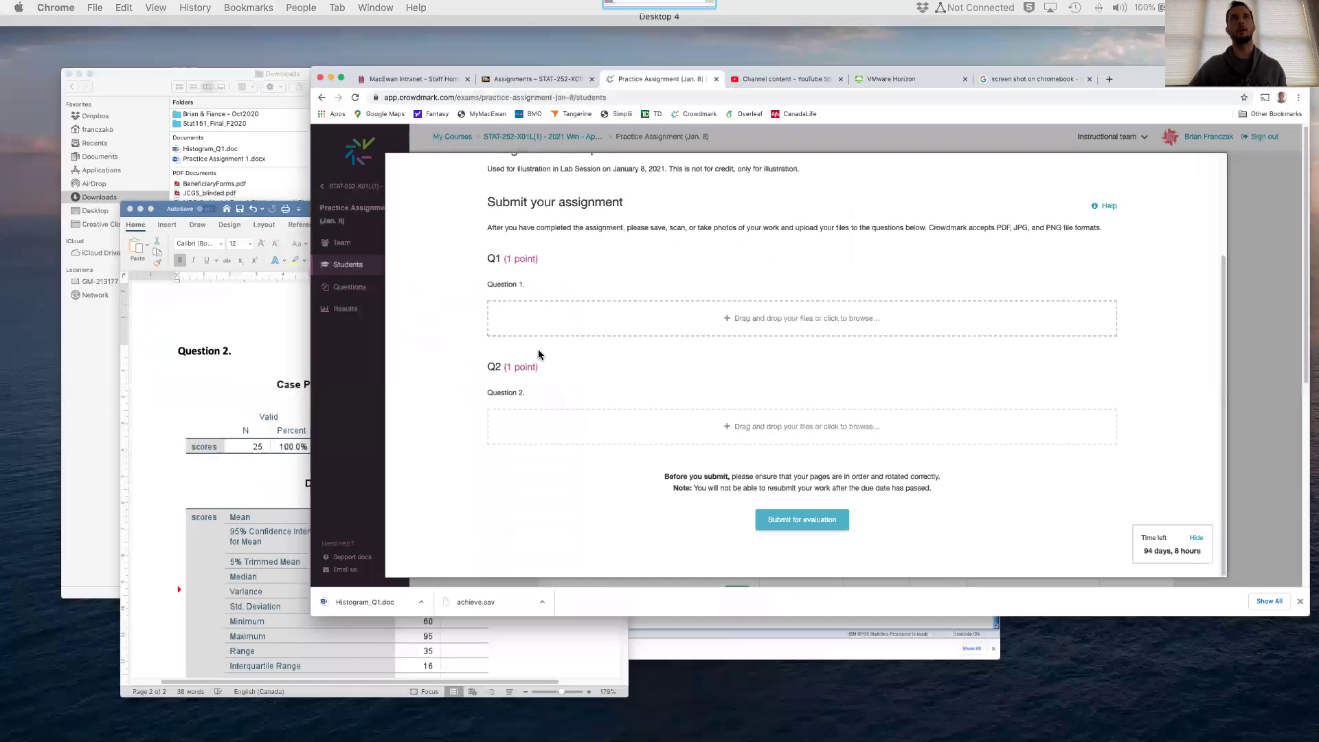
{"action": "left_click", "coordinate": [261, 322]}
{"action": "left_click_drag", "start_coordinate": [321, 215], "coordinate": [852, 338]}
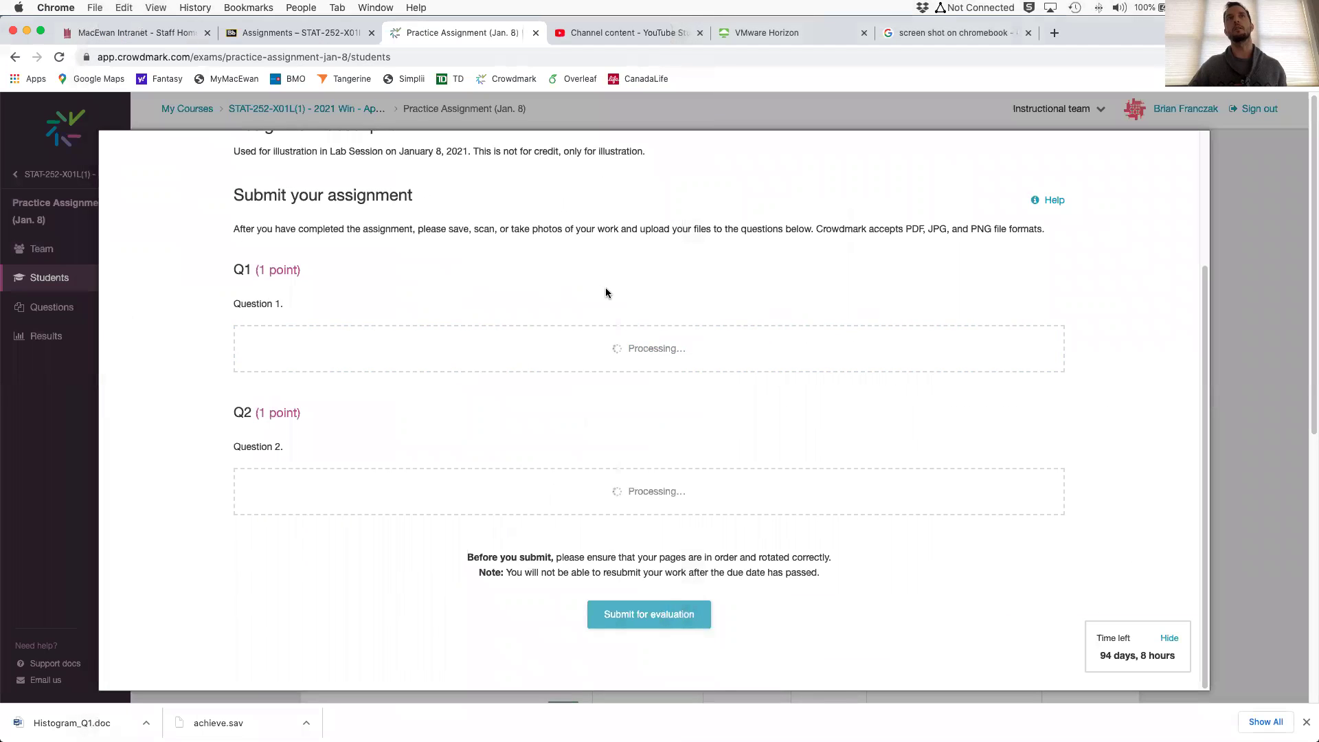
{"action": "left_click_drag", "start_coordinate": [395, 369], "coordinate": [336, 553]}
{"action": "scroll", "coordinate": [307, 526], "scroll_direction": "down", "scroll_amount": 2}
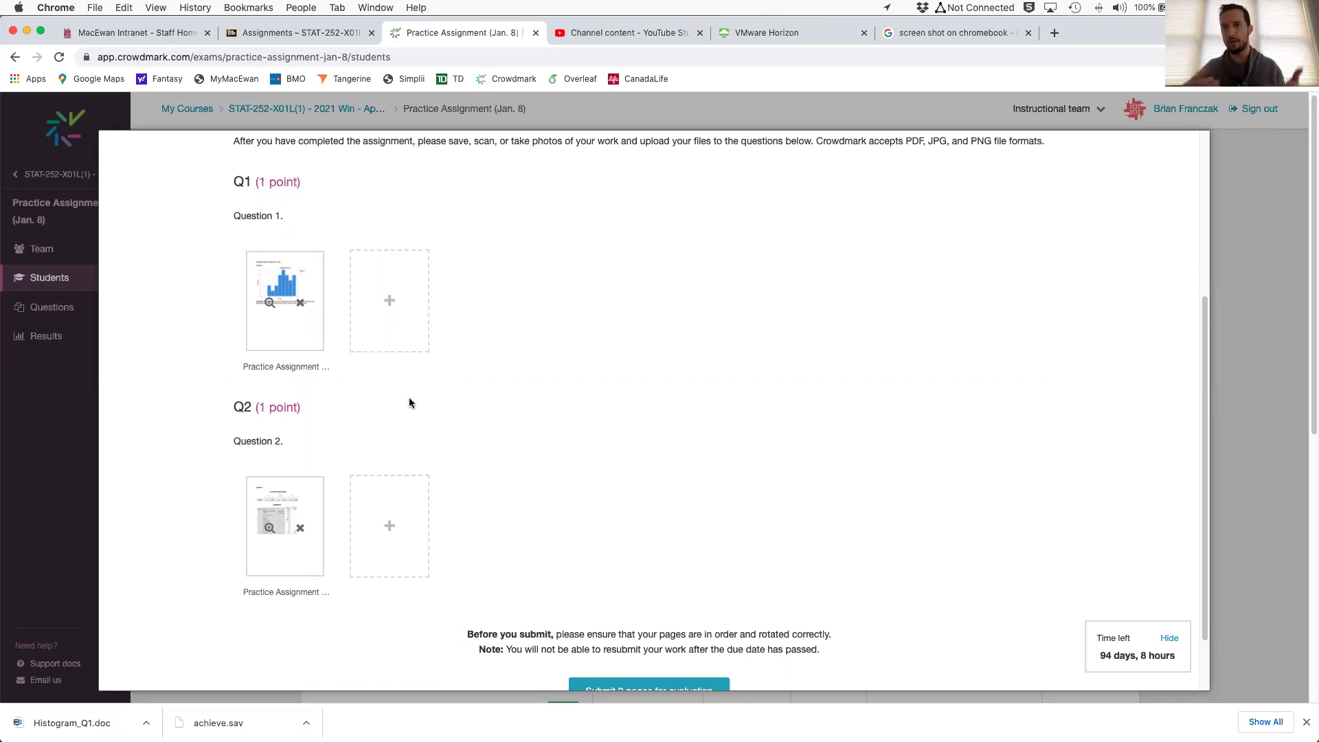
Scroll through the Crowdmark submission to confirm one page each in Q1 and Q2, then return to VMware Horizon.
{"action": "scroll", "coordinate": [502, 307], "scroll_direction": "down", "scroll_amount": 2}
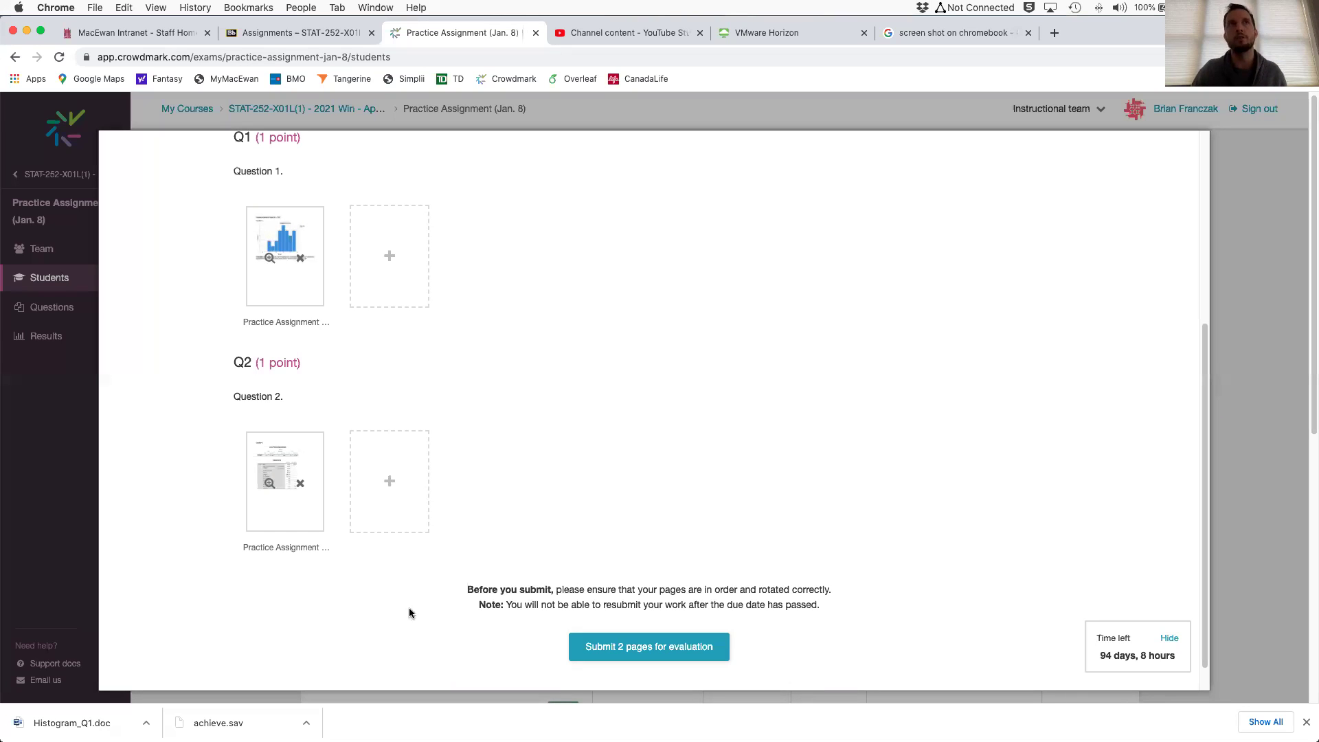
{"action": "scroll", "coordinate": [570, 521], "scroll_direction": "up", "scroll_amount": 1}
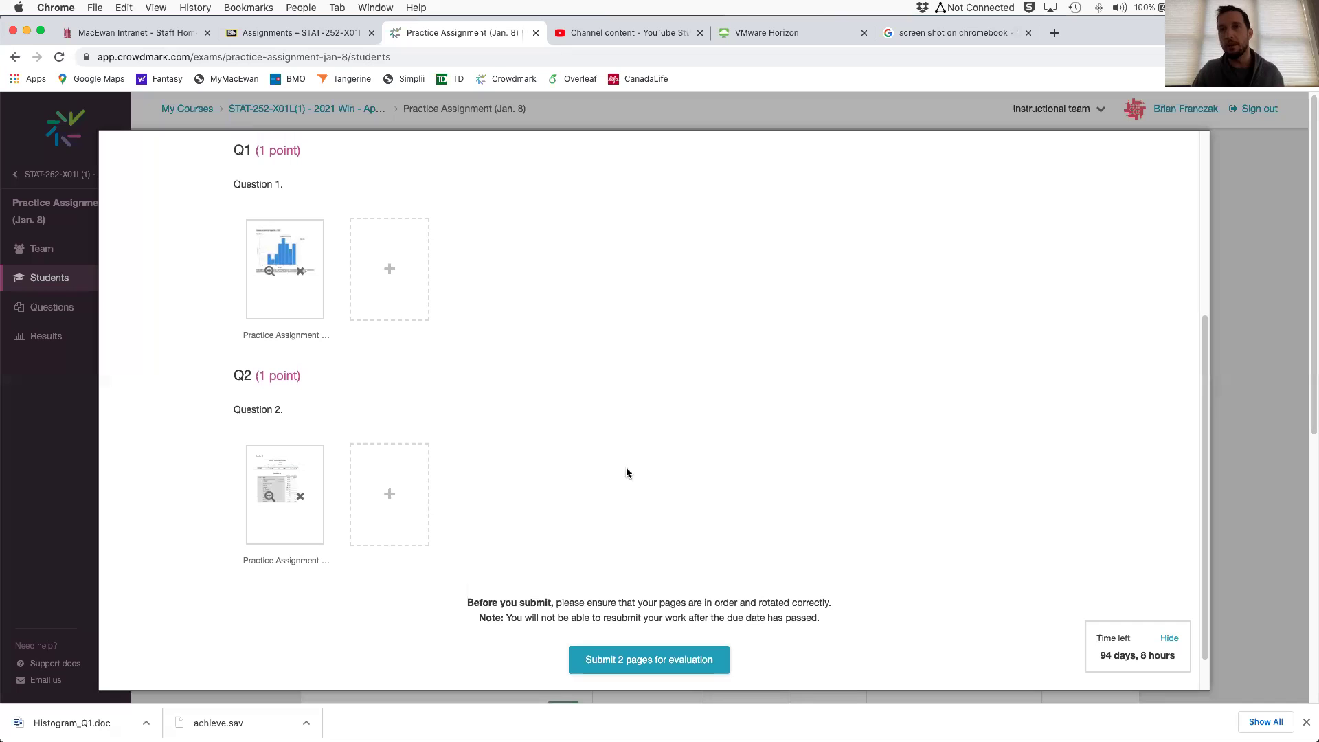
{"action": "scroll", "coordinate": [625, 467], "scroll_direction": "up", "scroll_amount": 1}
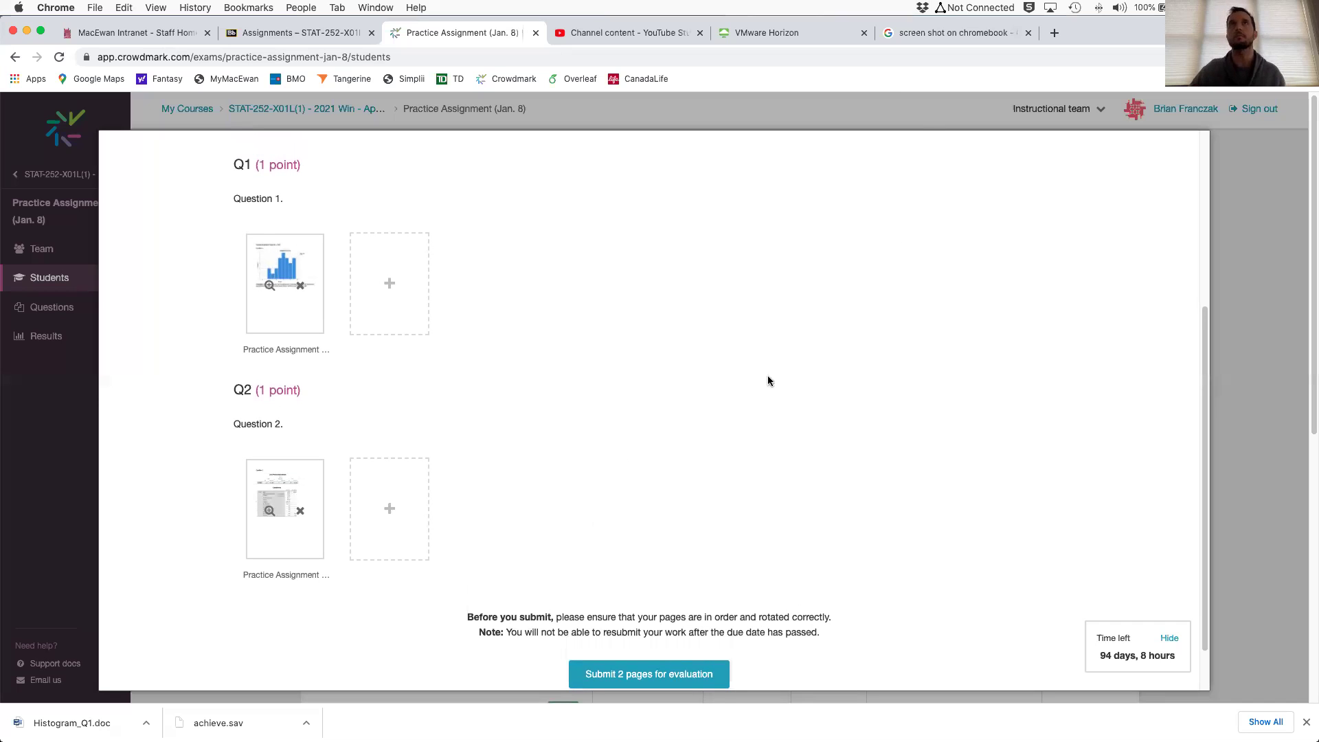
{"action": "left_click", "coordinate": [830, 36]}
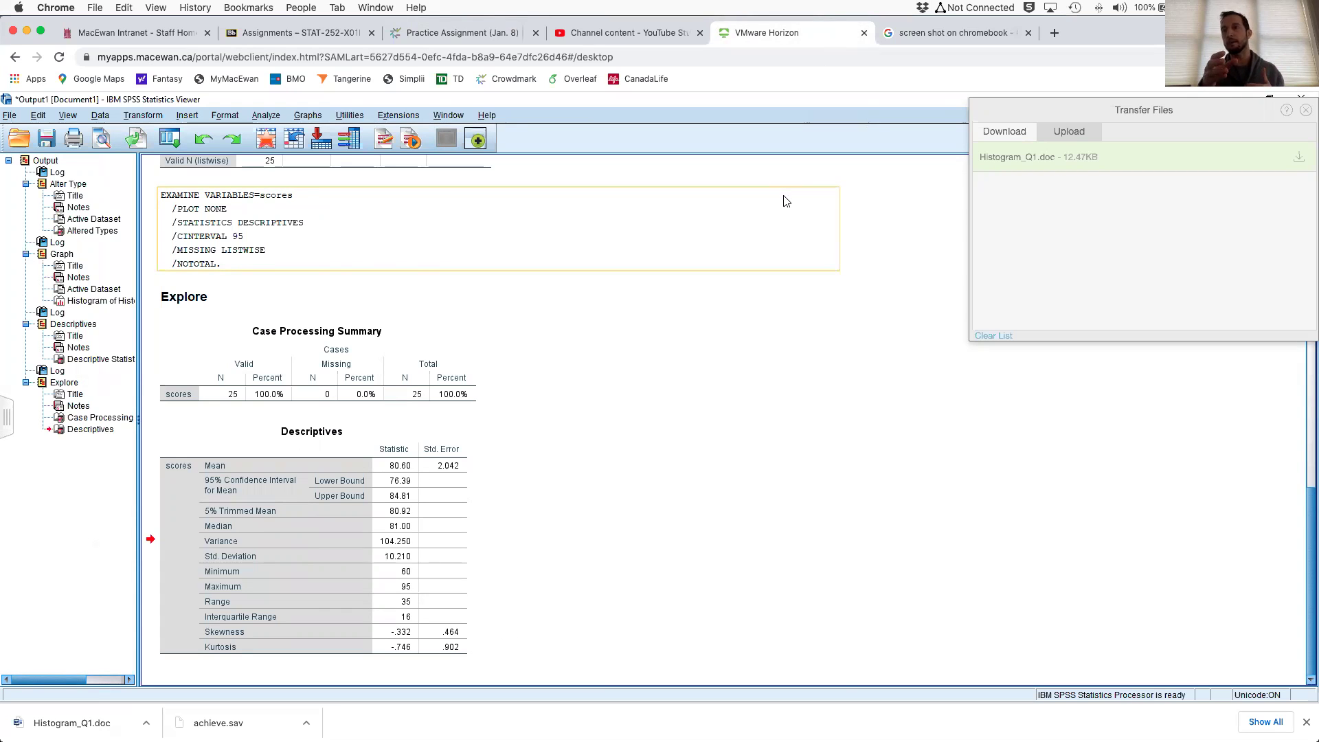
Bring up the Graphs > Legacy Dialogs submenu listing boxplot, error bar and histogram charts.
{"action": "left_click", "coordinate": [260, 118]}
{"action": "mouse_move", "coordinate": [304, 156]}
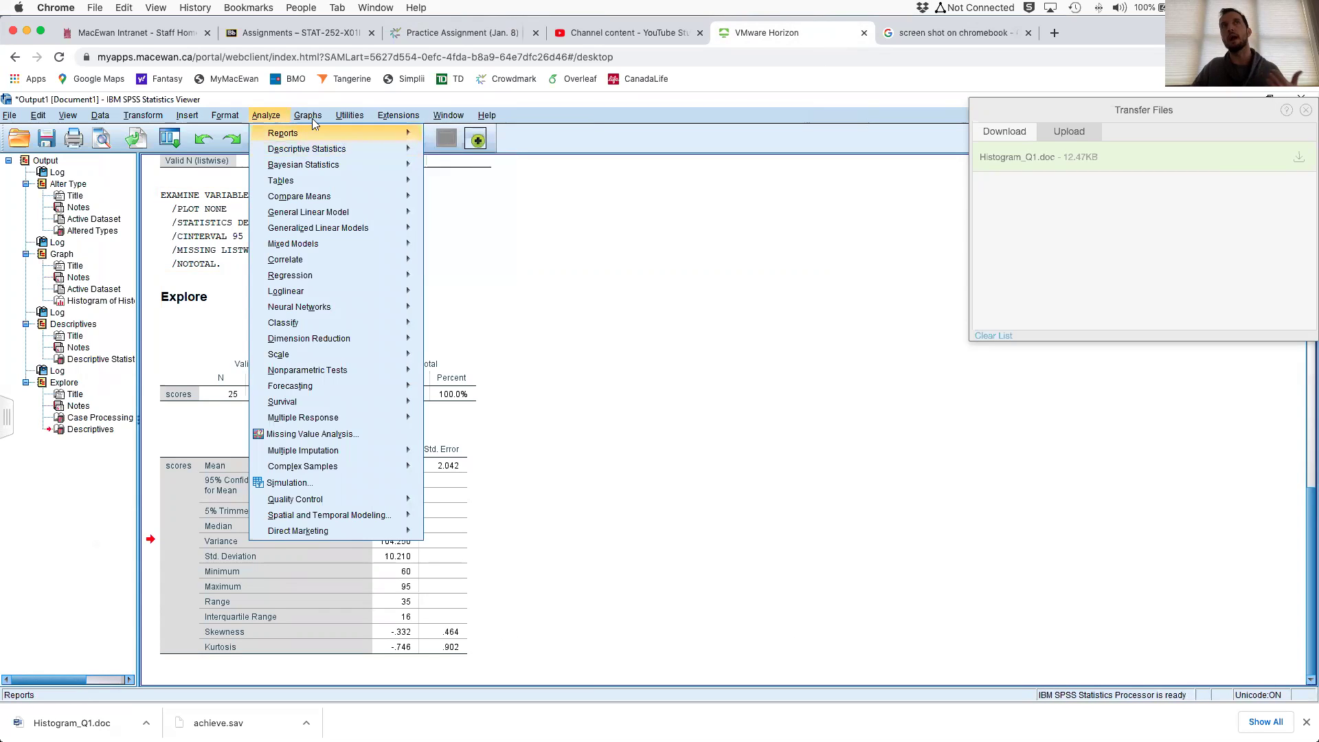
{"action": "mouse_move", "coordinate": [308, 117]}
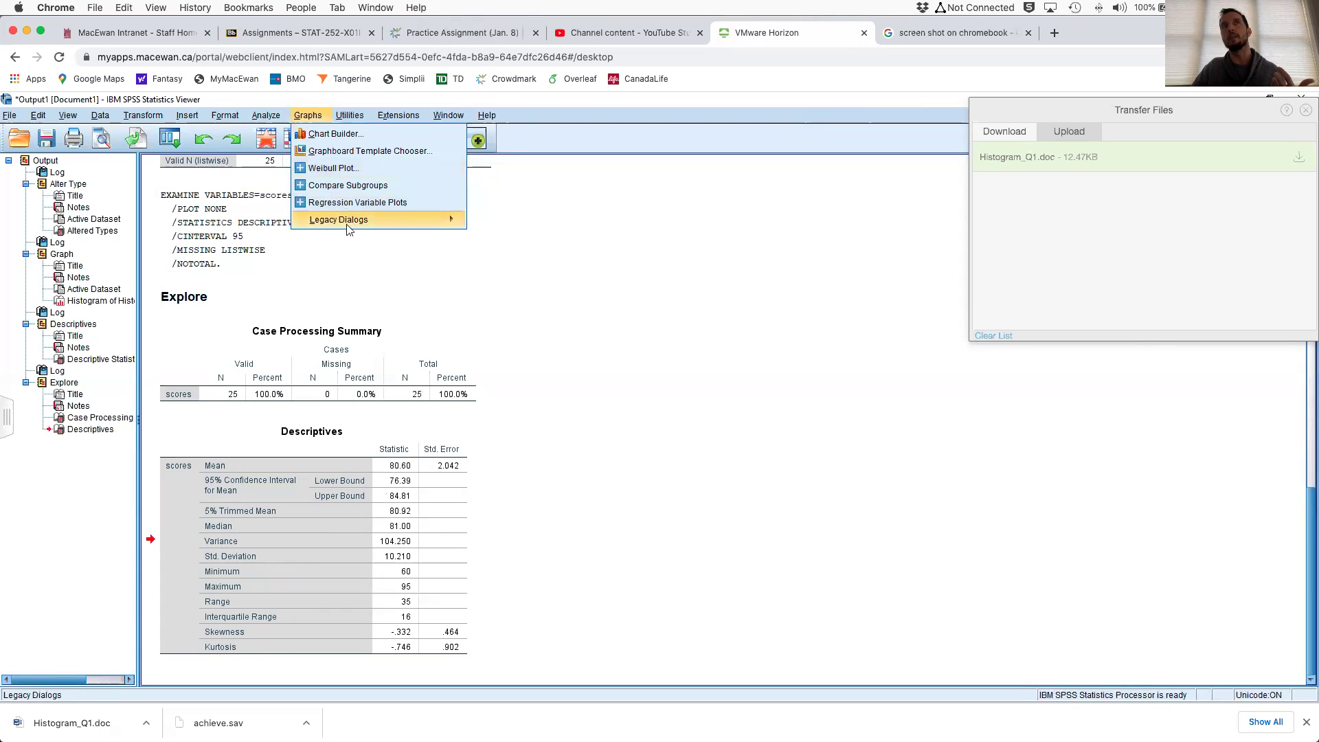
{"action": "mouse_move", "coordinate": [349, 222]}
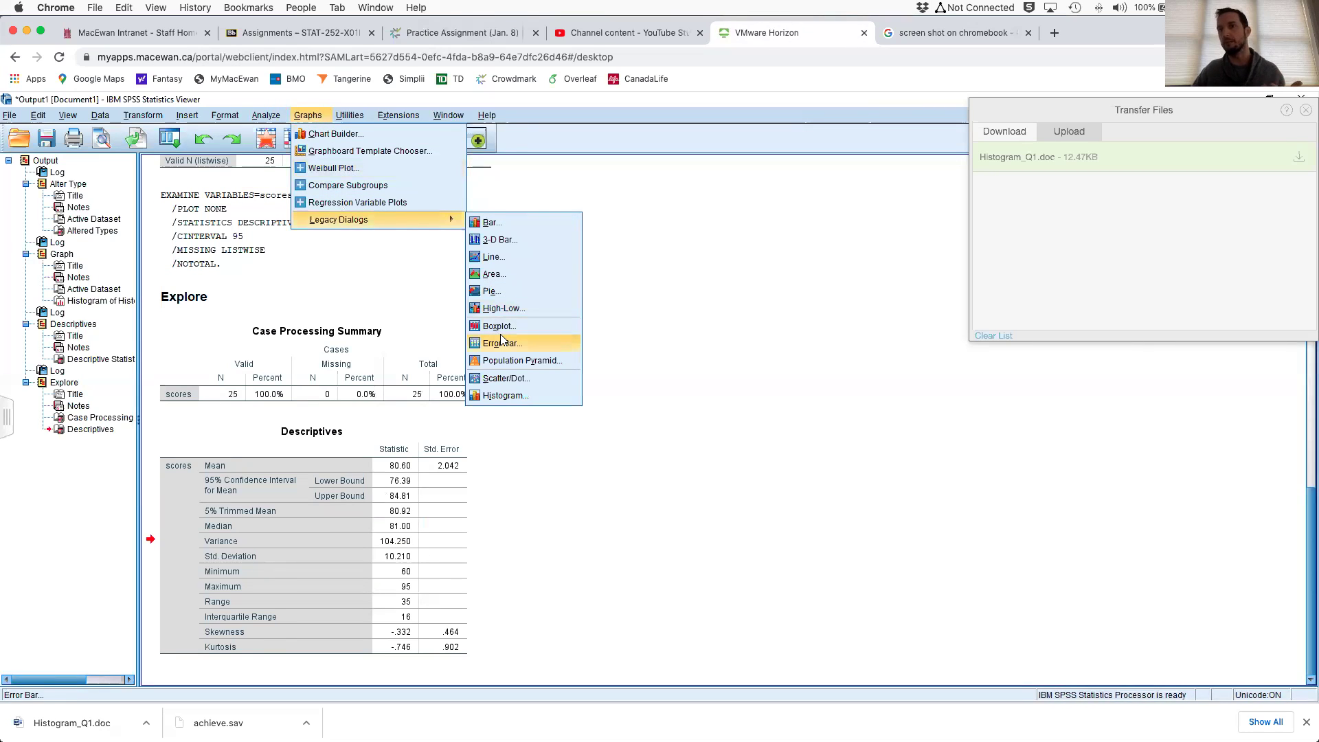